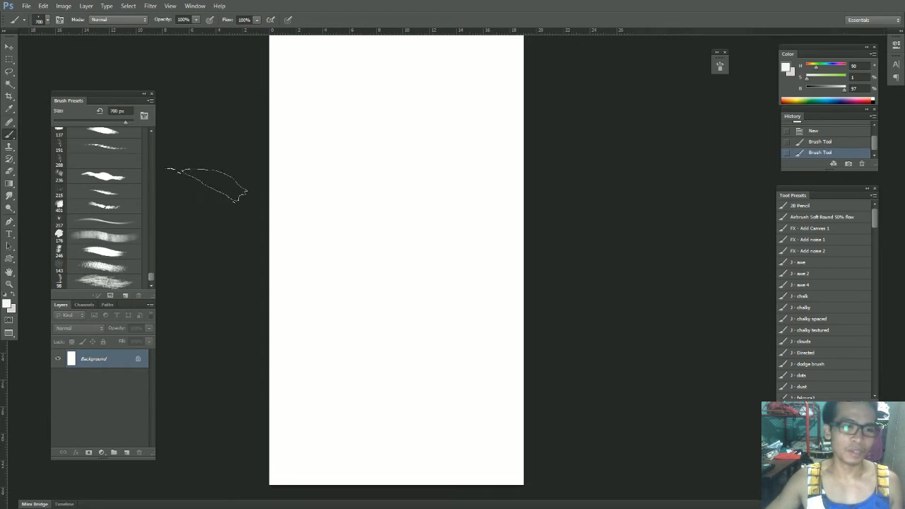
Step: Select the 257 px brush preset, and move the Brush Presets and Layers panel group up with a longer preset list
click(111, 223)
drag(152, 276, 155, 283)
drag(125, 94, 115, 44)
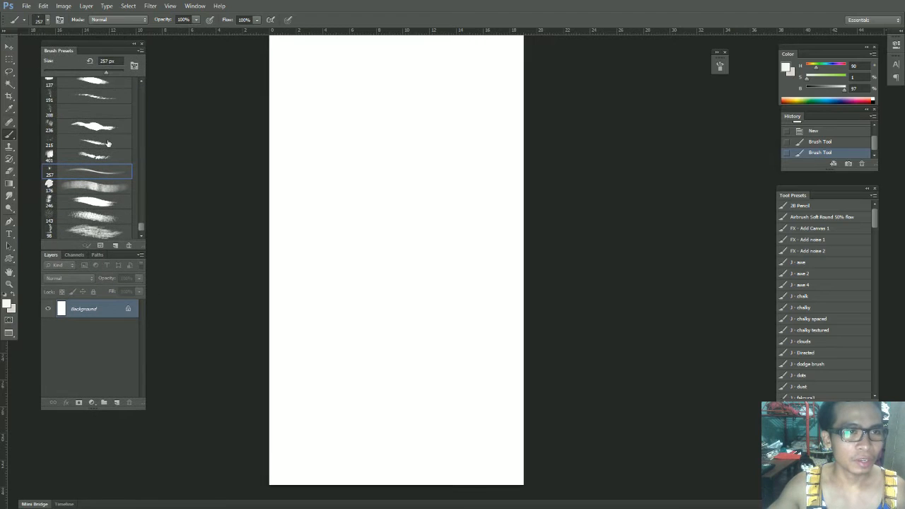
mouse_move(122, 249)
mouse_down()
mouse_move(141, 329)
mouse_move(143, 313)
mouse_up()
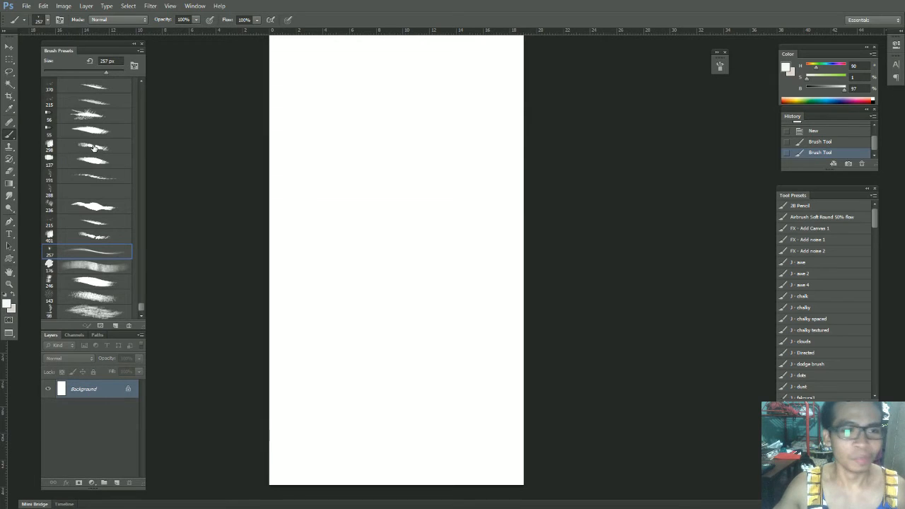
Step: Choose the 98 px textured brush preset and set the foreground colour to dark brown: hue 21, saturation 36, brightness 26
click(94, 173)
click(110, 226)
click(98, 210)
click(102, 252)
click(101, 312)
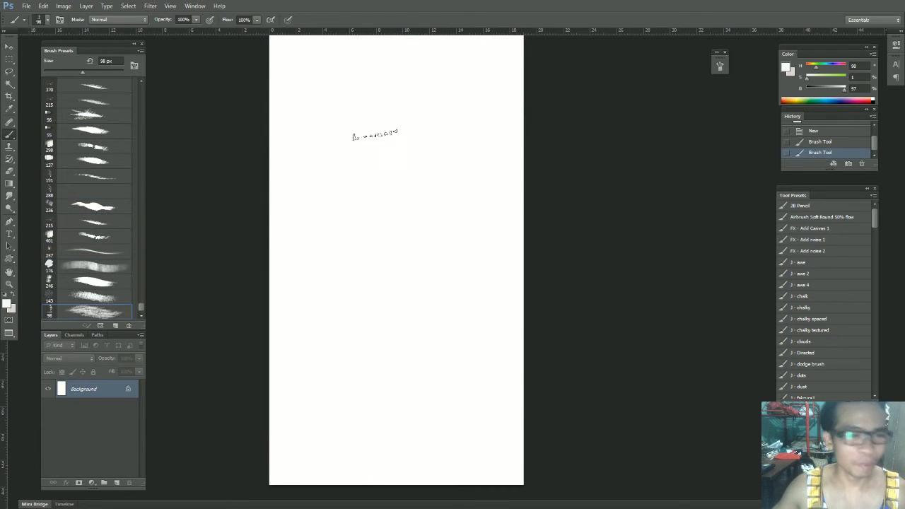
click(810, 94)
drag(810, 94, 821, 83)
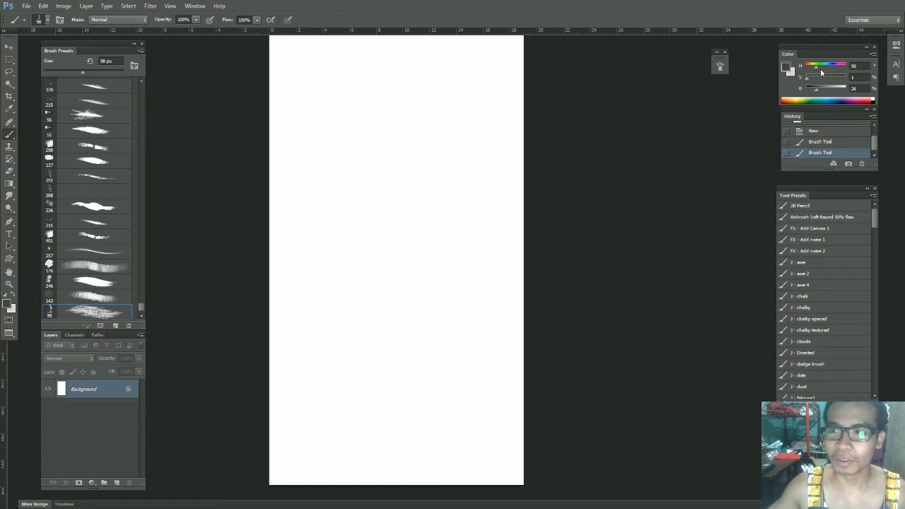
click(820, 76)
Step: Try two long downward strokes on the blank canvas with the 98 px brush preset, undoing each one
mouse_move(340, 99)
mouse_down()
mouse_move(361, 240)
mouse_move(410, 272)
mouse_up()
key(ctrl+z)
mouse_move(383, 74)
mouse_down()
mouse_move(351, 297)
mouse_move(470, 71)
mouse_move(350, 385)
mouse_move(304, 297)
mouse_up()
key(ctrl+z)
Step: Brush textured dark brown strokes over the upper and left canvas with the 143 px speckled preset, finishing at 175 px
click(105, 294)
key(bracketright)
key(bracketright)
key(bracketright)
key(bracketright)
drag(468, 183, 411, 304)
key(bracketleft)
key(bracketleft)
key(bracketleft)
drag(313, 89, 343, 300)
drag(306, 260, 396, 430)
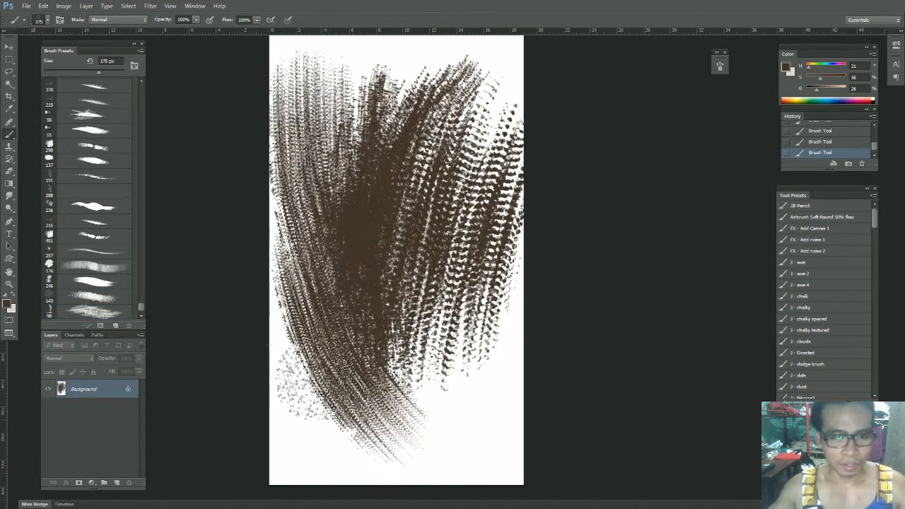
Step: Cover the lower and right parts of the canvas with more dark brown strokes, enlarging the brush to 200 px
drag(281, 340, 397, 474)
mouse_move(382, 354)
mouse_down()
mouse_move(431, 470)
mouse_move(484, 340)
mouse_up()
drag(435, 467, 498, 354)
key(bracketright)
key(bracketright)
mouse_move(318, 128)
mouse_down()
mouse_move(385, 60)
mouse_move(519, 64)
mouse_up()
drag(432, 170, 512, 92)
drag(396, 233, 518, 364)
drag(399, 237, 459, 166)
drag(432, 219, 558, 166)
drag(371, 353, 428, 212)
drag(452, 432, 467, 117)
drag(417, 205, 481, 311)
drag(424, 248, 488, 311)
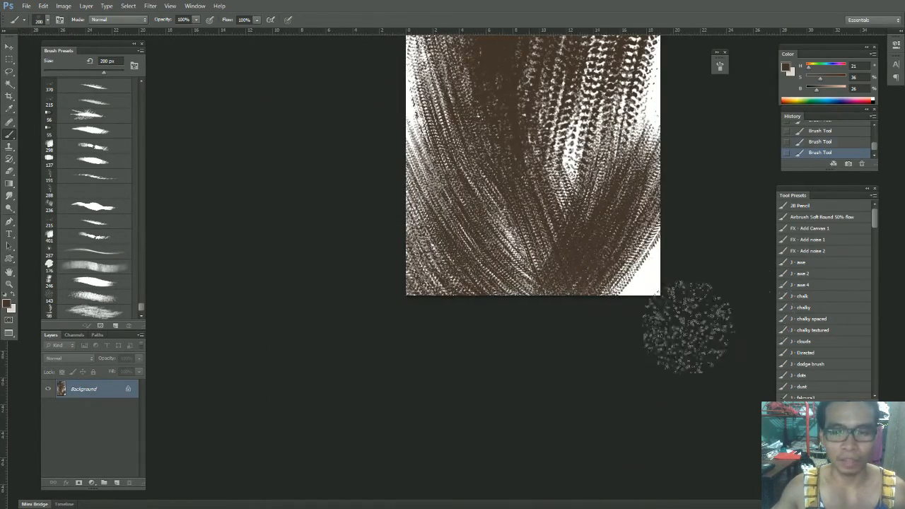
drag(686, 328, 523, 244)
drag(664, 195, 622, 304)
Step: Smooth dark brown over the canvas's lower and central areas with the 176 px brush preset
click(102, 268)
mouse_move(460, 202)
mouse_down()
mouse_move(637, 166)
mouse_move(606, 246)
mouse_up()
drag(502, 80, 535, 222)
mouse_move(470, 244)
mouse_down()
mouse_move(535, 259)
mouse_move(614, 198)
mouse_up()
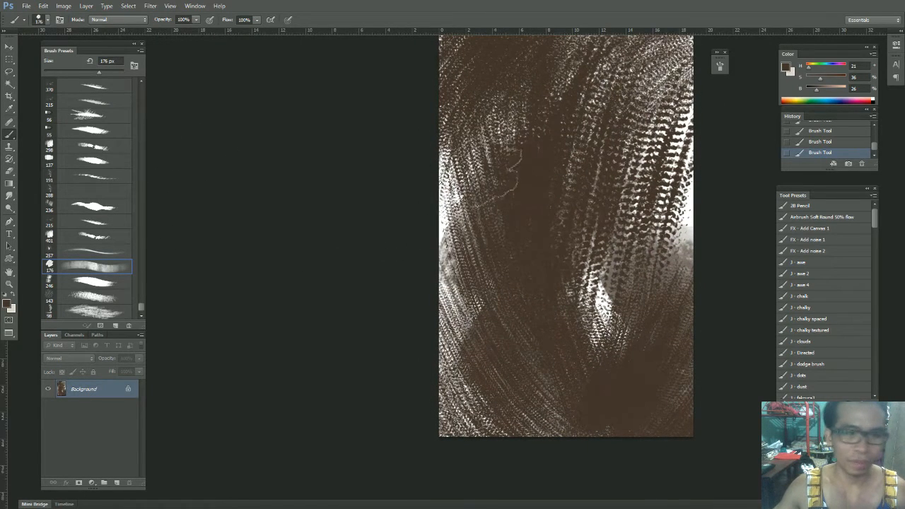
Step: Paint light brown (hue 22, saturation 30, brightness 66) over the canvas centre with an enlarged version of the 257 px preset
alt+click(453, 181)
click(99, 252)
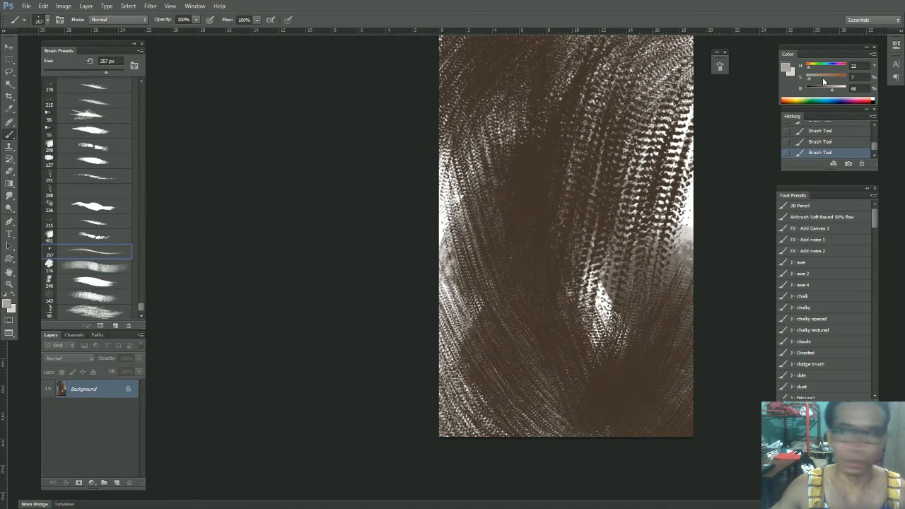
click(818, 80)
key(bracketright)
key(bracketright)
key(bracketright)
key(bracketright)
key(bracketright)
key(bracketright)
key(bracketright)
key(bracketright)
mouse_move(527, 169)
mouse_down()
mouse_move(525, 275)
mouse_move(601, 141)
mouse_up()
mouse_move(601, 191)
mouse_down()
mouse_move(538, 310)
mouse_move(573, 364)
mouse_move(630, 403)
mouse_up()
Step: Reduce the brush to 200 px and try light brown strokes across the lower canvas, undoing the last one
key(bracketleft)
key(bracketleft)
key(bracketleft)
key(bracketleft)
key(bracketleft)
key(bracketleft)
key(bracketleft)
key(bracketleft)
mouse_move(481, 317)
mouse_down()
mouse_move(555, 422)
mouse_move(675, 399)
mouse_move(654, 339)
mouse_up()
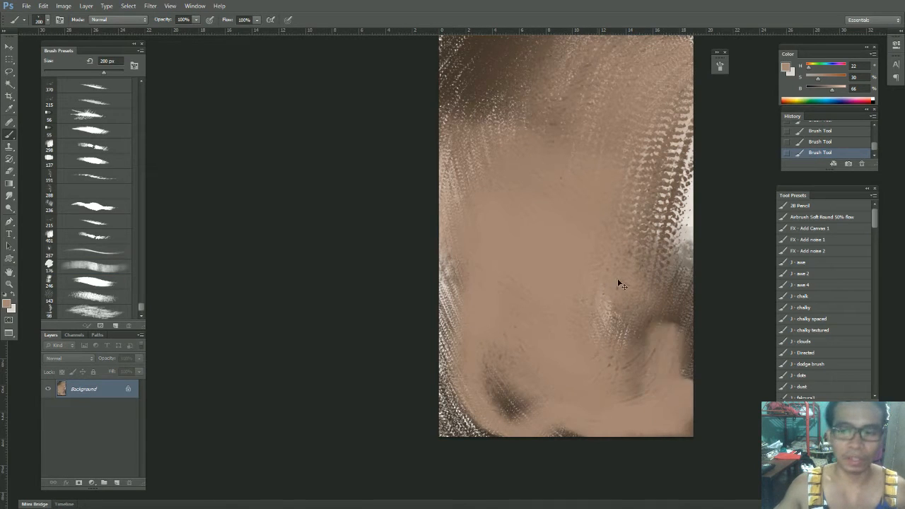
key(ctrl+z)
Step: Fill the canvas with pale beige sampled from its edge, and set the foreground colour to olive: hue 77, saturation 62, brightness 38
alt+click(693, 205)
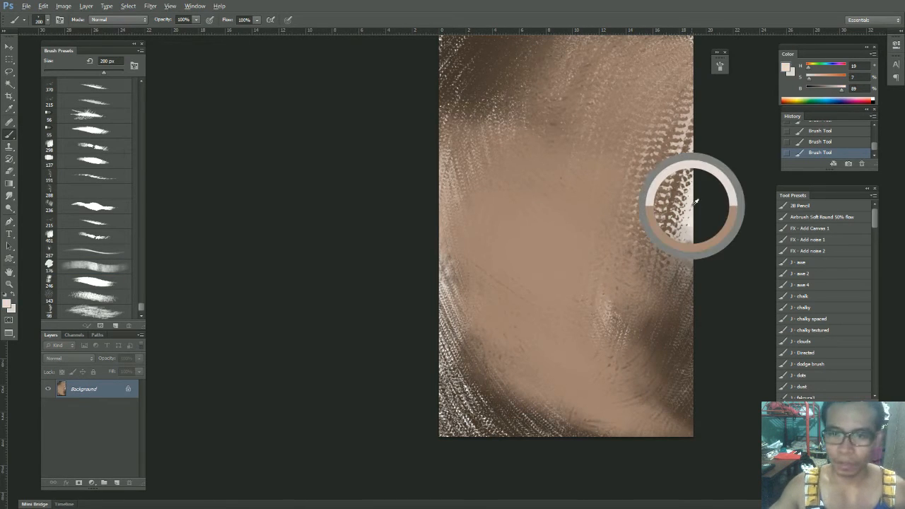
key(alt+BackSpace)
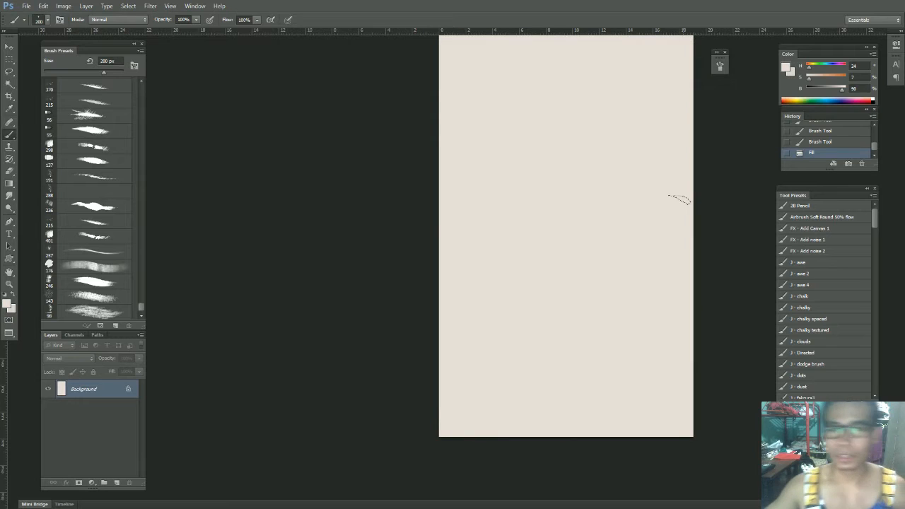
click(814, 67)
click(825, 78)
drag(831, 90, 821, 90)
click(830, 78)
Step: Enlarge the brush to about 1100 px
key(bracketleft)
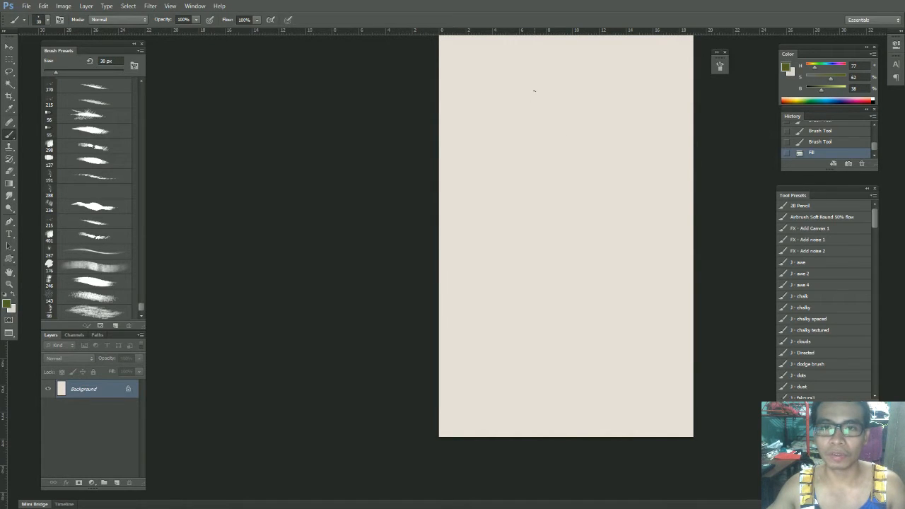
key(bracketright)
key(bracketright)
key(bracketright)
key(bracketright)
key(bracketright)
key(bracketright)
key(bracketright)
key(bracketright)
key(bracketright)
key(bracketright)
key(bracketright)
key(bracketright)
key(bracketright)
key(bracketright)
key(bracketright)
key(bracketright)
key(bracketright)
key(bracketright)
key(bracketright)
key(bracketright)
Step: Cover the whole beige canvas with broad, overlapping olive green brush strokes
click(530, 103)
mouse_move(498, 200)
mouse_down()
mouse_move(479, 400)
mouse_move(534, 433)
mouse_up()
mouse_move(622, 418)
mouse_down()
mouse_move(639, 304)
mouse_move(608, 31)
mouse_move(623, 42)
mouse_up()
drag(565, 161, 543, 256)
drag(394, 182, 567, 57)
drag(677, 73, 617, 237)
mouse_move(562, 192)
mouse_down()
mouse_move(524, 95)
mouse_move(314, 295)
mouse_up()
key(ctrl+z)
mouse_move(598, 278)
mouse_down()
mouse_move(598, 470)
mouse_move(635, 248)
mouse_up()
drag(588, 255, 569, 453)
drag(573, 273, 593, 115)
mouse_move(408, 165)
mouse_down()
mouse_move(386, 335)
mouse_move(379, 168)
mouse_up()
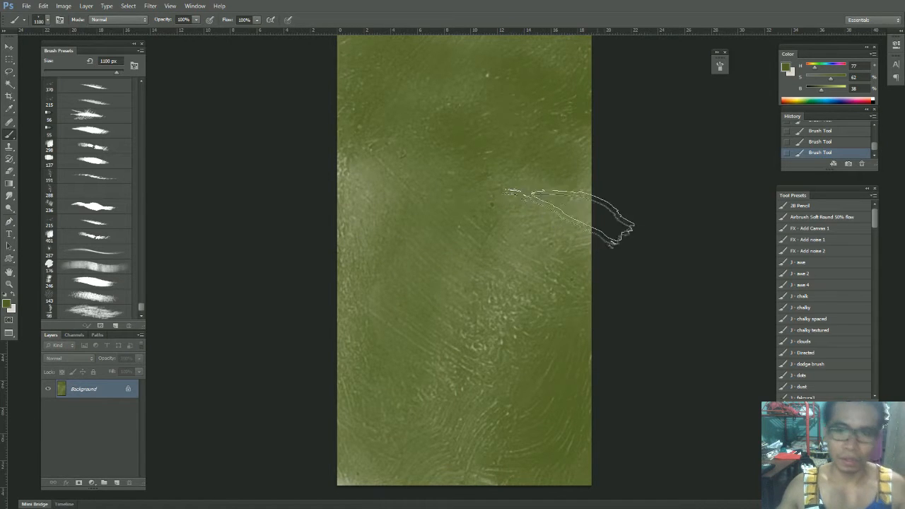
drag(576, 207, 581, 432)
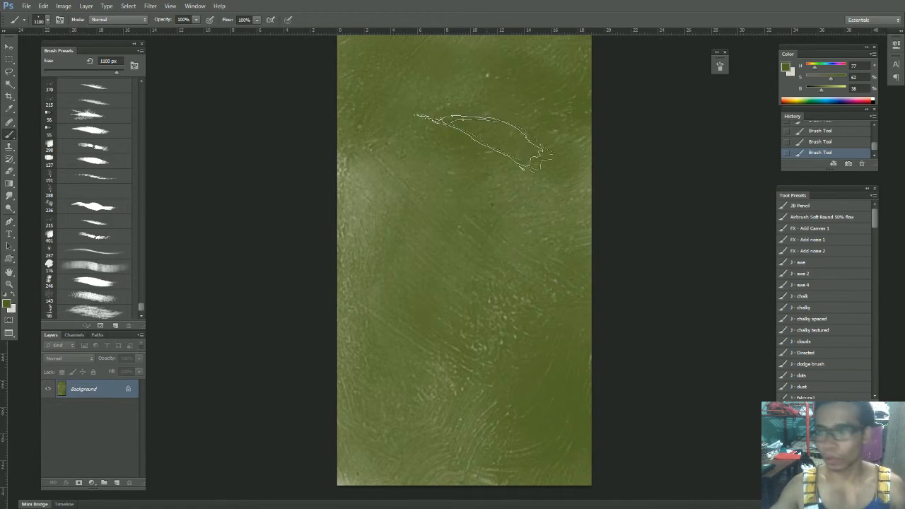
Step: Bring the hooded statue reference photo onto this screen for study, move its window back off-screen and reactivate the painting document
drag(904, 67, 383, 52)
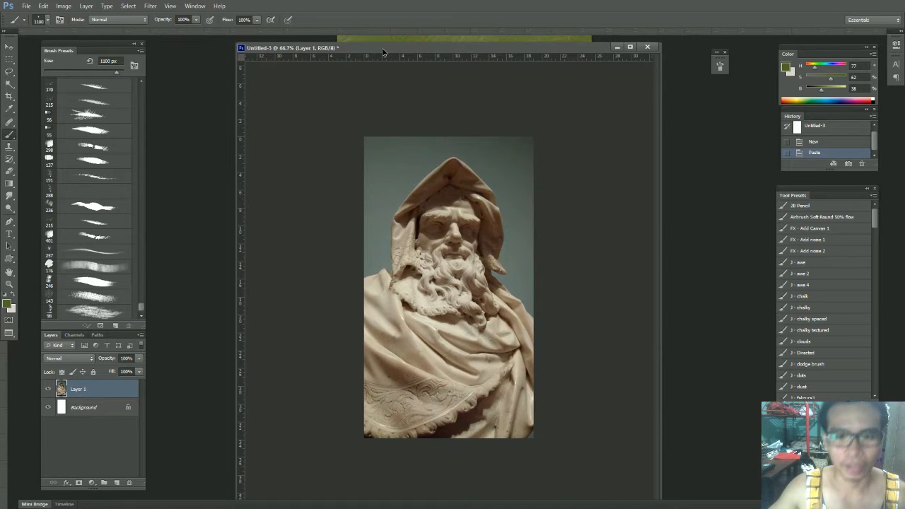
mouse_move(382, 51)
mouse_down()
mouse_move(370, 50)
mouse_move(382, 43)
mouse_up()
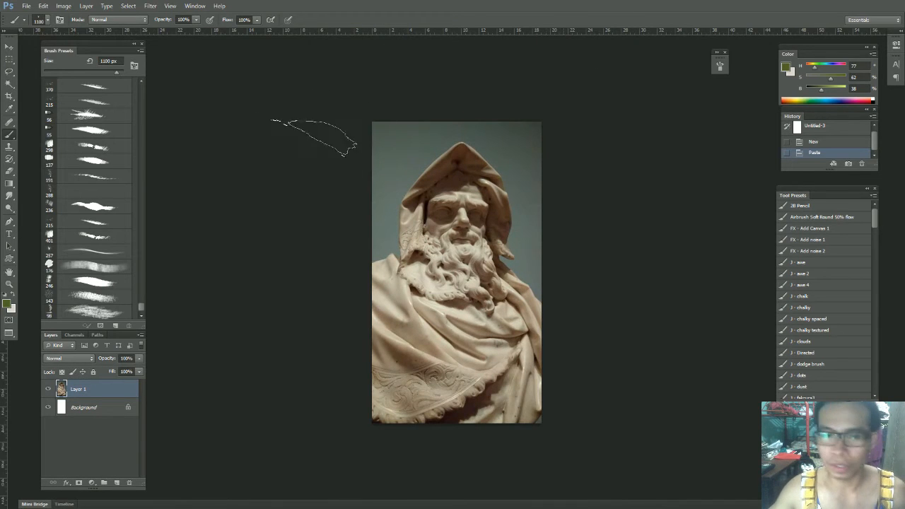
key(f)
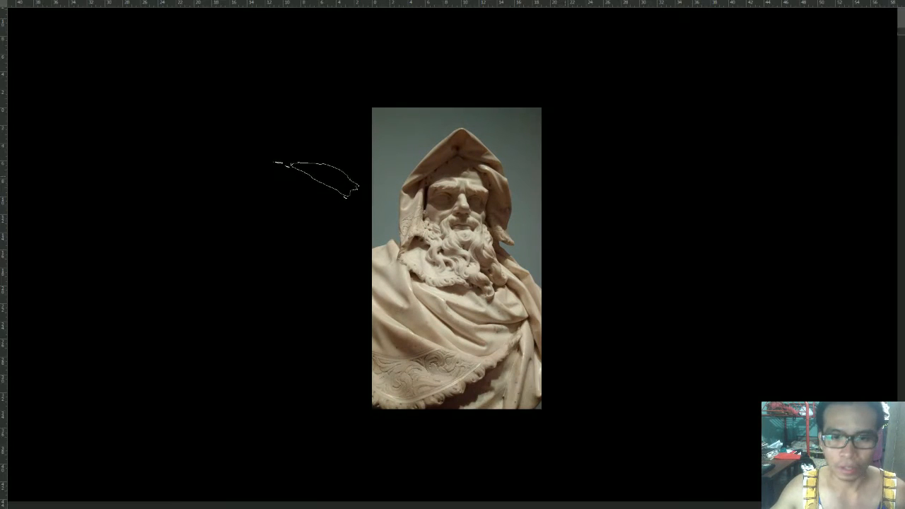
key(f)
drag(412, 46, 409, 42)
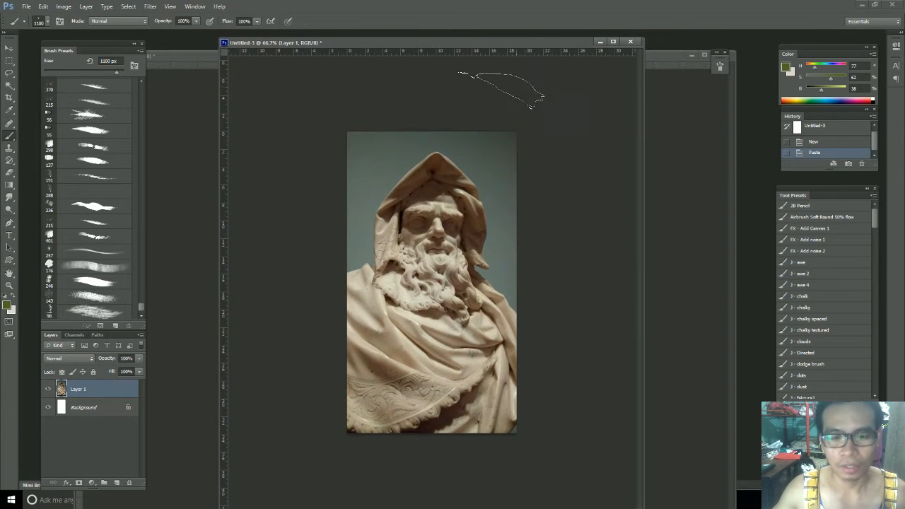
drag(442, 42, 429, 41)
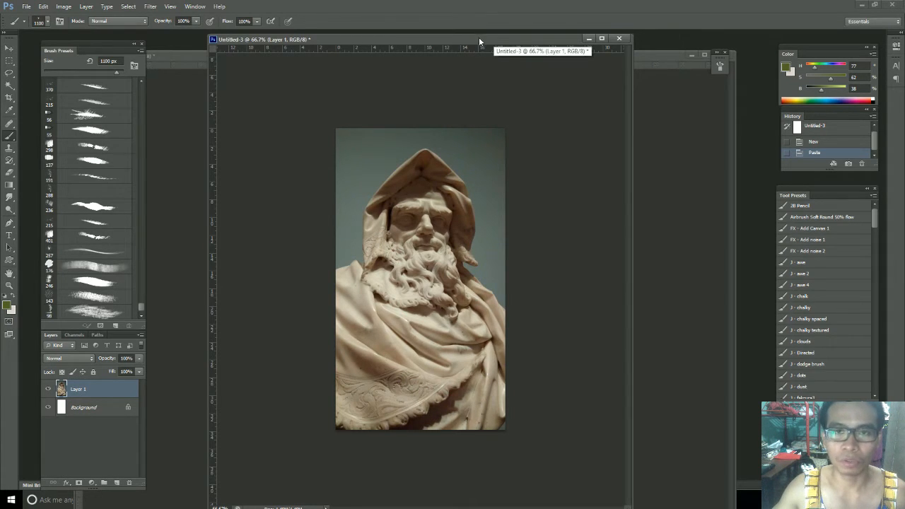
drag(504, 37, 904, 33)
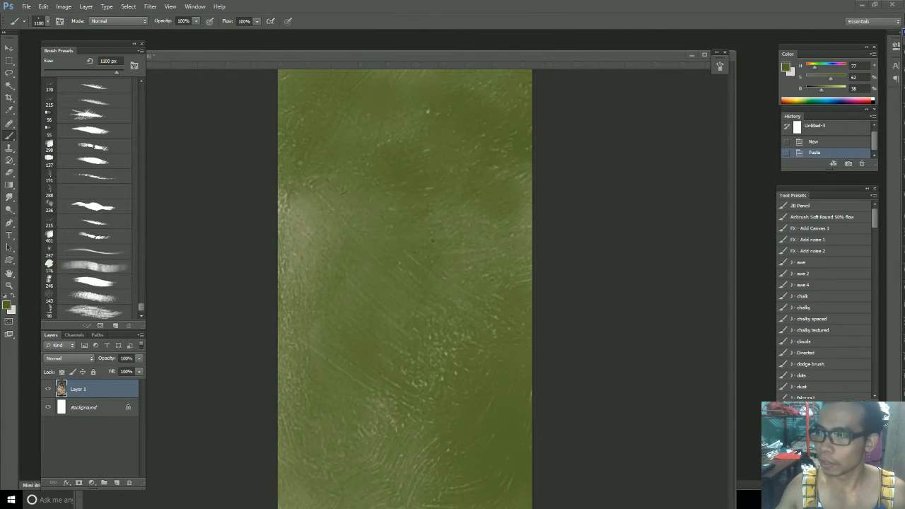
click(375, 142)
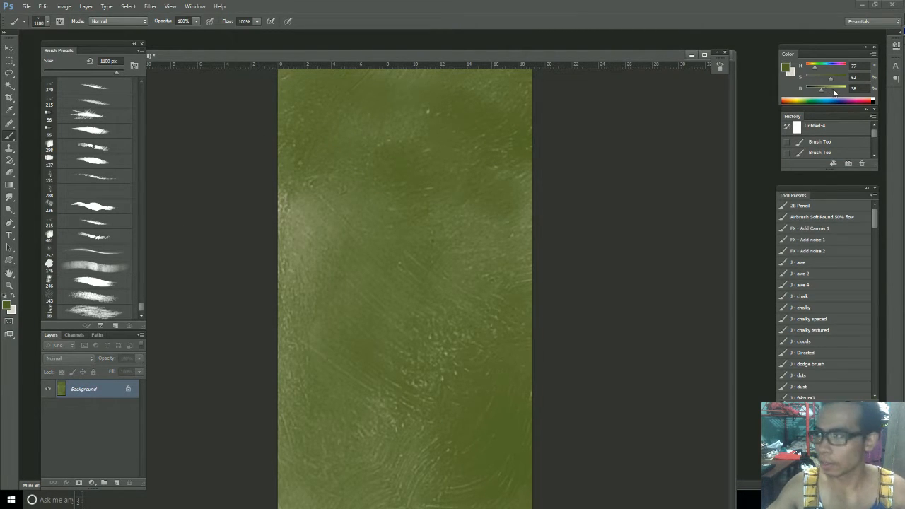
Step: Fill the canvas with a muted grey-green at saturation 13 and brightness 70
mouse_move(822, 94)
mouse_down()
mouse_move(835, 95)
mouse_move(822, 67)
mouse_move(812, 79)
mouse_move(828, 92)
mouse_move(826, 68)
mouse_move(838, 90)
mouse_up()
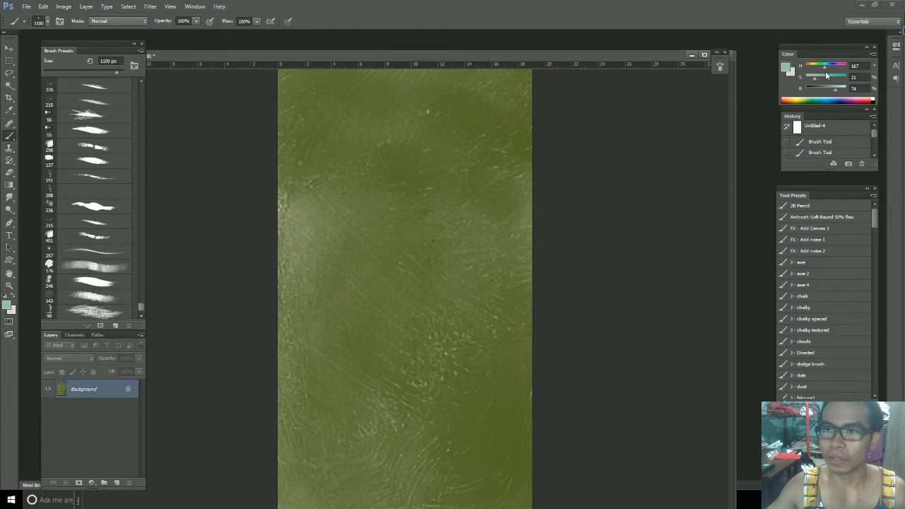
alt+click(242, 235)
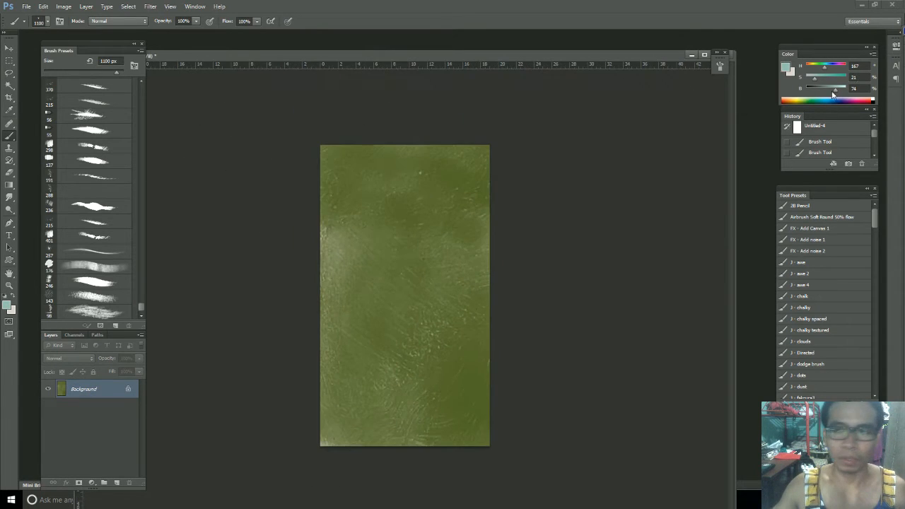
drag(823, 69, 821, 69)
drag(835, 90, 837, 92)
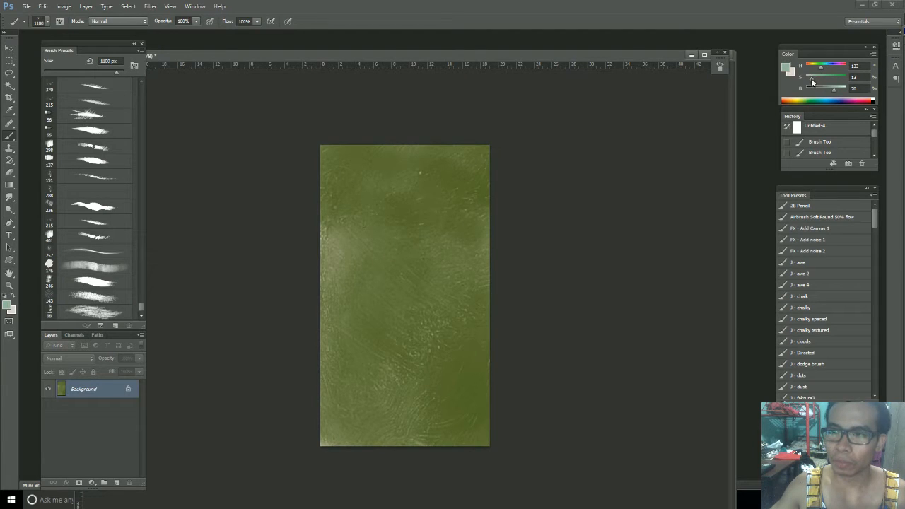
key(alt+BackSpace)
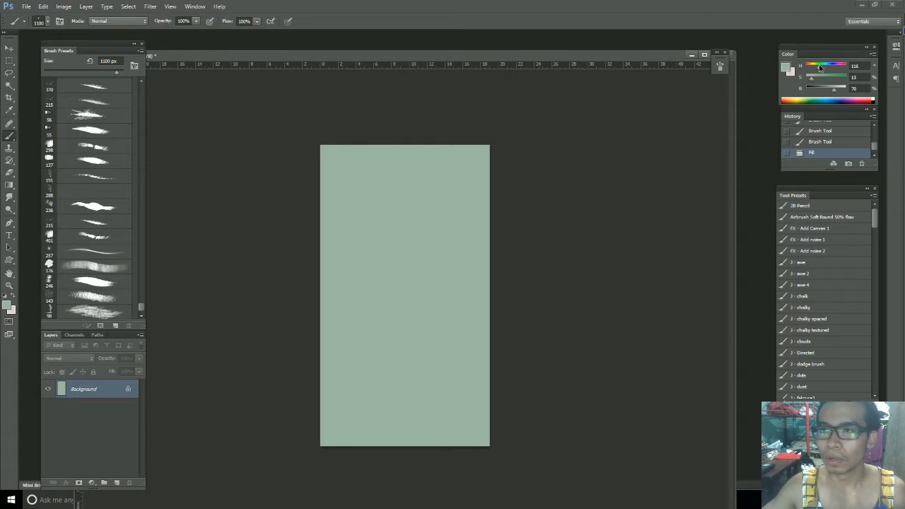
Step: Fill the canvas with a pale yellow-green: hue 81, saturation 13, brightness 85
click(840, 91)
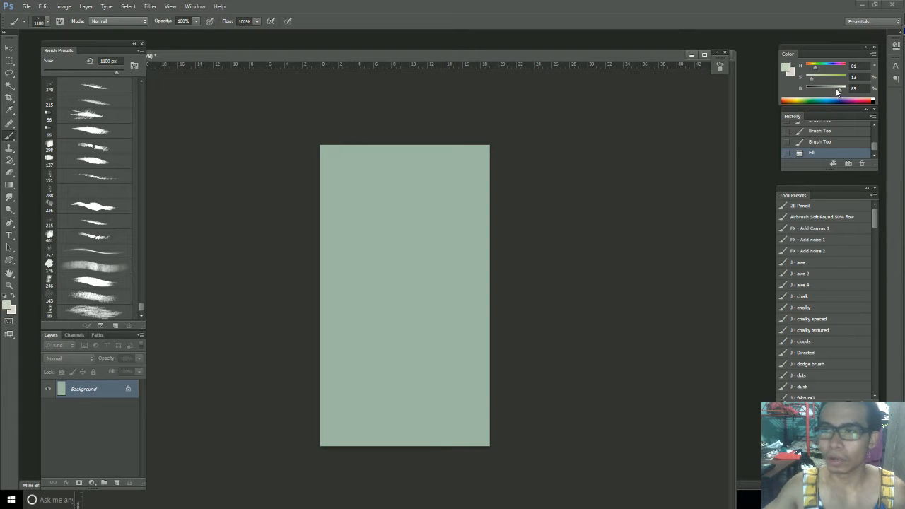
key(alt+BackSpace)
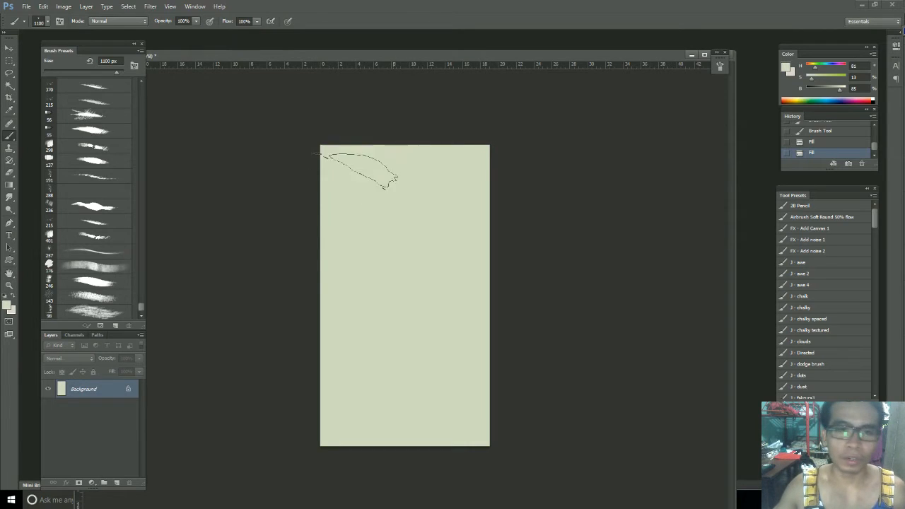
Step: Paint soft mid-green (hue 111, saturation 30, brightness 57) down both sides of the upper canvas with the 1100 px brush
mouse_move(814, 69)
mouse_down()
mouse_move(829, 89)
mouse_move(818, 79)
mouse_up()
mouse_move(281, 190)
mouse_down()
mouse_move(336, 148)
mouse_move(450, 122)
mouse_move(480, 164)
mouse_move(502, 328)
mouse_up()
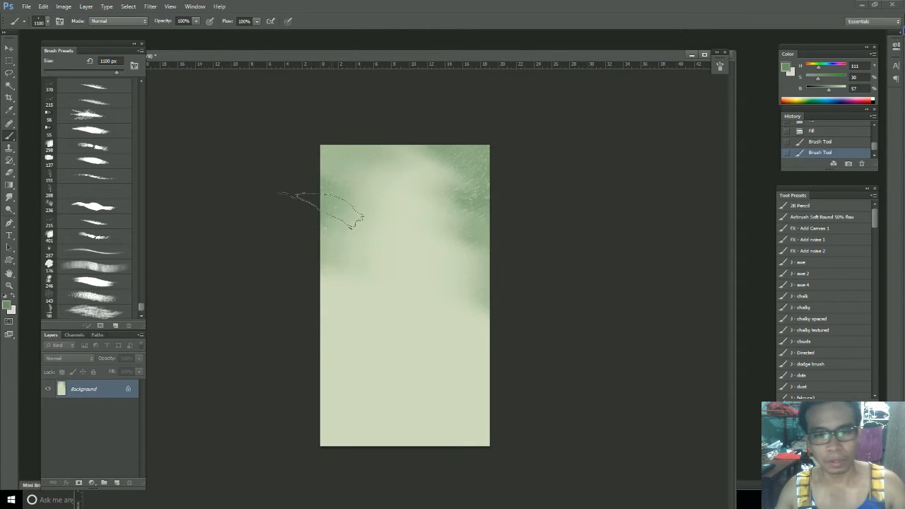
drag(315, 239, 332, 289)
Step: Paint darker green (hue 111, saturation 50, brightness 32) around the head area and above the shoulders, reducing the brush to 600 px
drag(822, 90, 826, 78)
mouse_move(368, 135)
mouse_down()
mouse_move(384, 135)
mouse_move(475, 231)
mouse_up()
key(bracketleft)
key(bracketleft)
key(bracketleft)
key(bracketleft)
mouse_move(403, 181)
mouse_down()
mouse_move(329, 314)
mouse_move(545, 198)
mouse_move(521, 299)
mouse_move(439, 300)
mouse_up()
key(bracketleft)
drag(290, 296, 351, 292)
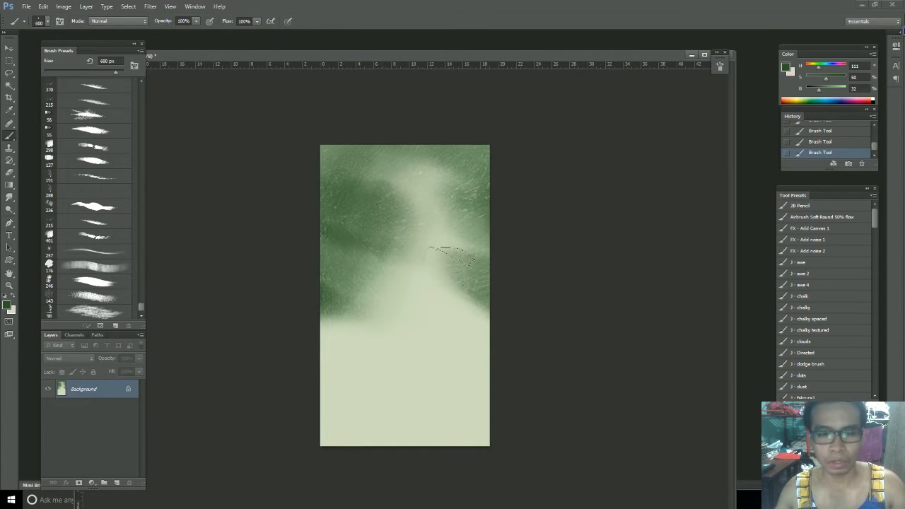
drag(440, 250, 488, 322)
Step: Lower the green's saturation and darken the background around the neck and shoulders, finishing with the brush at 500 px
drag(826, 78, 811, 79)
key(bracketright)
key(bracketright)
mouse_move(376, 239)
mouse_down()
mouse_move(417, 167)
mouse_move(456, 347)
mouse_up()
key(bracketleft)
key(bracketleft)
mouse_move(280, 311)
mouse_down()
mouse_move(485, 284)
mouse_move(472, 331)
mouse_move(516, 373)
mouse_up()
mouse_move(283, 341)
mouse_down()
mouse_move(382, 300)
mouse_move(362, 266)
mouse_move(393, 297)
mouse_move(417, 230)
mouse_move(435, 311)
mouse_up()
key(bracketleft)
Step: Shape the figure's neck and rounded hooded head with pale colour sampled from the silhouette, using the 500 px brush
alt+click(397, 325)
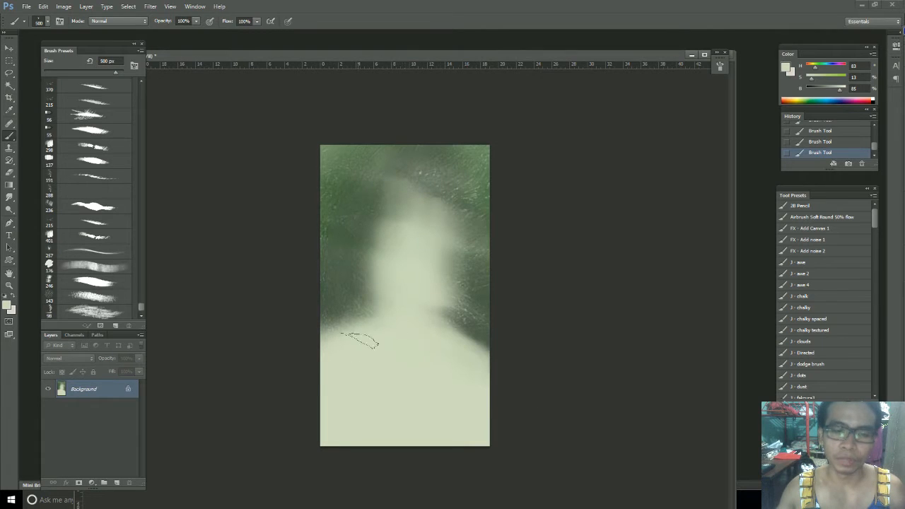
mouse_move(379, 327)
mouse_down()
mouse_move(335, 329)
mouse_move(366, 261)
mouse_up()
alt+click(346, 295)
alt+click(425, 248)
drag(389, 202, 380, 244)
drag(408, 184, 444, 258)
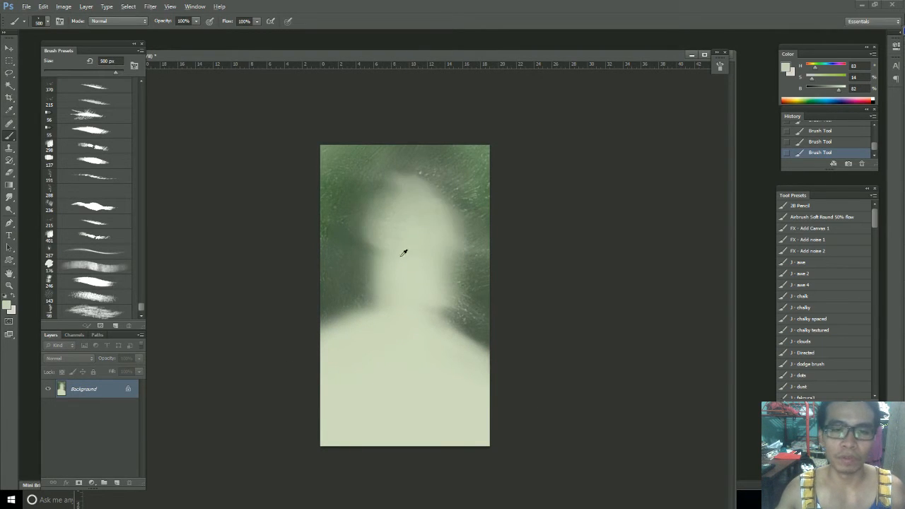
Step: Soften the silhouette's edges at the neck, shoulders and head with sampled pale and green tones, using the 500 px brush
alt+click(401, 256)
drag(369, 264, 352, 311)
drag(484, 309, 468, 328)
alt+click(432, 275)
drag(453, 288, 465, 356)
alt+click(388, 249)
mouse_move(371, 263)
mouse_down()
mouse_move(367, 233)
mouse_move(403, 178)
mouse_move(457, 215)
mouse_up()
alt+click(472, 202)
drag(433, 155, 357, 142)
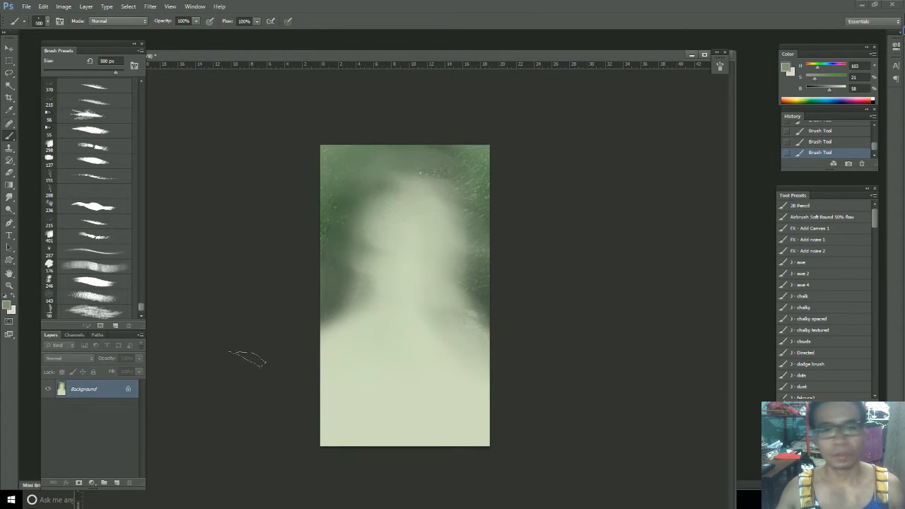
Step: Choose the grainy 143 px brush preset, set a dark brown (hue 26, saturation 62, brightness 29) and reduce the brush to 90 px
click(101, 299)
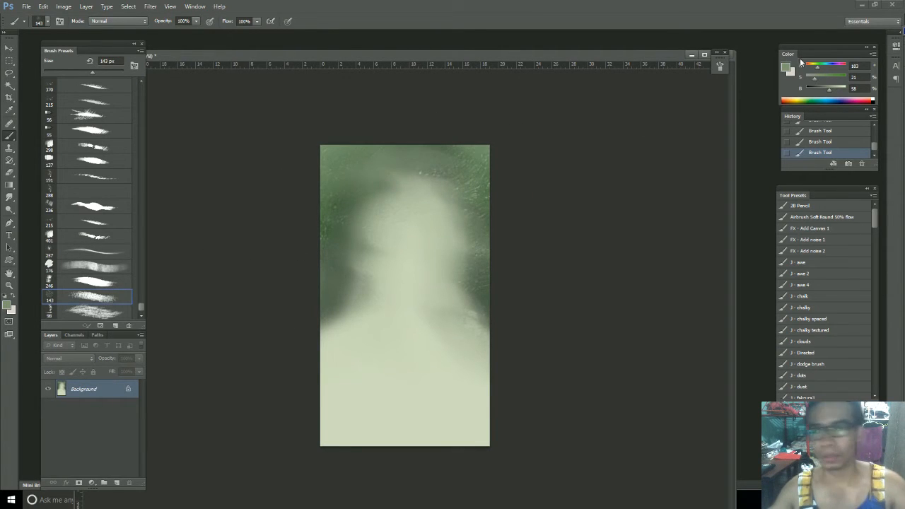
click(809, 68)
click(825, 80)
drag(827, 90, 819, 92)
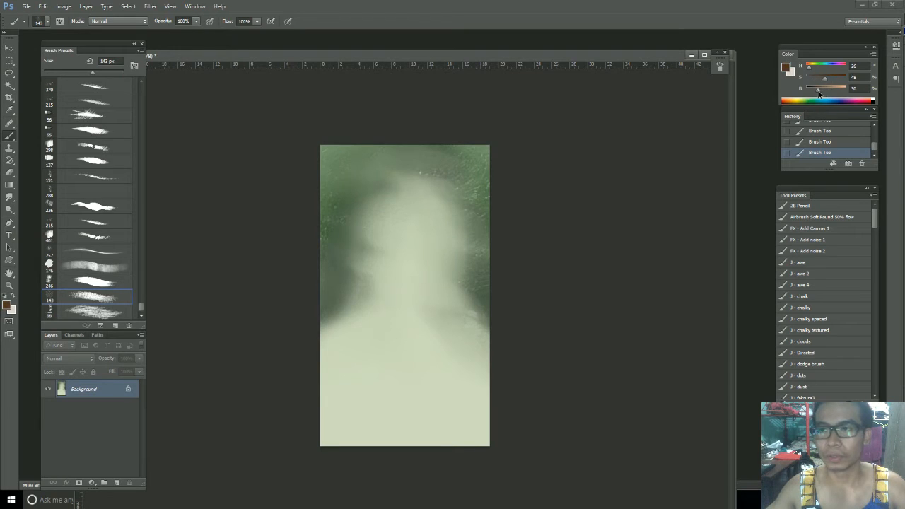
key(bracketleft)
key(bracketleft)
key(bracketleft)
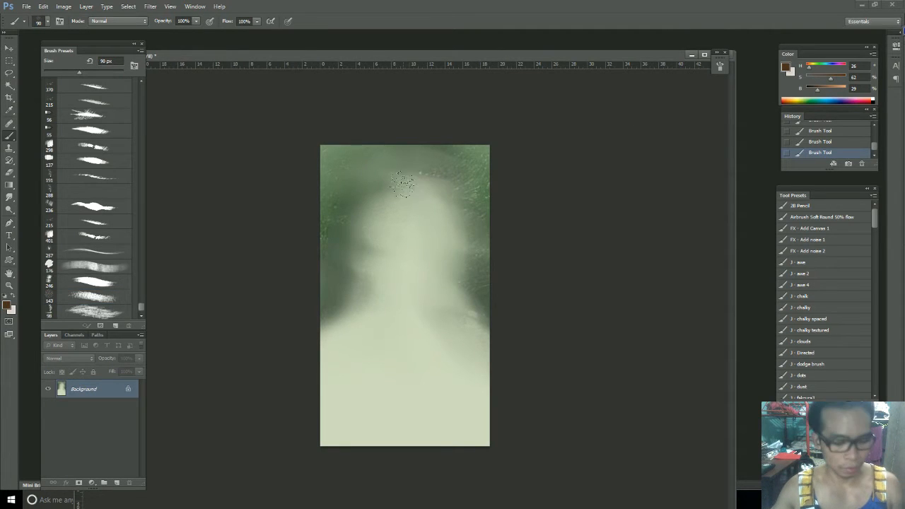
Step: Add a new layer above the background and reduce the brush size for sketching the figure
key(ctrl+shift+n)
key(Return)
key(bracketleft)
key(bracketleft)
key(bracketleft)
drag(415, 180, 389, 211)
key(bracketleft)
key(ctrl+z)
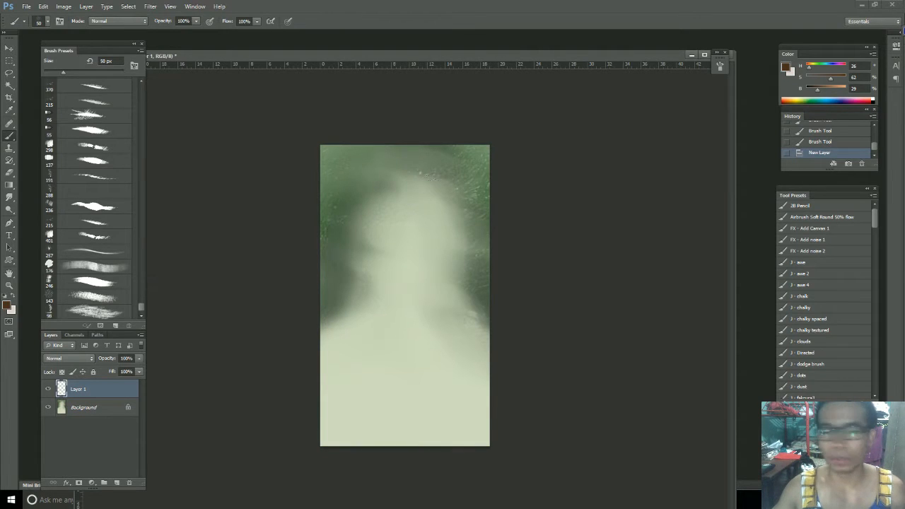
drag(419, 184, 382, 205)
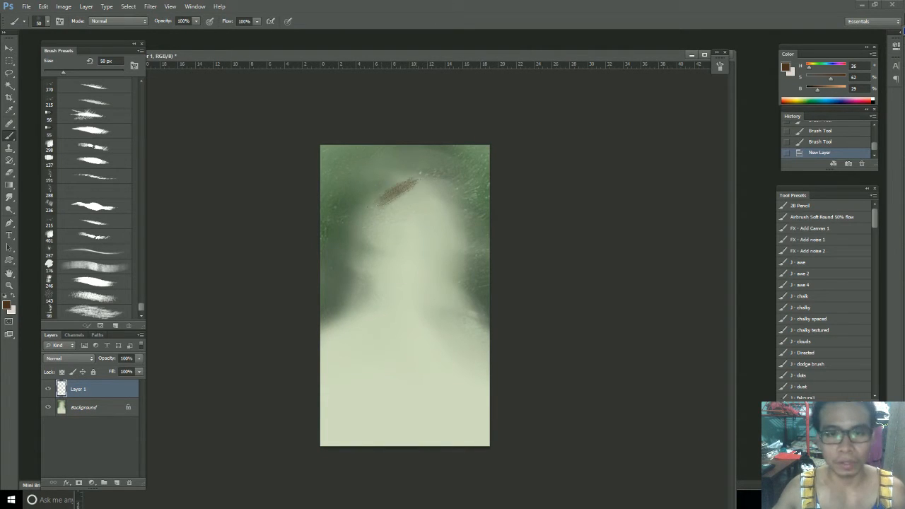
key(ctrl+z)
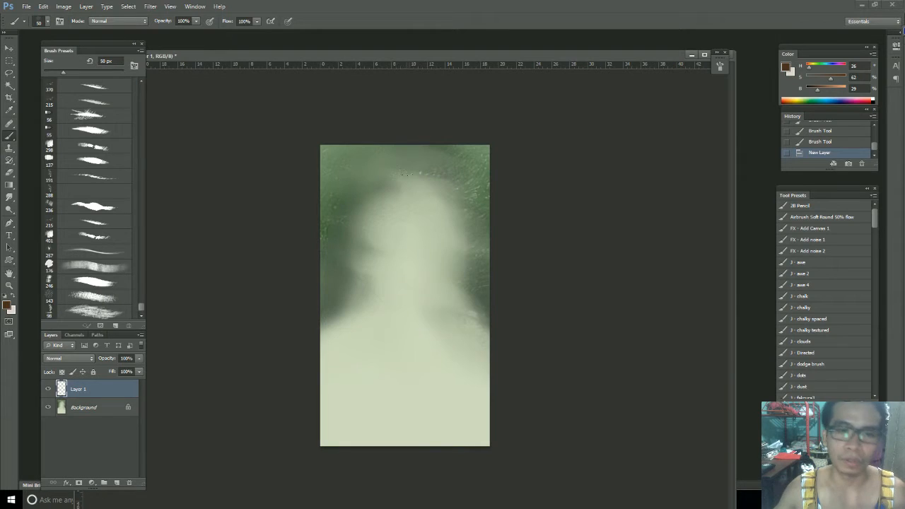
Step: Block in the hood's peak, its left edge and its thick right side with the dark brown brush
mouse_move(413, 173)
mouse_down()
mouse_move(368, 211)
mouse_move(426, 188)
mouse_move(440, 198)
mouse_up()
key([)
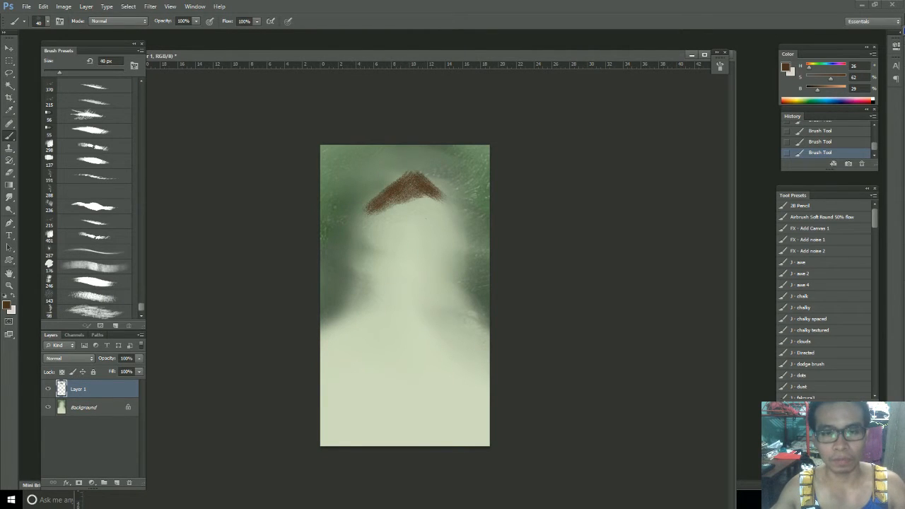
mouse_move(377, 220)
mouse_down()
mouse_move(357, 238)
mouse_move(369, 240)
mouse_move(366, 249)
mouse_move(352, 242)
mouse_up()
key(])
key(])
key(])
mouse_move(454, 218)
mouse_down()
mouse_move(459, 247)
mouse_move(437, 215)
mouse_move(461, 263)
mouse_move(452, 280)
mouse_move(457, 258)
mouse_move(472, 330)
mouse_up()
Step: Paint short brown strokes across the neck to mark the collar with a smaller brush
key([)
key([)
mouse_move(360, 324)
mouse_down()
mouse_move(439, 339)
mouse_move(463, 326)
mouse_up()
Step: Block in the robe's folds in brown along the bottom of the canvas and diagonally up to the right shoulder
key([)
key([)
key(])
key(])
mouse_move(466, 373)
mouse_down()
mouse_move(387, 425)
mouse_move(467, 379)
mouse_move(378, 444)
mouse_up()
drag(316, 430, 392, 440)
drag(322, 435, 406, 438)
drag(449, 403, 387, 446)
mouse_move(477, 371)
mouse_down()
mouse_move(424, 445)
mouse_move(453, 413)
mouse_up()
drag(490, 337, 474, 382)
drag(461, 339, 487, 357)
drag(468, 341, 490, 396)
Step: Add curved brown folds across the chest below the collar and thicken the hood's right side with a larger brush
key([)
mouse_move(344, 353)
mouse_down()
mouse_move(375, 382)
mouse_move(354, 355)
mouse_move(378, 382)
mouse_move(422, 394)
mouse_up()
key(bracketright)
key(bracketright)
mouse_move(406, 353)
mouse_down()
mouse_move(451, 359)
mouse_move(489, 334)
mouse_move(446, 286)
mouse_up()
key(bracketright)
key(bracketright)
mouse_move(444, 319)
mouse_down()
mouse_move(471, 266)
mouse_move(461, 221)
mouse_up()
Step: Sample the background green, mute it to hue 102, saturation 8, brightness 50, and paint over the upper background, enlarging the brush to 150 px
alt+click(461, 176)
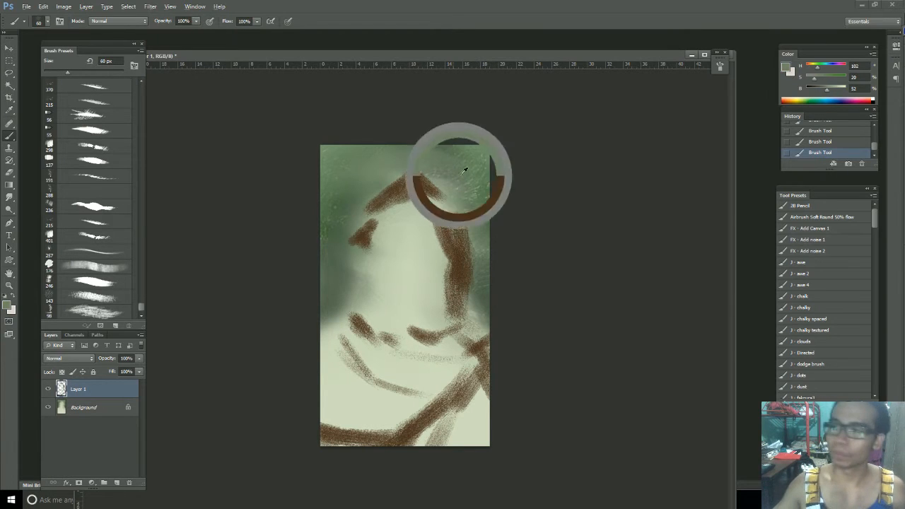
drag(814, 79, 809, 80)
drag(826, 91, 826, 88)
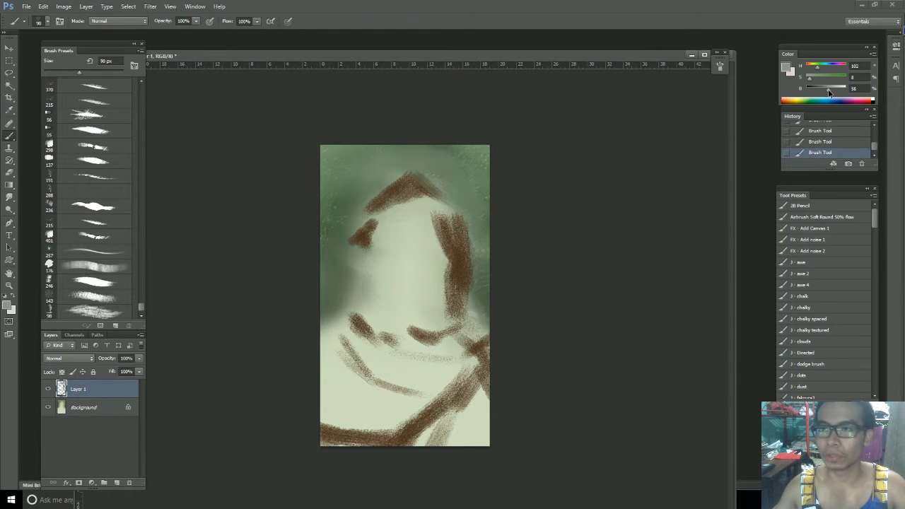
key(bracketright)
key(bracketright)
key(bracketright)
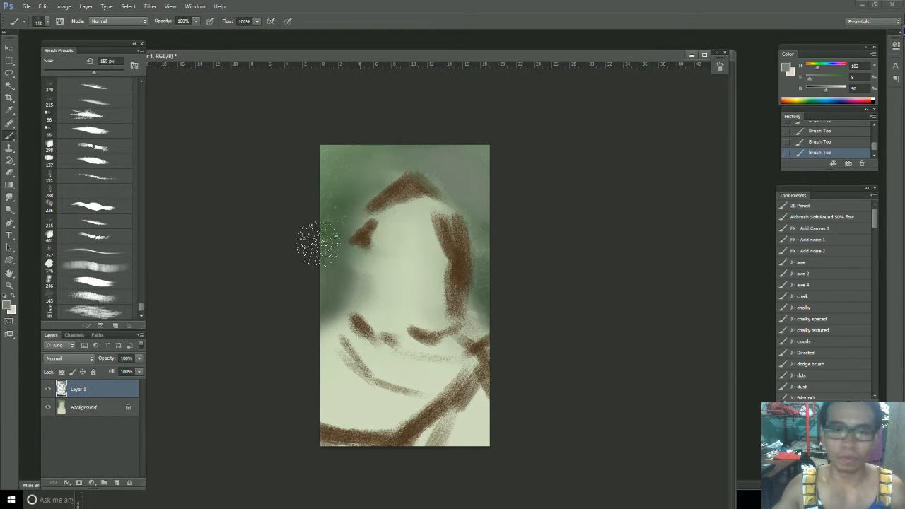
Step: Sample the hood's brown and block in the left inner hood edge, both eye sockets and the nose, reducing the brush to 35 px
alt+click(364, 237)
key(bracketleft)
key(bracketleft)
key(bracketleft)
key(bracketleft)
key(bracketleft)
key(bracketleft)
key(bracketleft)
mouse_move(364, 304)
mouse_down()
mouse_move(368, 214)
mouse_move(407, 244)
mouse_move(390, 262)
mouse_move(386, 234)
mouse_move(427, 244)
mouse_move(437, 256)
mouse_move(424, 240)
mouse_move(405, 259)
mouse_move(417, 283)
mouse_up()
key(bracketleft)
key(bracketleft)
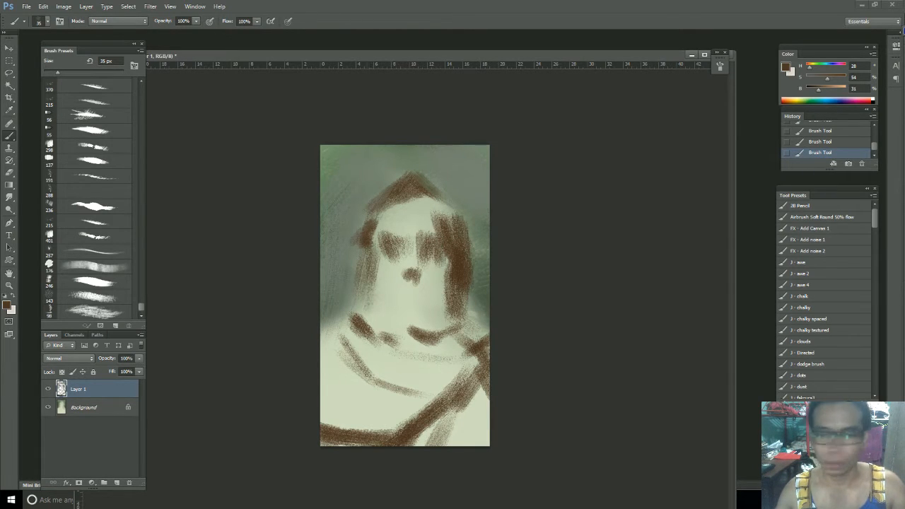
Step: Block in the lower edge and right side of the beard with brown and pale tones sampled from the figure
mouse_move(365, 292)
mouse_down()
mouse_move(370, 316)
mouse_move(419, 343)
mouse_up()
alt+click(408, 319)
mouse_move(434, 327)
mouse_down()
mouse_move(440, 344)
mouse_move(448, 331)
mouse_move(435, 338)
mouse_move(449, 346)
mouse_move(436, 366)
mouse_up()
alt+click(461, 289)
alt+click(376, 311)
mouse_move(374, 321)
mouse_down()
mouse_move(384, 335)
mouse_move(425, 338)
mouse_move(413, 350)
mouse_move(423, 353)
mouse_move(396, 349)
mouse_move(450, 370)
mouse_up()
alt+click(360, 319)
key(ctrl+z)
key(bracketleft)
key(ctrl+z)
drag(443, 321, 453, 354)
Step: Refine the beard's right side and the left cheek edge with short strokes of tones sampled from the face
alt+click(426, 300)
drag(426, 308, 427, 340)
mouse_move(437, 302)
mouse_down()
mouse_move(439, 343)
mouse_move(451, 345)
mouse_up()
alt+click(437, 285)
drag(446, 279, 459, 332)
drag(377, 252, 371, 291)
Step: Extend the hood's upper left edge with sampled brown, and darken its rim with hue 35, saturation 64, brightness 25 at 25 px
alt+click(363, 238)
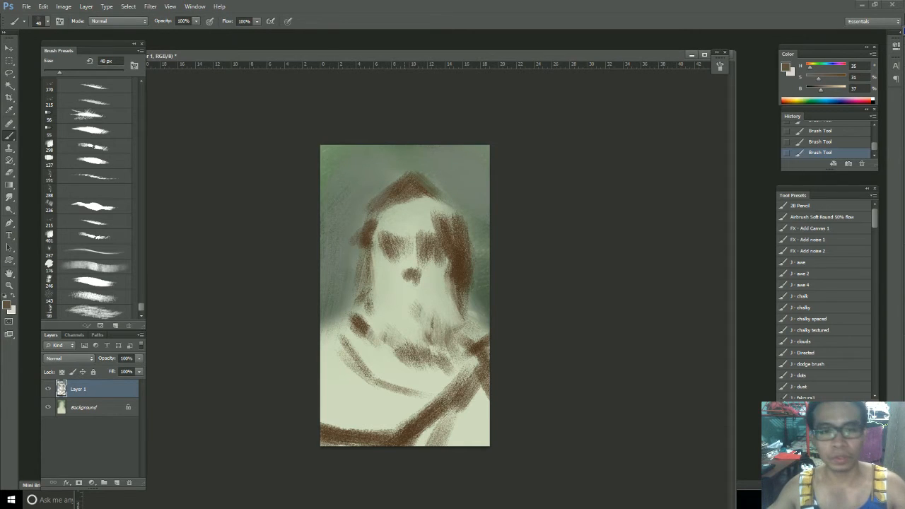
drag(400, 176, 358, 220)
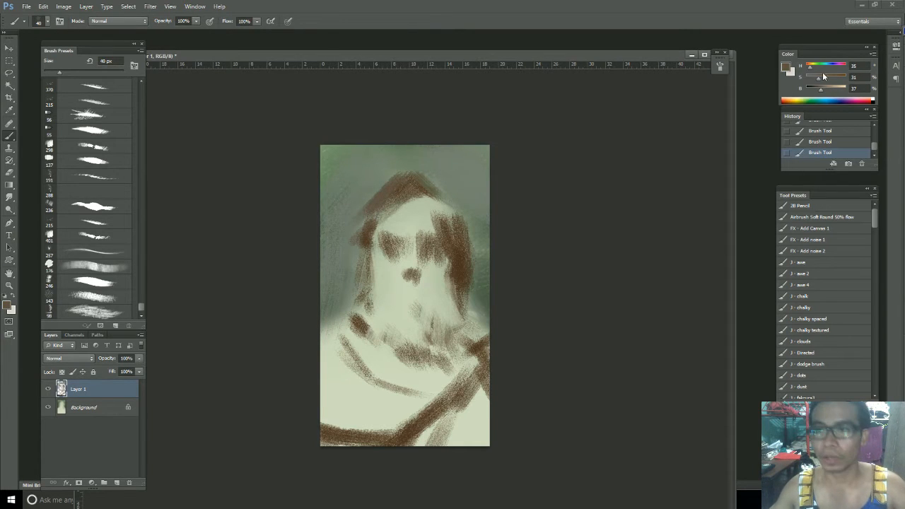
drag(821, 77, 830, 82)
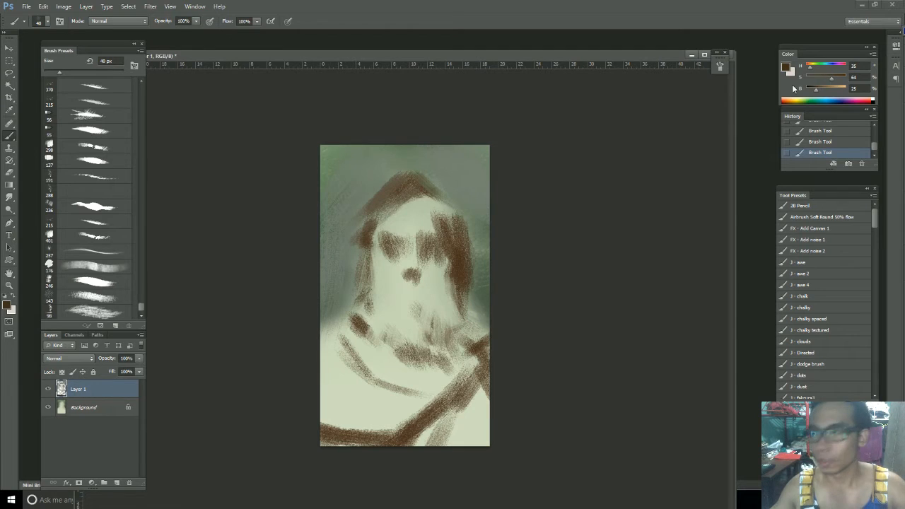
key([)
drag(386, 211, 355, 236)
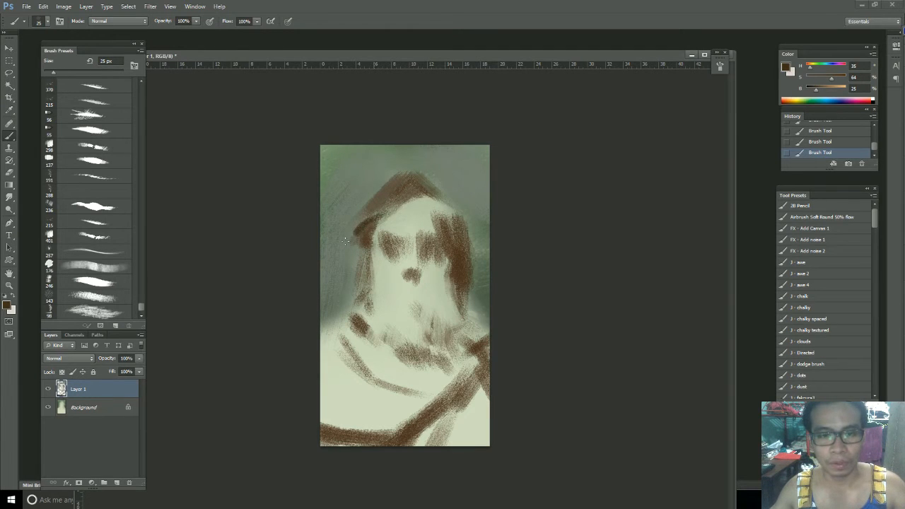
Step: Widen and darken the hood's peak and right side with the dark brown, finishing with the brush at 40 px
key(])
drag(420, 177, 473, 213)
mouse_move(451, 203)
mouse_down()
mouse_move(464, 218)
mouse_move(478, 287)
mouse_up()
key([)
key([)
drag(464, 223, 466, 248)
key(])
drag(464, 284, 459, 323)
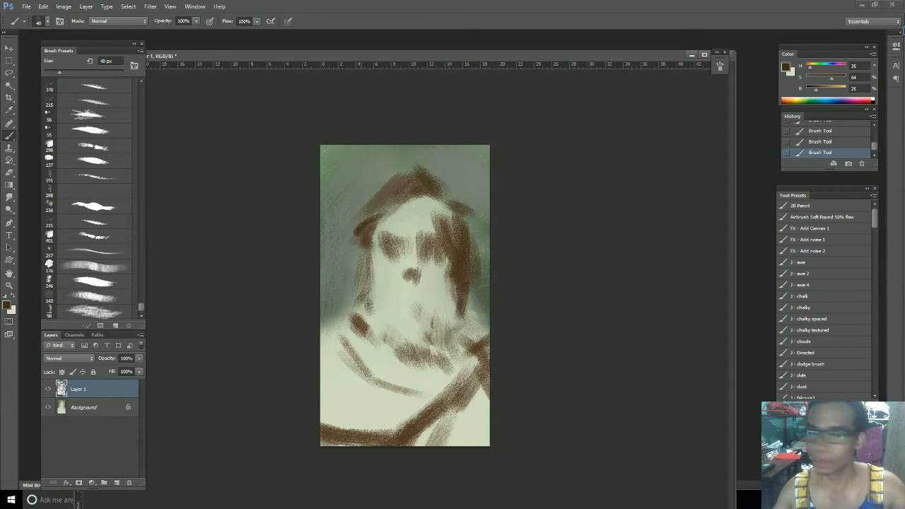
Step: Lighten the colour to a tan of hue 39 and paint vertical strokes down the hood's left side
drag(357, 252, 353, 290)
click(810, 68)
mouse_move(816, 90)
mouse_down()
mouse_move(840, 92)
mouse_move(820, 79)
mouse_up()
drag(356, 232, 353, 290)
drag(348, 234, 345, 309)
drag(362, 239, 360, 299)
Step: Mute the tan to hue 39, saturation 11, brightness 62 and paint the beard in downward strokes, enlarging the brush to 80 px
drag(835, 92, 831, 90)
drag(820, 78, 816, 79)
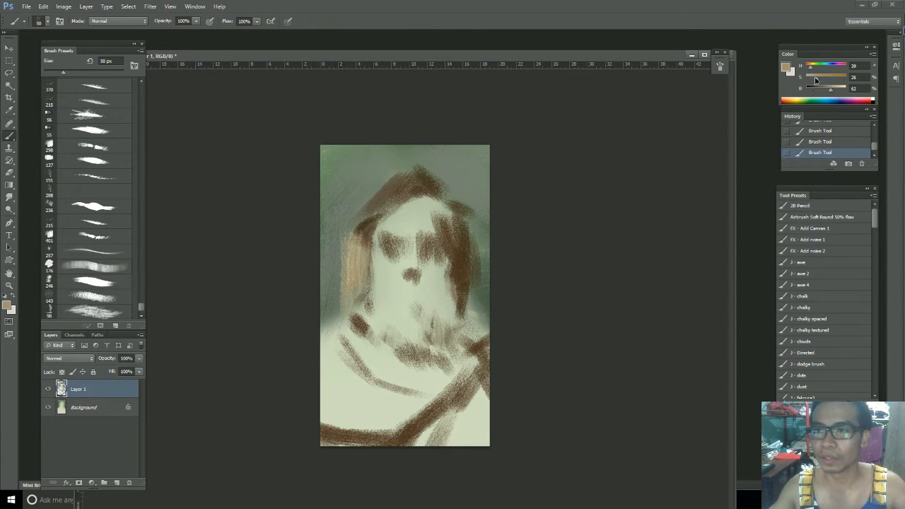
drag(368, 236, 386, 341)
key(bracketright)
key(bracketright)
key(bracketright)
key(bracketright)
drag(391, 307, 387, 340)
mouse_move(408, 308)
mouse_down()
mouse_move(408, 345)
mouse_move(427, 348)
mouse_up()
mouse_move(438, 304)
mouse_down()
mouse_move(443, 328)
mouse_move(471, 345)
mouse_up()
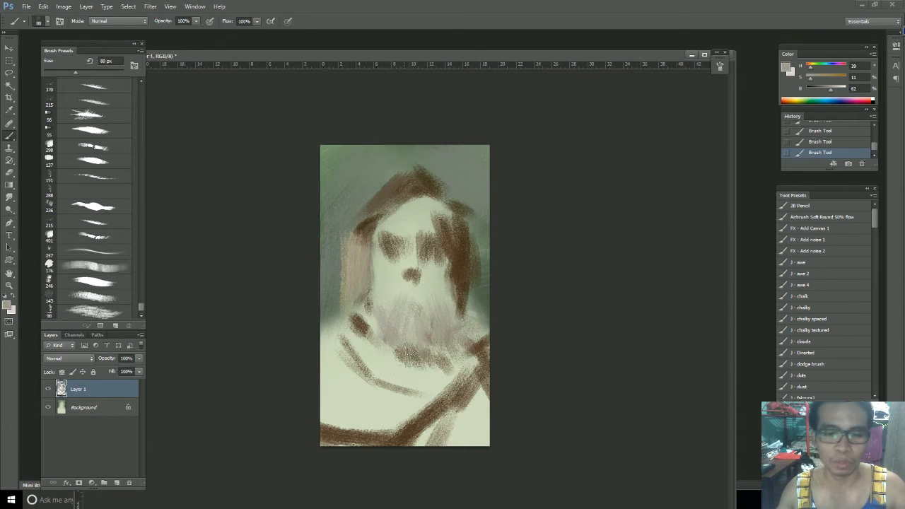
drag(406, 310, 408, 378)
Step: Shade the left cheek with sampled olive grey (hue 60, saturation 17, brightness 58) at 60 px, and try the same on the right cheek
key(bracketleft)
alt+click(381, 250)
alt+click(383, 251)
drag(376, 262, 393, 283)
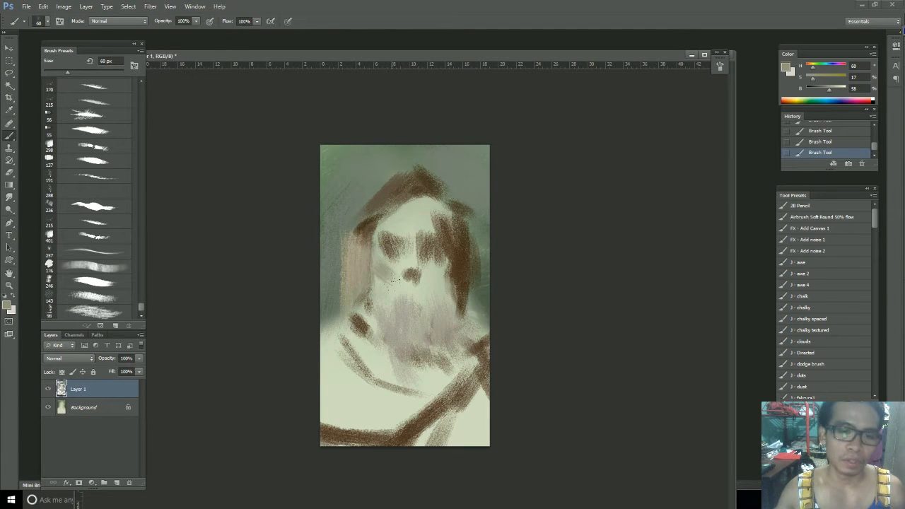
drag(446, 267, 433, 282)
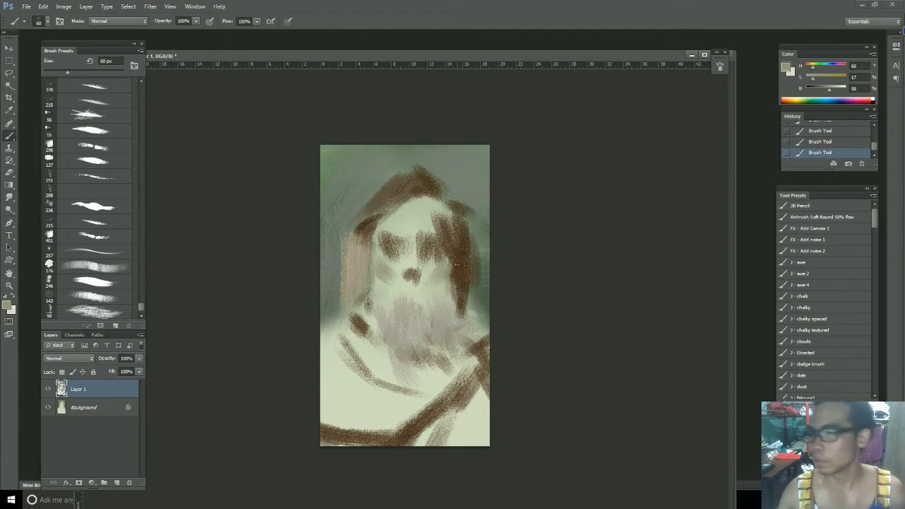
key(ctrl+z)
Step: Sample dark brown (hue 31, saturation 58, brightness 29) and paint thin vertical strands inside the hood's left side, finishing at 25 px
alt+click(443, 270)
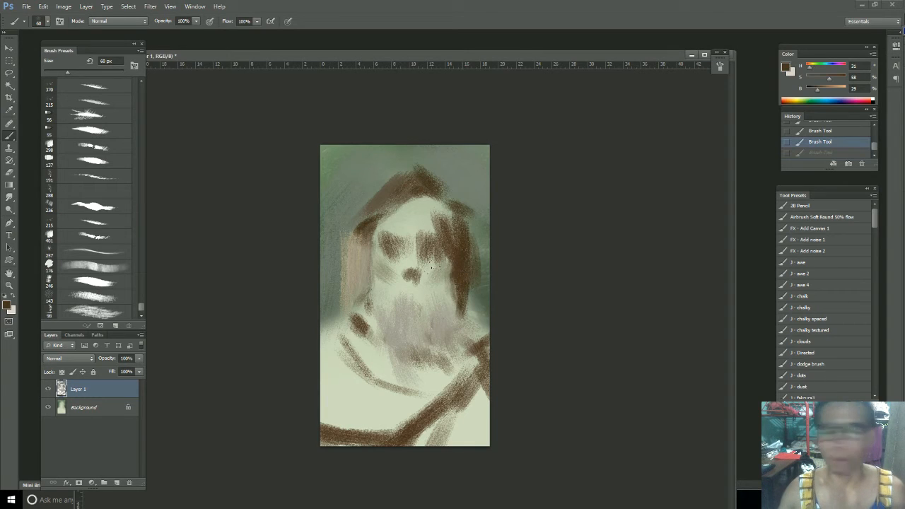
drag(359, 262, 366, 283)
key(bracketright)
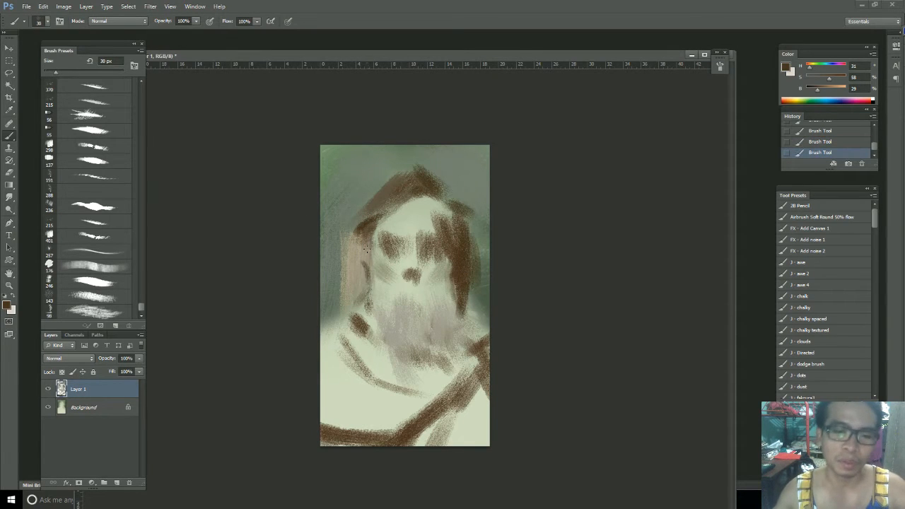
key(bracketleft)
mouse_move(355, 238)
mouse_down()
mouse_move(356, 282)
mouse_move(374, 298)
mouse_up()
Step: Set a near-black brown (hue 30, saturation 65, brightness 13) and add the deepest shadows inside the hood, at its peak and under the beard
click(819, 96)
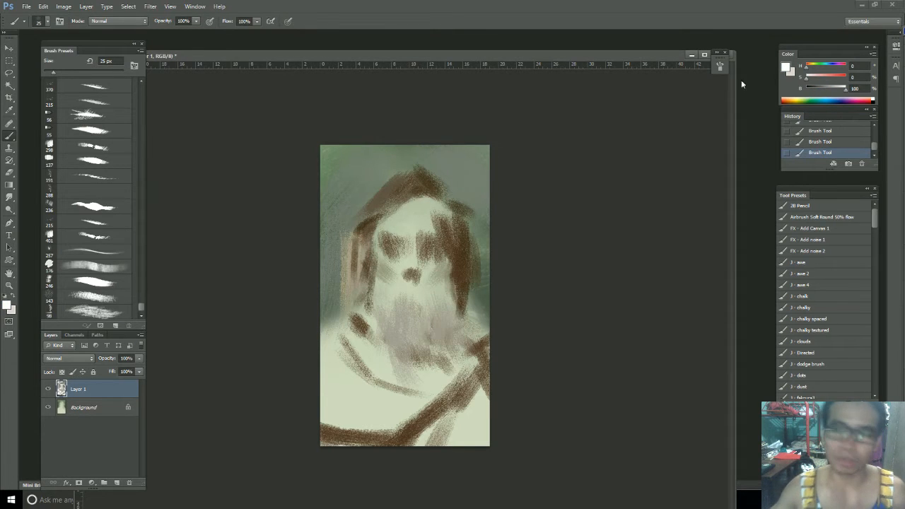
click(810, 68)
click(811, 90)
click(827, 78)
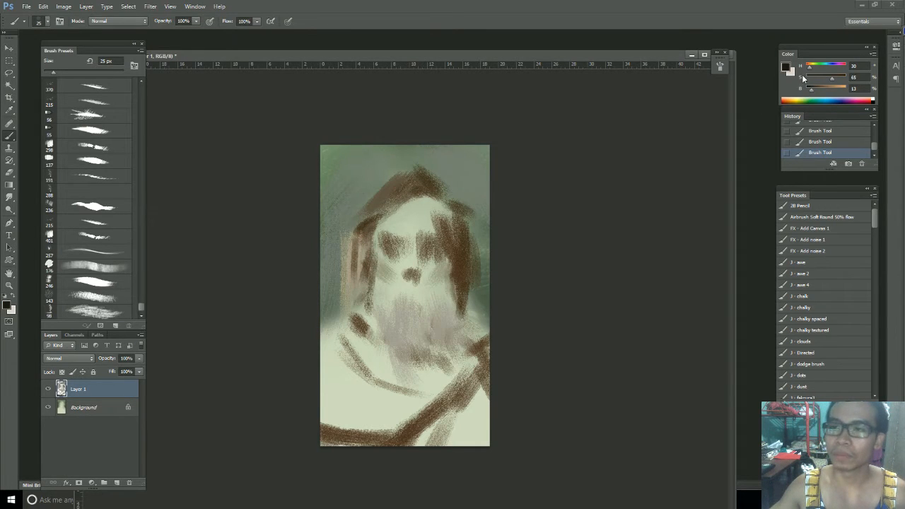
drag(358, 245, 370, 276)
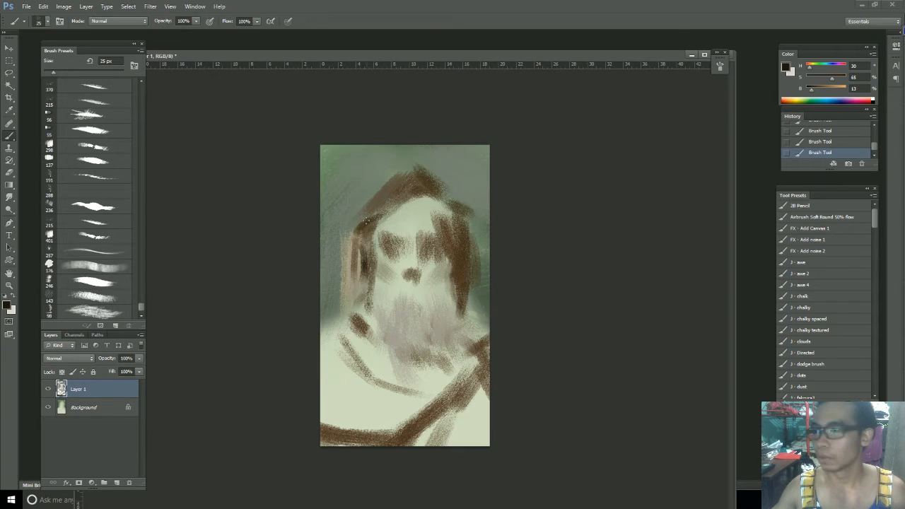
drag(425, 186, 421, 192)
drag(459, 227, 452, 334)
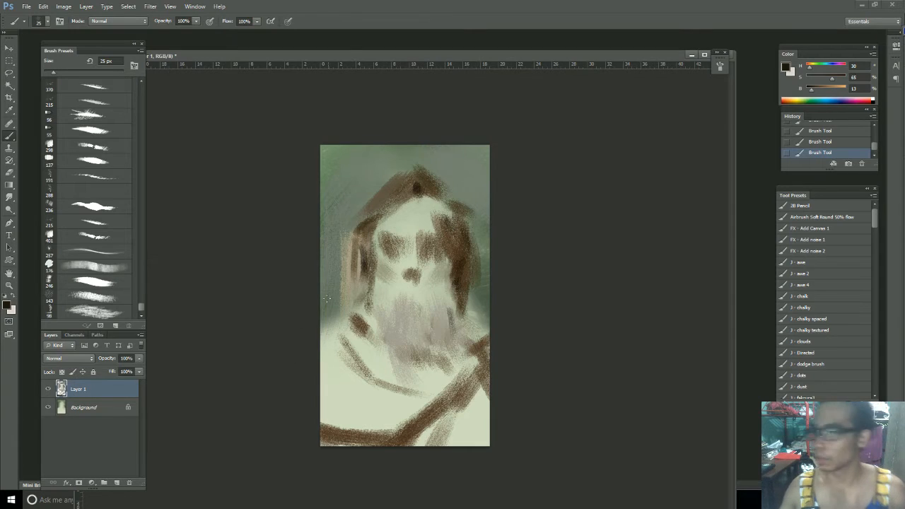
key(bracketright)
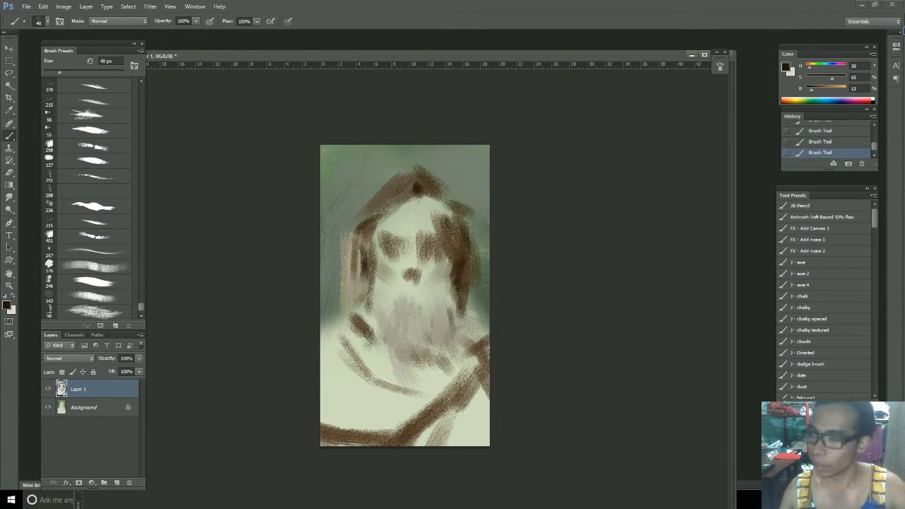
mouse_move(426, 356)
mouse_down()
mouse_move(445, 364)
mouse_move(441, 358)
mouse_move(453, 382)
mouse_up()
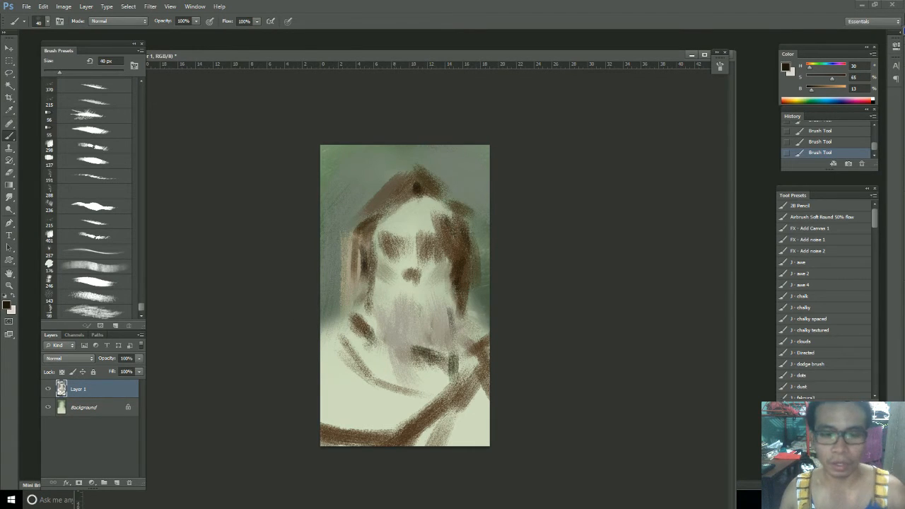
Step: Sample the pale face tone (hue 86, saturation 14, brightness 80) and lighten the upper beard with the 40 px brush
alt+click(402, 308)
alt+click(395, 282)
drag(398, 319, 413, 310)
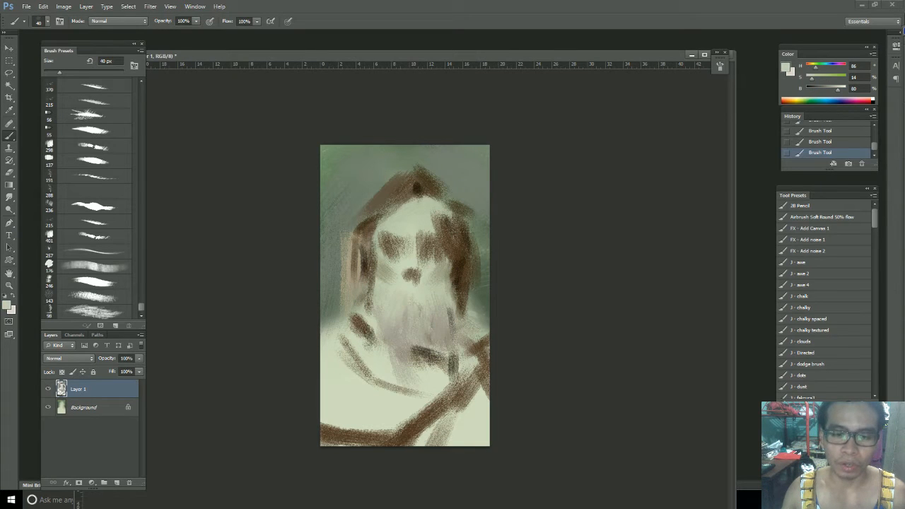
Step: Sample muted brown (hue 38, saturation 41, brightness 29) from the hood and darken both eye sockets
alt+click(422, 264)
alt+click(466, 259)
mouse_move(382, 240)
mouse_down()
mouse_move(400, 246)
mouse_move(377, 262)
mouse_move(396, 264)
mouse_move(410, 237)
mouse_move(432, 262)
mouse_up()
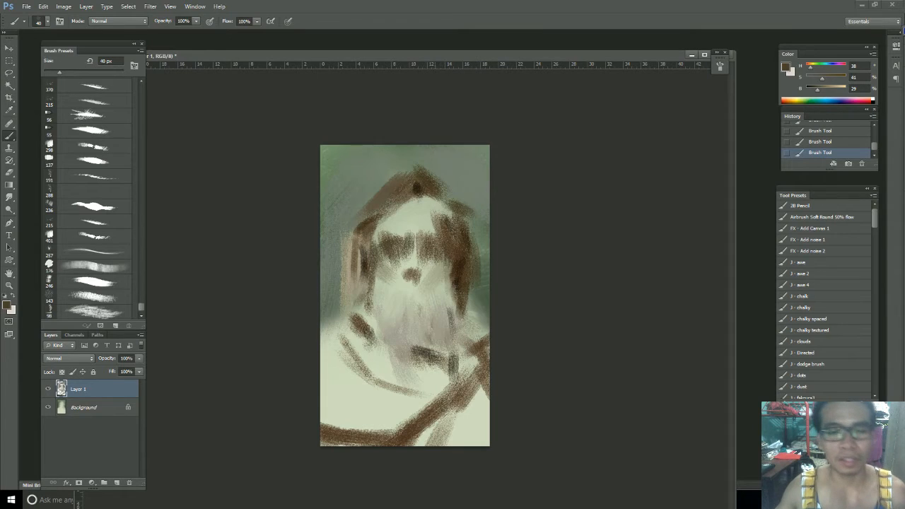
Step: Reshape the nose bridge, nose shadow and right eye socket with sampled face tones, using the 40 px brush
alt+click(425, 222)
mouse_move(424, 235)
mouse_down()
mouse_move(406, 240)
mouse_move(410, 252)
mouse_up()
alt+click(415, 263)
mouse_move(419, 242)
mouse_down()
mouse_move(416, 284)
mouse_move(451, 273)
mouse_up()
alt+click(432, 246)
key(ctrl+z)
alt+click(433, 270)
alt+click(416, 259)
key(ctrl+z)
Step: Refine the lower edge of the right eye socket and the outer corner of the left one with sampled tones
mouse_move(429, 268)
mouse_down()
mouse_move(451, 271)
mouse_move(425, 255)
mouse_move(438, 259)
mouse_up()
alt+click(461, 250)
mouse_move(381, 246)
mouse_down()
mouse_move(382, 258)
mouse_move(407, 256)
mouse_move(412, 240)
mouse_move(393, 210)
mouse_move(417, 199)
mouse_move(429, 220)
mouse_move(444, 198)
mouse_move(376, 237)
mouse_up()
alt+click(405, 215)
Step: Sample brown and pale tones to redefine the right temple and the hood's shadow edge across the forehead
alt+click(438, 253)
drag(449, 193, 446, 239)
alt+click(420, 224)
drag(425, 208, 437, 226)
drag(441, 216, 449, 236)
alt+click(409, 207)
mouse_move(425, 203)
mouse_down()
mouse_move(423, 216)
mouse_move(431, 209)
mouse_up()
Step: Sample dark brown (hue 32, saturation 47, brightness 24) from the hood's peak and rework the hood beside the right temple
alt+click(419, 186)
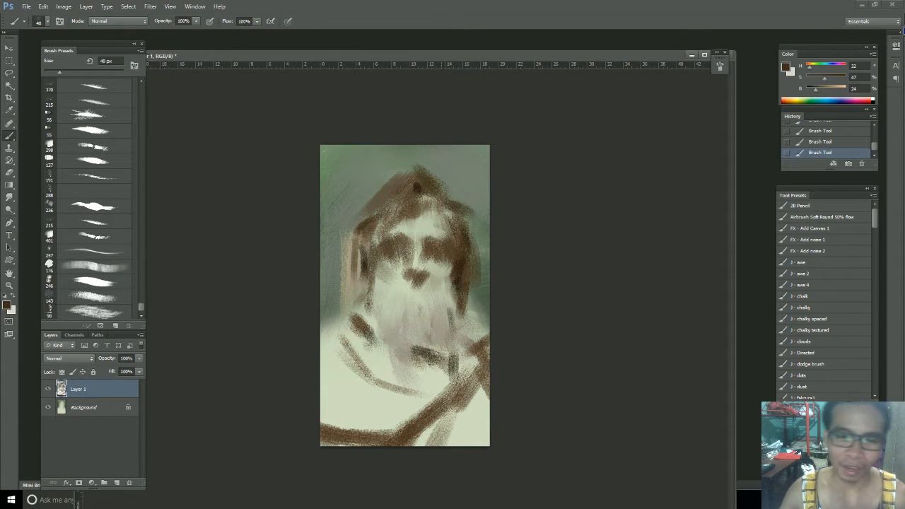
drag(470, 218, 466, 244)
alt+click(463, 231)
alt+click(450, 215)
Step: Set a light tan (hue 45, saturation 24, brightness 73) and paint a fold highlight on the hood's right side at 30 px
alt+click(353, 281)
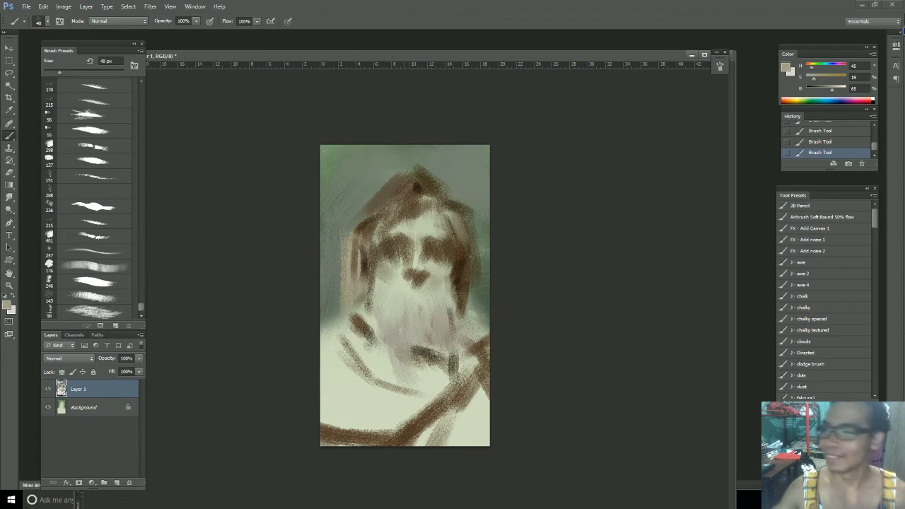
key(bracketleft)
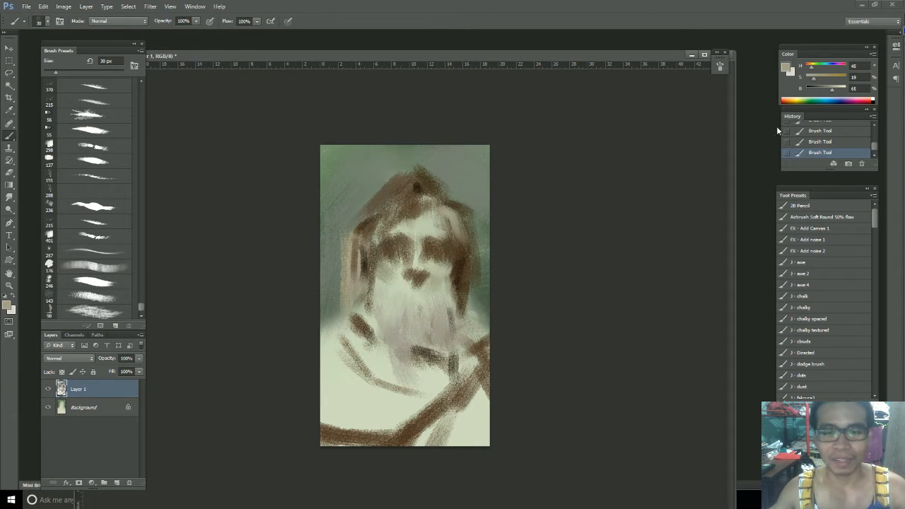
click(823, 77)
click(836, 89)
click(815, 78)
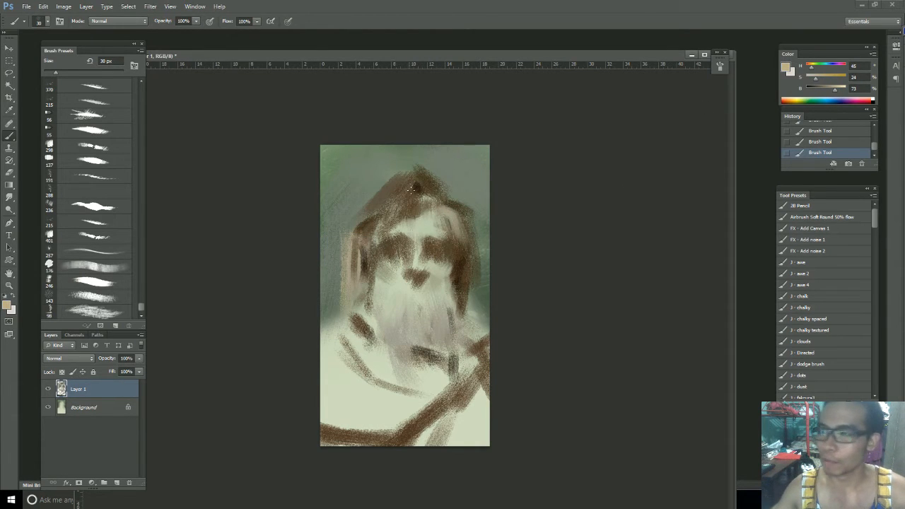
drag(465, 219, 469, 249)
Step: Outline the hood's peak, upper right rim and upper left rim in light tan, finishing with the 20 px brush
key(bracketright)
mouse_move(411, 171)
mouse_down()
mouse_move(379, 202)
mouse_move(405, 171)
mouse_move(362, 211)
mouse_move(411, 168)
mouse_move(422, 182)
mouse_move(414, 166)
mouse_move(457, 211)
mouse_move(479, 214)
mouse_move(416, 190)
mouse_move(453, 191)
mouse_move(473, 211)
mouse_up()
key(bracketleft)
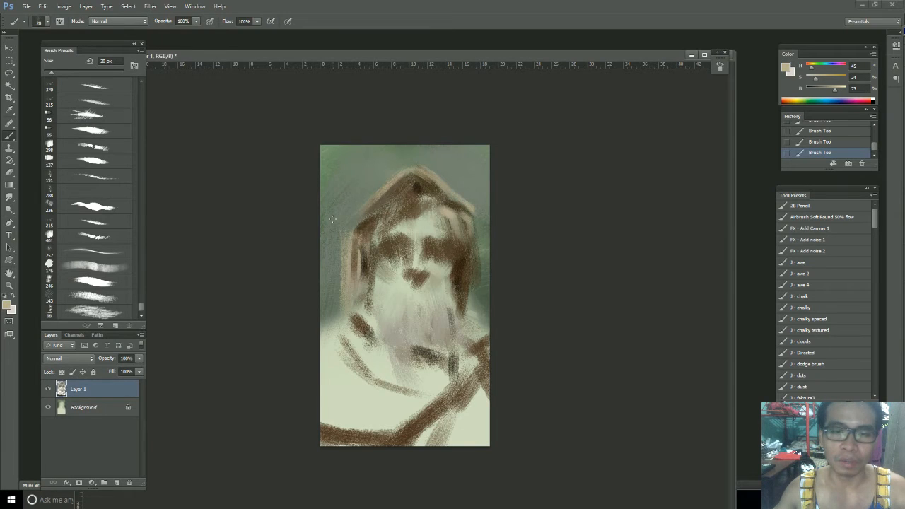
drag(360, 208, 354, 233)
Step: Paint the light lower flap on the hood's right side and soften the shoulders with sampled tones at 40 px
key(bracketright)
mouse_move(470, 274)
mouse_down()
mouse_move(464, 310)
mouse_move(479, 301)
mouse_up()
alt+click(465, 267)
mouse_move(466, 258)
mouse_down()
mouse_move(469, 313)
mouse_move(487, 328)
mouse_up()
alt+click(479, 309)
alt+click(330, 288)
alt+click(337, 330)
Step: Sample grey-tan (hue 50, saturation 22, brightness 63) and shade the robe's chest folds, enlarging the brush to 80 px
alt+click(346, 249)
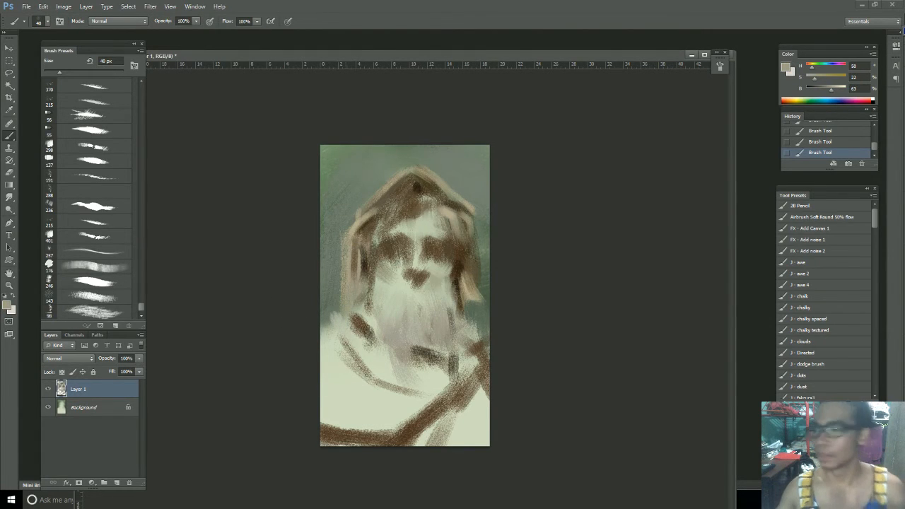
key(bracketright)
mouse_move(355, 342)
mouse_down()
mouse_move(398, 391)
mouse_move(414, 382)
mouse_move(456, 407)
mouse_up()
key(bracketright)
key(bracketright)
mouse_move(415, 365)
mouse_down()
mouse_move(488, 382)
mouse_move(426, 446)
mouse_up()
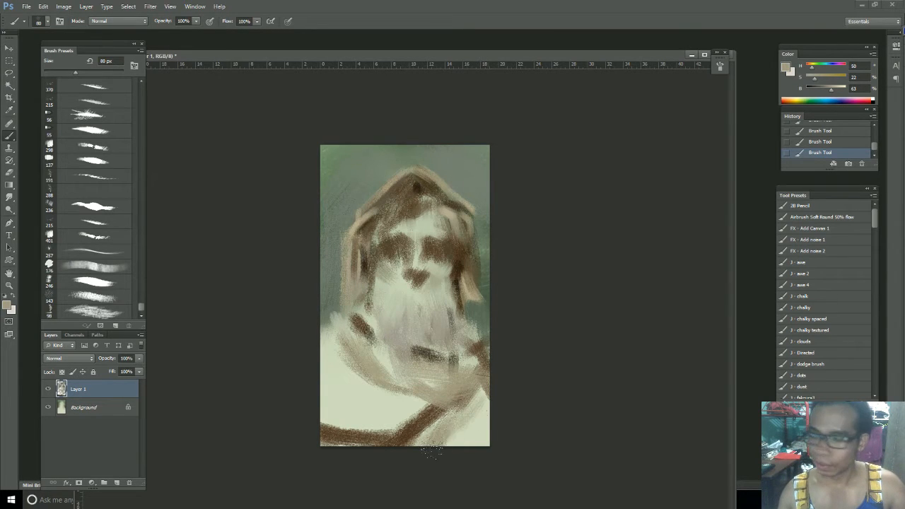
Step: Cover the dark bands of the lower robe with broad tan strokes, resampling tones toward the bottom left fold
drag(482, 404, 447, 444)
drag(486, 416, 476, 436)
drag(358, 446, 411, 411)
drag(390, 443, 447, 404)
alt+click(393, 403)
mouse_move(317, 430)
mouse_down()
mouse_move(435, 411)
mouse_move(308, 391)
mouse_move(458, 413)
mouse_move(352, 413)
mouse_move(386, 427)
mouse_up()
alt+click(472, 353)
key(ctrl+alt+z)
alt+click(326, 426)
alt+click(333, 437)
mouse_move(322, 430)
mouse_down()
mouse_move(398, 436)
mouse_move(464, 405)
mouse_move(442, 433)
mouse_move(415, 440)
mouse_up()
Step: Sample muted brown (hue 35, saturation 36, brightness 41) and touch up the right shoulder with the 45 px brush
key(bracketleft)
key(bracketleft)
key(bracketleft)
key(bracketleft)
alt+click(486, 346)
drag(487, 346, 484, 349)
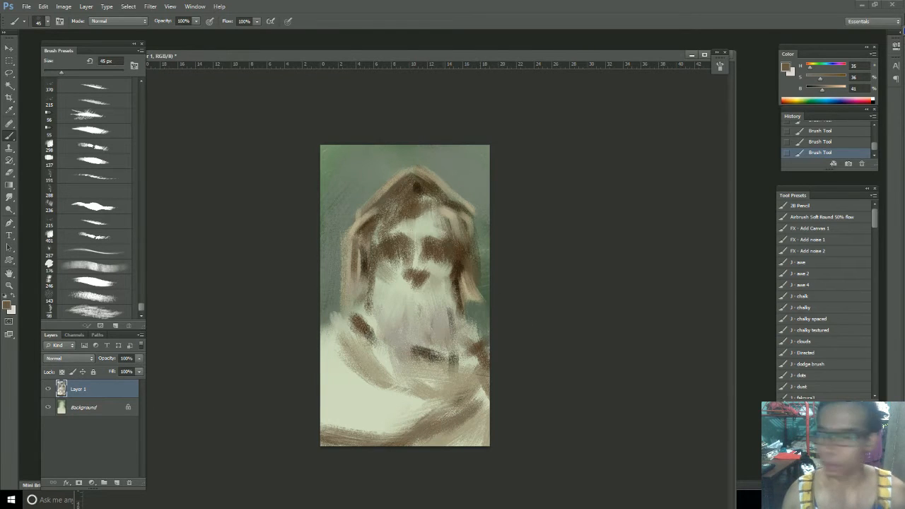
Step: Paint muted brown fold shadows across the robe's chest, collar and lower band
key(bracketleft)
key(bracketleft)
mouse_move(482, 402)
mouse_down()
mouse_move(442, 423)
mouse_move(356, 420)
mouse_move(427, 420)
mouse_up()
key(bracketright)
mouse_move(360, 403)
mouse_down()
mouse_move(450, 436)
mouse_move(486, 406)
mouse_up()
mouse_move(328, 365)
mouse_down()
mouse_move(359, 386)
mouse_move(373, 370)
mouse_move(403, 377)
mouse_up()
mouse_move(392, 378)
mouse_down()
mouse_move(423, 393)
mouse_move(449, 391)
mouse_move(476, 360)
mouse_up()
Step: Paint brown shadow strokes along the beard's right edge and below the hood's right flap at 40 px
key(])
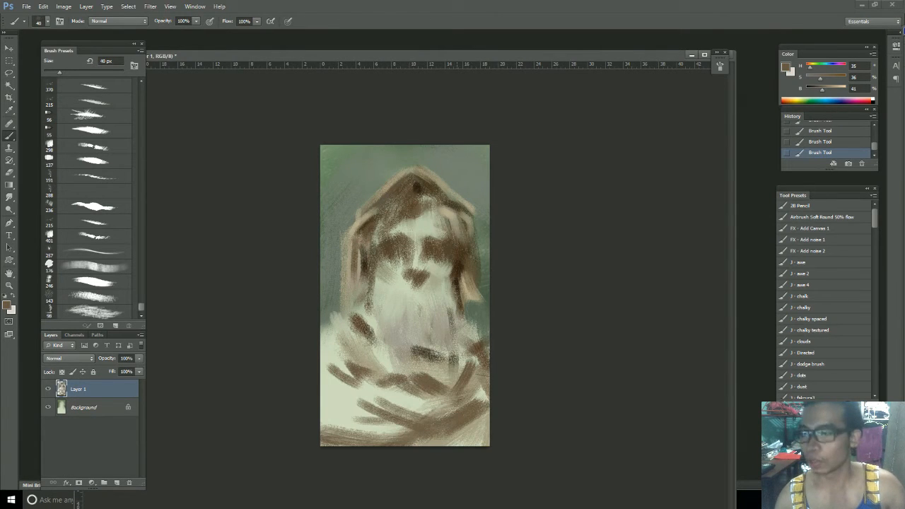
drag(451, 330, 462, 362)
drag(471, 316, 479, 341)
key(ctrl+z)
drag(467, 295, 476, 333)
Step: Sample dark brown (hue 28, saturation 62, brightness 29) and darken the right shoulder and the gap beside the beard
alt+click(461, 251)
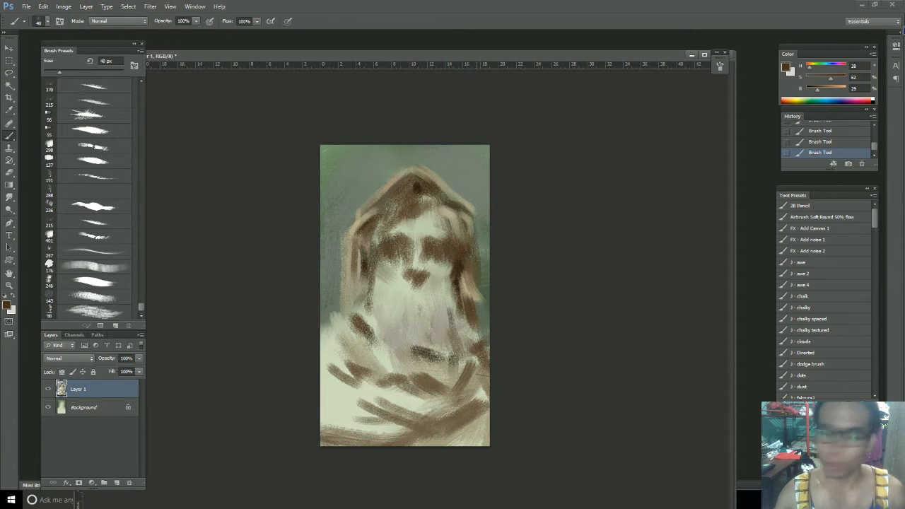
drag(478, 329, 487, 346)
alt+click(481, 319)
alt+click(466, 312)
drag(466, 313, 467, 332)
Step: Sample brown (hue 33, saturation 42, brightness 36) and paint the moustache, refining it and the cheeks with sampled tones
alt+click(470, 308)
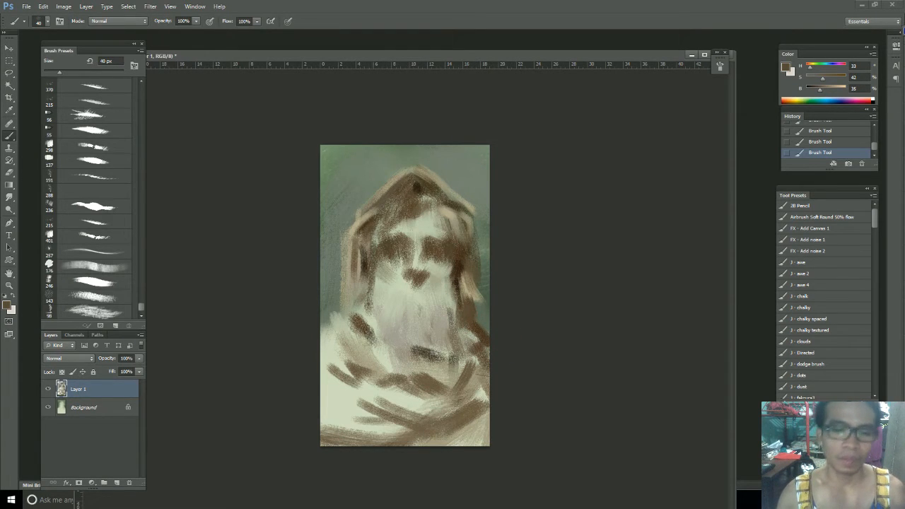
mouse_move(412, 283)
mouse_down()
mouse_move(402, 293)
mouse_move(417, 295)
mouse_move(423, 290)
mouse_move(399, 291)
mouse_move(437, 295)
mouse_move(406, 289)
mouse_move(437, 299)
mouse_move(428, 291)
mouse_move(437, 309)
mouse_move(394, 309)
mouse_move(400, 314)
mouse_move(395, 302)
mouse_up()
alt+click(469, 262)
alt+click(439, 276)
alt+click(429, 288)
alt+click(415, 286)
alt+click(397, 270)
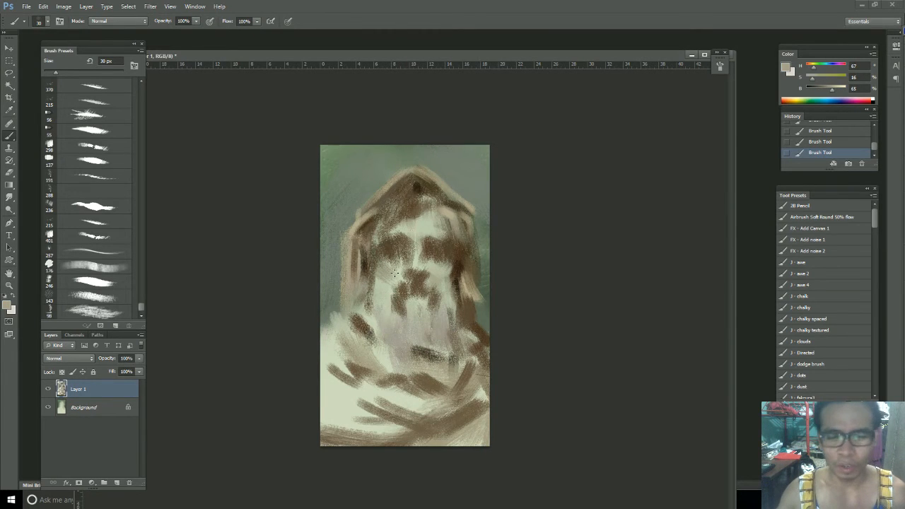
Step: Sample mid brown (hue 38, saturation 35, brightness 49) and widen the hood's right side with the 35 px brush
alt+click(447, 273)
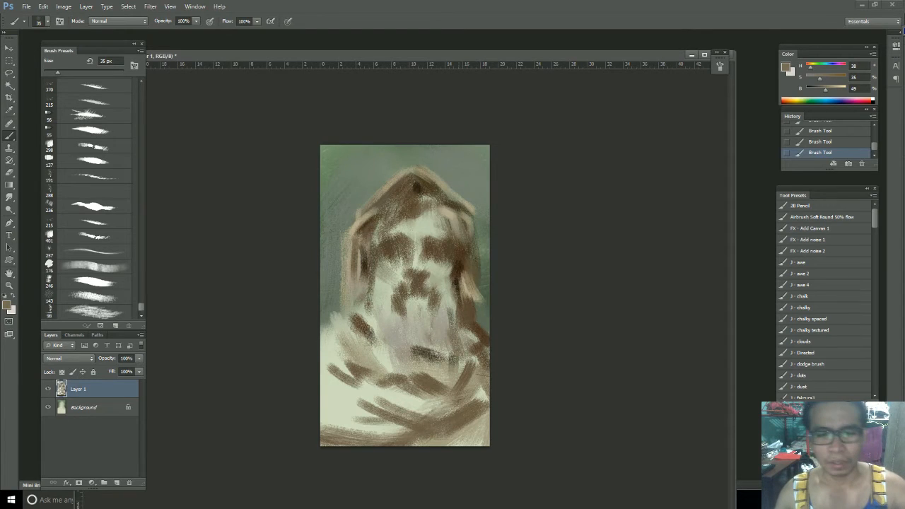
drag(471, 259, 476, 295)
mouse_move(474, 257)
mouse_down()
mouse_move(480, 274)
mouse_move(465, 269)
mouse_up()
Step: Sample dark brown (hue 32, saturation 53, brightness 27) and repaint the hood's right side and peak, enlarging the brush to 40 px
alt+click(461, 264)
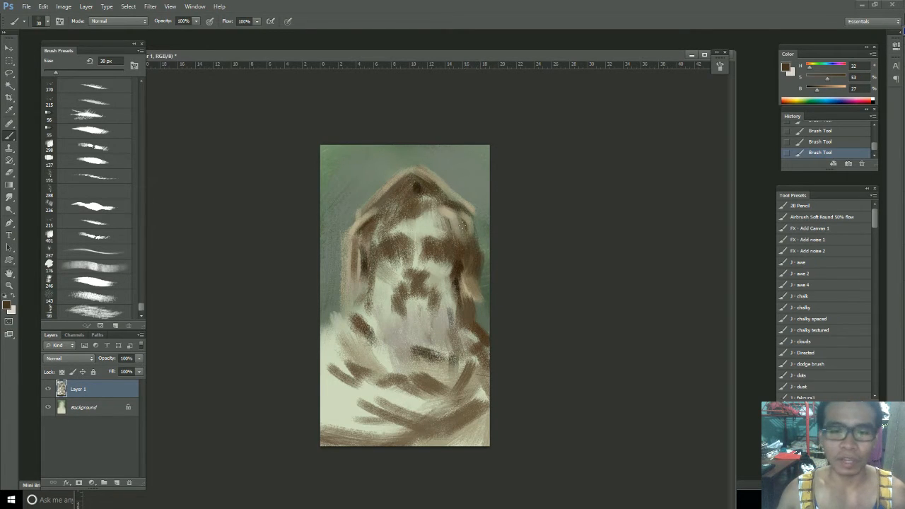
mouse_move(474, 225)
mouse_down()
mouse_move(481, 250)
mouse_move(477, 235)
mouse_move(466, 241)
mouse_up()
key(])
mouse_move(414, 168)
mouse_down()
mouse_move(404, 192)
mouse_move(427, 181)
mouse_up()
drag(439, 179, 425, 210)
drag(413, 169, 381, 211)
drag(388, 194, 376, 213)
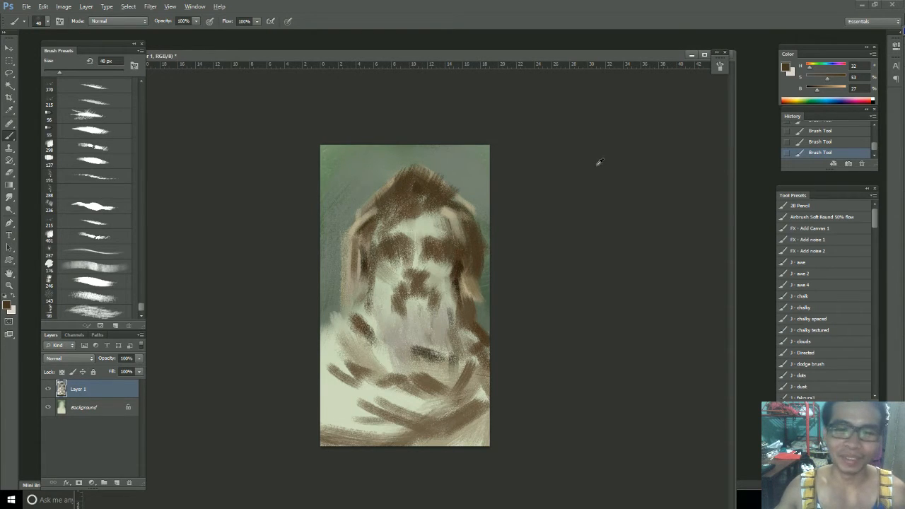
Step: Set a light peach (hue 32, saturation 19, brightness 82) and try highlights along the hood's upper right rim at 20 px
click(840, 88)
drag(830, 78, 813, 79)
drag(413, 169, 450, 193)
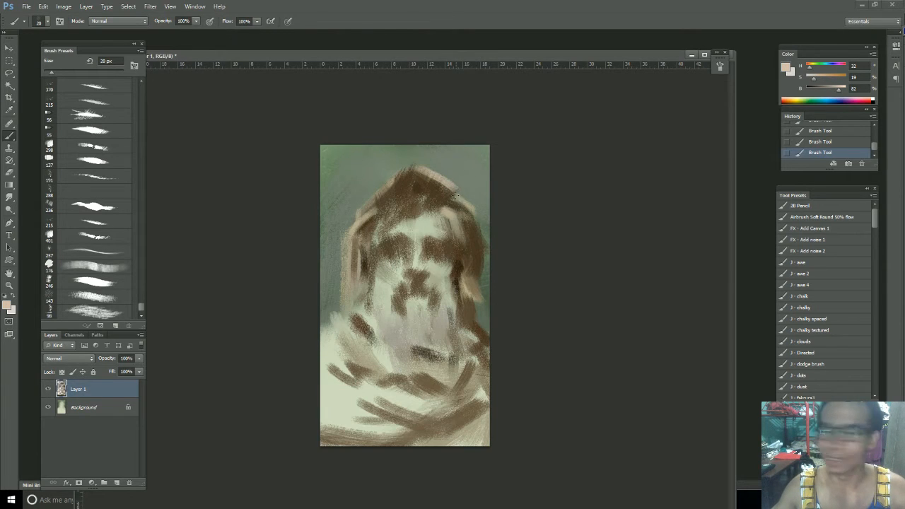
key(ctrl+z)
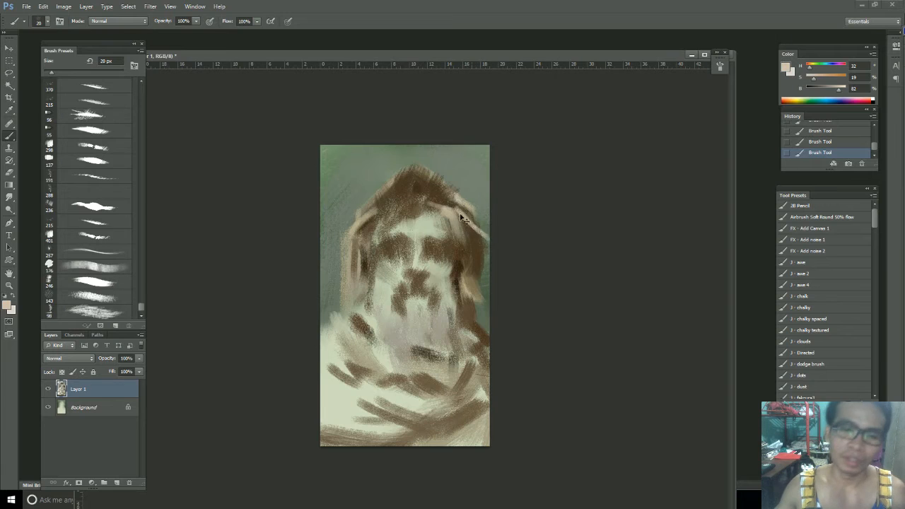
Step: Trim the highlight on the hood's right edge with sampled brown and refine the fold beside the temple with sampled tan
alt+click(480, 239)
mouse_move(479, 241)
mouse_down()
mouse_move(471, 224)
mouse_move(478, 230)
mouse_move(480, 223)
mouse_up()
alt+click(463, 207)
alt+click(453, 210)
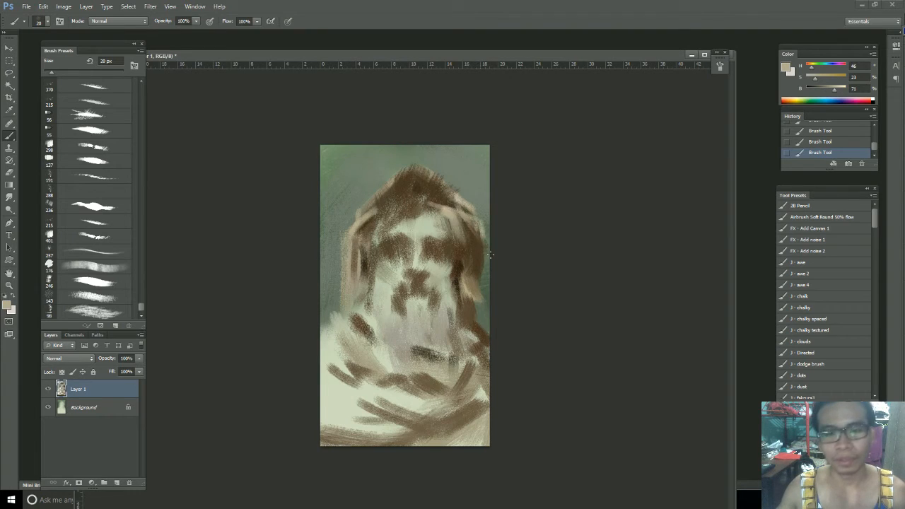
Step: Refine the hood's upper left rim with sampled background green, tan (hue 45, saturation 25, brightness 68) and brown
alt+click(380, 177)
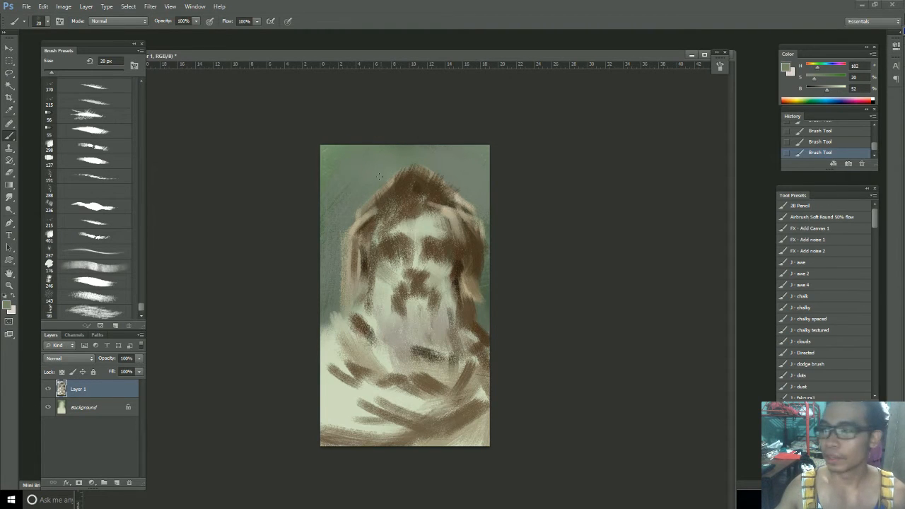
alt+click(387, 183)
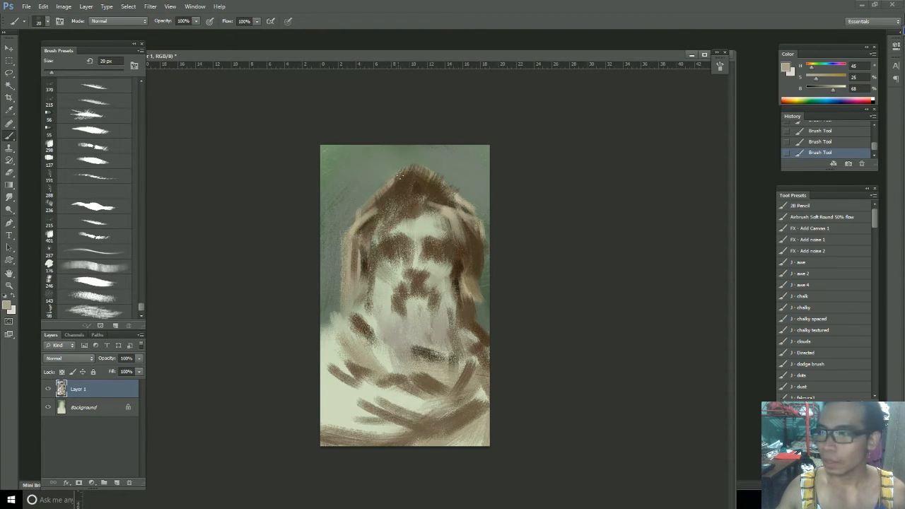
alt+click(418, 174)
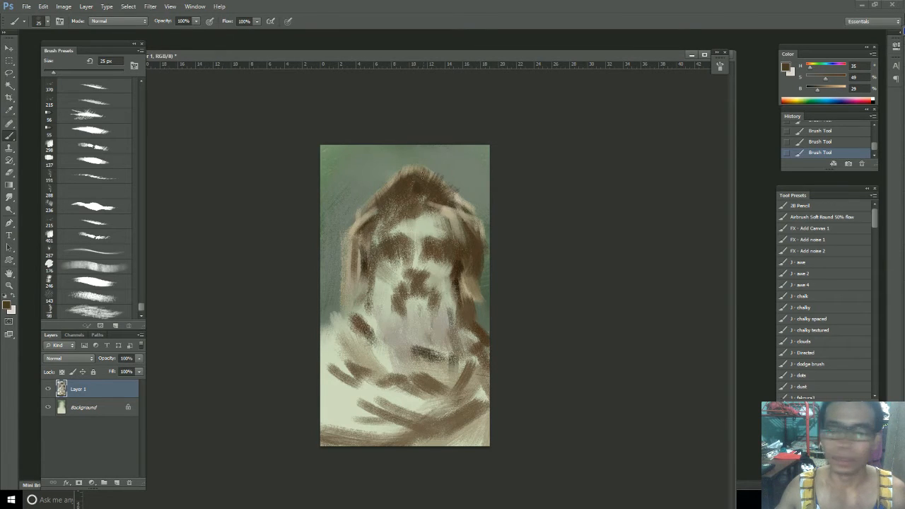
Step: Sample deep brown (hue 27, saturation 62, brightness 21) and draw the crease under the peak and the hood's left fold
alt+click(463, 263)
mouse_move(407, 193)
mouse_down()
mouse_move(415, 207)
mouse_move(390, 217)
mouse_move(409, 206)
mouse_up()
key(ctrl+z)
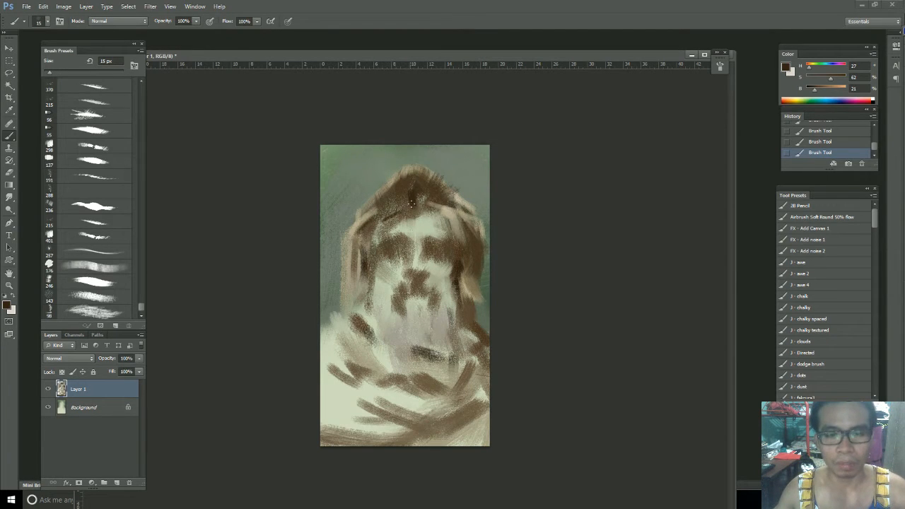
drag(353, 222, 376, 220)
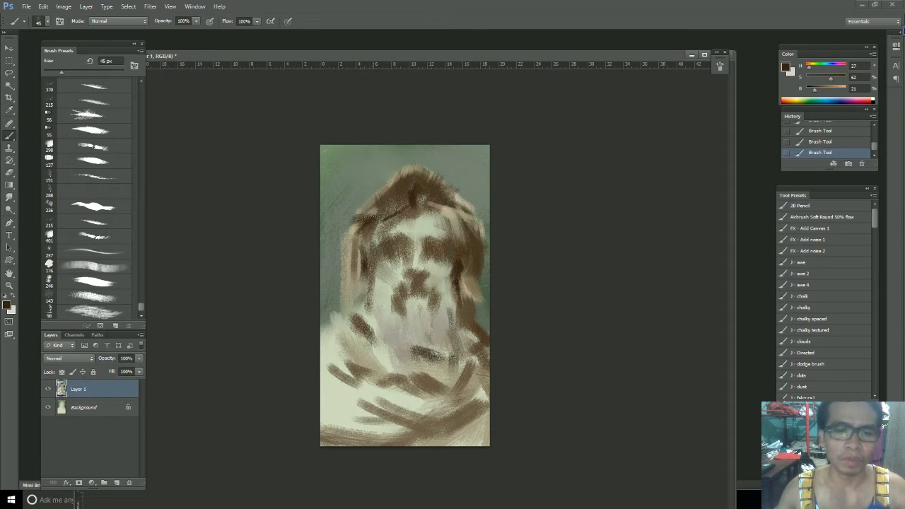
Step: Switch to another tapered brush preset, reduce it to 60 px and paint dark creases along the hood's inner edge above the forehead
click(100, 251)
key(bracketleft)
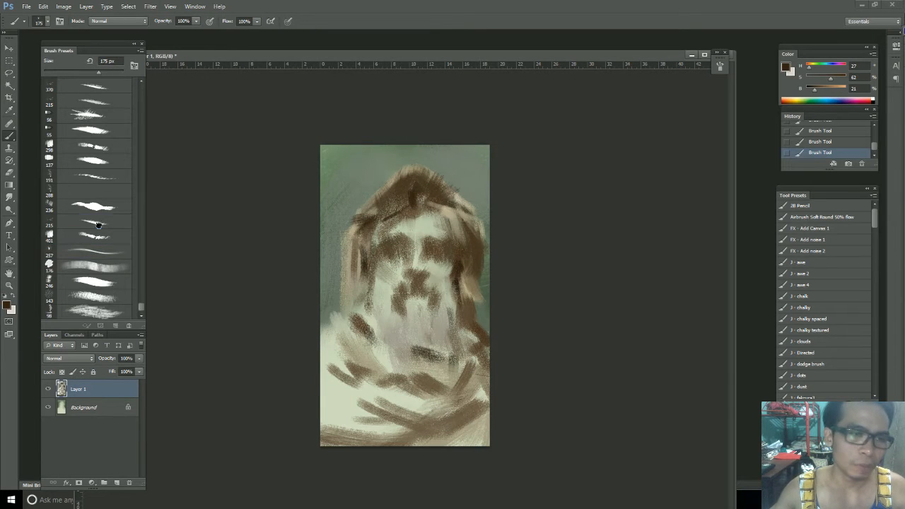
key(bracketleft)
key(bracketleft)
key(bracketleft)
key(bracketleft)
key(bracketleft)
key(bracketleft)
key(bracketleft)
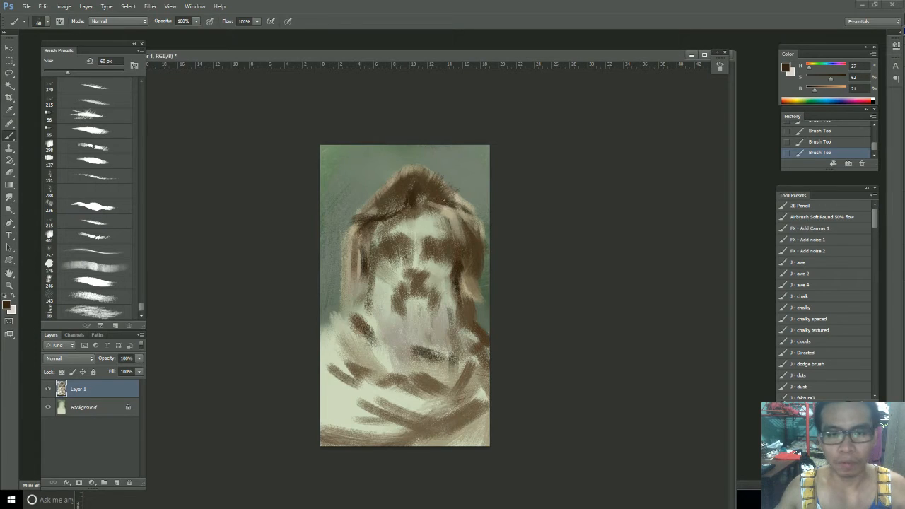
drag(422, 202, 465, 210)
key(ctrl+z)
key(ctrl+z)
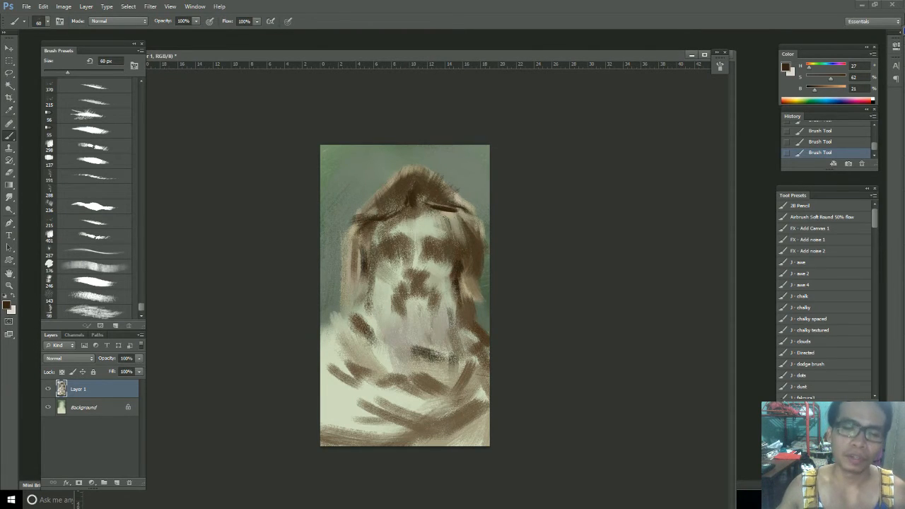
Step: Paint deep brown shadow strokes inside the hood along the face's left edge, undoing and repainting them
mouse_move(354, 234)
mouse_down()
mouse_move(375, 222)
mouse_move(363, 268)
mouse_up()
key(ctrl+z)
key(ctrl+z)
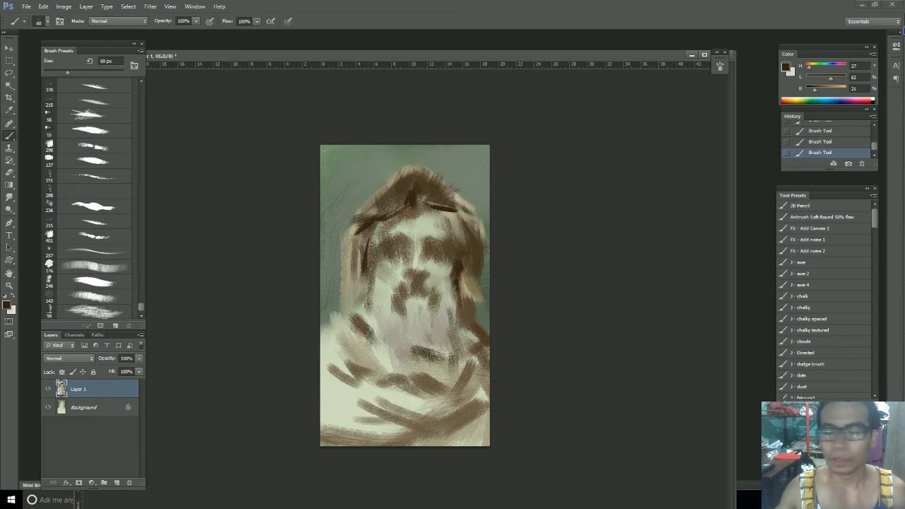
key(ctrl+z)
drag(371, 234, 371, 274)
key(ctrl+z)
key(ctrl+z)
mouse_move(373, 243)
mouse_down()
mouse_move(366, 276)
mouse_move(374, 280)
mouse_up()
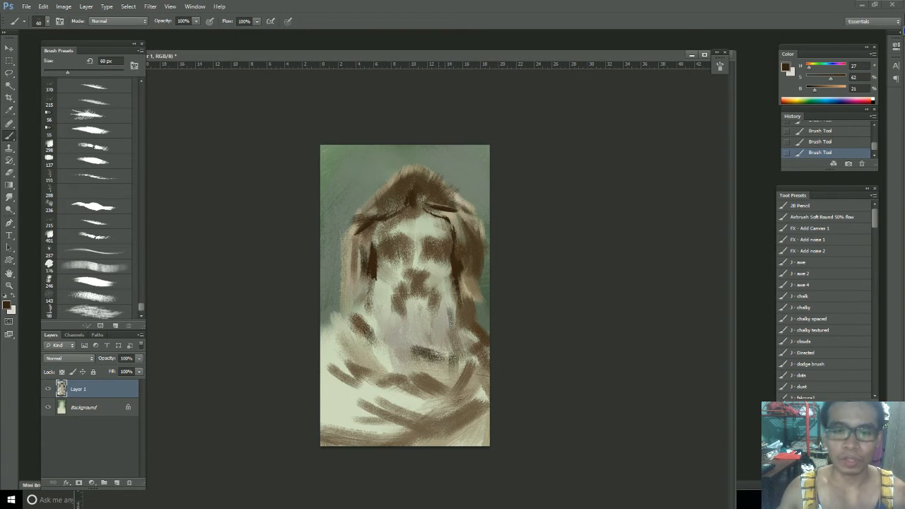
Step: Sample brown (hue 32, saturation 46, brightness 35), switch to the grainy 143 px brush and reduce it to 40 px for the right temple
alt+click(460, 244)
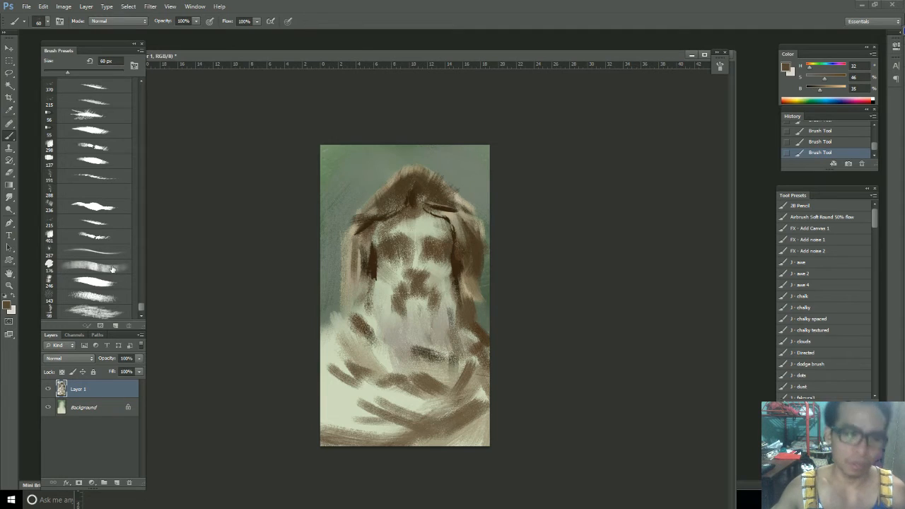
click(109, 296)
key(bracketleft)
key(bracketleft)
key(bracketleft)
key(bracketleft)
key(bracketleft)
key(bracketleft)
key(bracketleft)
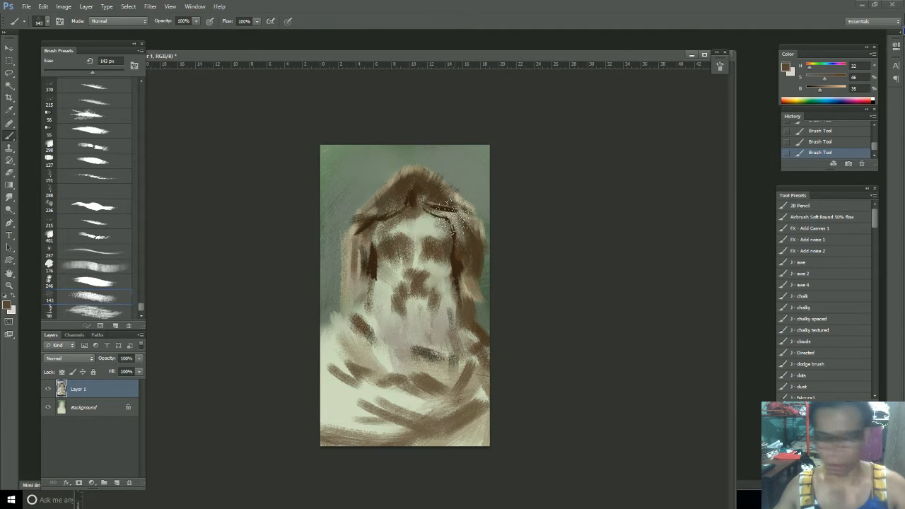
key(bracketleft)
key(bracketleft)
key(bracketleft)
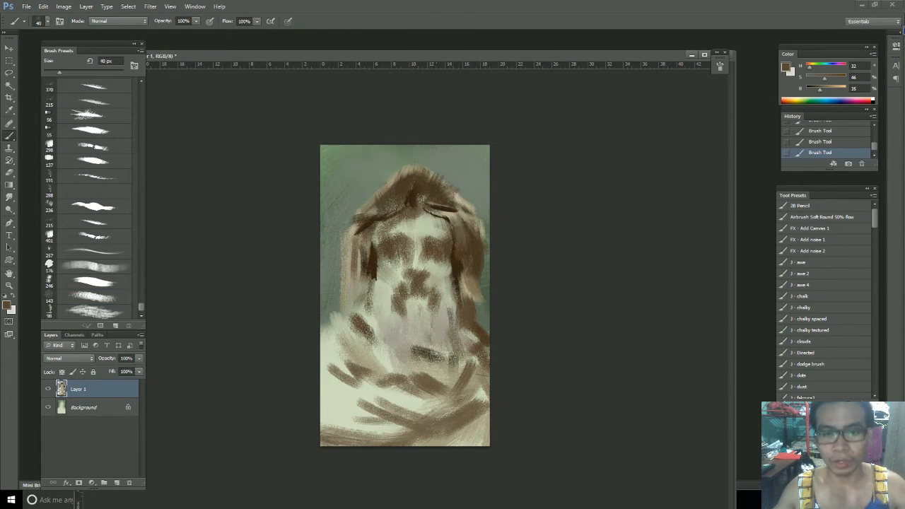
Step: Mix a pale cream (hue 30, saturation 18, brightness 92) and paint small highlights on the hood's right fold and peak
alt+click(448, 220)
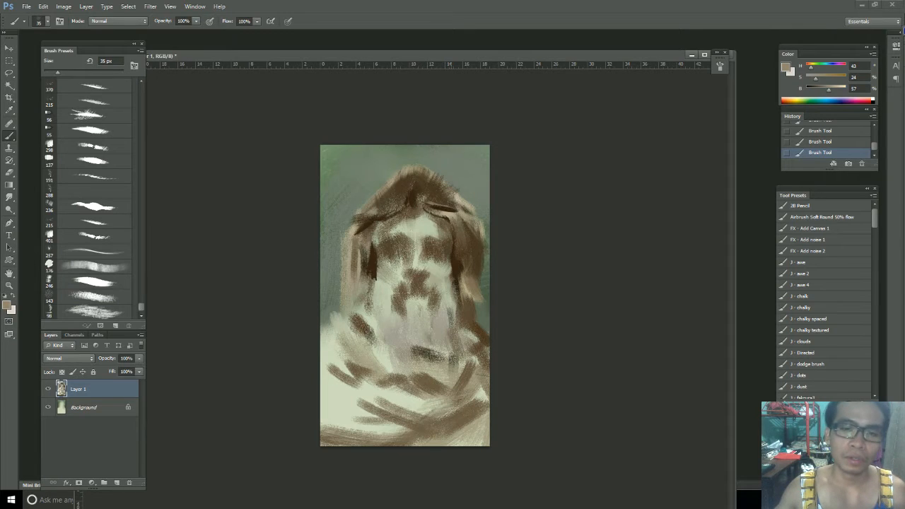
alt+click(453, 223)
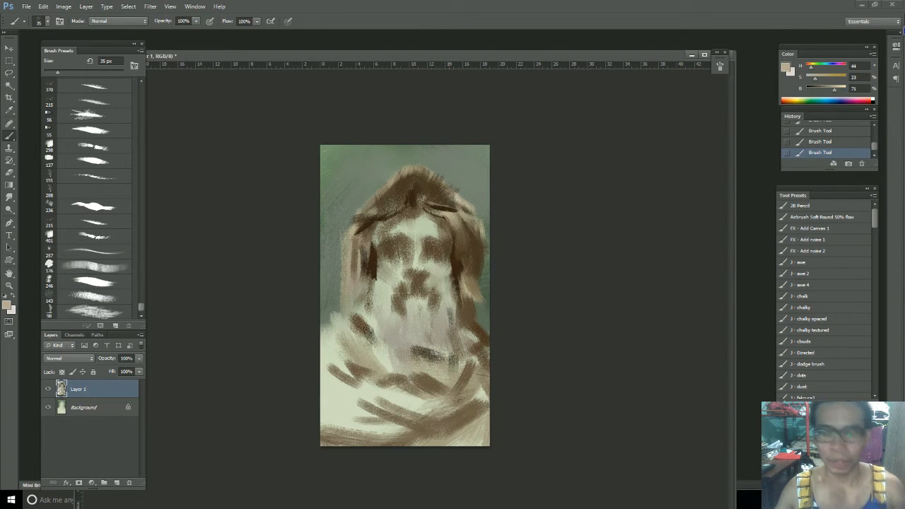
click(842, 89)
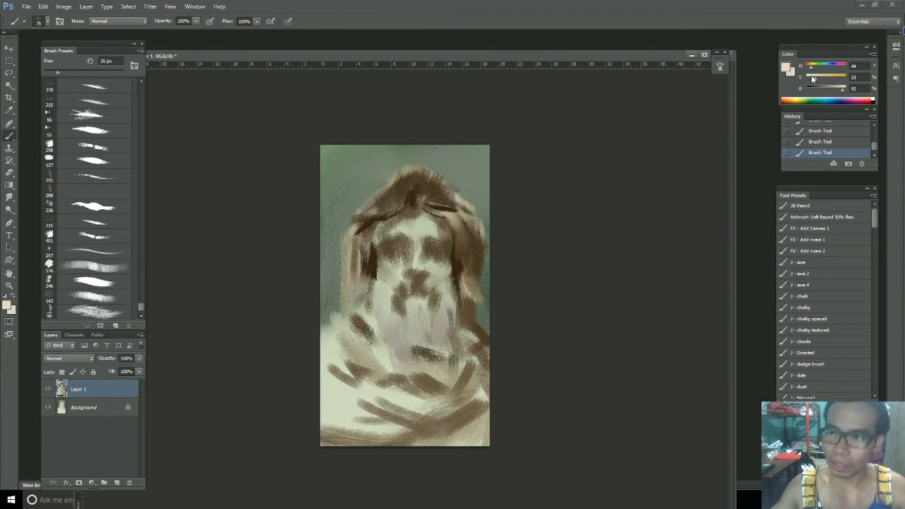
drag(811, 68, 812, 78)
key(bracketleft)
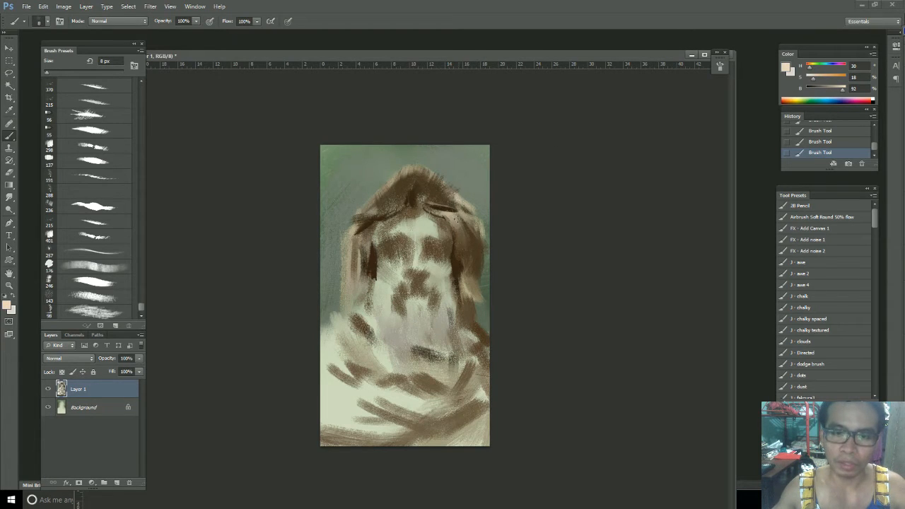
mouse_move(436, 206)
mouse_down()
mouse_move(460, 239)
mouse_move(463, 210)
mouse_move(483, 236)
mouse_up()
key(bracketleft)
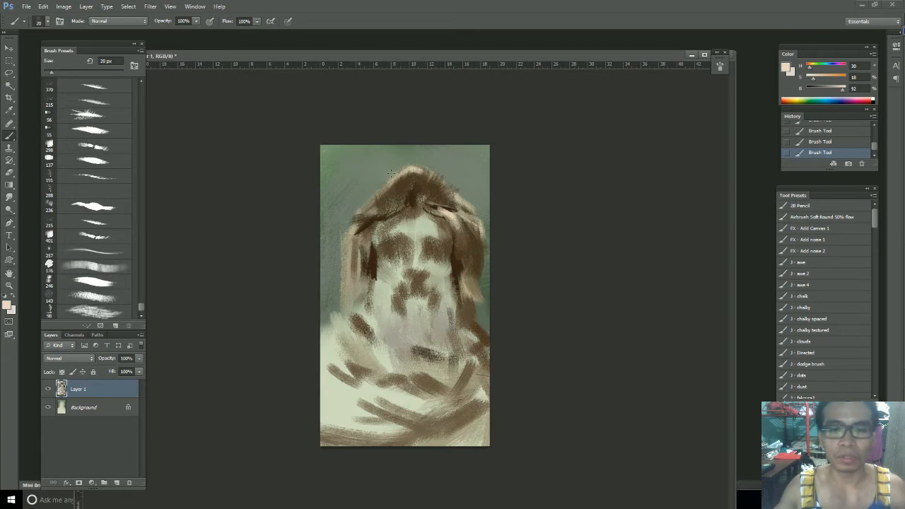
Step: Mix muted green (hue 107, saturation 15, brightness 38), enlarge the brush to 125 px and repaint the background, adding greyer green (105, 8, 39)
alt+click(359, 162)
drag(826, 87, 812, 82)
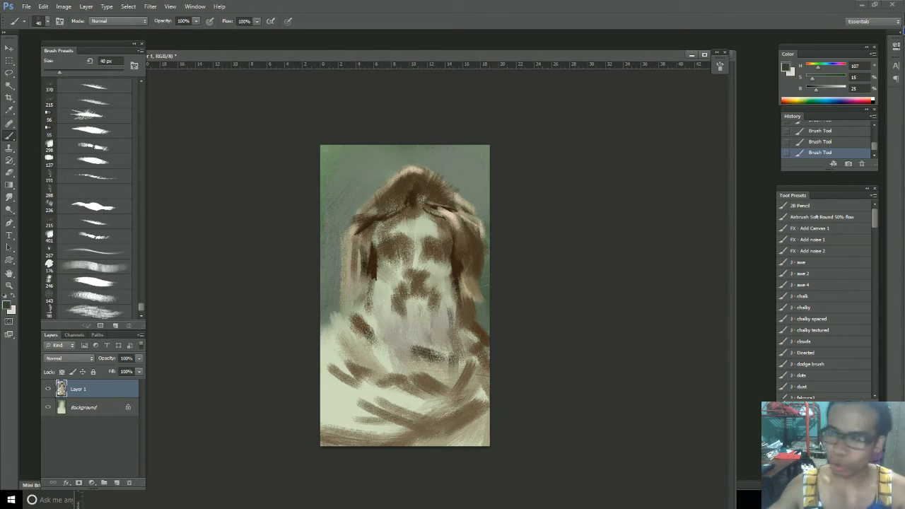
key(])
mouse_move(329, 148)
mouse_down()
mouse_move(329, 205)
mouse_move(344, 190)
mouse_up()
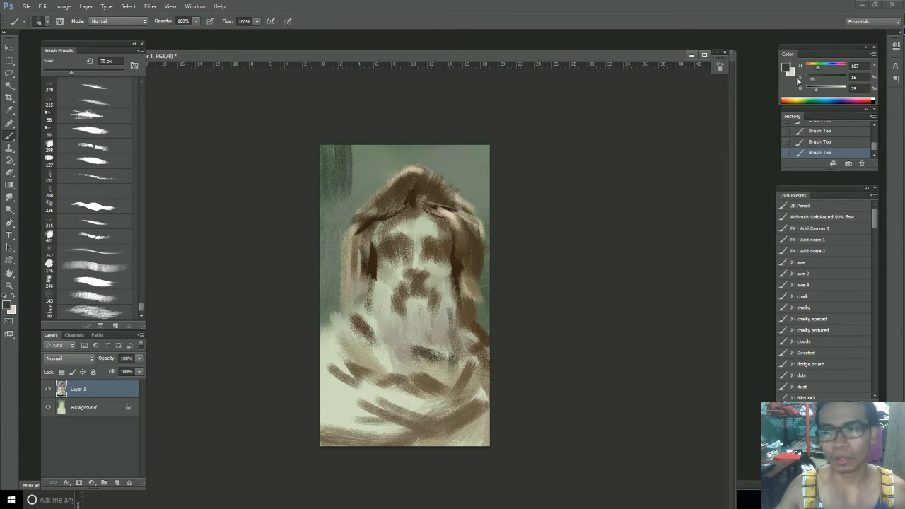
key(ctrl+z)
click(820, 92)
key(])
key(])
key(])
key(])
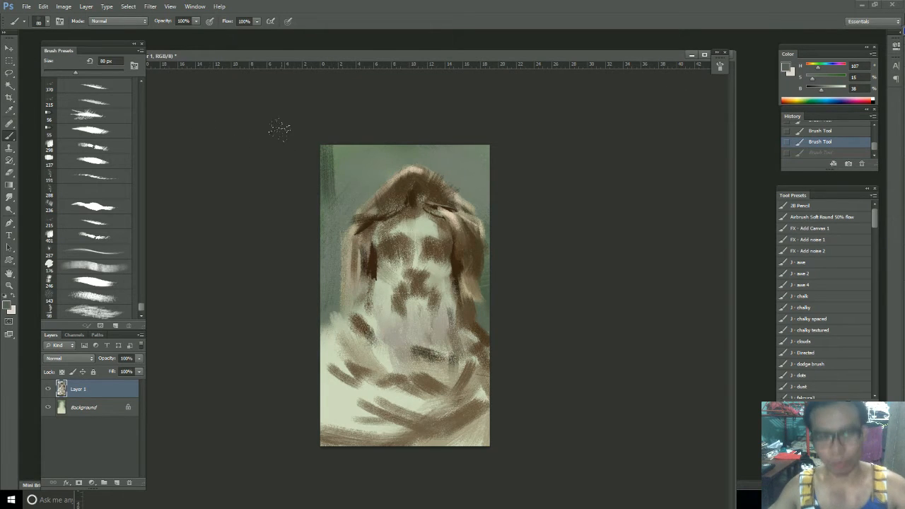
mouse_move(324, 145)
mouse_down()
mouse_move(346, 120)
mouse_move(363, 168)
mouse_up()
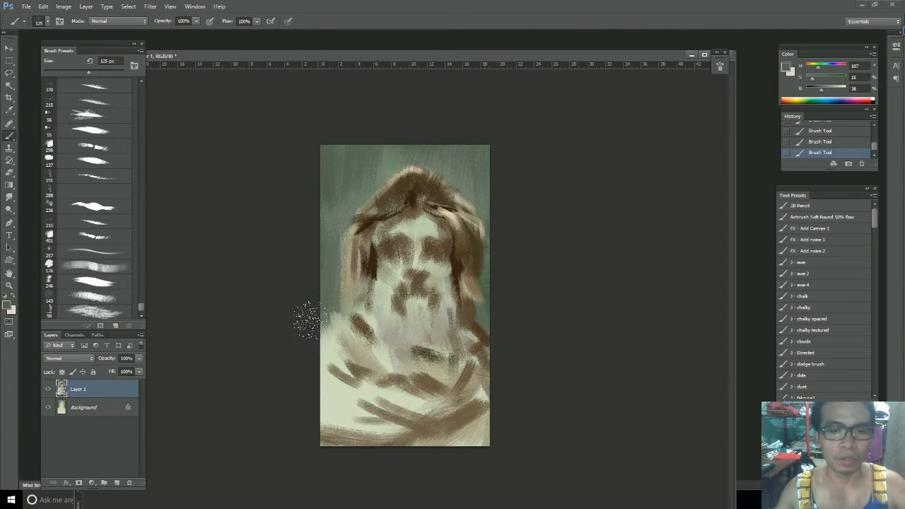
mouse_move(821, 90)
mouse_down()
mouse_move(810, 80)
mouse_move(821, 90)
mouse_up()
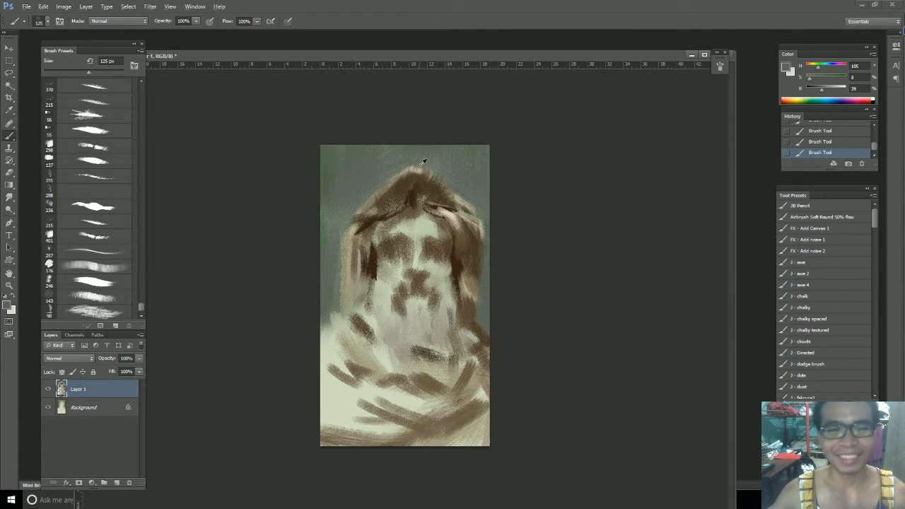
Step: Sample brown (hue 32, saturation 53, brightness 28), reduce the brush and darken the hood's right side beside the face
alt+click(469, 252)
key(bracketleft)
key(bracketleft)
key(bracketleft)
key(bracketleft)
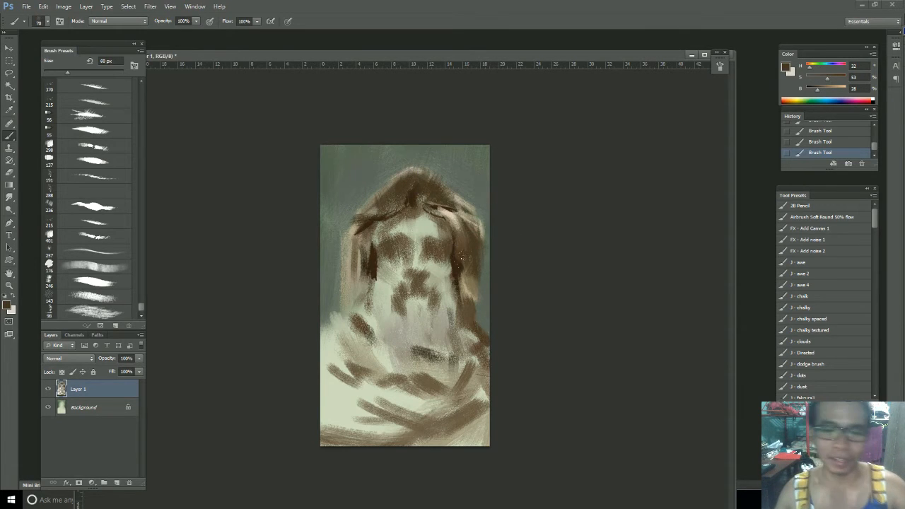
key(bracketleft)
Step: Paint the hood's right side with saturated brown (32, 79, 33) and muted brown (32, 40, 32), reducing the brush to 35 px
mouse_move(828, 79)
mouse_down()
mouse_move(837, 79)
mouse_move(820, 90)
mouse_up()
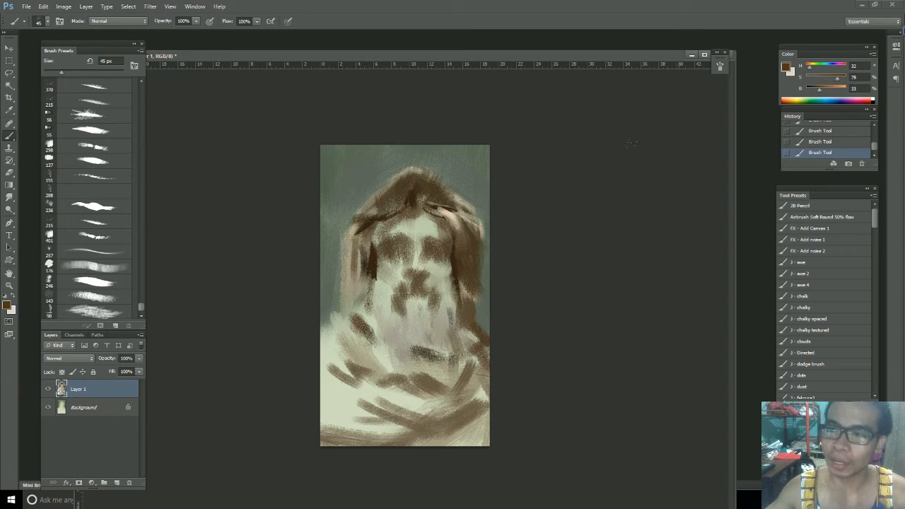
click(817, 78)
click(821, 89)
click(819, 89)
click(821, 78)
key(bracketright)
key(bracketright)
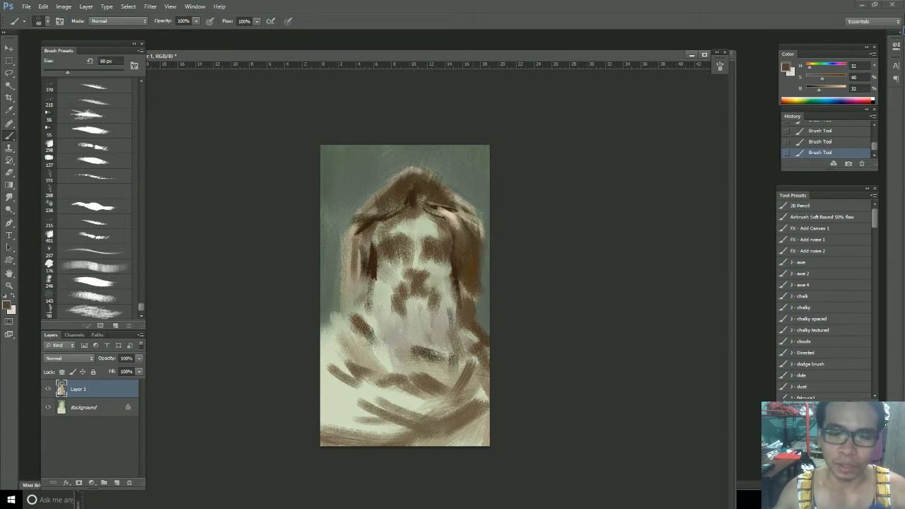
key(bracketleft)
key(bracketleft)
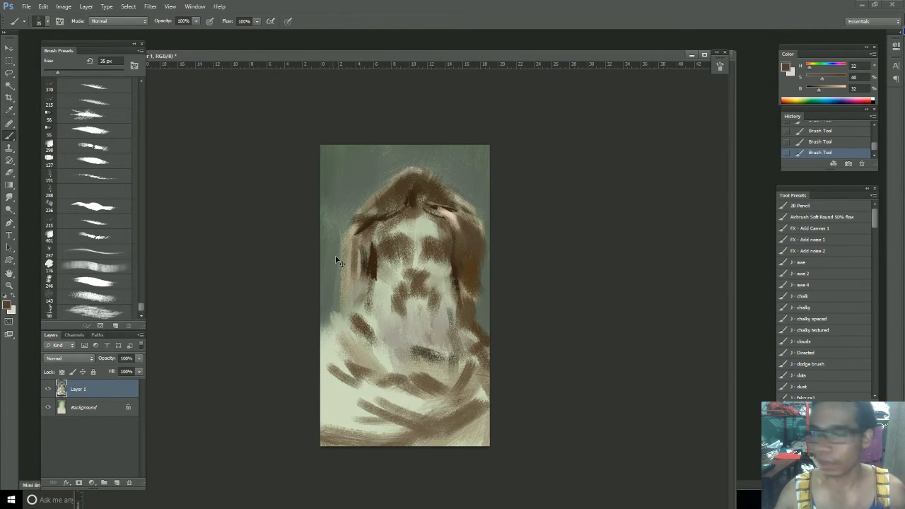
Step: Pick the tapered 215 px brush, reduce it to 90 px and paint deep brown (29, 61, 22) creases on the hood's left side
click(113, 222)
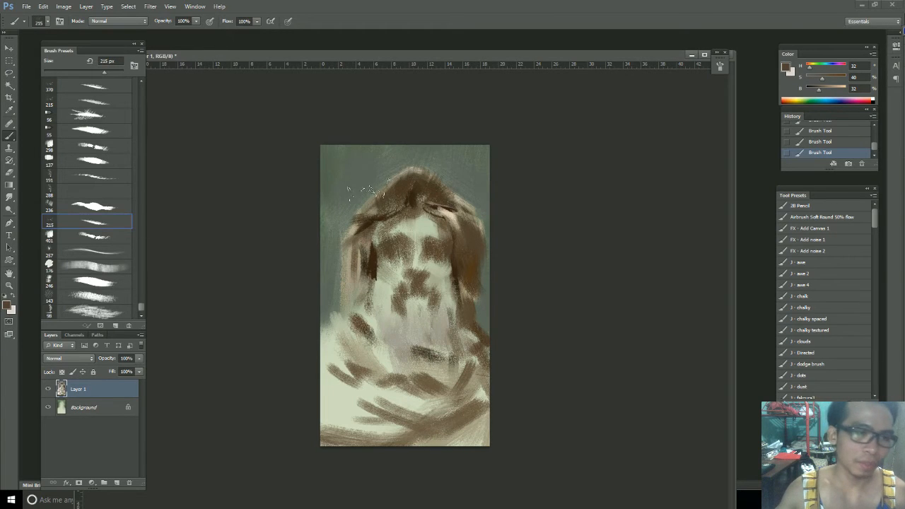
alt+click(368, 222)
key(bracketleft)
key(bracketleft)
key(bracketleft)
key(bracketleft)
key(bracketleft)
key(bracketleft)
mouse_move(359, 228)
mouse_down()
mouse_move(340, 246)
mouse_move(372, 233)
mouse_move(361, 271)
mouse_up()
key(ctrl+z)
key(ctrl+z)
key(ctrl+z)
drag(377, 223, 374, 267)
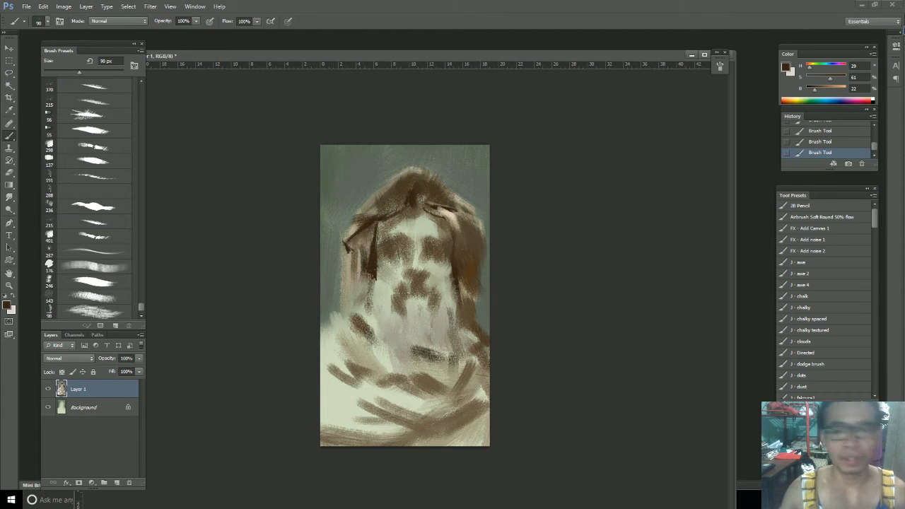
Step: Paint deep brown crease accents along the robe's collar and shoulder folds, undoing and repainting strokes, and try one stroke below the nose
mouse_move(336, 328)
mouse_down()
mouse_move(368, 311)
mouse_move(355, 316)
mouse_move(368, 332)
mouse_move(335, 332)
mouse_move(382, 353)
mouse_move(352, 367)
mouse_move(349, 378)
mouse_move(369, 390)
mouse_move(441, 394)
mouse_move(405, 383)
mouse_up()
key(ctrl+z)
key(ctrl+z)
key(ctrl+z)
key(ctrl+z)
key(ctrl+z)
key(ctrl+z)
key(ctrl+z)
key(ctrl+z)
drag(454, 404, 483, 343)
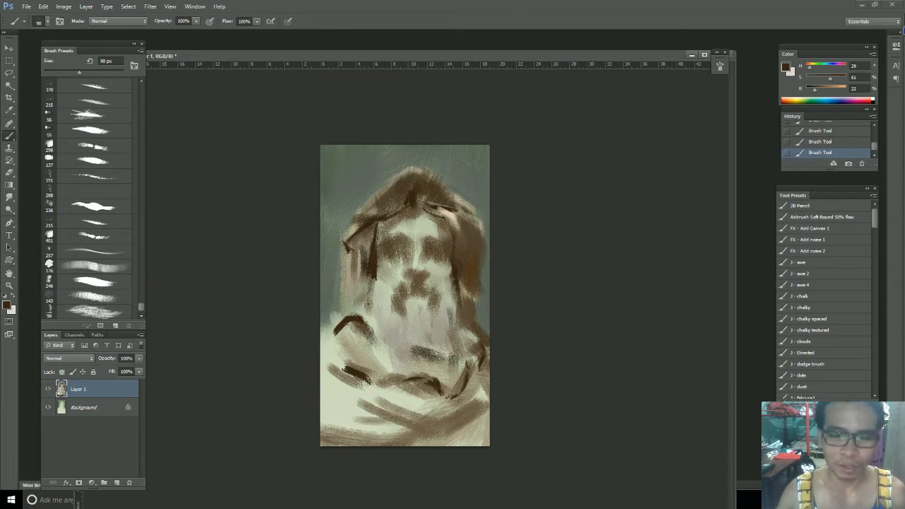
drag(410, 274, 419, 281)
key(ctrl+z)
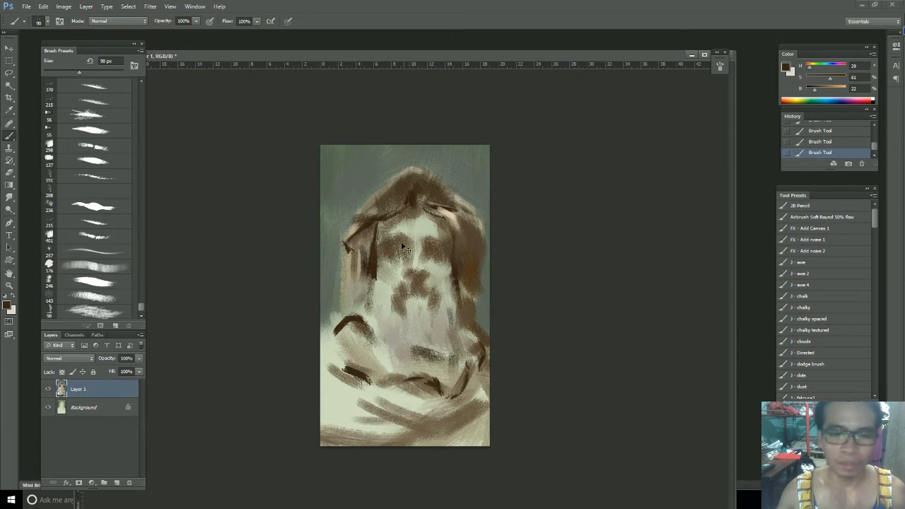
Step: Switch to the grainy 143 px brush, reduce it to 25 px and darken both eye sockets with deep brown
click(113, 269)
click(123, 279)
click(121, 262)
click(108, 297)
key([)
key([)
key([)
key([)
key([)
key([)
key([)
key([)
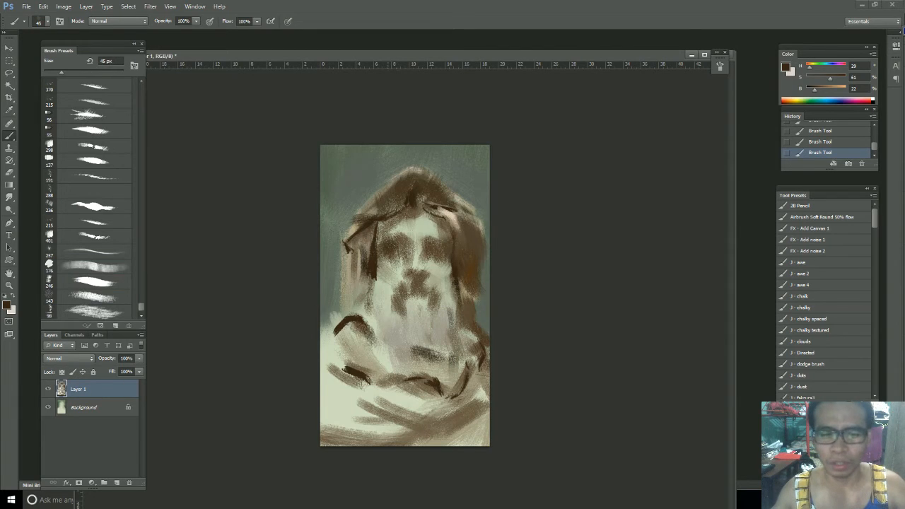
key(bracketleft)
drag(397, 247, 438, 243)
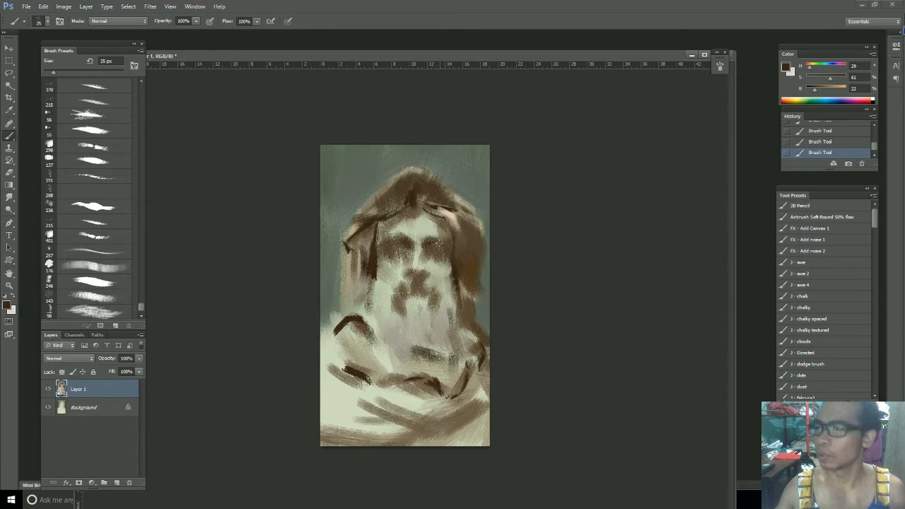
Step: Shape the brow above the right eye with sampled tones, including mid brown (hue 38, saturation 34, brightness 42)
alt+click(427, 227)
drag(433, 236, 422, 242)
alt+click(444, 225)
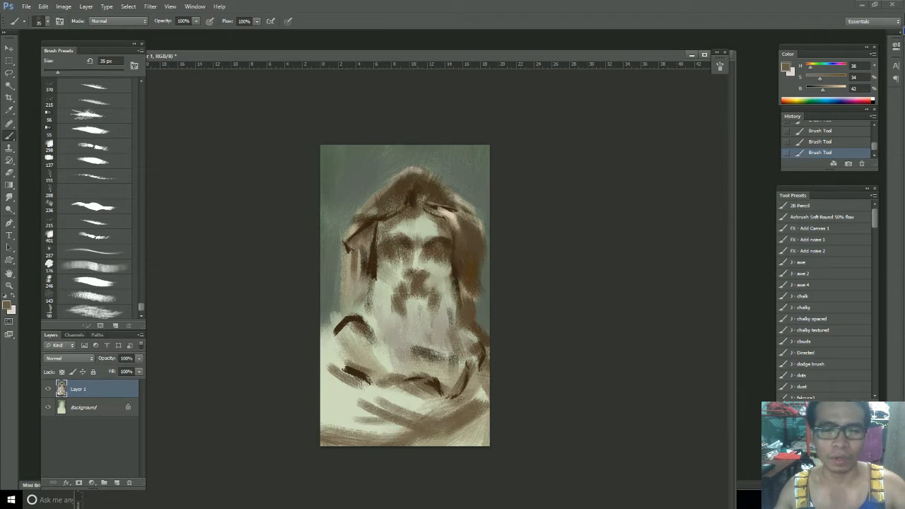
Step: Mix a greyish brown (hue 32, saturation 20, brightness 40) and shade the left part of the forehead under the hood
alt+click(422, 217)
alt+click(410, 202)
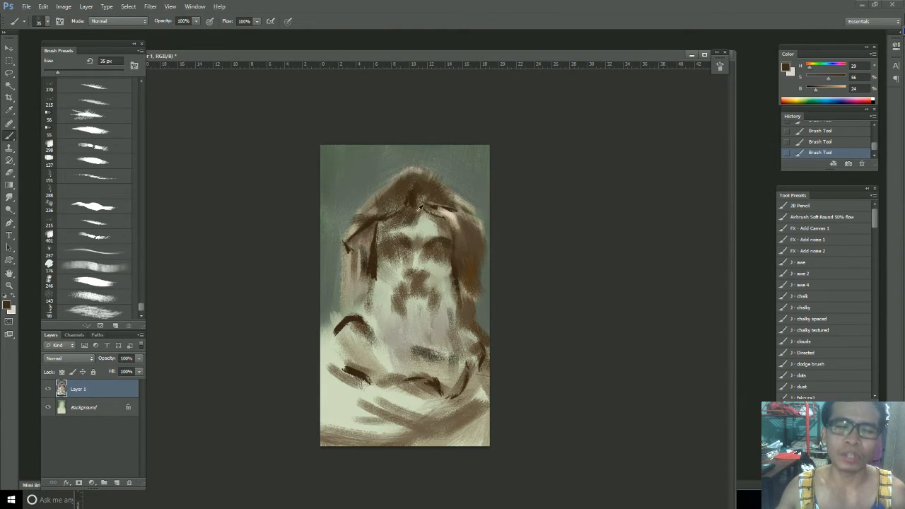
alt+click(412, 200)
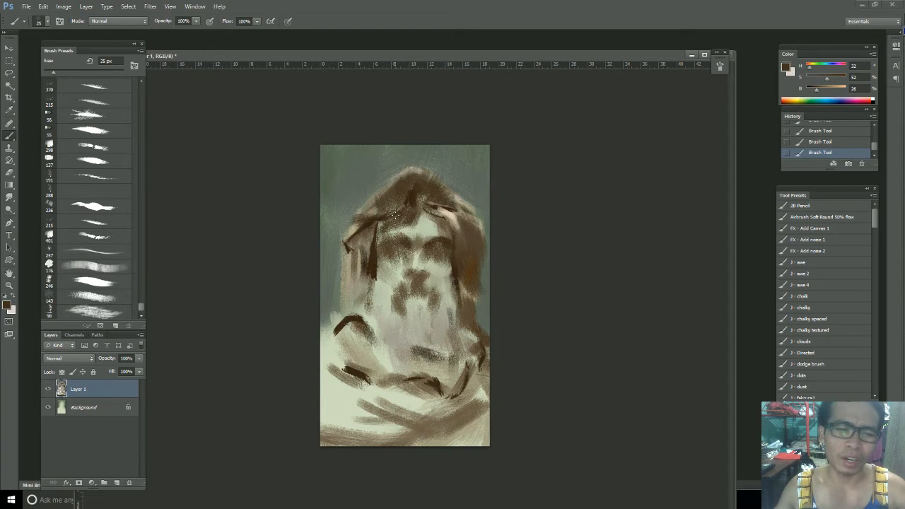
drag(826, 79, 817, 78)
click(814, 78)
click(821, 90)
drag(382, 226, 412, 208)
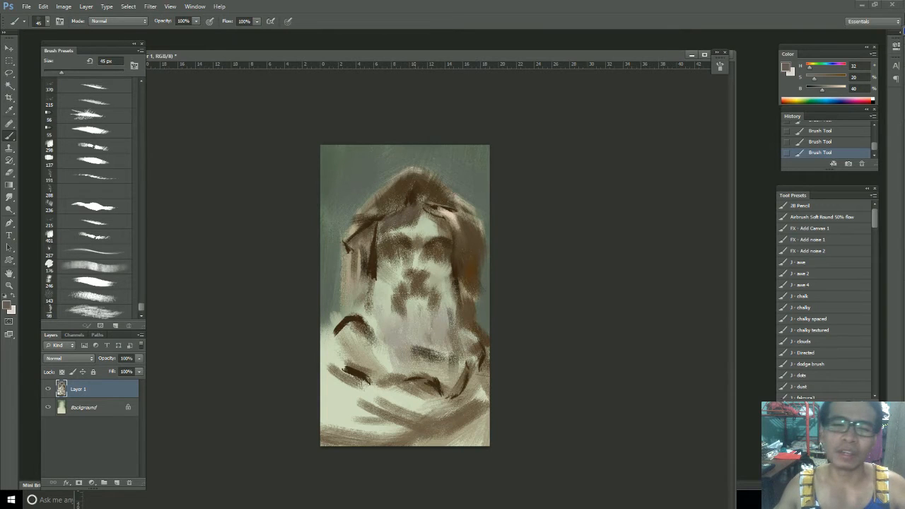
Step: Shade the forehead's right side and centre with sampled dark brown (hue 27, saturation 61, brightness 21) at 35 px, undoing and repainting strokes
alt+click(414, 196)
mouse_move(423, 215)
mouse_down()
mouse_move(456, 215)
mouse_move(448, 242)
mouse_up()
key(ctrl+z)
key(ctrl+z)
key(ctrl+z)
alt+click(438, 234)
alt+click(445, 225)
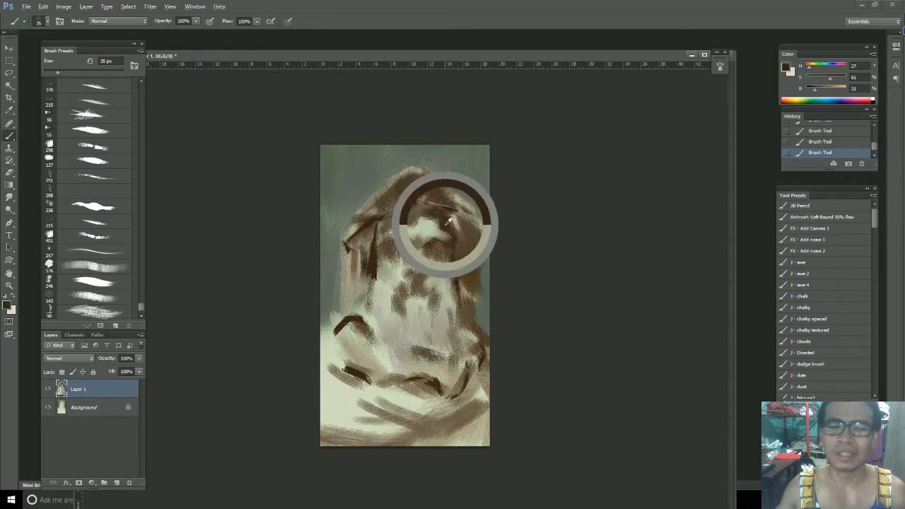
drag(423, 212, 409, 228)
Step: Refine the eye sockets and nose bridge with tones sampled from the face, including brown (hue 31, saturation 55, brightness 26)
mouse_move(407, 222)
mouse_down()
mouse_move(386, 229)
mouse_move(401, 272)
mouse_move(414, 260)
mouse_move(396, 247)
mouse_move(437, 239)
mouse_move(404, 250)
mouse_move(415, 246)
mouse_up()
key(ctrl+z)
alt+click(394, 246)
alt+click(409, 263)
alt+click(409, 238)
alt+click(430, 244)
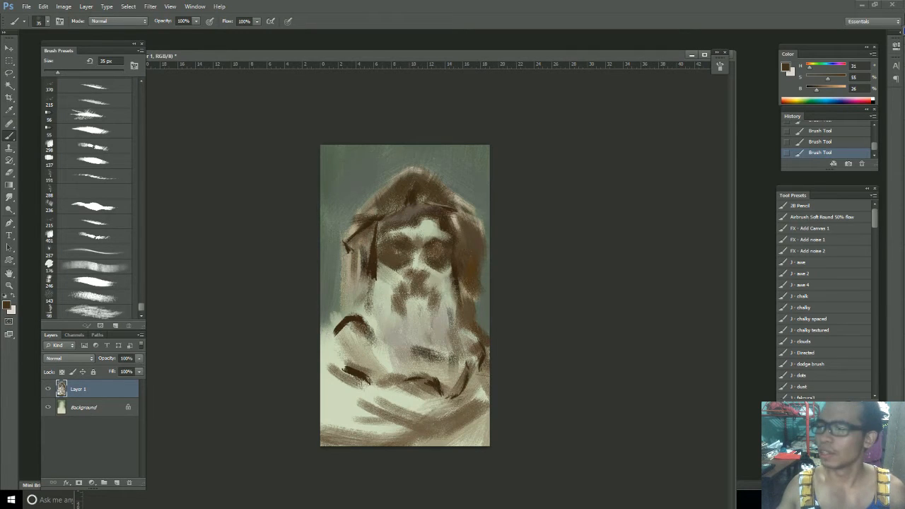
Step: Paint a brown stroke across the left cheek at 25 px and enlarge the brush to 40 px to strengthen the moustache's upper edge
drag(387, 293, 372, 280)
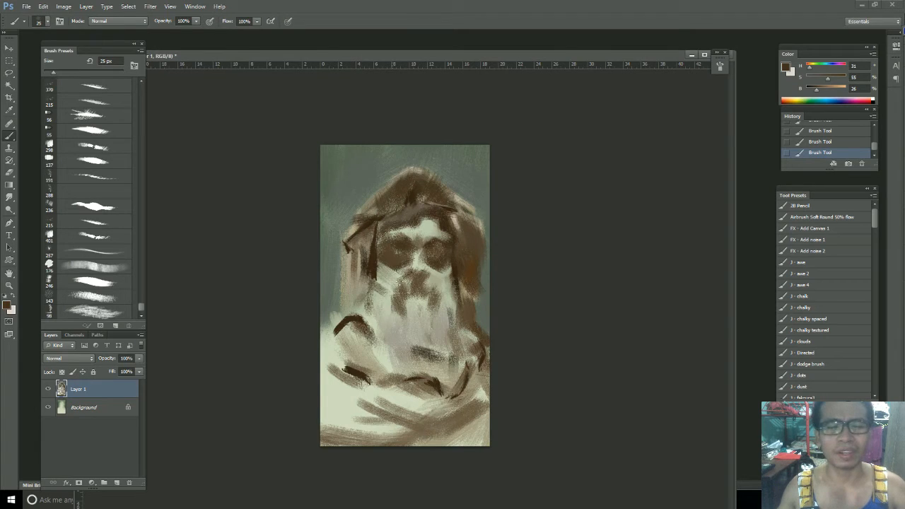
key(bracketright)
key(bracketright)
key(bracketright)
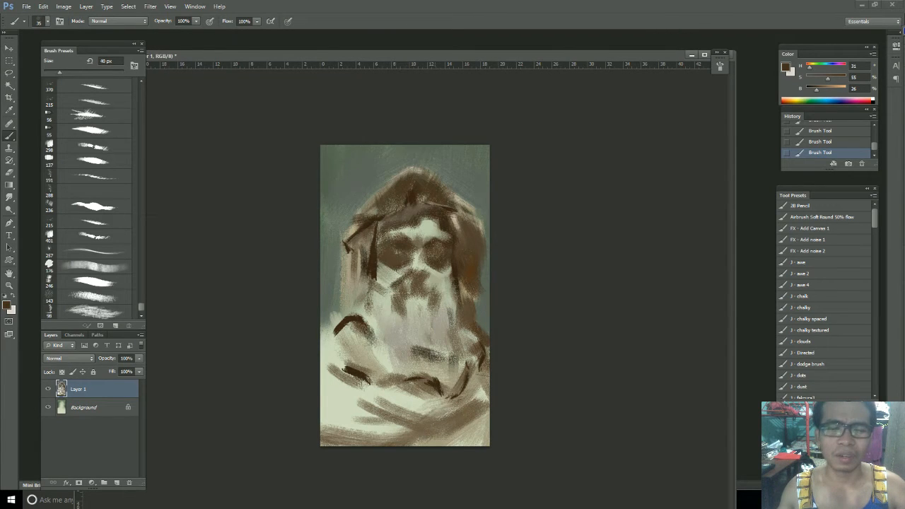
Step: Refine the nose and eye area at 40 px with sampled pale green-grey (72, 15, 69) and muted brown (45, 27, 48)
alt+click(395, 269)
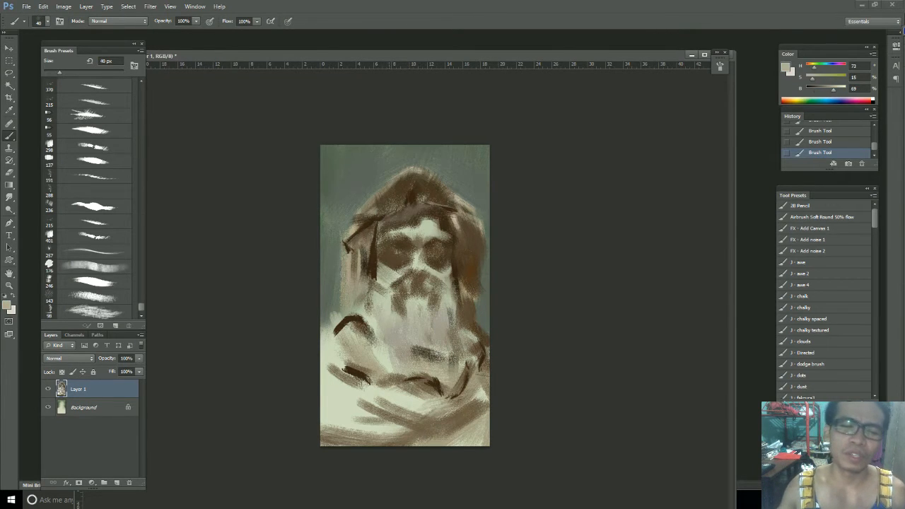
alt+click(427, 265)
alt+click(423, 256)
alt+click(423, 239)
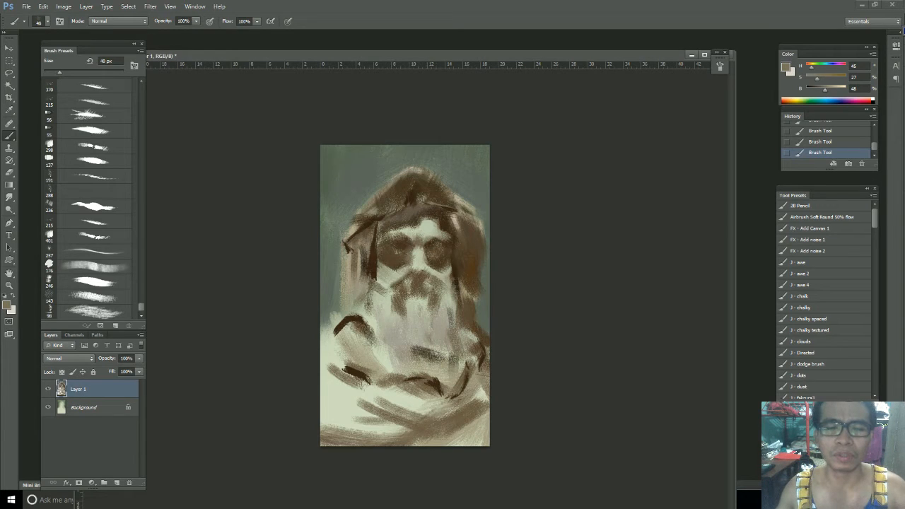
alt+click(439, 265)
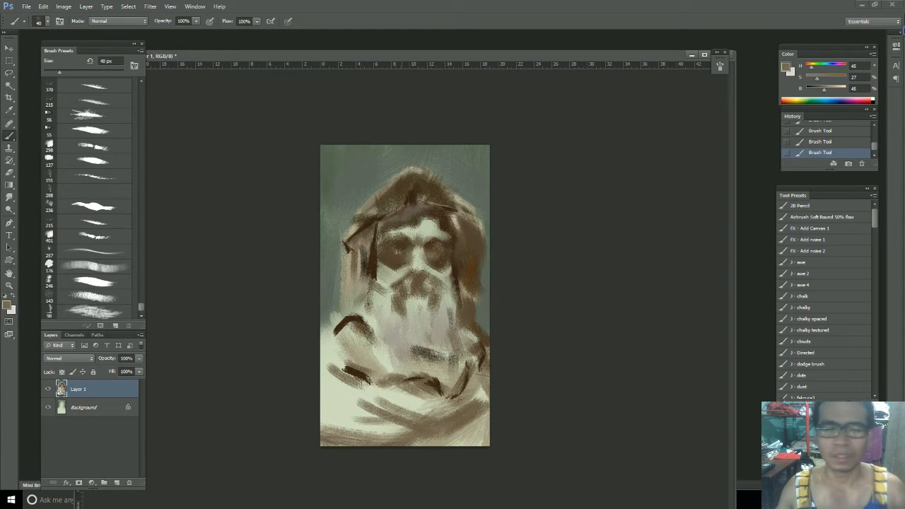
Step: Sample dark brown (hue 28, saturation 59, brightness 23), reduce the brush to 25 px and darken the moustache and the beard's right edge
alt+click(443, 223)
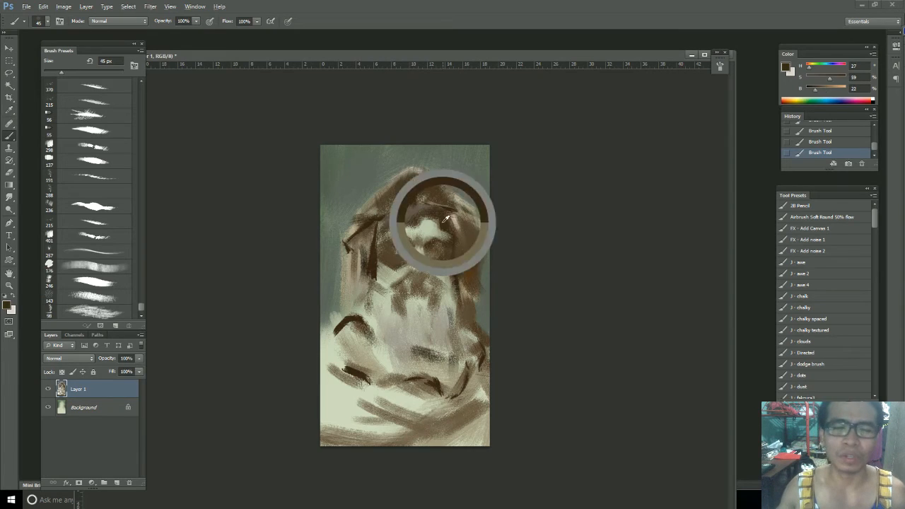
key(bracketleft)
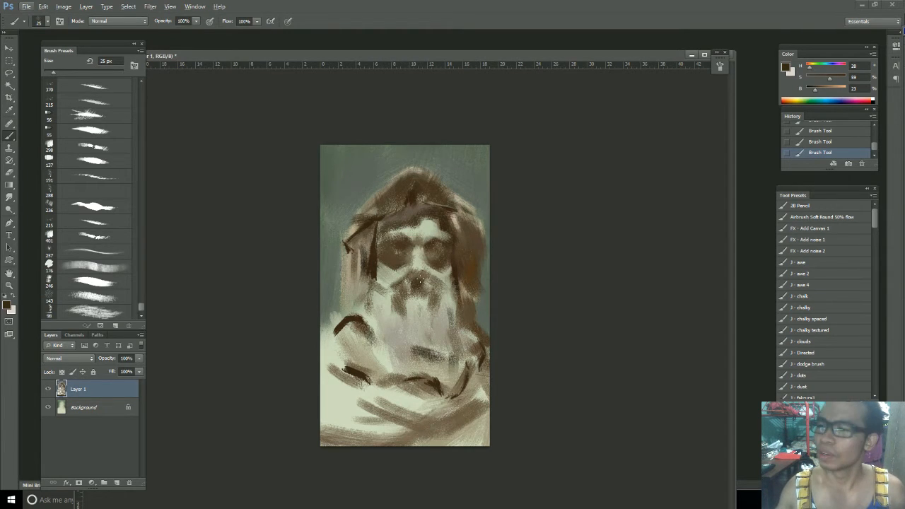
mouse_move(403, 292)
mouse_down()
mouse_move(441, 298)
mouse_move(438, 309)
mouse_up()
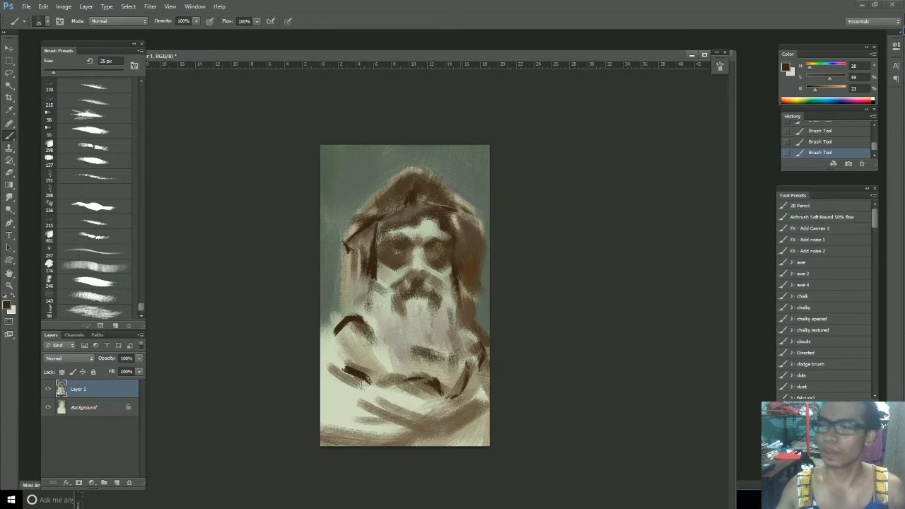
drag(456, 277, 461, 328)
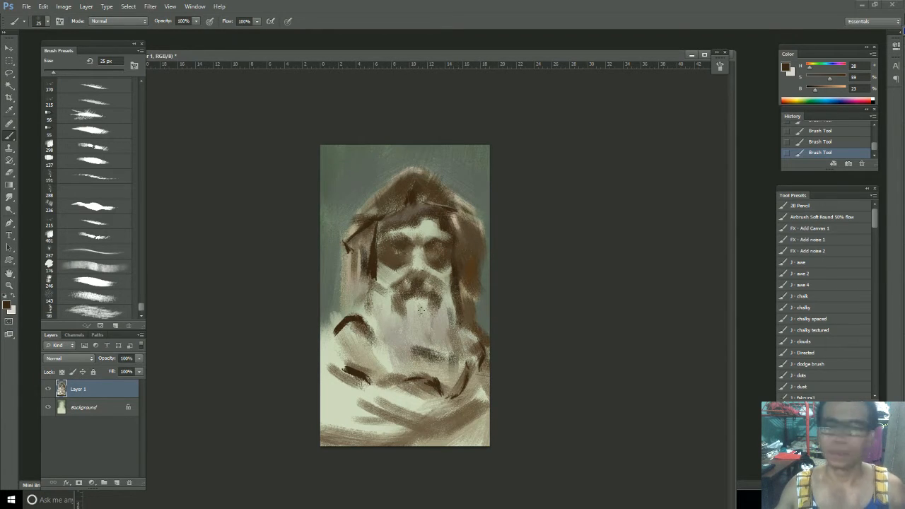
Step: Darken the hood's left fold at 25 px and blend its lower part with tones sampled from the drape beside the beard
mouse_move(354, 248)
mouse_down()
mouse_move(359, 257)
mouse_move(351, 247)
mouse_move(371, 226)
mouse_move(358, 259)
mouse_move(366, 239)
mouse_up()
alt+click(349, 281)
alt+click(347, 263)
mouse_move(351, 274)
mouse_down()
mouse_move(373, 230)
mouse_move(364, 281)
mouse_up()
alt+click(457, 220)
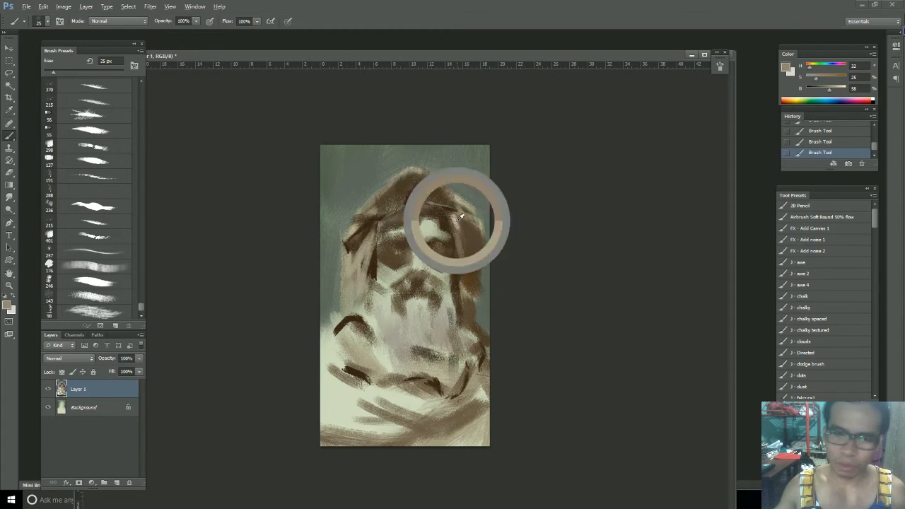
Step: Try broad 150 px strokes in muted brown (hue 32, saturation 27, brightness 54) across the hood and face, undoing each one
click(104, 297)
key([)
drag(357, 192, 341, 239)
key([)
drag(362, 195, 367, 286)
key(ctrl+z)
mouse_move(393, 166)
mouse_down()
mouse_move(351, 275)
mouse_move(365, 292)
mouse_move(538, 130)
mouse_up()
key(ctrl+z)
key(ctrl+z)
drag(481, 131, 383, 362)
key(ctrl+z)
drag(463, 237, 385, 350)
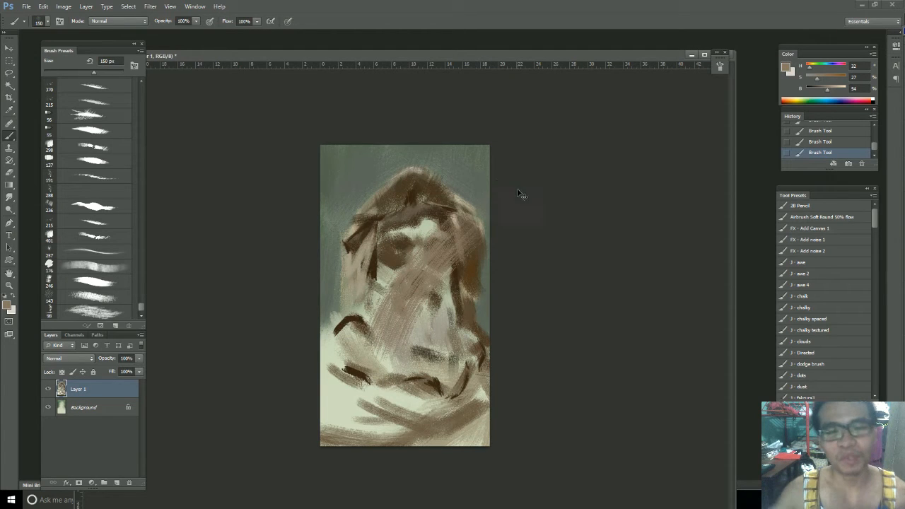
key(ctrl+z)
drag(348, 364, 472, 198)
key(ctrl+z)
drag(379, 374, 565, 197)
key(ctrl+z)
drag(387, 350, 616, 194)
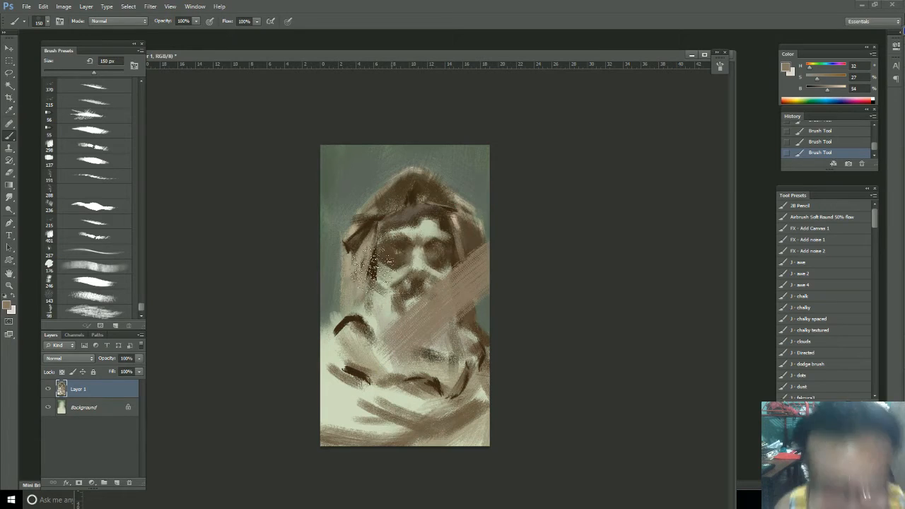
key(ctrl+z)
key(ctrl+z)
key(ctrl+z)
Step: Sample dark brown (hue 30, saturation 65, brightness 20), darken the hood's right side and reduce the brush below 40 px
alt+click(460, 273)
key(bracketleft)
key(bracketleft)
key(bracketleft)
key(bracketleft)
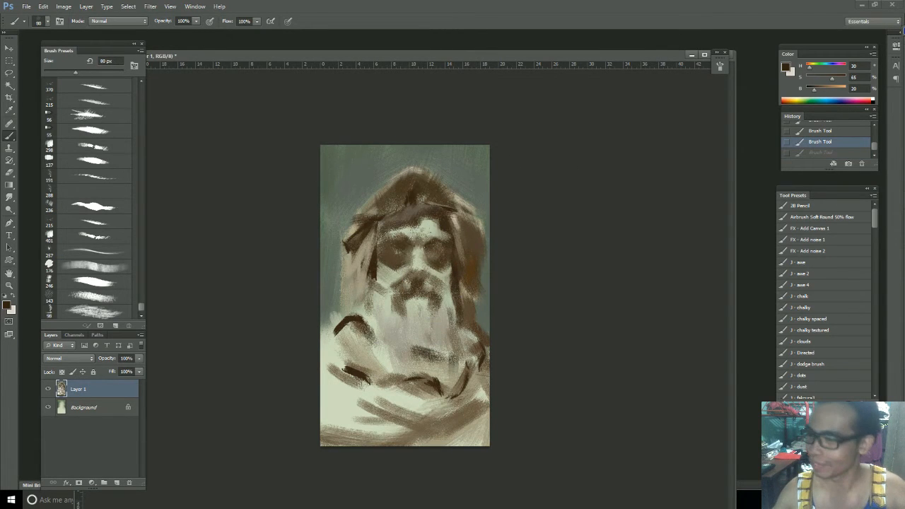
key(bracketleft)
drag(461, 234, 477, 283)
key(bracketleft)
key(bracketleft)
key(bracketleft)
key(bracketleft)
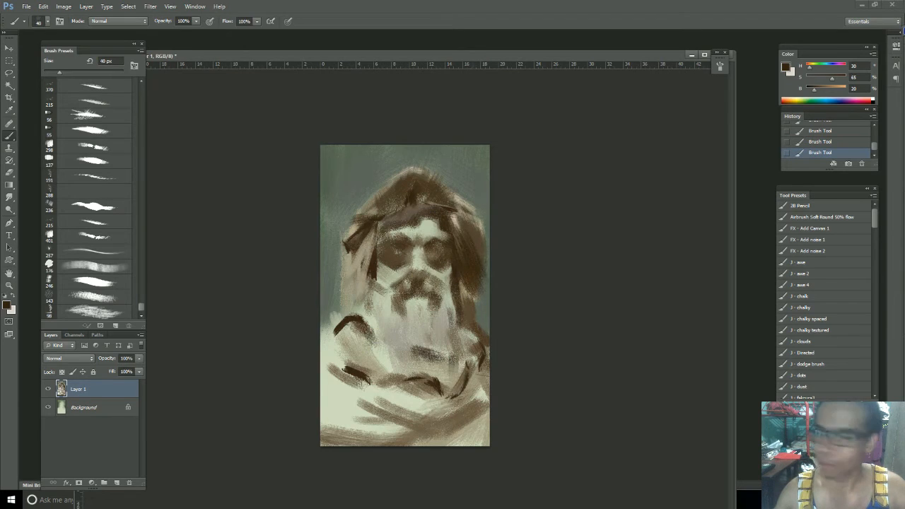
key(bracketleft)
Step: Extend the canvas by a narrow strip on its right side with the Crop tool
mouse_move(469, 231)
mouse_down()
mouse_move(484, 273)
mouse_move(496, 247)
mouse_up()
key(c)
key(Return)
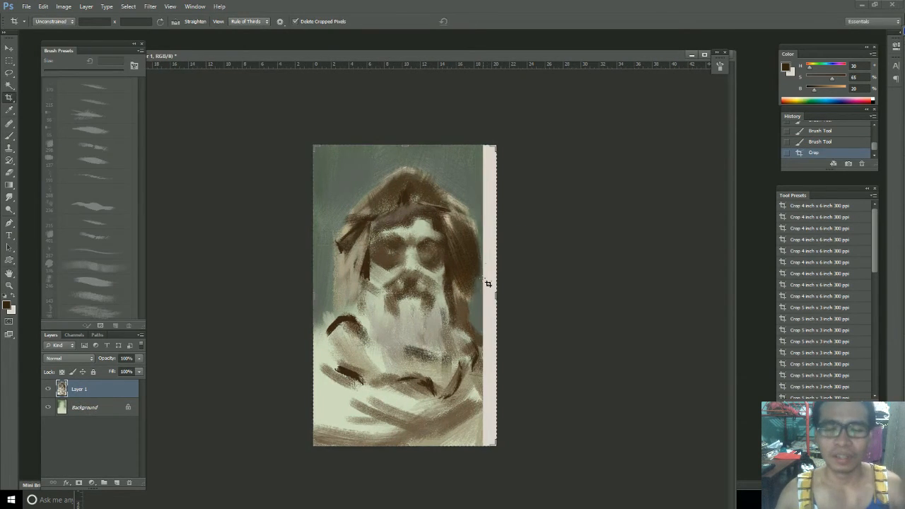
Step: Return to the Brush tool, enlarge it and cover the upper part of the new right-hand strip with background green-grey
key(b)
key(bracketright)
key(bracketright)
key(bracketright)
mouse_move(487, 296)
mouse_down()
mouse_move(490, 341)
mouse_move(490, 230)
mouse_up()
drag(494, 277, 492, 213)
mouse_move(492, 135)
mouse_down()
mouse_move(475, 170)
mouse_move(500, 241)
mouse_move(472, 157)
mouse_move(486, 131)
mouse_move(488, 179)
mouse_up()
key(bracketright)
key(bracketright)
key(bracketright)
key(bracketleft)
key(bracketleft)
Step: Carry the robe onto the strip's lower part using tones sampled near the right shoulder, then undo the last strokes
mouse_move(483, 342)
mouse_down()
mouse_move(502, 388)
mouse_move(480, 390)
mouse_move(500, 353)
mouse_move(500, 378)
mouse_move(459, 439)
mouse_up()
alt+click(478, 341)
alt+click(479, 392)
alt+click(485, 358)
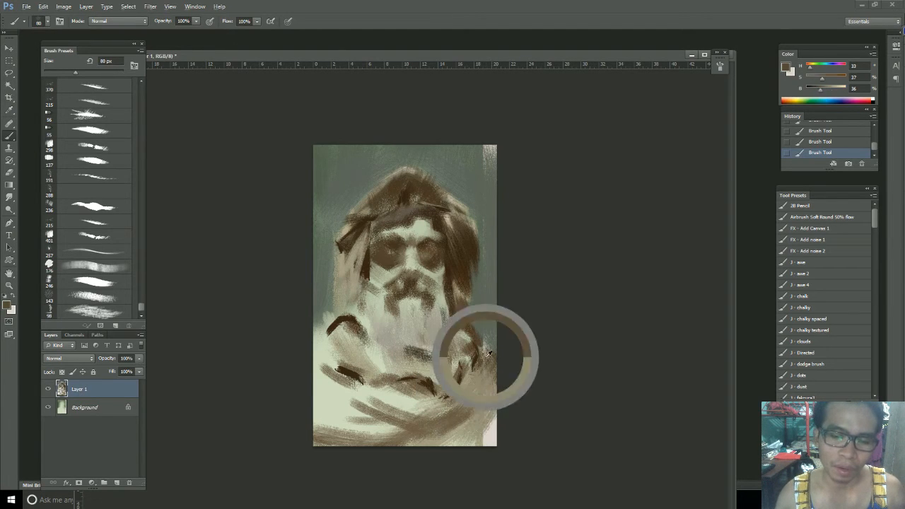
mouse_move(488, 352)
mouse_down()
mouse_move(486, 386)
mouse_move(497, 385)
mouse_move(486, 412)
mouse_up()
alt+click(473, 346)
key([)
key(ctrl+z)
key(ctrl+z)
Step: Paint the robe's folds down to the lower-right corner of the canvas with sampled robe tones
mouse_move(466, 372)
mouse_down()
mouse_move(495, 406)
mouse_move(496, 444)
mouse_up()
alt+click(482, 419)
mouse_move(488, 409)
mouse_down()
mouse_move(497, 443)
mouse_move(488, 434)
mouse_up()
mouse_move(479, 443)
mouse_down()
mouse_move(496, 438)
mouse_move(497, 428)
mouse_up()
drag(490, 397, 496, 404)
Step: Work brown (hue 33, saturation 42, brightness 35) strokes into the beard's right side at 40 px, undoing the unwanted ones
alt+click(472, 389)
alt+click(471, 373)
mouse_move(452, 338)
mouse_down()
mouse_move(443, 364)
mouse_move(430, 342)
mouse_move(467, 368)
mouse_up()
key(ctrl+alt+z)
key(ctrl+alt+z)
key(ctrl+z)
alt+click(459, 314)
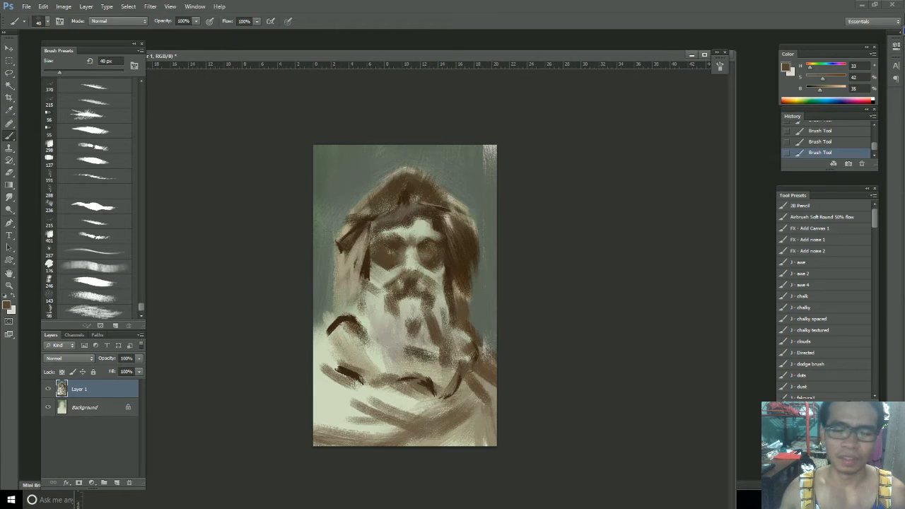
Step: Add brown shadow strokes along the beard's lower-left edge and the collar at 40 px, redoing the first one
mouse_move(380, 317)
mouse_down()
mouse_move(390, 331)
mouse_move(362, 346)
mouse_up()
key(ctrl+z)
mouse_move(364, 330)
mouse_down()
mouse_move(375, 341)
mouse_move(369, 354)
mouse_move(400, 372)
mouse_up()
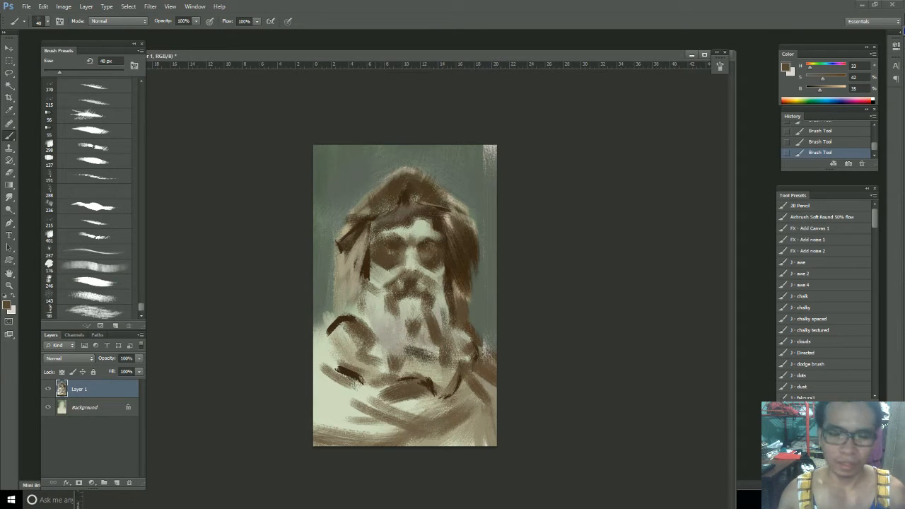
Step: Strengthen the robe's curved folds below the collar at 50 px with sampled and adjusted tones, including brown (35, 30, 41)
alt+click(411, 406)
mouse_move(413, 413)
mouse_down()
mouse_move(373, 390)
mouse_move(435, 414)
mouse_move(428, 398)
mouse_move(463, 396)
mouse_move(474, 406)
mouse_up()
alt+click(411, 387)
key(ctrl+z)
drag(318, 393, 436, 433)
click(826, 90)
drag(817, 78, 812, 79)
mouse_move(393, 404)
mouse_down()
mouse_move(433, 430)
mouse_move(464, 421)
mouse_up()
key(ctrl+z)
alt+click(434, 421)
drag(334, 384, 377, 398)
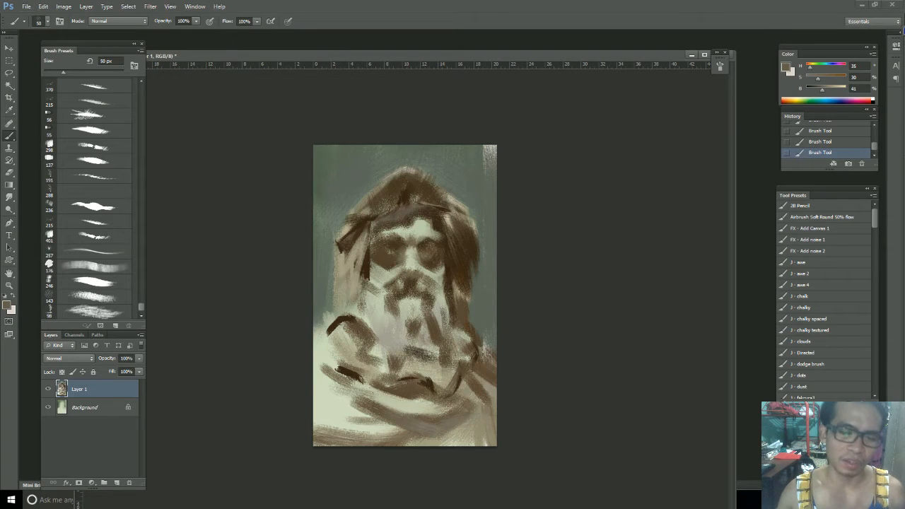
Step: Mix ochre (35, 61, 64), sample pale green-grey (72, 15, 77) to lighten under the collar, and sample brown (35, 37, 38)
drag(818, 78, 832, 89)
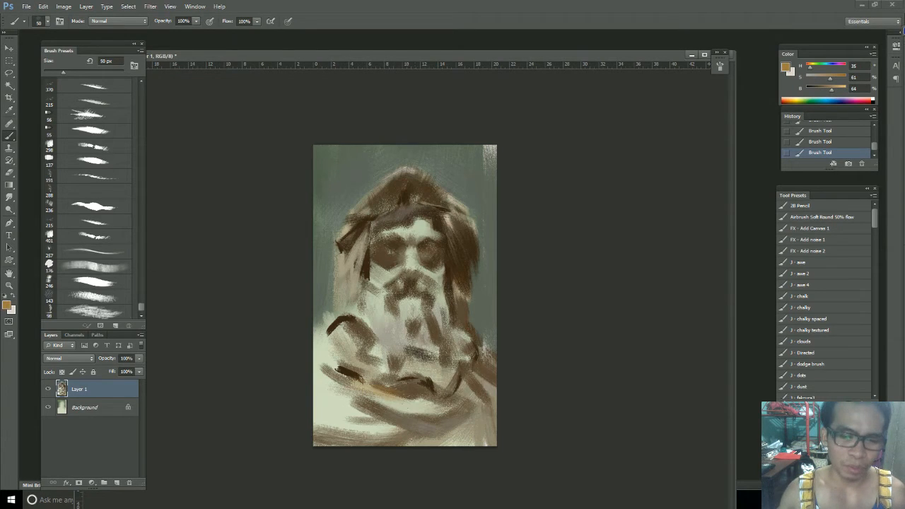
alt+click(406, 405)
drag(403, 396, 342, 384)
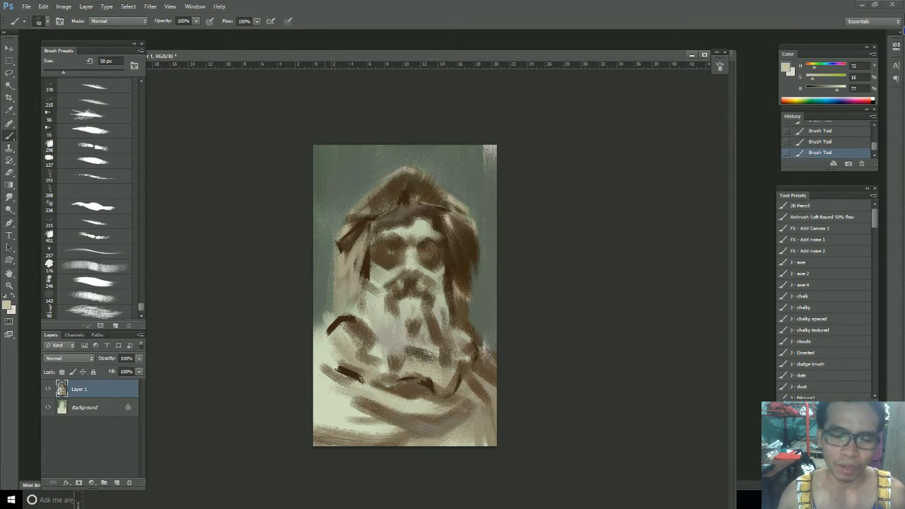
alt+click(406, 383)
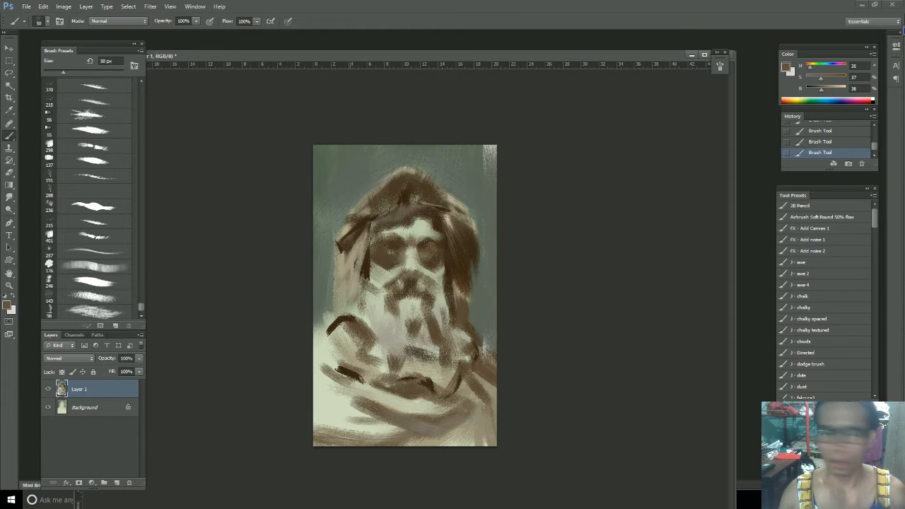
Step: Lighten the robe's lower-left area with sampled pale tones and set the color to hue 81, saturation 13, brightness 67
alt+click(321, 375)
alt+click(346, 396)
drag(336, 408, 328, 435)
alt+click(328, 395)
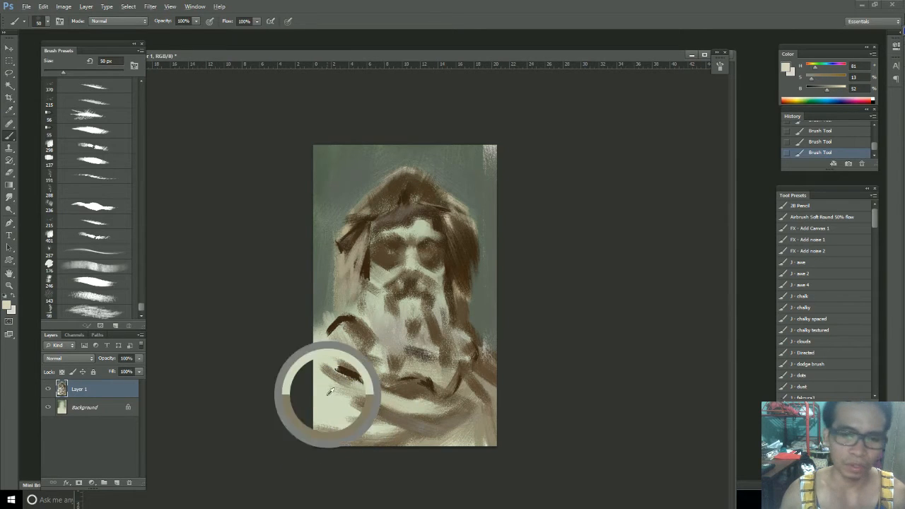
click(823, 88)
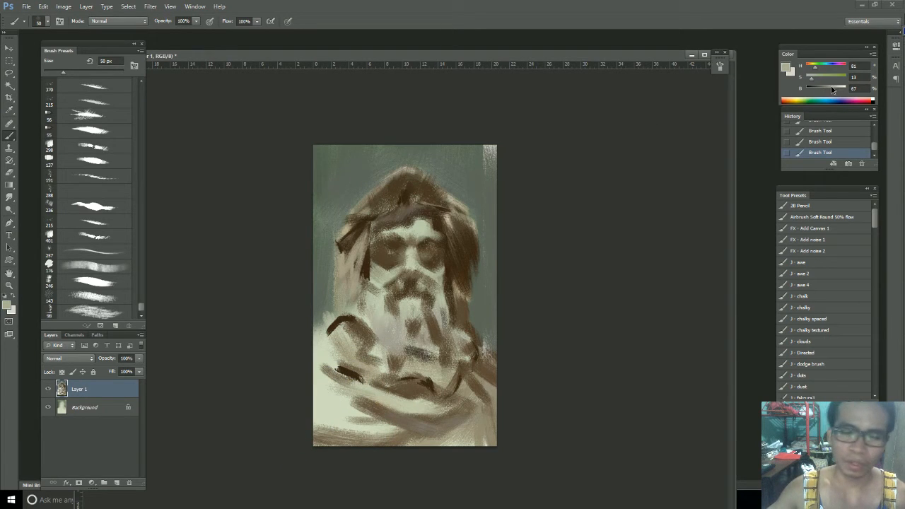
Step: Rework the hood's left drape with sampled tones, reduce the brush to 30 px and undo the unwanted strokes
alt+click(367, 269)
drag(362, 279, 359, 302)
mouse_move(361, 242)
mouse_down()
mouse_move(339, 258)
mouse_move(359, 222)
mouse_move(342, 255)
mouse_move(334, 243)
mouse_move(362, 210)
mouse_move(345, 261)
mouse_move(365, 221)
mouse_up()
key(ctrl+z)
key(bracketleft)
key(ctrl+z)
alt+click(342, 265)
key(ctrl+z)
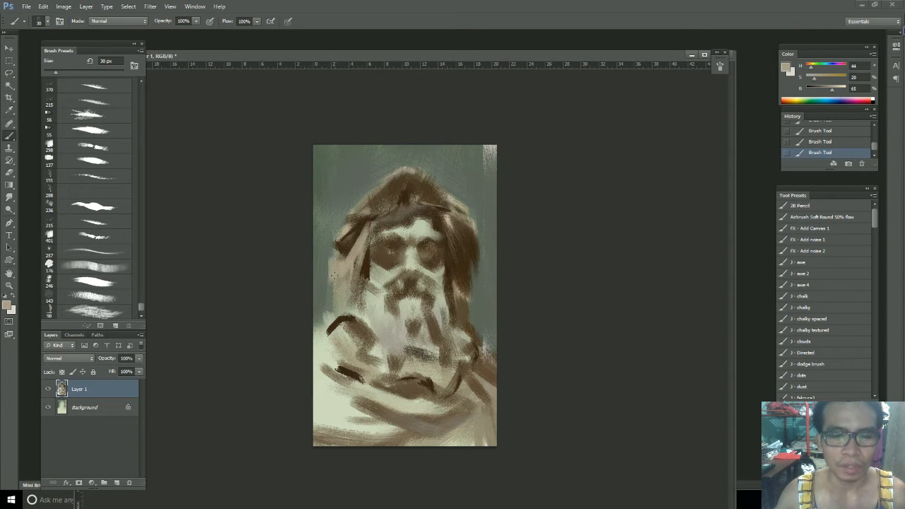
Step: Shade the outer edge and folds of the hood's left drape at 30 px with sampled tones and brown (30, 42, 39)
drag(338, 260, 334, 245)
mouse_move(831, 90)
mouse_down()
mouse_move(820, 90)
mouse_move(827, 79)
mouse_move(820, 90)
mouse_move(809, 69)
mouse_move(822, 90)
mouse_up()
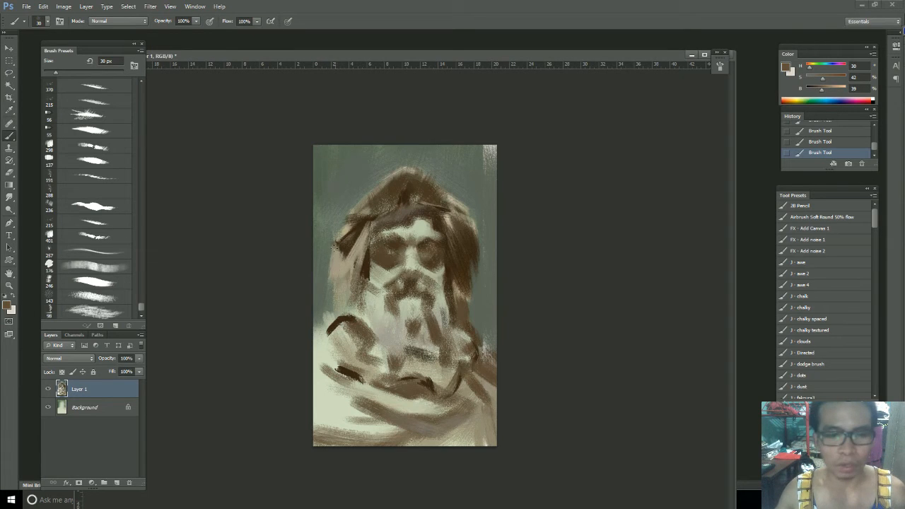
mouse_move(335, 272)
mouse_down()
mouse_move(331, 320)
mouse_move(358, 256)
mouse_move(365, 301)
mouse_up()
alt+click(369, 265)
alt+click(343, 275)
alt+click(329, 265)
drag(367, 253, 355, 310)
Step: Mix dark brown (hue 30, saturation 40, brightness 31) and deepen the left drape's folds with a 35 px brush
mouse_move(822, 88)
mouse_down()
mouse_move(816, 94)
mouse_move(821, 79)
mouse_move(824, 91)
mouse_move(812, 69)
mouse_move(829, 79)
mouse_move(825, 92)
mouse_move(809, 80)
mouse_move(830, 90)
mouse_up()
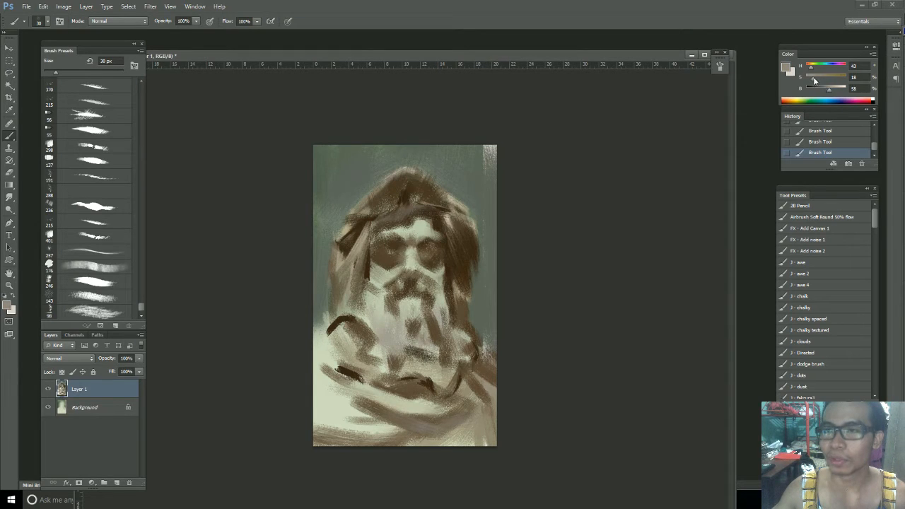
click(824, 90)
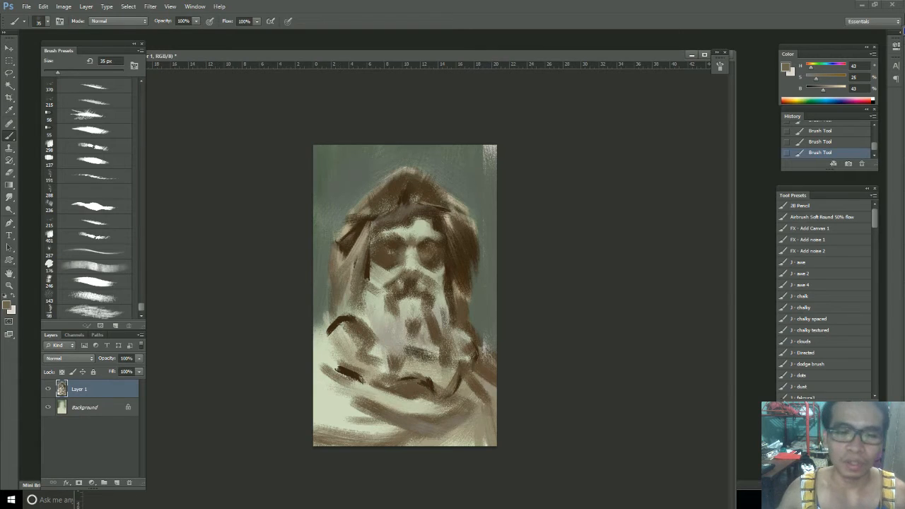
click(829, 78)
drag(822, 90, 810, 69)
click(811, 67)
click(822, 79)
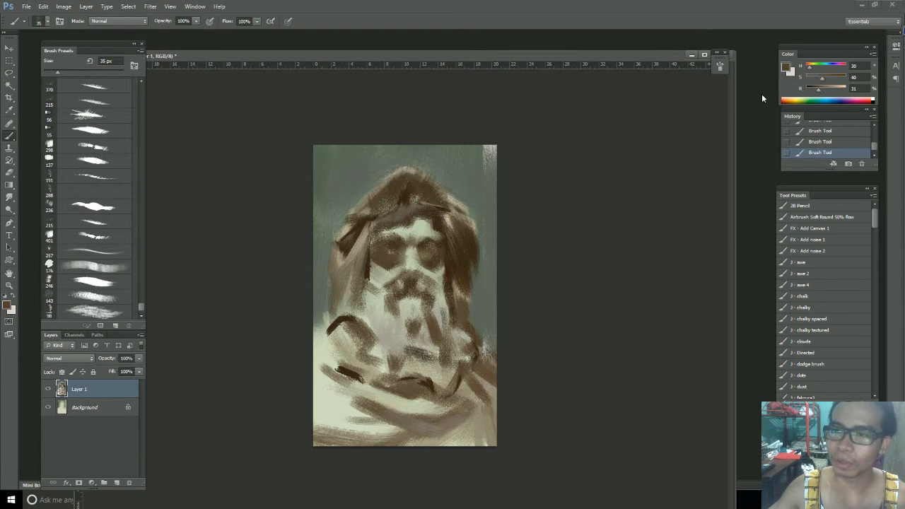
drag(342, 262, 339, 285)
drag(371, 234, 360, 302)
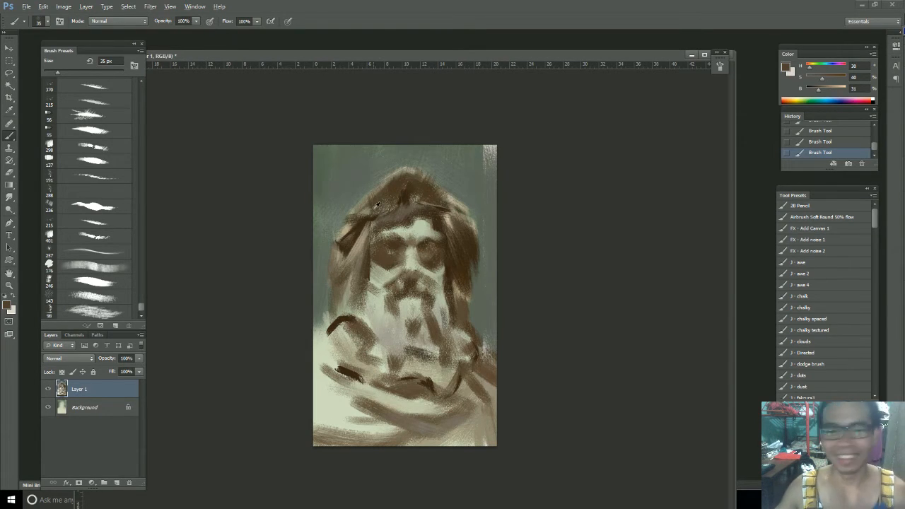
Step: Sample a tone from the hood's left side and reinforce the hood's upper-left contour up to the peak
alt+click(348, 234)
drag(352, 226, 338, 240)
drag(407, 171, 373, 199)
Step: Mix reddish brown (hue 26, saturation 54, brightness 45) and warm the hood's top and left side at 45 to 50 px
drag(809, 68, 829, 82)
click(824, 92)
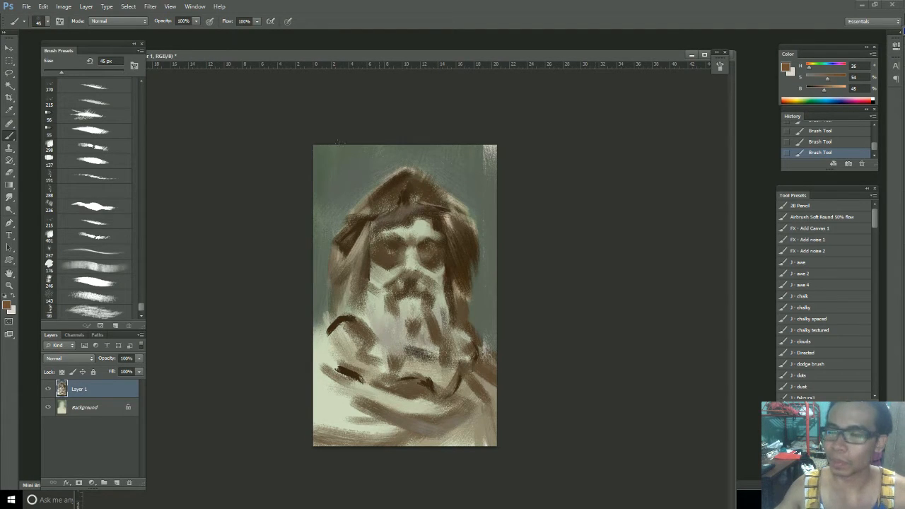
mouse_move(378, 192)
mouse_down()
mouse_move(383, 201)
mouse_move(423, 188)
mouse_up()
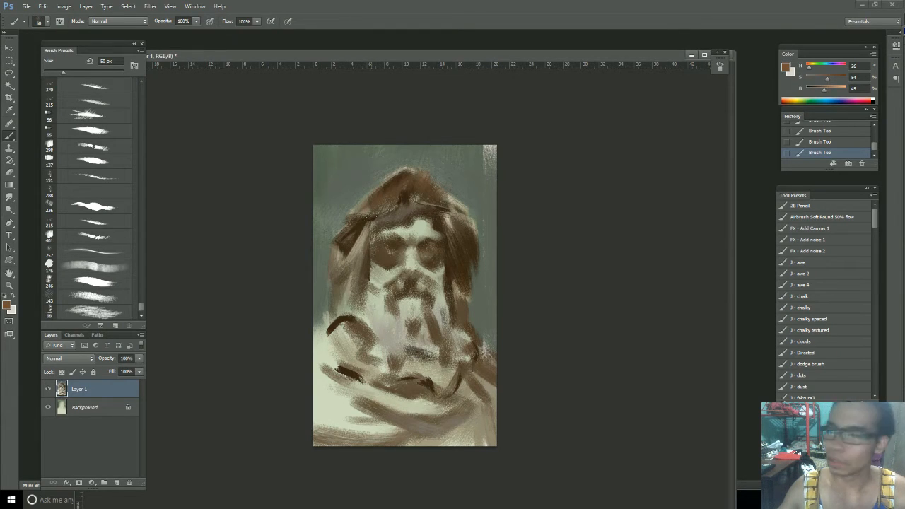
drag(376, 215, 367, 220)
drag(398, 194, 400, 204)
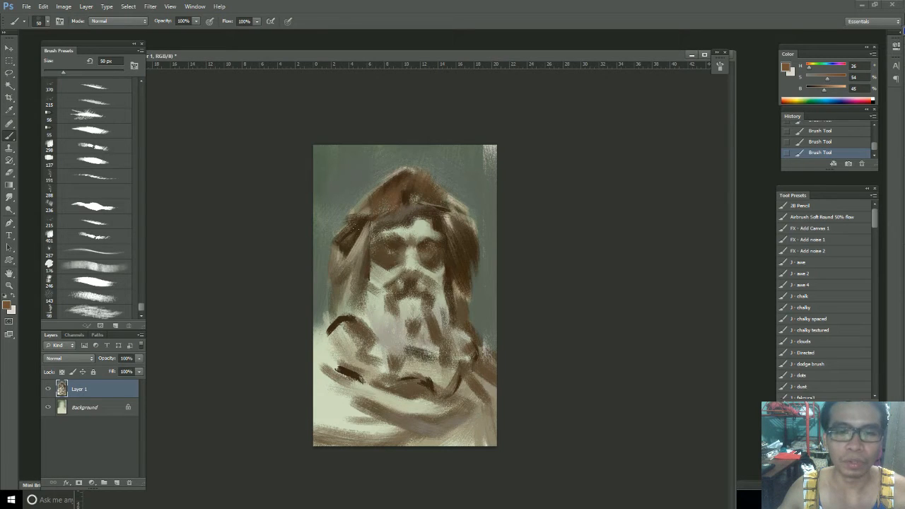
mouse_move(344, 228)
mouse_down()
mouse_move(340, 240)
mouse_move(351, 232)
mouse_up()
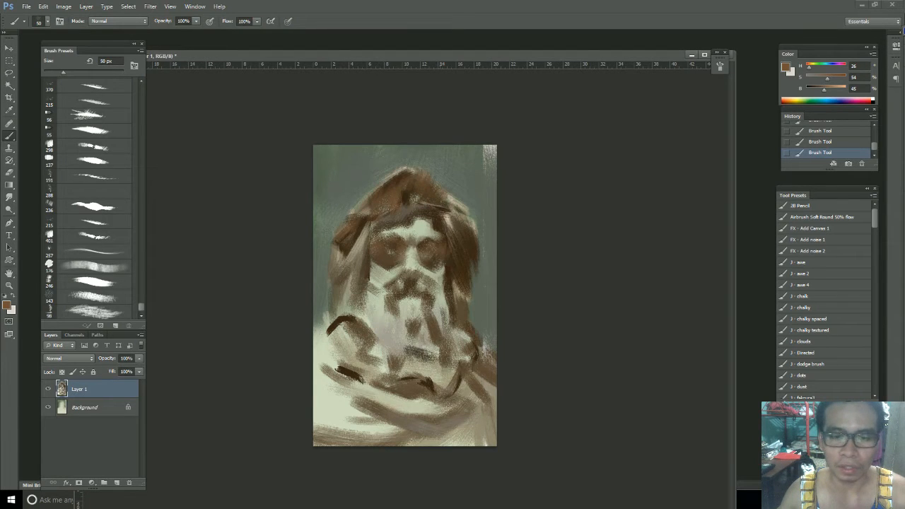
Step: Warm the eye sockets with ochre (43, 49, 67) at 45 px, then sample dark brown (29, 56, 26) and reduce the brush to 25 px
drag(809, 68, 825, 80)
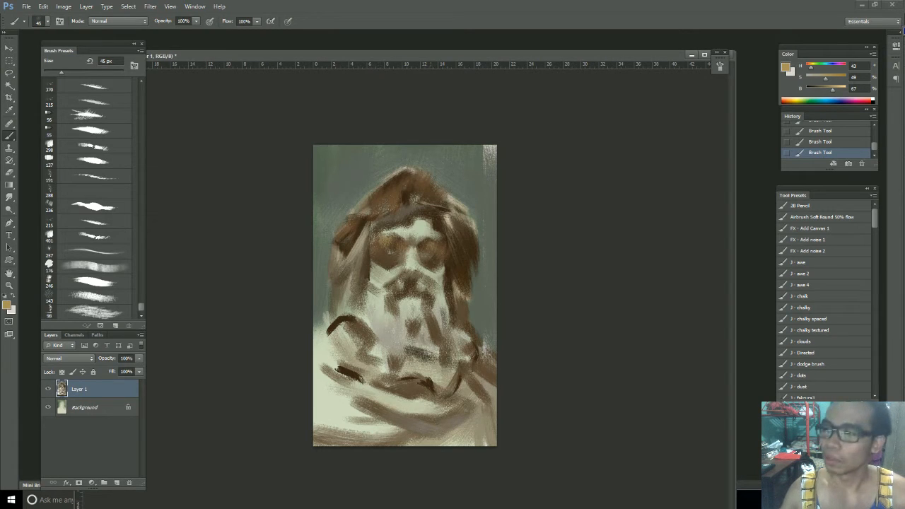
alt+click(452, 272)
key(bracketleft)
key(bracketleft)
key(bracketleft)
key(bracketleft)
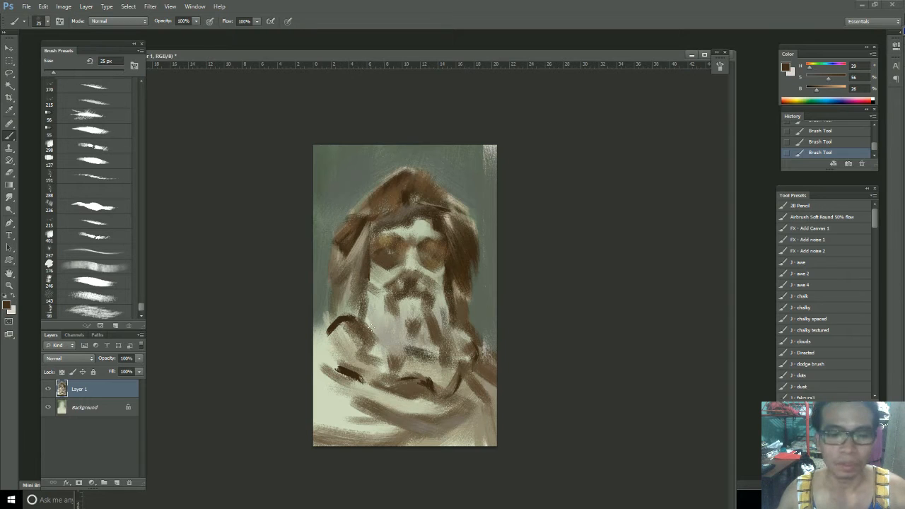
Step: Lighten the beard's left side with pale green-grey (84, 14, 80) and add small curl shadows in brown (34, 31, 41)
alt+click(373, 313)
drag(359, 317, 381, 340)
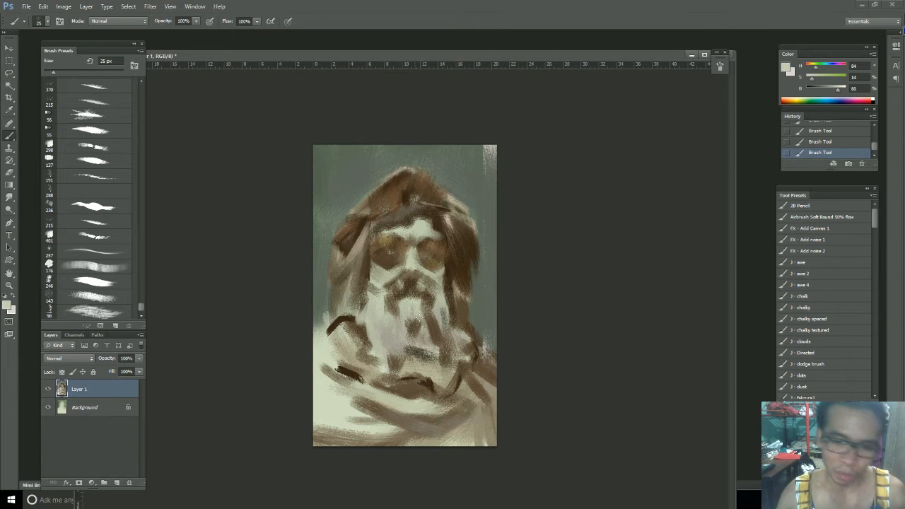
alt+click(357, 276)
mouse_move(382, 329)
mouse_down()
mouse_move(380, 337)
mouse_move(403, 333)
mouse_move(391, 326)
mouse_up()
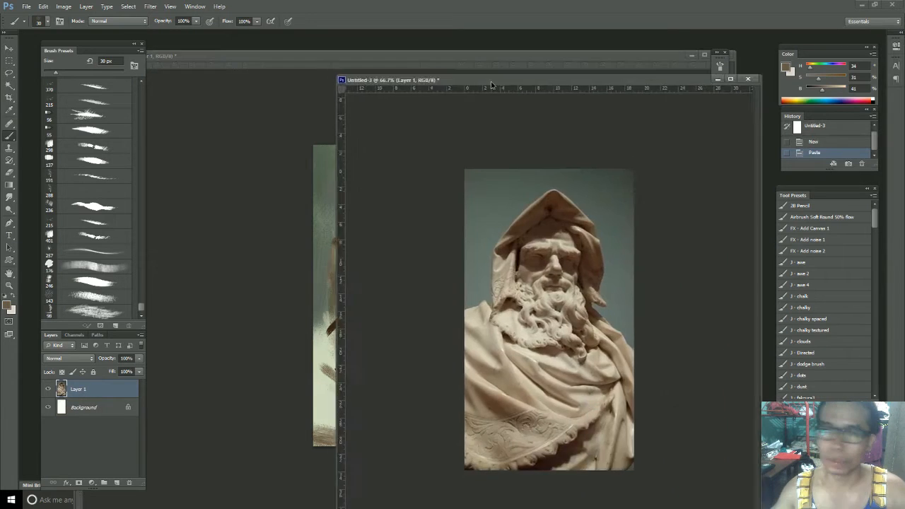
Step: Examine the face, beard curls and collar of the statue up close in the reference photo at 200%
key(ctrl+minus)
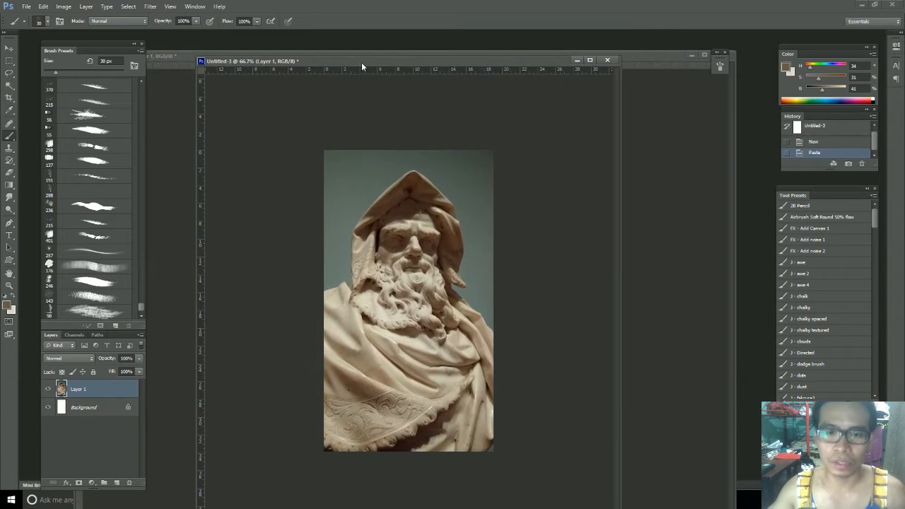
key(ctrl+plus)
key(ctrl+plus)
drag(409, 293, 445, 276)
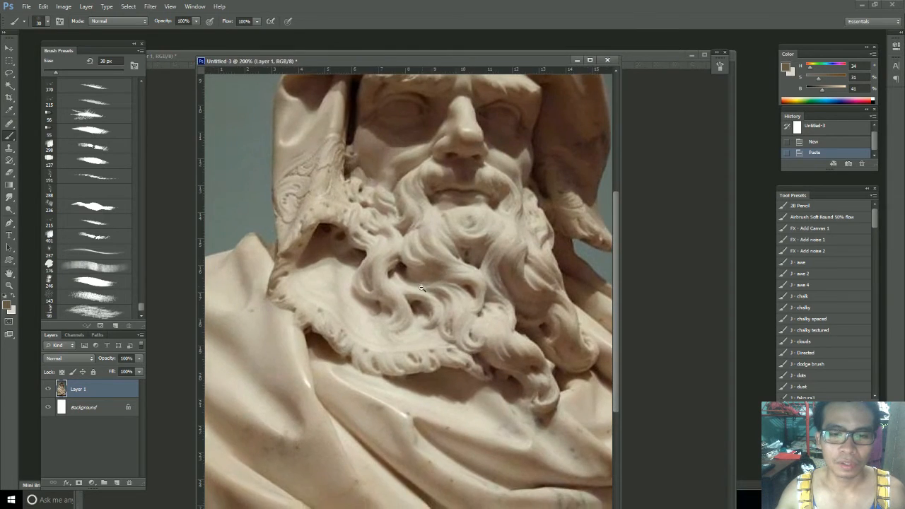
alt+click(415, 289)
ctrl+click(393, 309)
drag(388, 308, 338, 363)
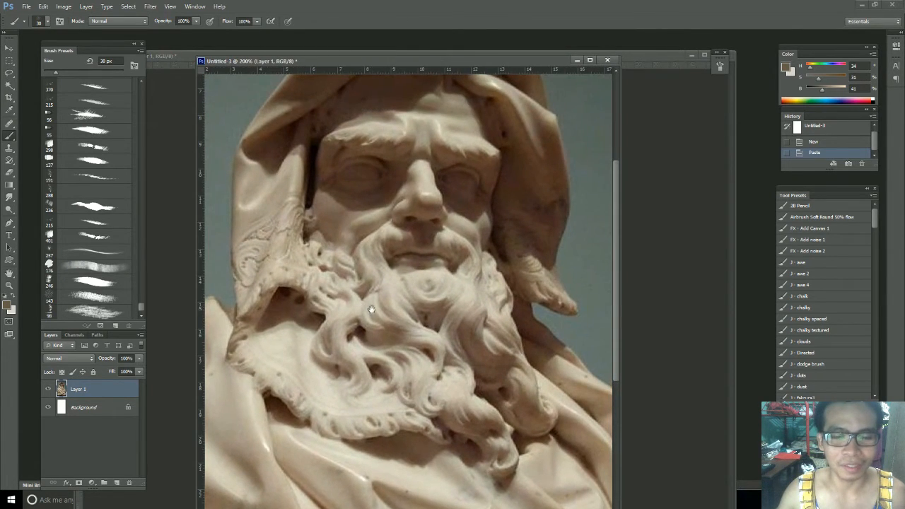
alt+click(378, 297)
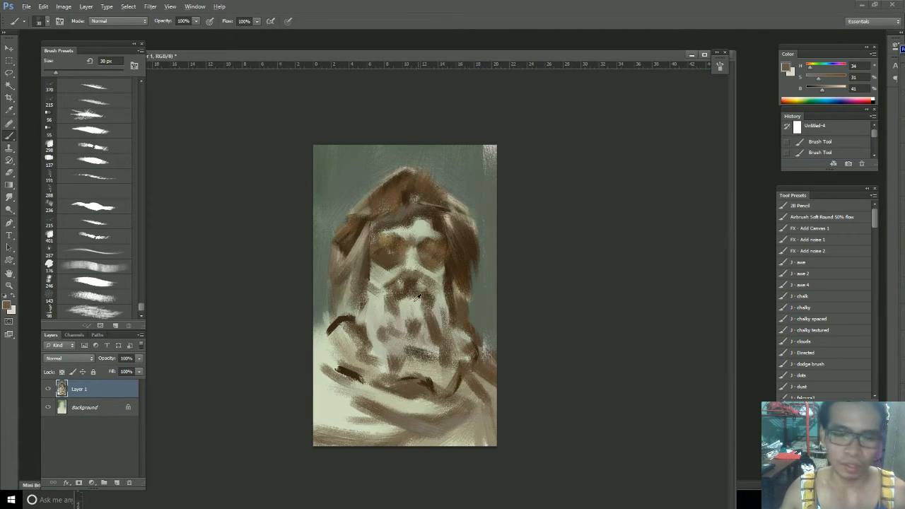
Step: Touch up the beard's left side with pale grey-green (74, 12, 73) and rework the adjoining curl shadow in brown (38, 35, 36)
alt+click(373, 319)
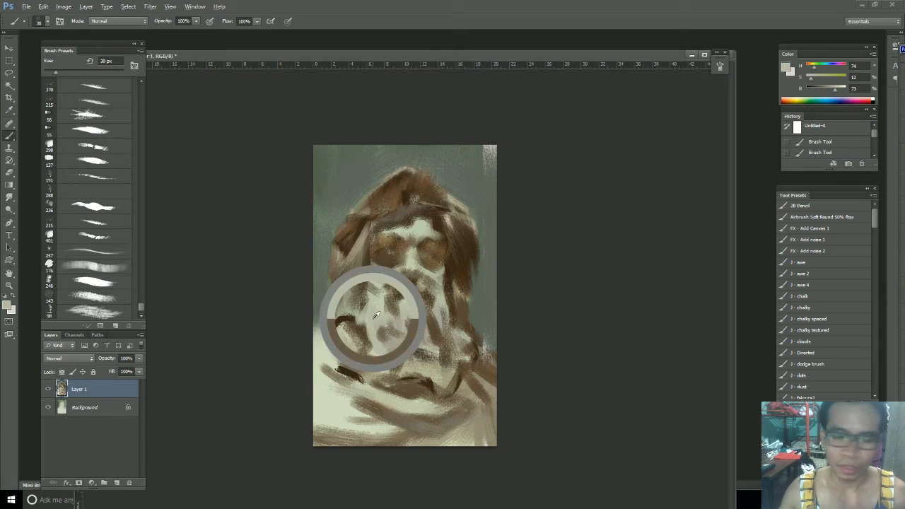
click(369, 328)
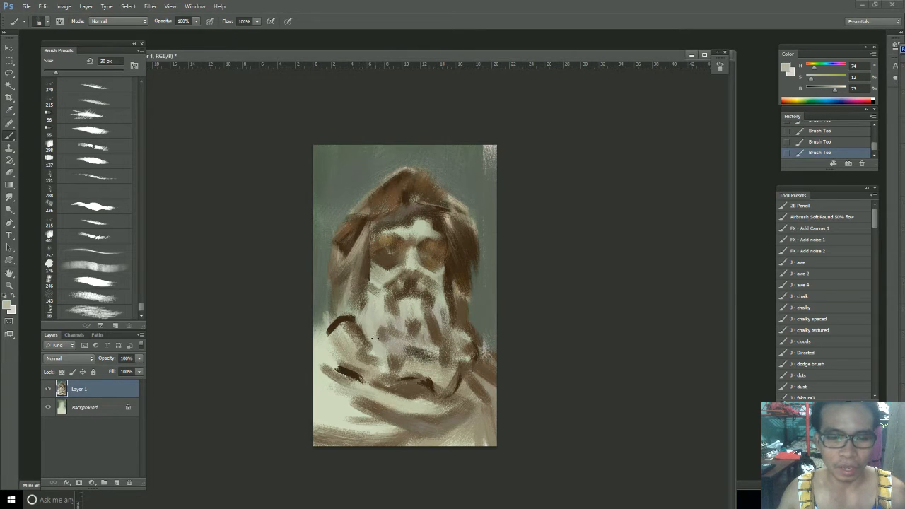
alt+click(359, 338)
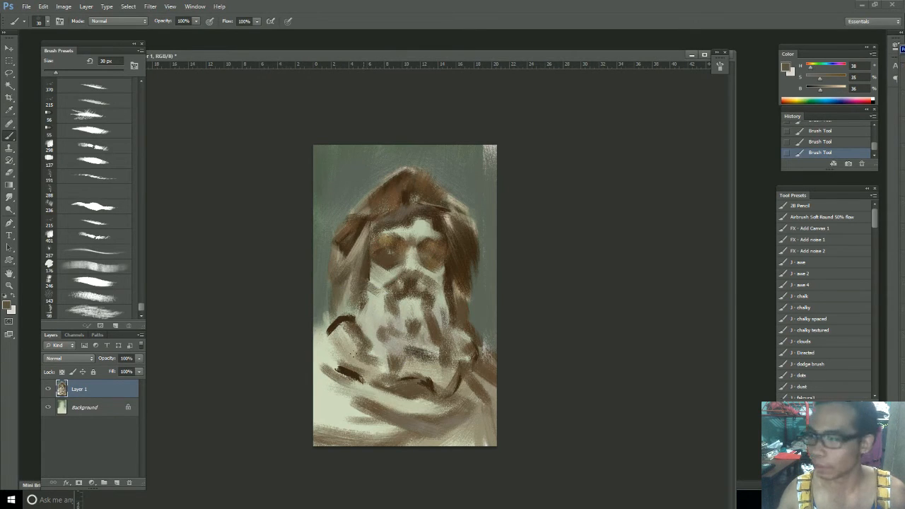
drag(361, 343, 354, 364)
drag(373, 329, 372, 362)
key(ctrl+z)
Step: Shade the curl at the beard's lower left down to the collar with tones sampled from the surrounding beard and robe
alt+click(363, 318)
alt+click(380, 339)
alt+click(353, 318)
mouse_move(379, 336)
mouse_down()
mouse_move(372, 362)
mouse_move(382, 356)
mouse_move(370, 355)
mouse_move(387, 387)
mouse_up()
key(ctrl+z)
alt+click(366, 359)
drag(386, 367, 392, 389)
Step: Paint a curved pale curl at the beard's lower edge above the collar with a sampled light tone, undoing stray strokes
alt+click(383, 350)
mouse_move(387, 352)
mouse_down()
mouse_move(396, 378)
mouse_move(404, 374)
mouse_up()
drag(407, 353, 399, 380)
key(ctrl+z)
key(ctrl+z)
key(ctrl+z)
key(ctrl+z)
Step: Rework the curls left of the beard's centre and cover the dark spot below the mouth with pale grey (66, 10, 71)
drag(390, 326, 388, 342)
mouse_move(391, 323)
mouse_down()
mouse_move(405, 360)
mouse_move(406, 351)
mouse_move(425, 366)
mouse_move(403, 349)
mouse_up()
alt+click(382, 336)
key(ctrl+z)
alt+click(389, 332)
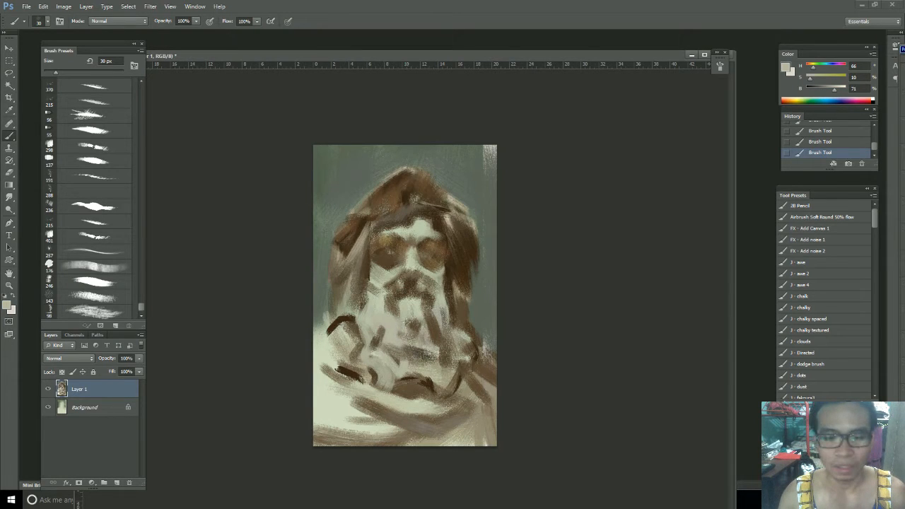
mouse_move(411, 321)
mouse_down()
mouse_move(432, 317)
mouse_move(426, 335)
mouse_up()
Step: Sample browns from the moustache and collar and deepen the moustache's lower edge with dark brown (30, 61, 24)
alt+click(428, 307)
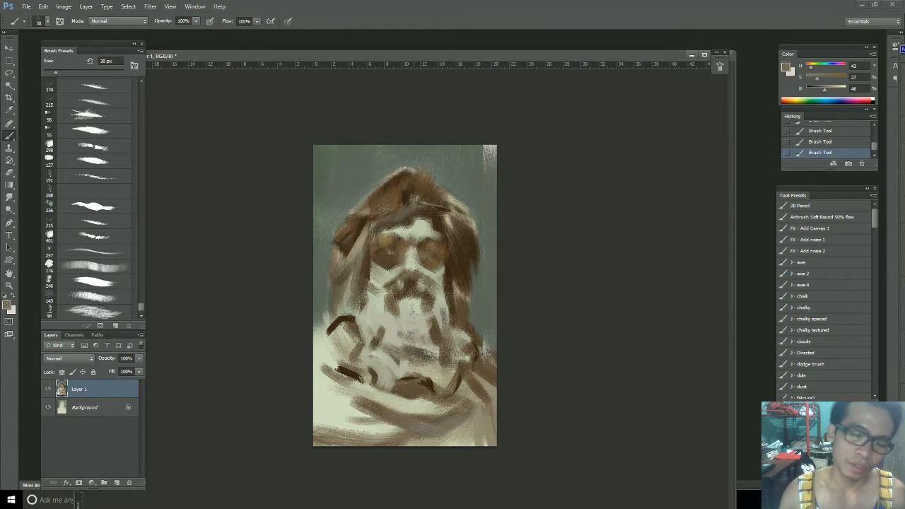
alt+click(394, 288)
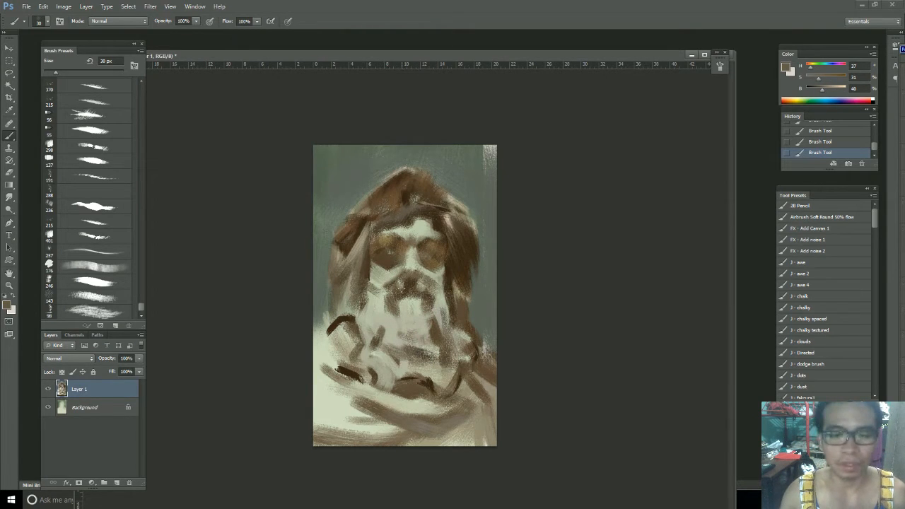
alt+click(347, 313)
alt+click(344, 318)
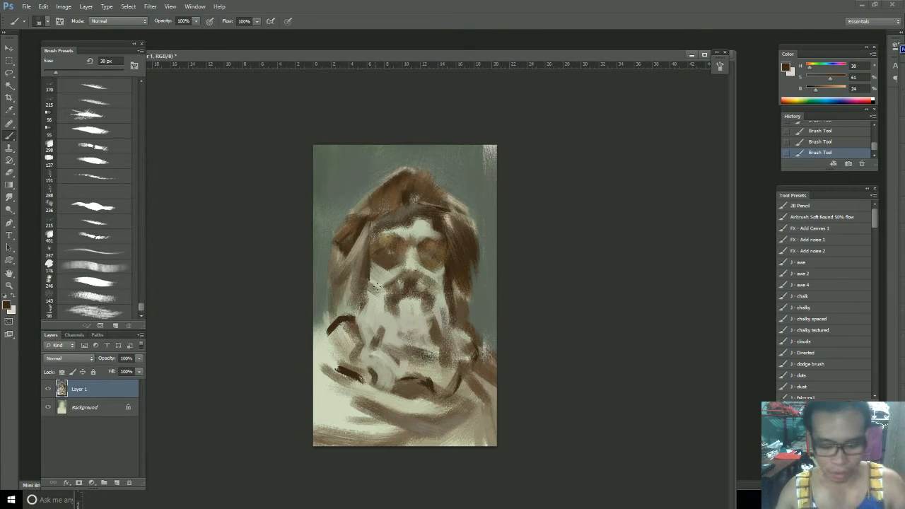
mouse_move(395, 301)
mouse_down()
mouse_move(413, 292)
mouse_move(429, 298)
mouse_up()
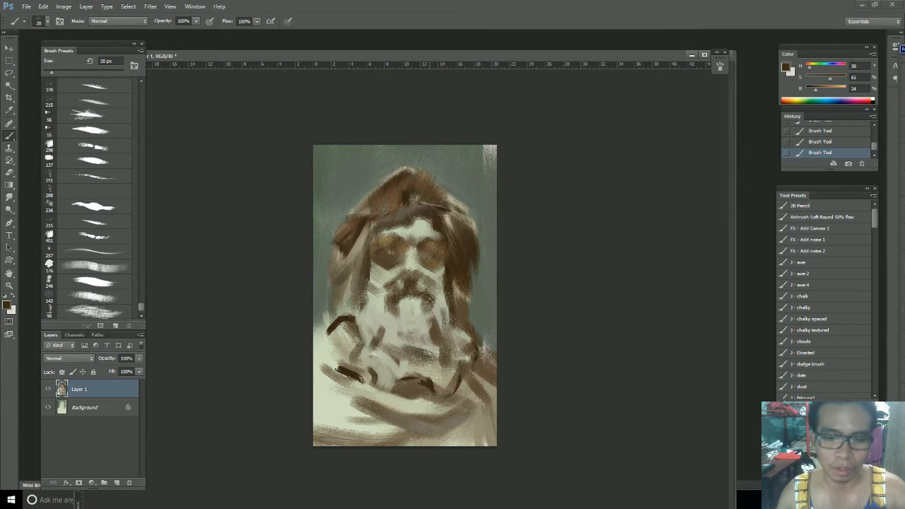
Step: Extend the pale brow highlight over the right eye at 25 px and sample its light tone (81, 15, 75)
key(bracketright)
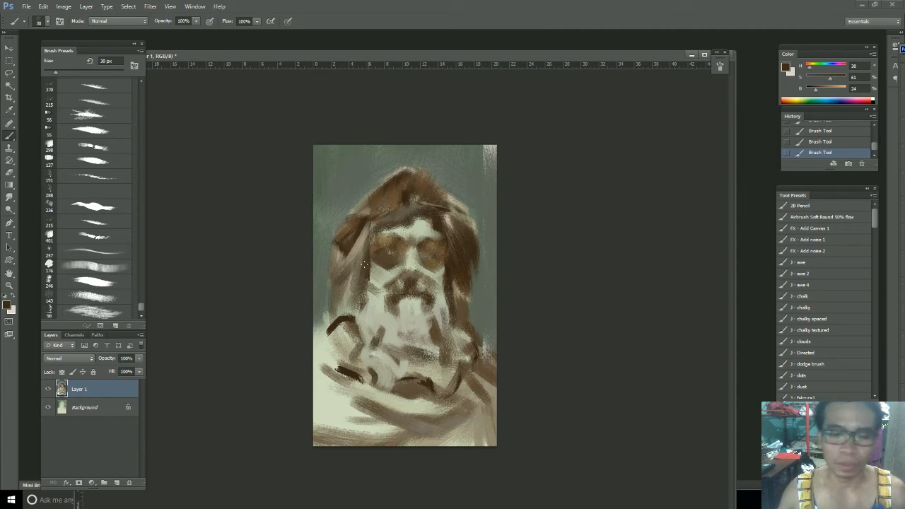
key(bracketright)
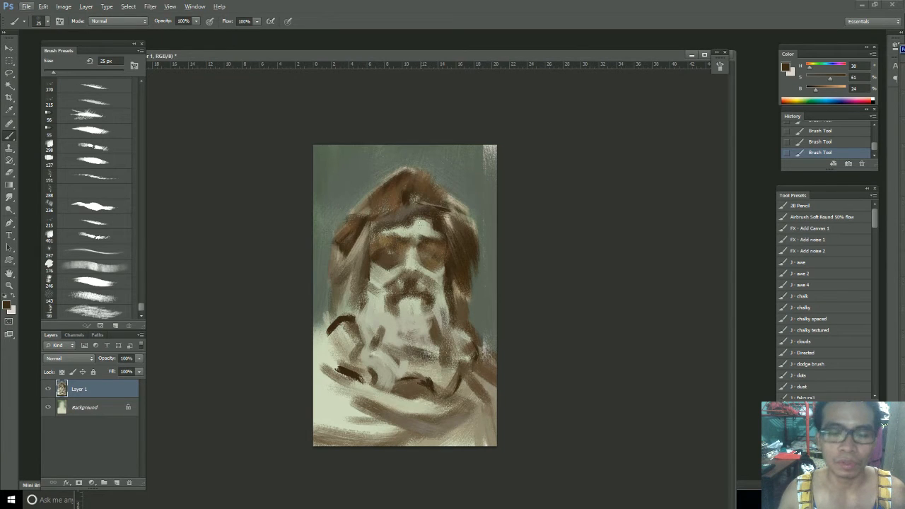
alt+click(426, 225)
drag(429, 227, 448, 239)
alt+click(444, 219)
alt+click(429, 223)
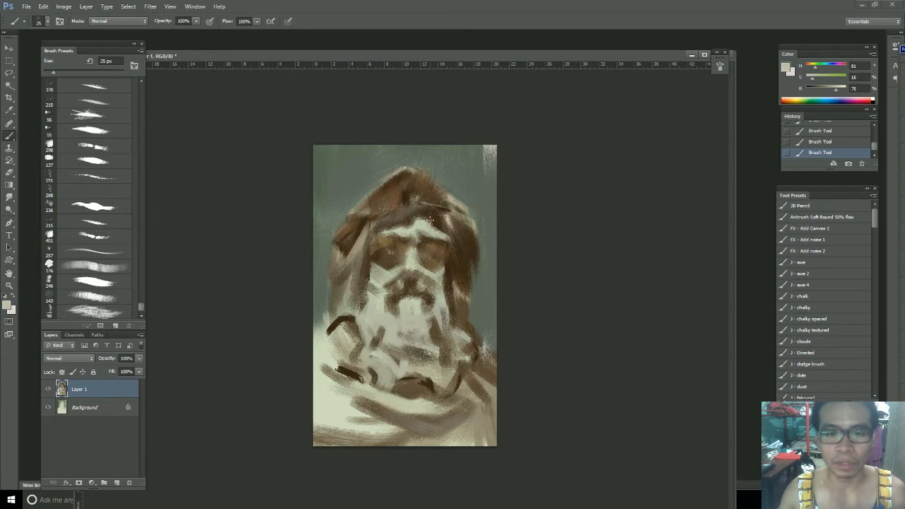
Step: Rework the hood's inner edge beside the right temple with brown (29, 51, 41), light tan (36, 20, 80) and darker brown (29, 52, 36)
alt+click(447, 243)
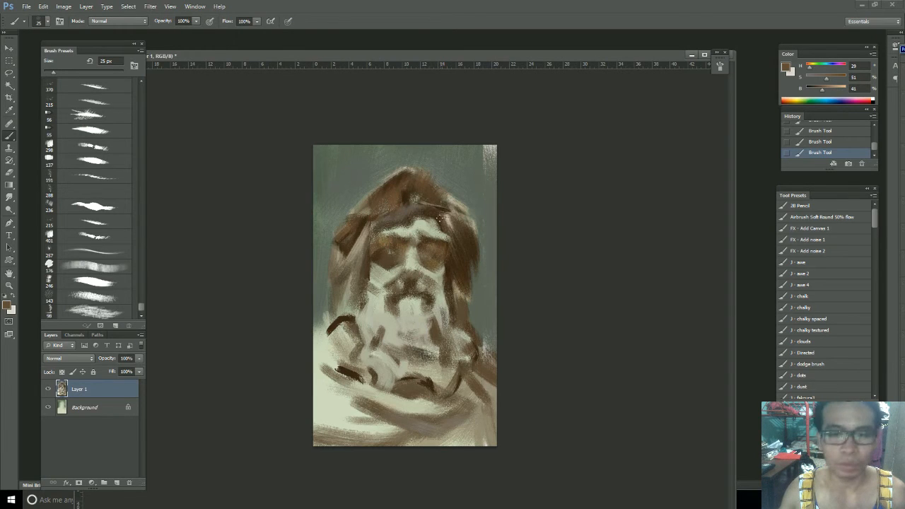
alt+click(449, 215)
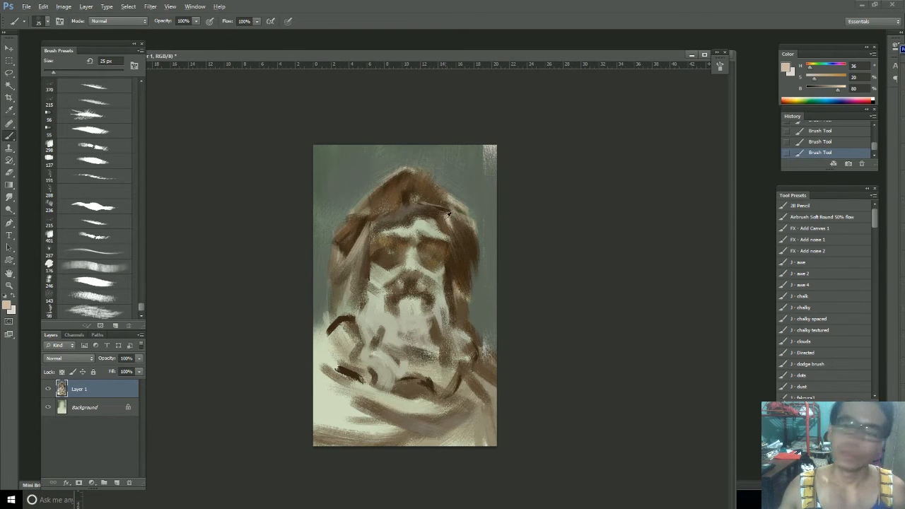
drag(447, 217, 460, 254)
alt+click(448, 223)
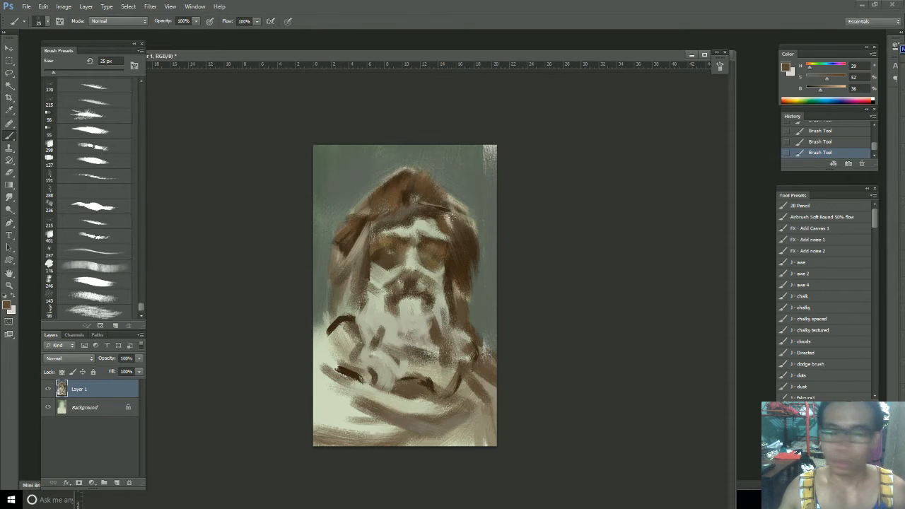
key(bracketleft)
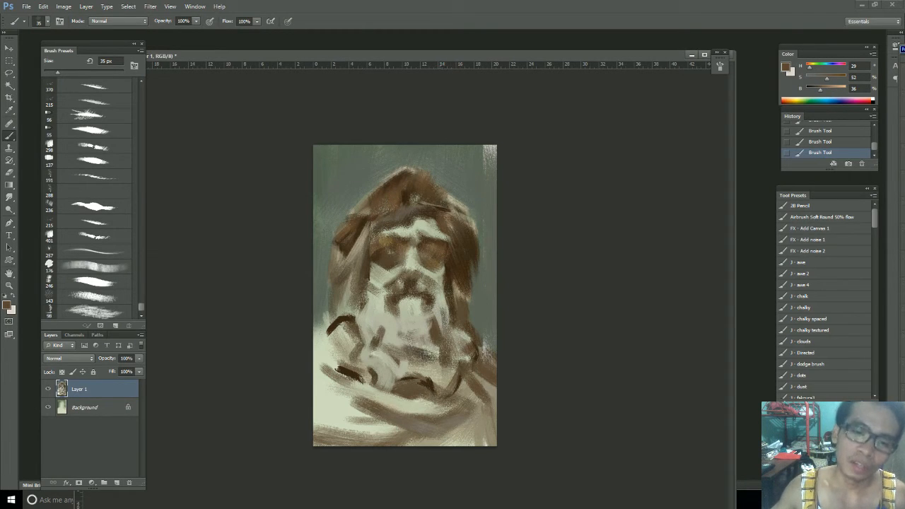
Step: Darken and fill out the hood's right side with sampled dark browns such as (30, 57, 24) at 25 to 40 px
alt+click(475, 240)
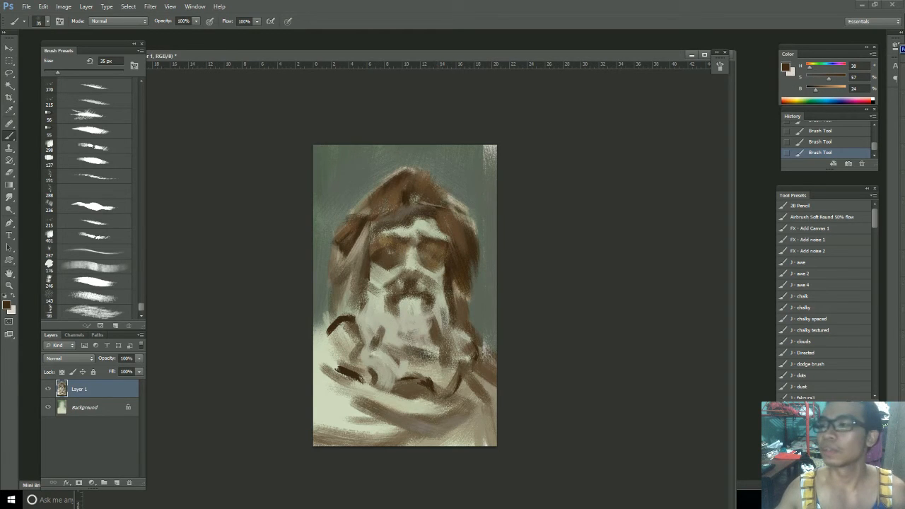
key(bracketleft)
key(bracketleft)
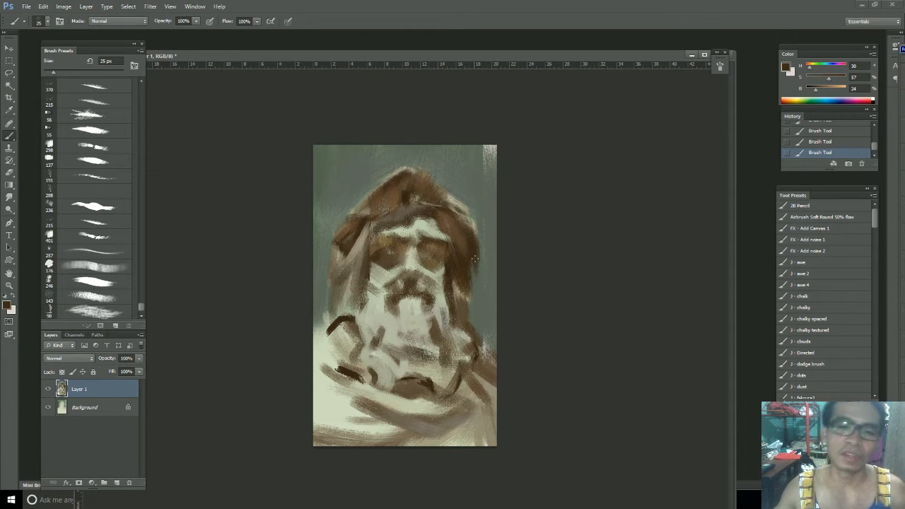
alt+click(474, 260)
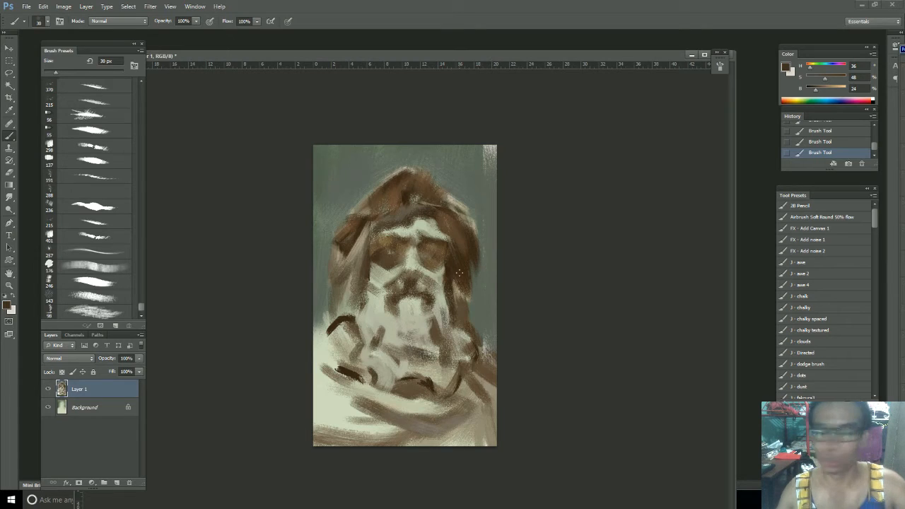
key(bracketleft)
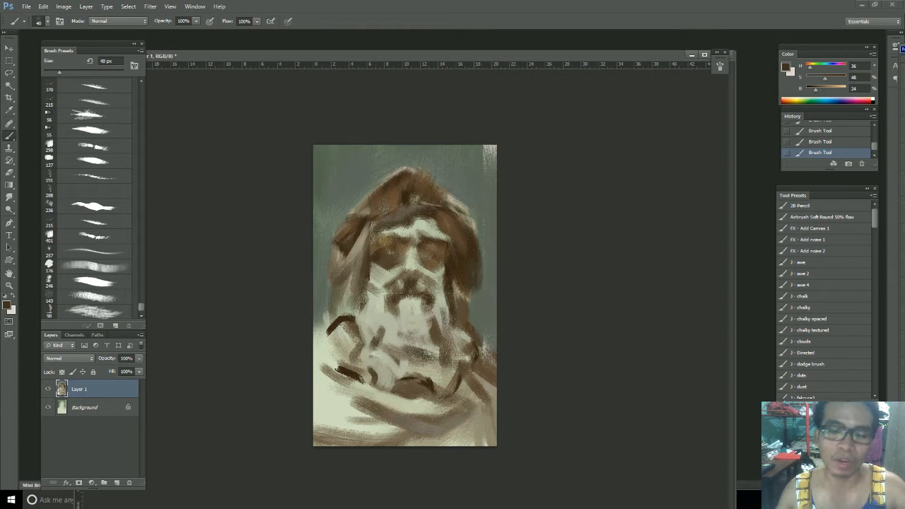
Step: Trim the hood's right edge with background grey-green (100, 12, 40) at 40 px and shade its lower part in brown at 30 px
alt+click(493, 276)
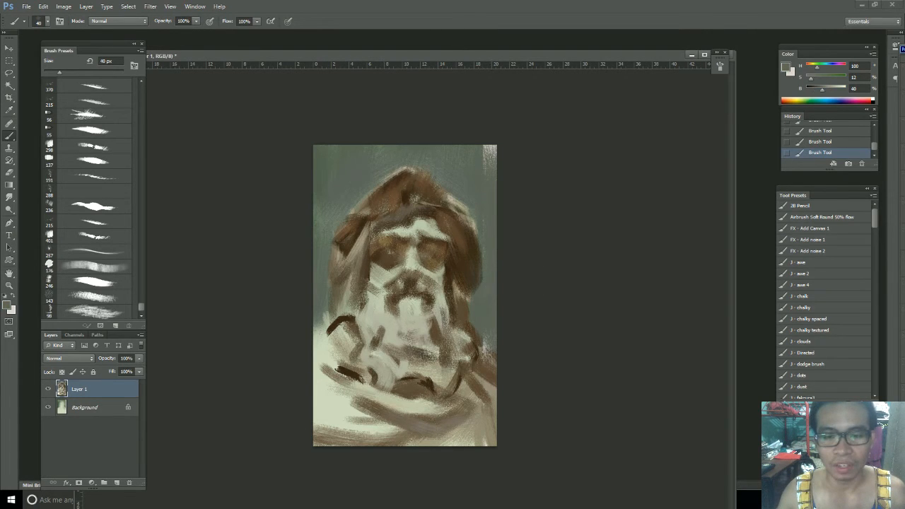
alt+click(479, 285)
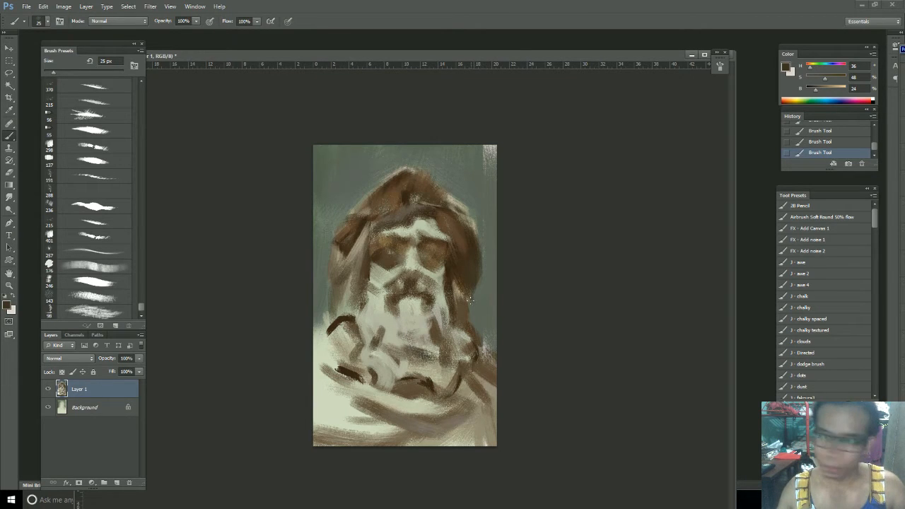
key(bracketright)
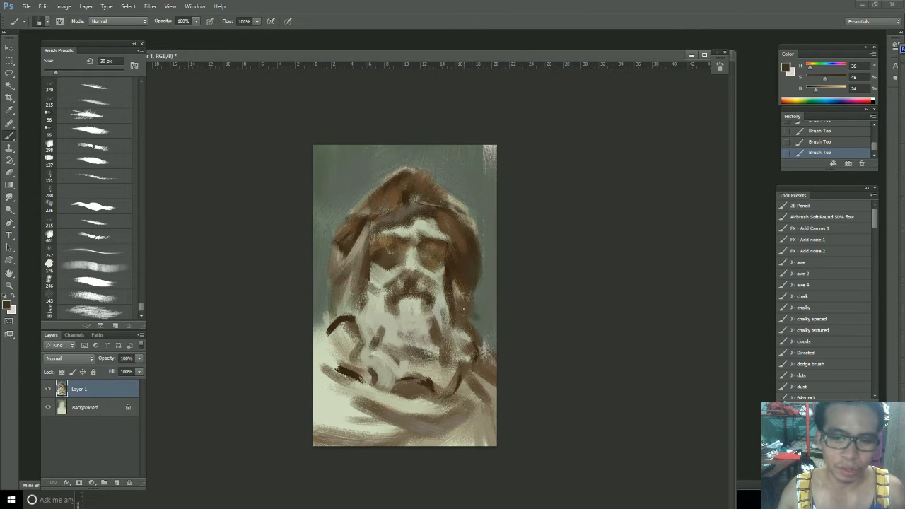
alt+click(463, 306)
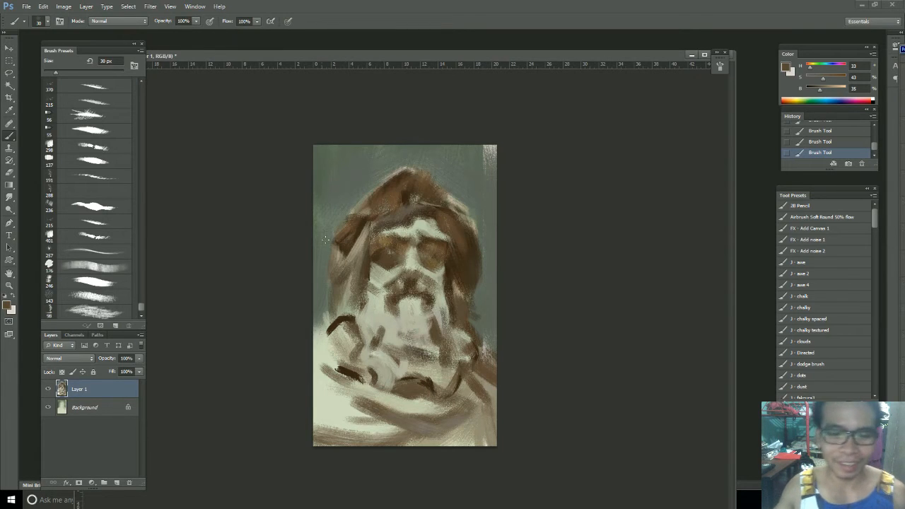
Step: Switch to the thin 215 px brush preset, reduce it to 45 px and line the hood's front edge in dark brown (21, 59, 21)
alt+click(361, 227)
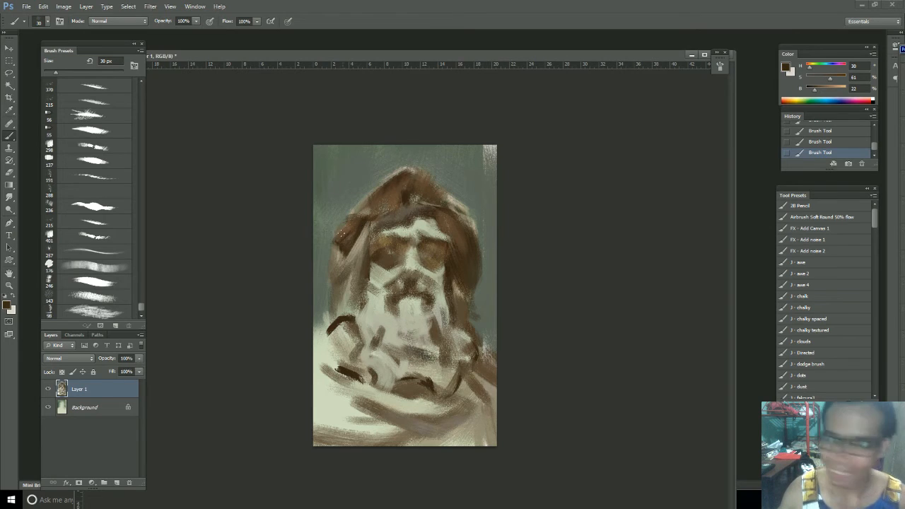
key(bracketleft)
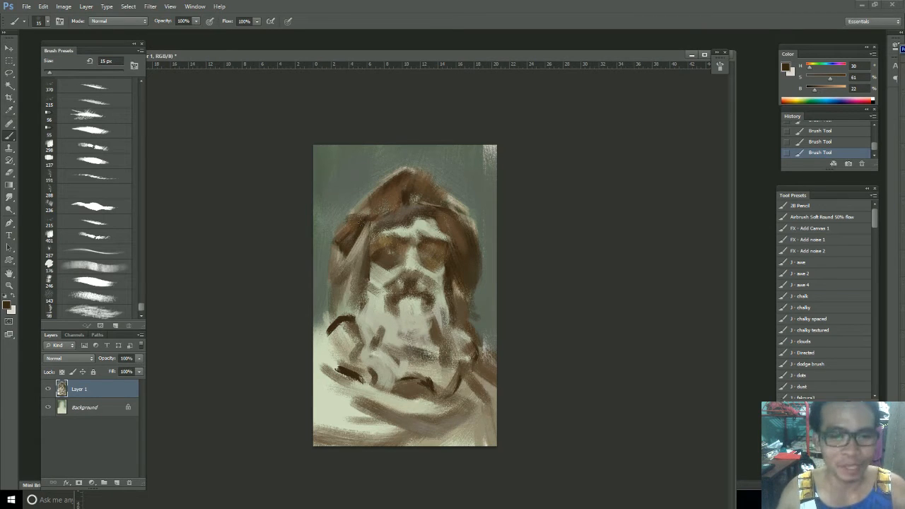
click(106, 225)
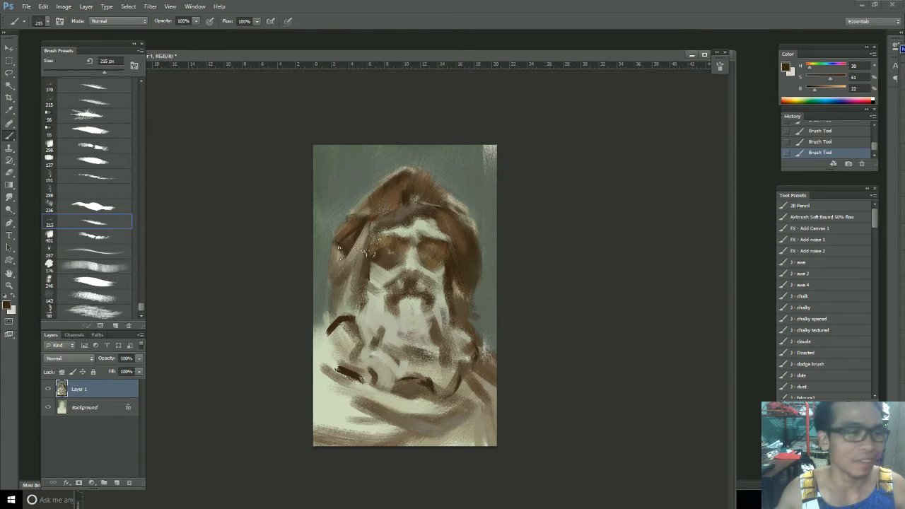
alt+click(337, 318)
key(bracketleft)
key(bracketleft)
key(bracketleft)
key(bracketleft)
key(bracketleft)
key(bracketleft)
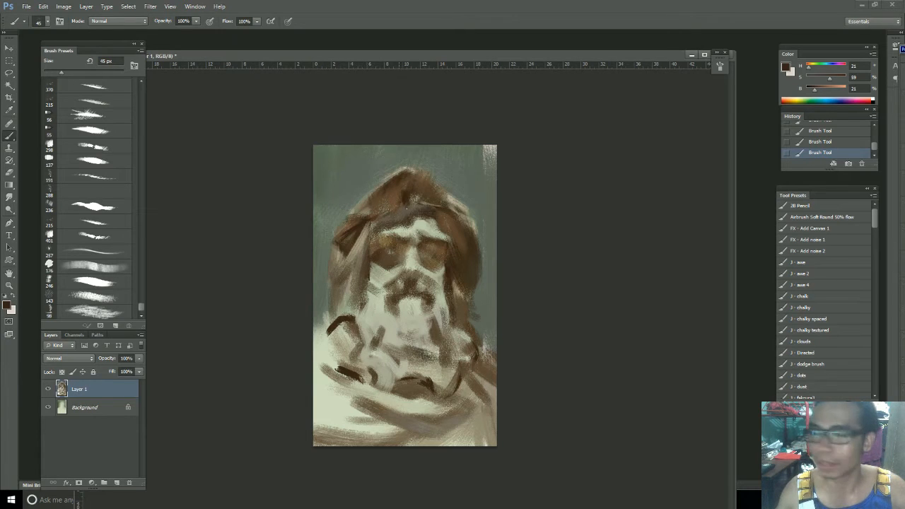
drag(379, 215, 417, 202)
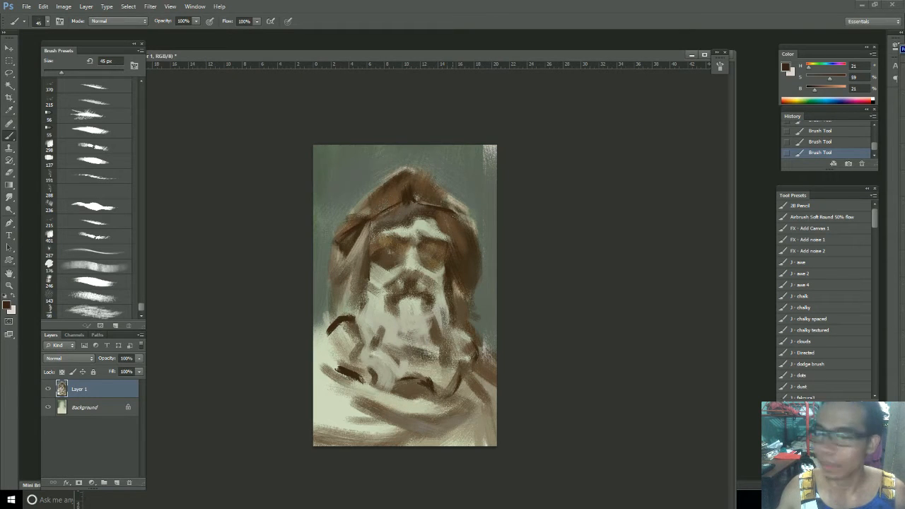
drag(432, 219, 448, 246)
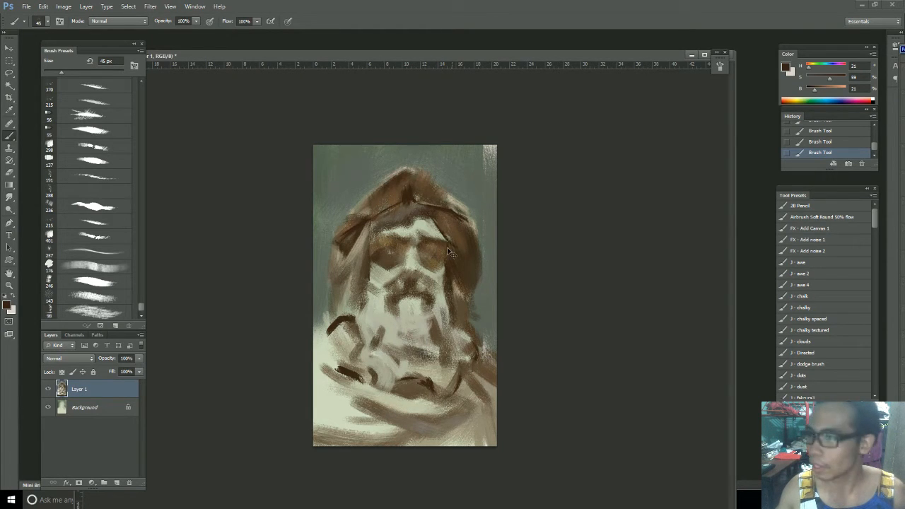
key(ctrl+z)
key(ctrl+z)
key(ctrl+z)
key(ctrl+z)
key(ctrl+z)
key(ctrl+z)
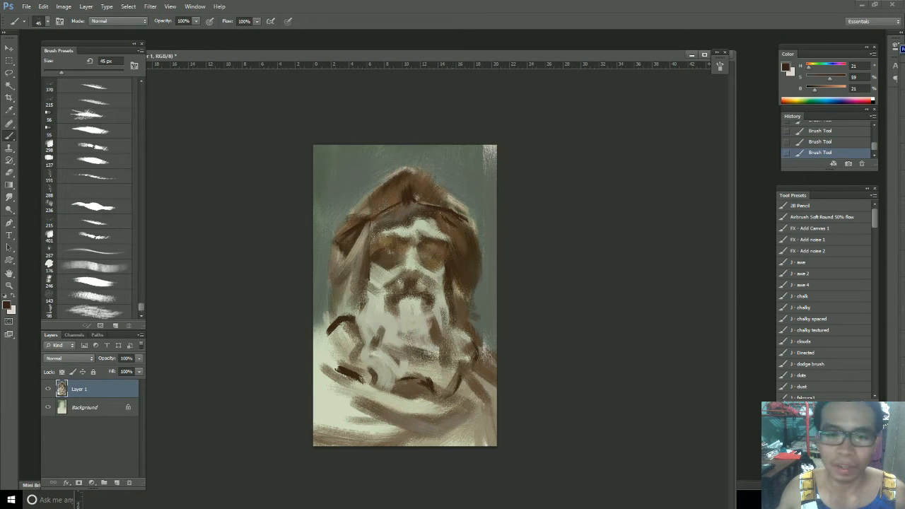
key(ctrl+z)
key(ctrl+z)
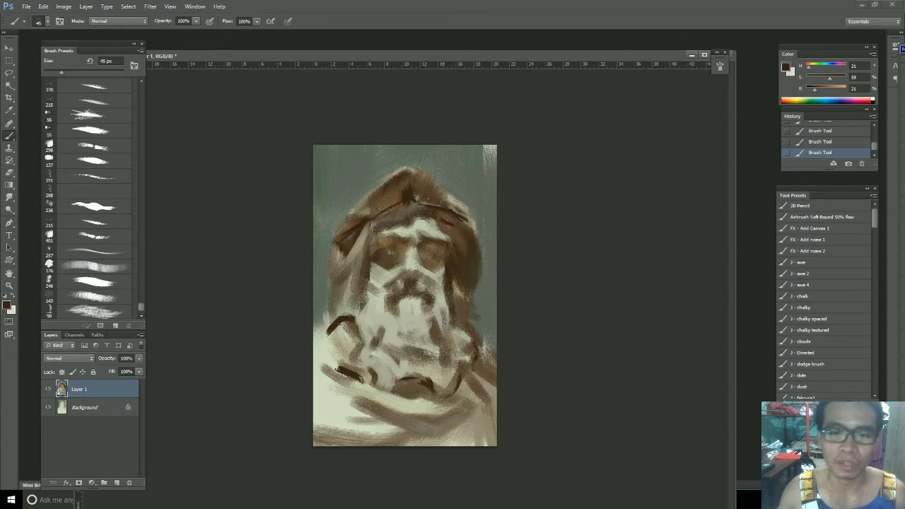
Step: Redo the dark accent on the hood's inner edge beside the right eye, then sample dark brown (30, 61, 23) there
drag(453, 228, 455, 252)
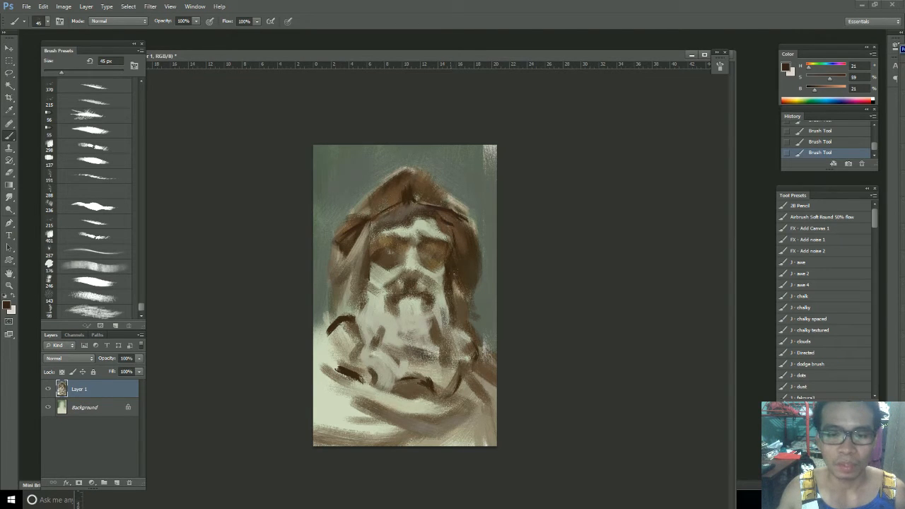
key(ctrl+z)
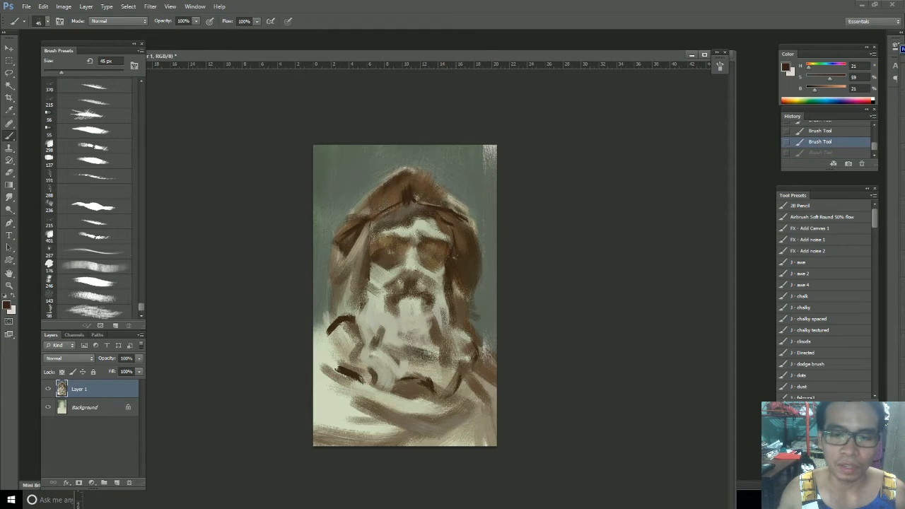
drag(457, 268, 448, 259)
alt+click(444, 267)
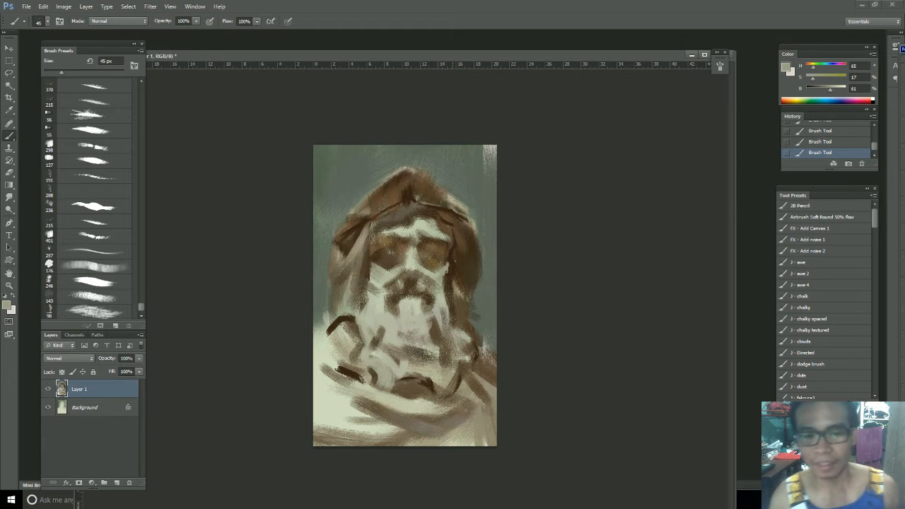
alt+click(450, 265)
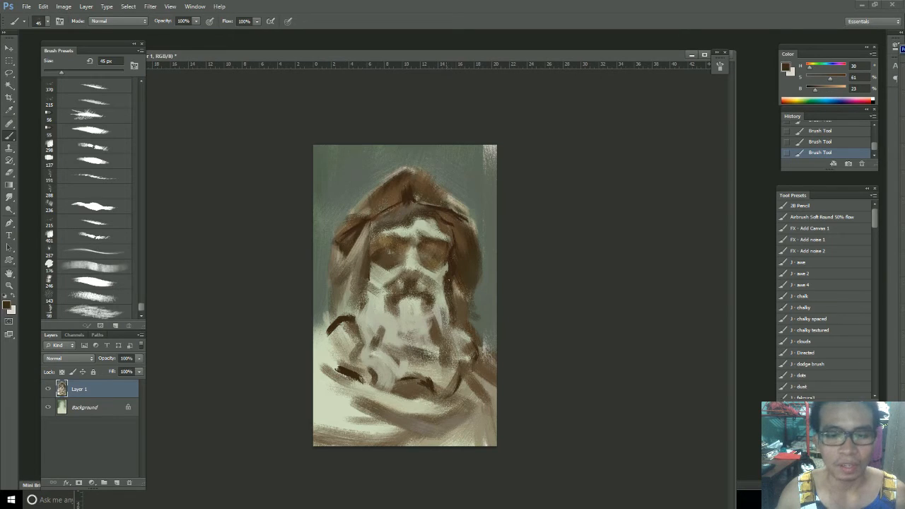
Step: Sample tones beside the hood's right inner edge and line the lower tip of the hood's right flap in dark brown (28, 63, 20)
alt+click(445, 266)
alt+click(447, 270)
alt+click(442, 269)
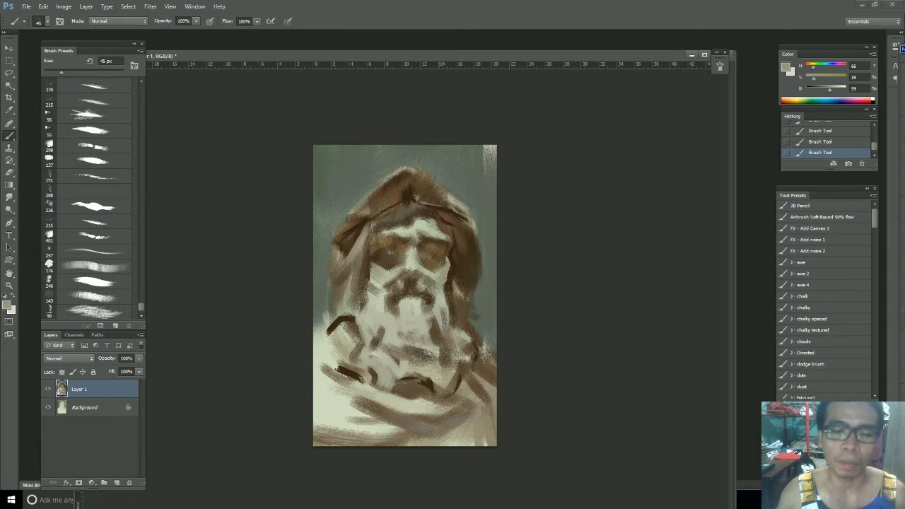
alt+click(335, 319)
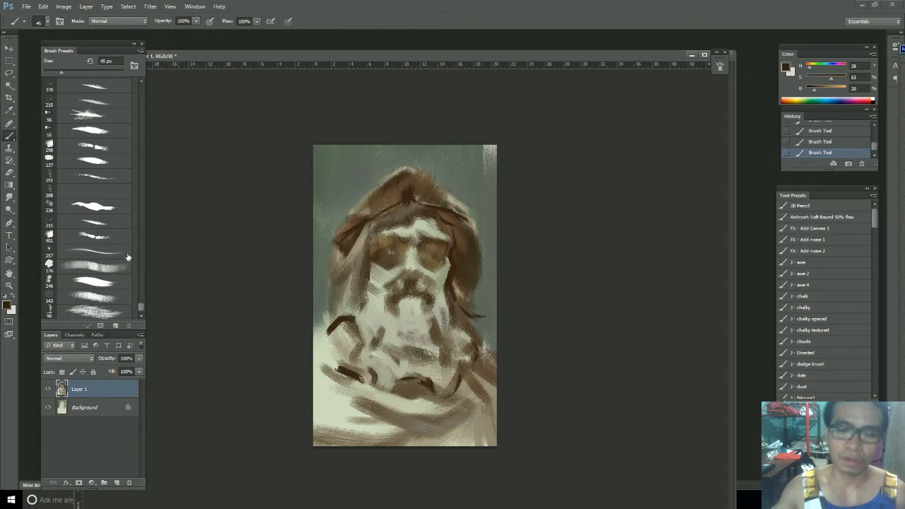
Step: Switch to the textured 143 px brush preset and fill the hood's lower-right flap with browns from (30, 51, 33) to (38, 35, 48) at 50 and 30 px
click(108, 300)
alt+click(449, 286)
key(bracketleft)
key(bracketleft)
key(bracketleft)
key(bracketleft)
key(bracketleft)
key(bracketleft)
key(bracketleft)
alt+click(463, 290)
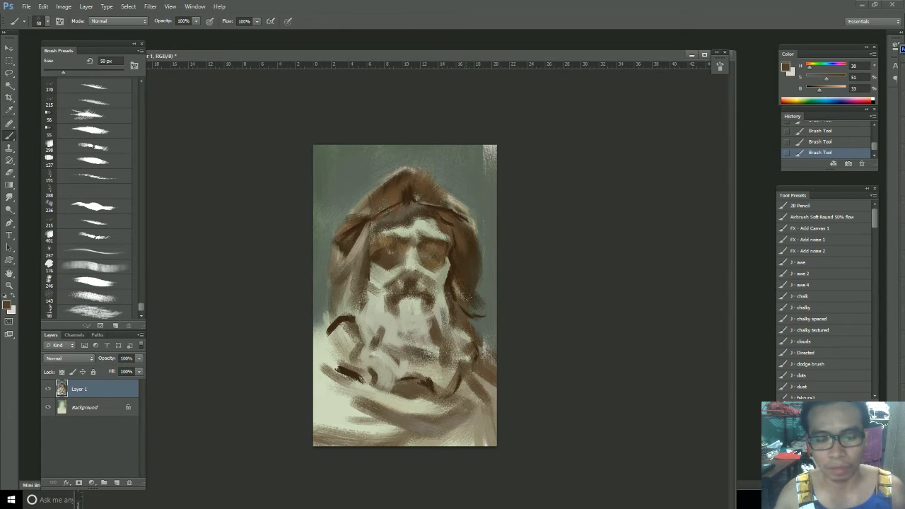
alt+click(461, 284)
key(bracketleft)
key(bracketleft)
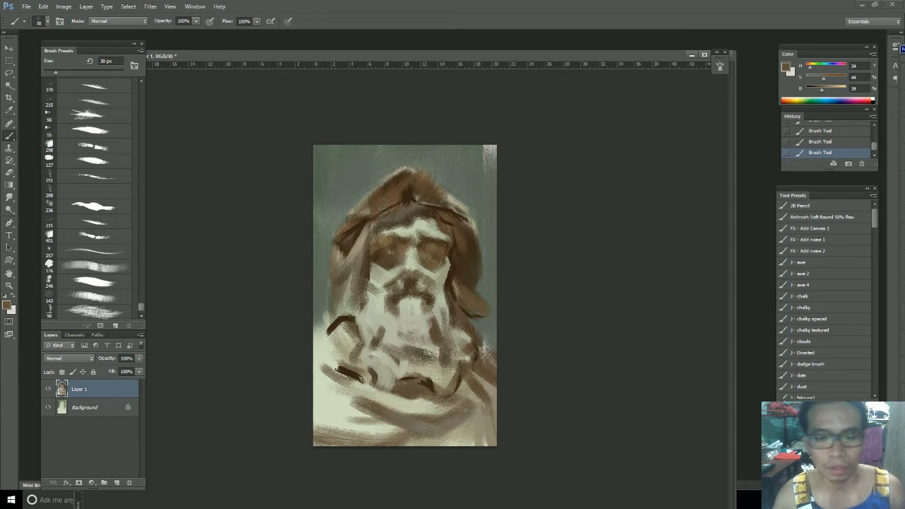
alt+click(461, 281)
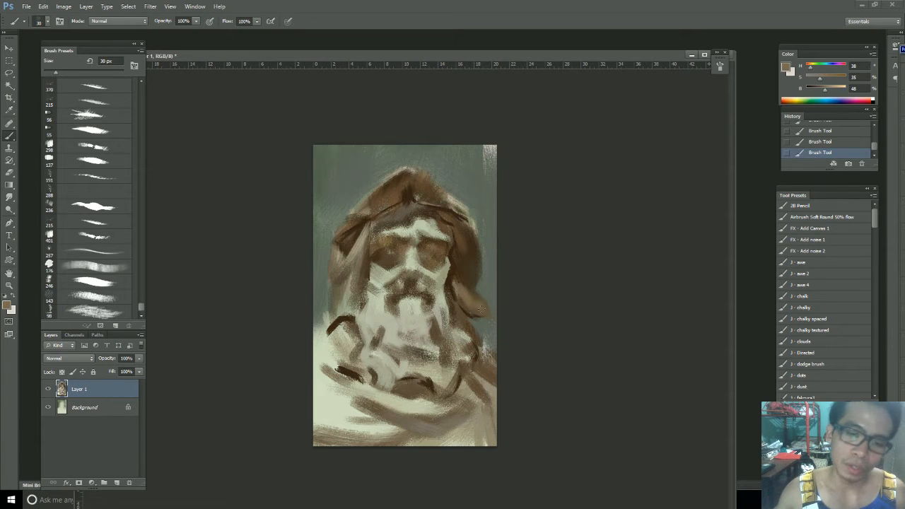
alt+click(488, 315)
Step: Set the thin 215 px brush preset to 50 px with sampled dark brown (25, 62, 21) and try a line down the hood's left side
alt+click(450, 290)
click(77, 224)
key(bracketleft)
key(bracketleft)
key(bracketleft)
key(bracketleft)
key(bracketleft)
key(bracketleft)
key(bracketleft)
key(bracketleft)
key(bracketleft)
mouse_move(348, 270)
mouse_down()
mouse_move(361, 303)
mouse_move(352, 317)
mouse_up()
key(ctrl+z)
key(ctrl+z)
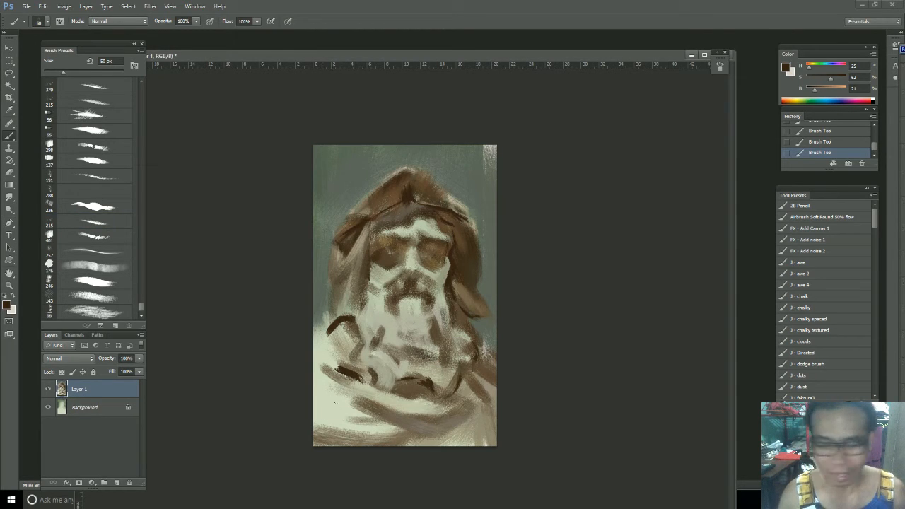
Step: Try several dark diagonal fold lines across the drapery below the beard's left side
key(ctrl+z)
mouse_move(415, 430)
mouse_down()
mouse_move(361, 405)
mouse_move(386, 420)
mouse_up()
key(ctrl+z)
drag(334, 392, 410, 425)
key(ctrl+z)
mouse_move(352, 402)
mouse_down()
mouse_move(432, 434)
mouse_move(345, 398)
mouse_up()
key(ctrl+z)
key(ctrl+z)
drag(422, 435, 360, 403)
key(ctrl+z)
drag(396, 427, 321, 386)
key(ctrl+z)
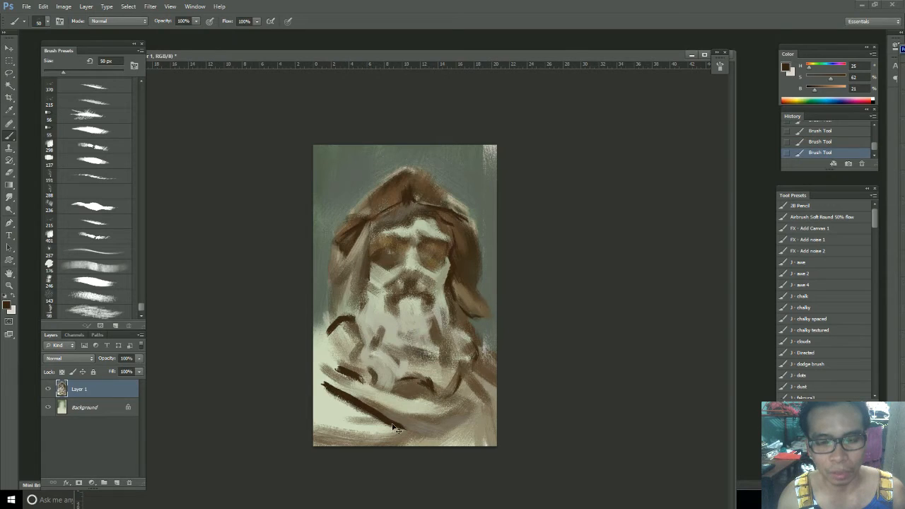
key(ctrl+z)
drag(407, 430, 342, 399)
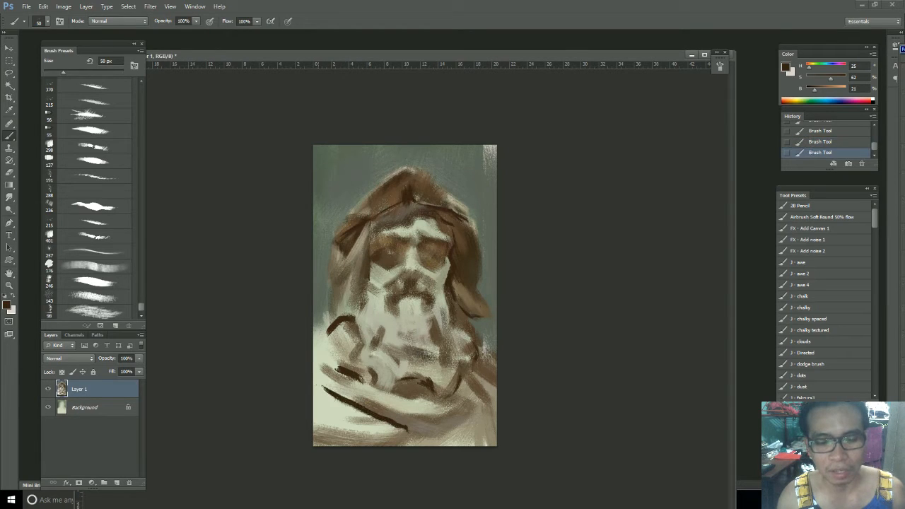
key(ctrl+z)
Step: Draw thin dark brown (25, 62, 21) fold lines across the drapery below the beard and in the painting's lower-right corner at 50 px
mouse_move(409, 432)
mouse_down()
mouse_move(392, 425)
mouse_move(418, 427)
mouse_move(329, 388)
mouse_up()
mouse_move(476, 403)
mouse_down()
mouse_move(453, 416)
mouse_move(488, 405)
mouse_up()
key(ctrl+z)
key(ctrl+z)
key(ctrl+z)
key(ctrl+z)
key(ctrl+z)
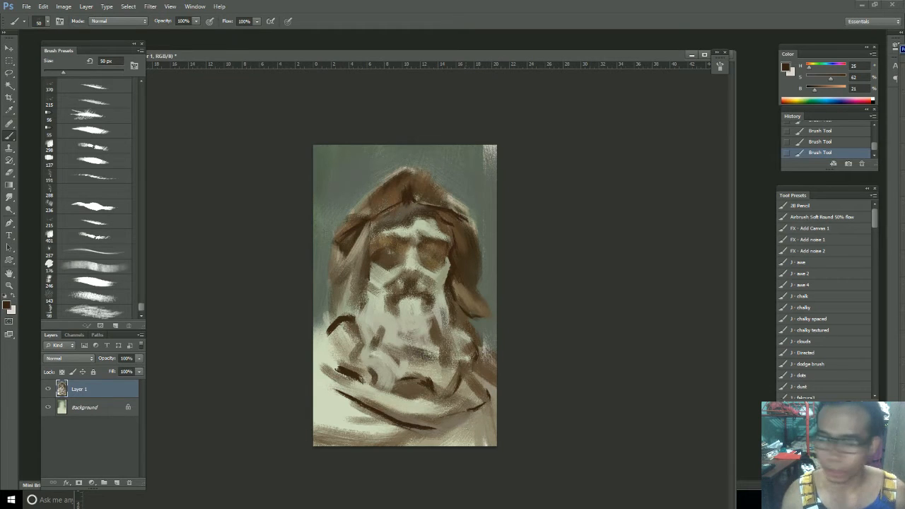
drag(481, 424, 462, 446)
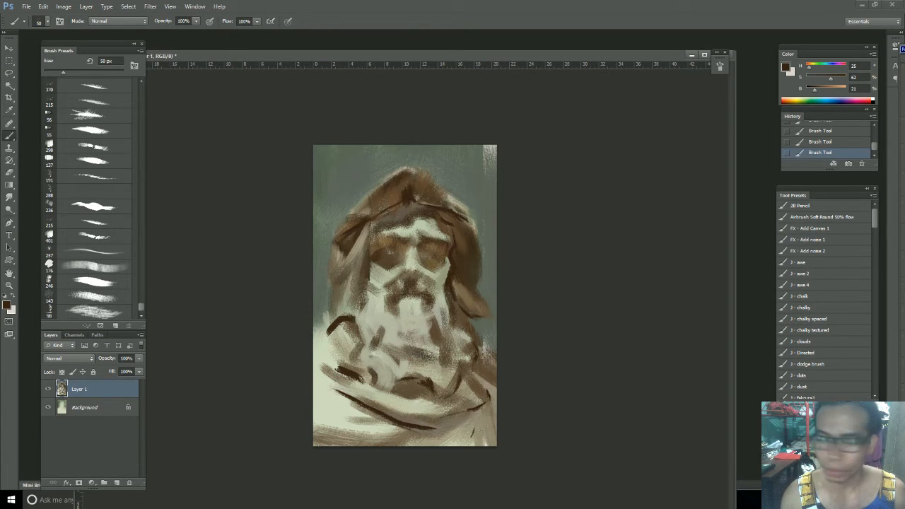
drag(471, 436, 456, 444)
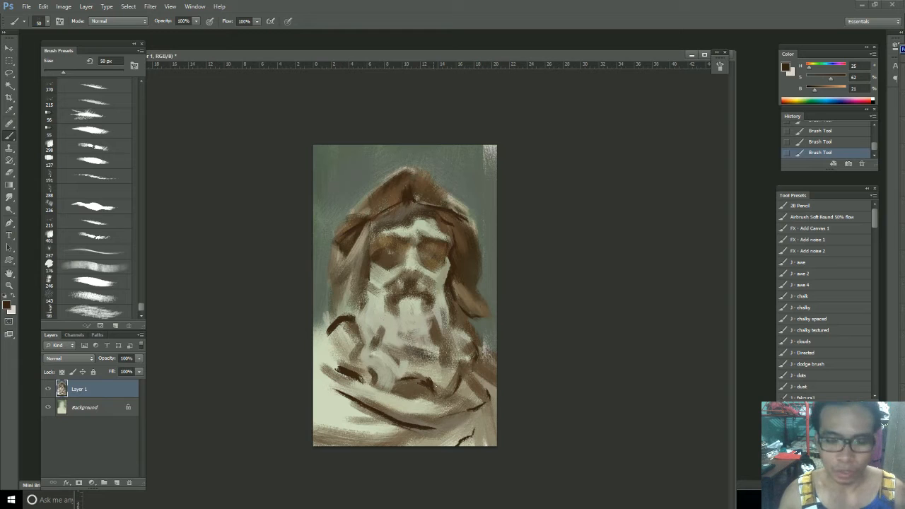
Step: Outline the beard's lower-right curl and add thin dark lid lines in the right eye with dark brown (25, 62, 21)
drag(439, 393, 460, 378)
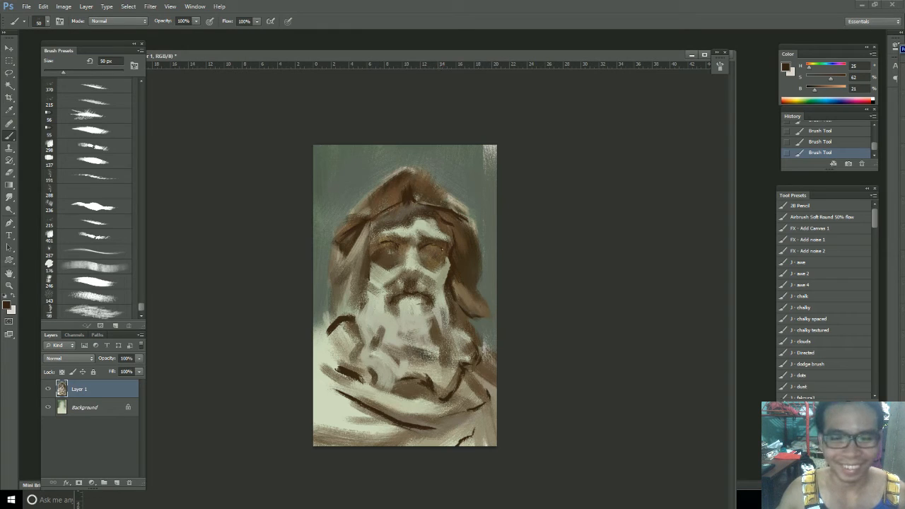
key(ctrl+z)
drag(441, 249, 438, 254)
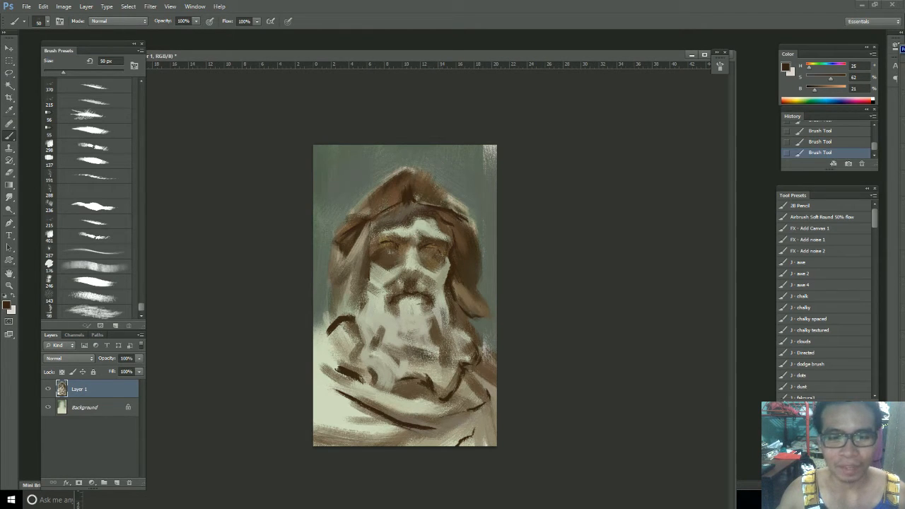
mouse_move(428, 248)
mouse_down()
mouse_move(438, 248)
mouse_move(427, 254)
mouse_up()
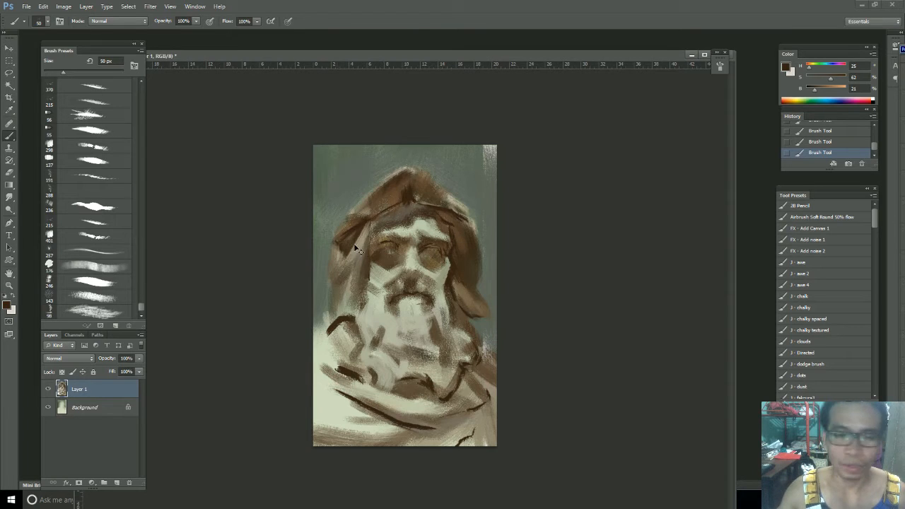
Step: Line the hood's left inner edge beside the face and add small dark accents between the lower beard curls
drag(368, 243, 359, 286)
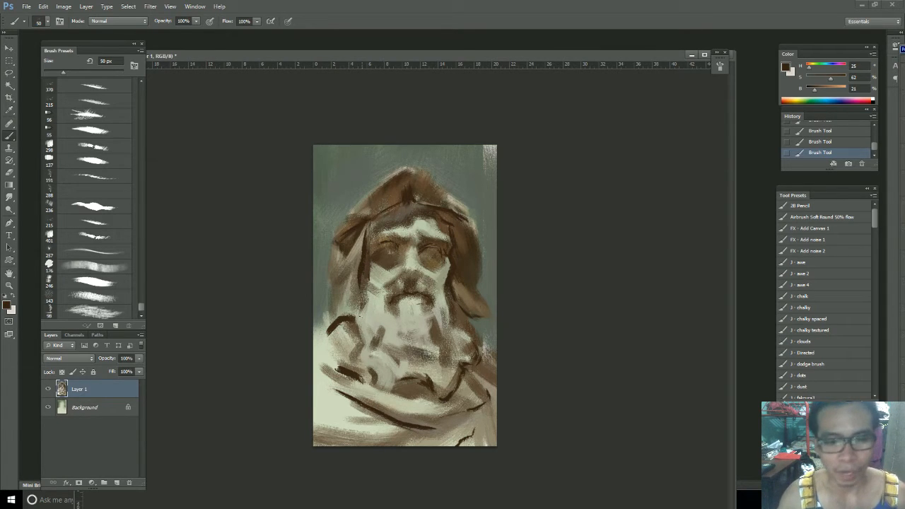
drag(358, 286, 356, 311)
key(ctrl+z)
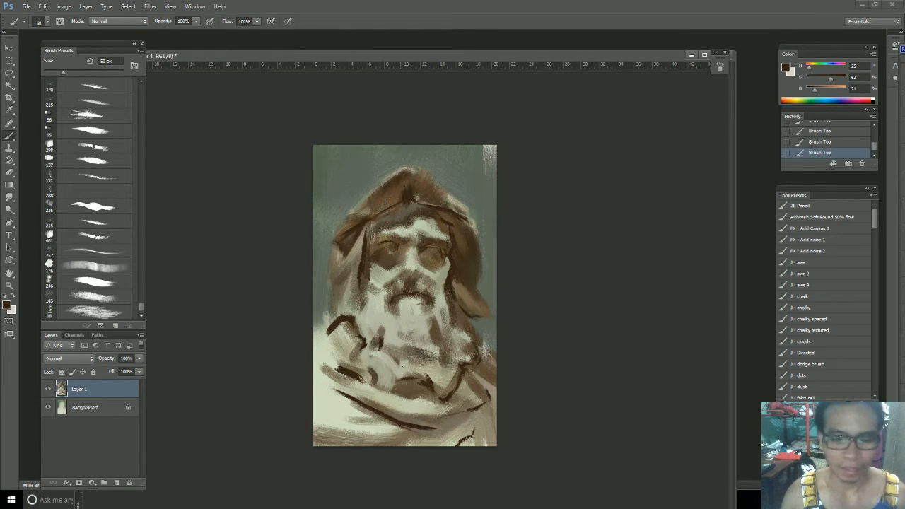
drag(394, 358, 399, 366)
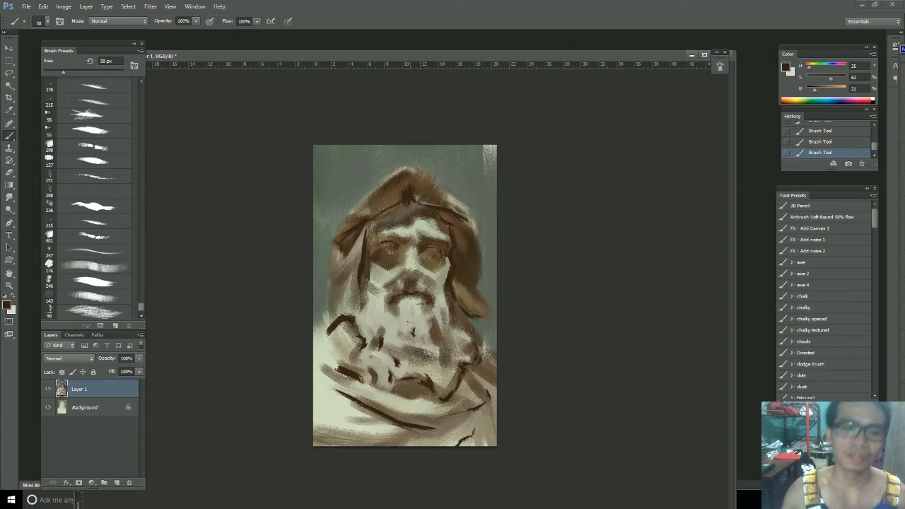
Step: Switch to the textured 143 px brush preset, try a broad 150 px stroke over the beard, and reduce the brush to 60 px
click(103, 301)
drag(359, 338, 378, 346)
key(bracketright)
key(bracketright)
key(bracketright)
drag(364, 303, 423, 354)
key(ctrl+z)
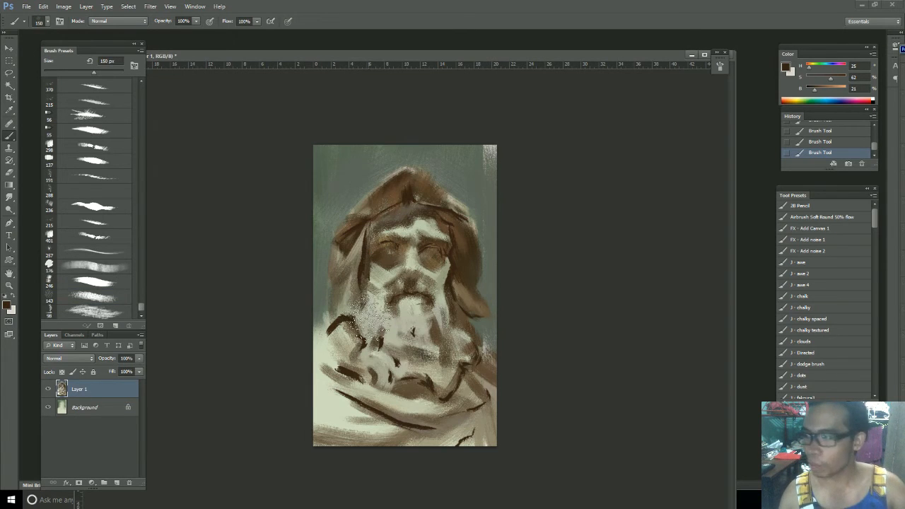
key(bracketleft)
key(bracketleft)
key(bracketleft)
key(bracketleft)
key(bracketleft)
key(bracketleft)
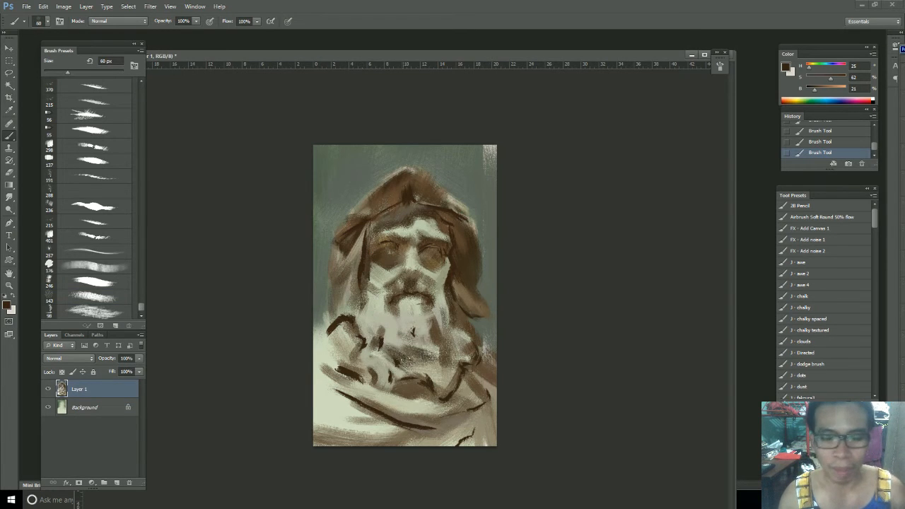
Step: Shade between the beard's central curls with sampled browns (32, 40, 36) and (32, 44, 33) at 20 to 35 px
alt+click(388, 319)
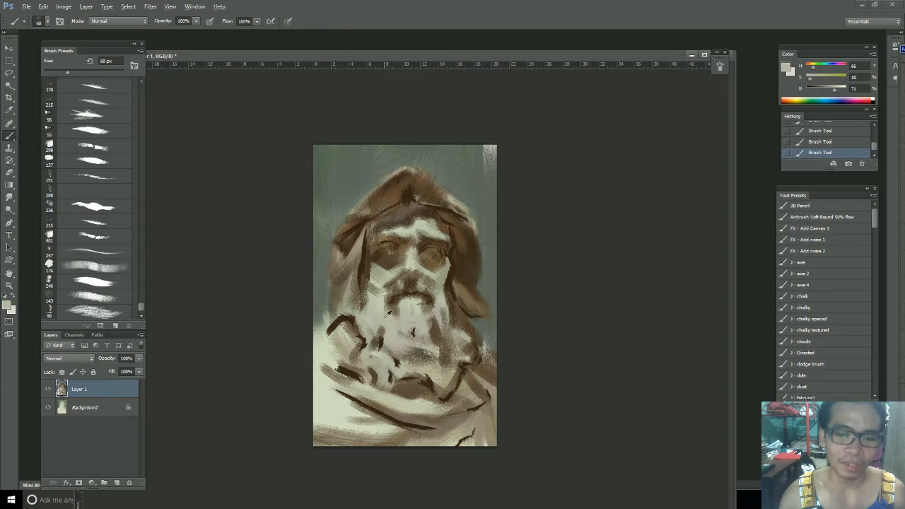
alt+click(441, 261)
key(bracketleft)
alt+click(442, 327)
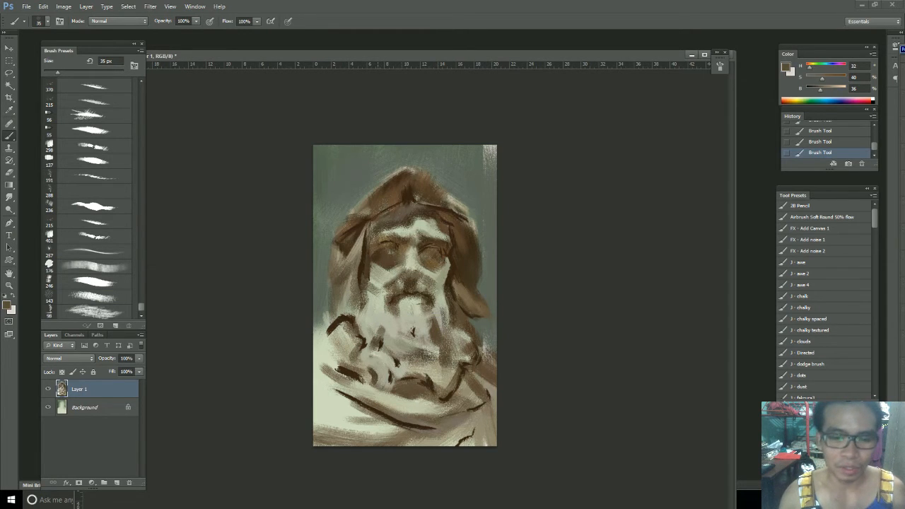
key(bracketleft)
key(bracketleft)
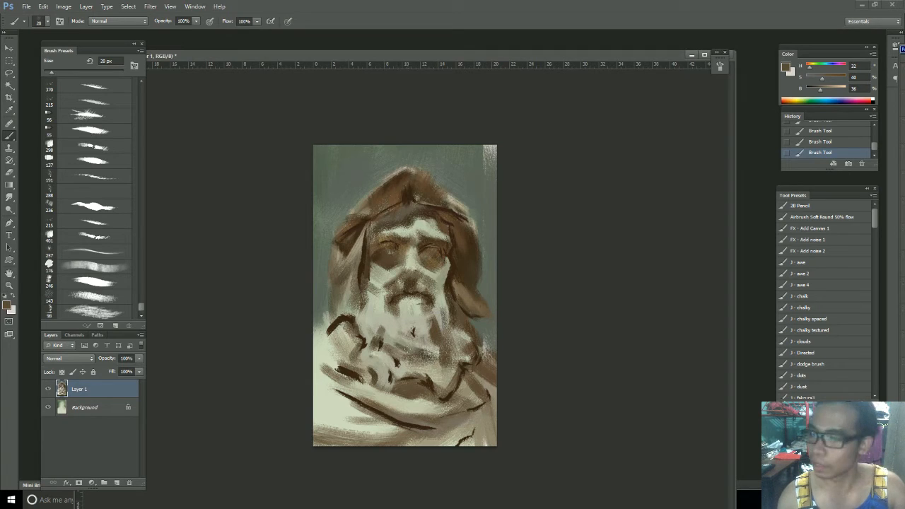
alt+click(417, 352)
alt+click(434, 332)
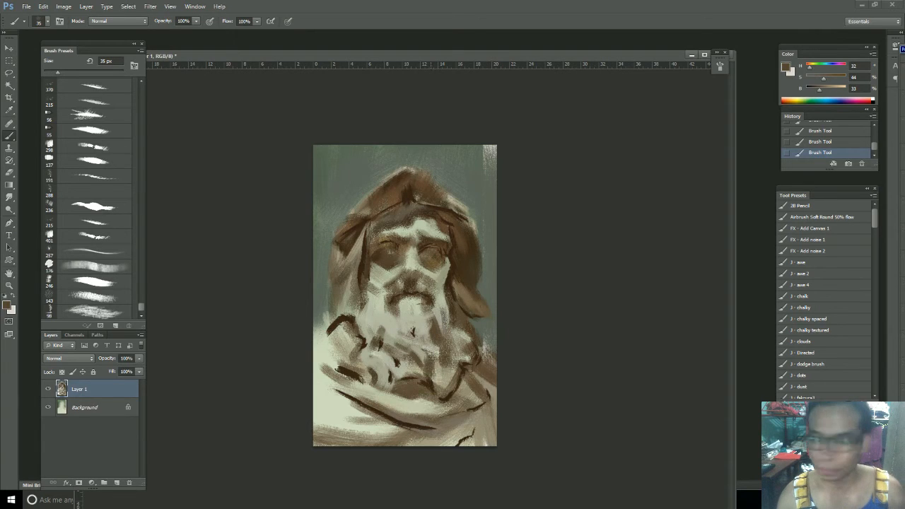
Step: Soften the beard's lower-right edge with beige-brown (48, 22, 54) and block a dark brown (27, 58, 22) shadow beneath it at 35 px
alt+click(442, 379)
alt+click(444, 382)
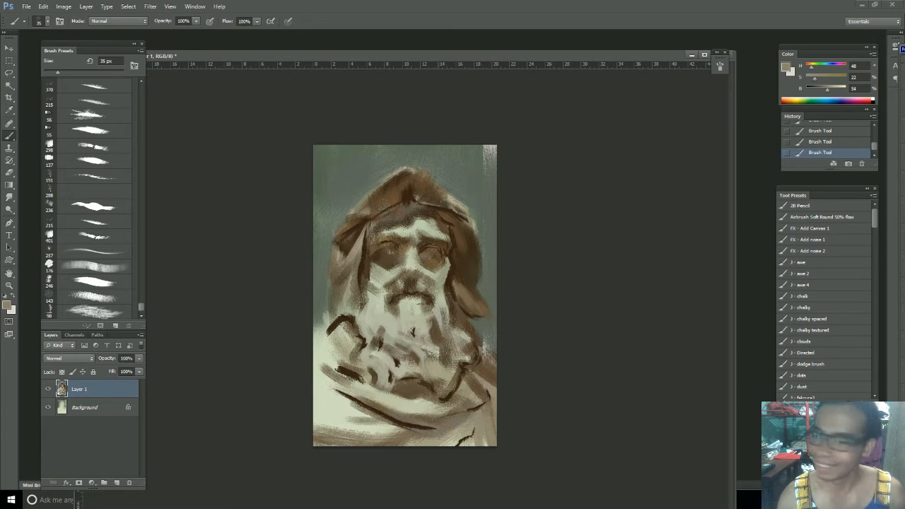
alt+click(430, 388)
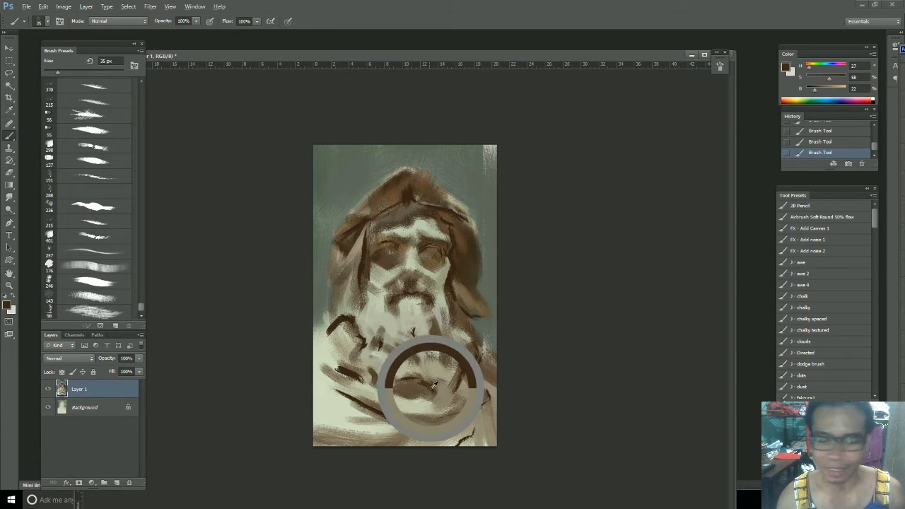
mouse_move(437, 412)
mouse_down()
mouse_move(458, 406)
mouse_move(460, 376)
mouse_up()
alt+click(444, 388)
Step: Model the beard's right-side curls with sampled light beige (68, 13, 73) and mid brown (32, 42, 35) at 35 px
alt+click(432, 347)
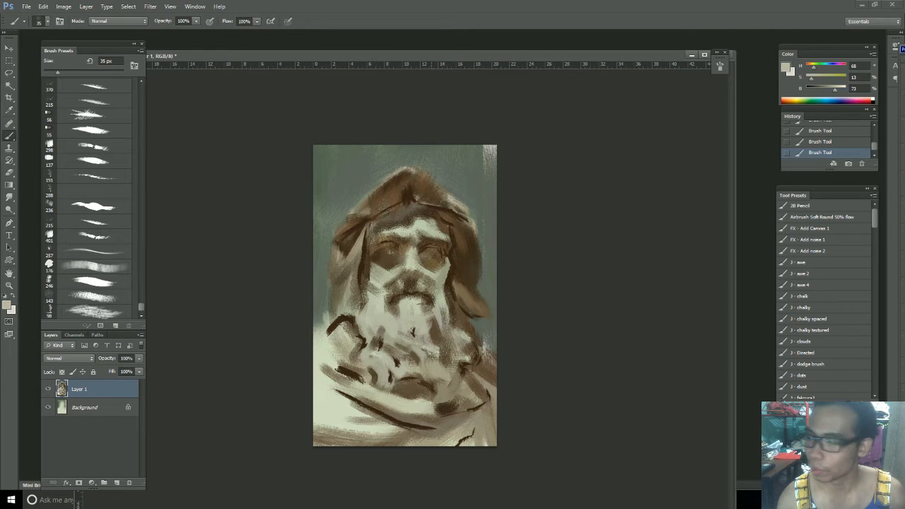
alt+click(439, 337)
mouse_move(442, 353)
mouse_down()
mouse_move(444, 365)
mouse_move(457, 358)
mouse_up()
alt+click(437, 341)
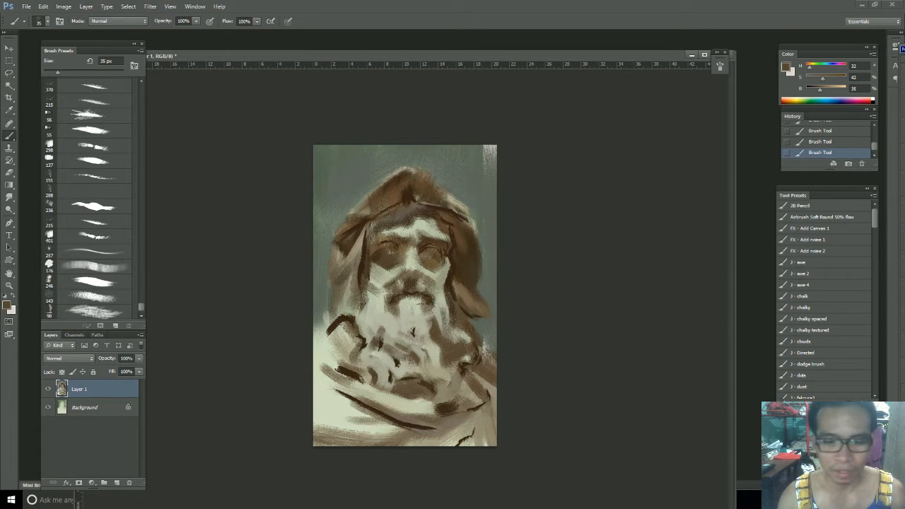
Step: Refine the small curl at the beard's right edge with dark brown (24, 62, 22) and mid brown (32, 42, 35) at 25 px
alt+click(464, 365)
key(bracketleft)
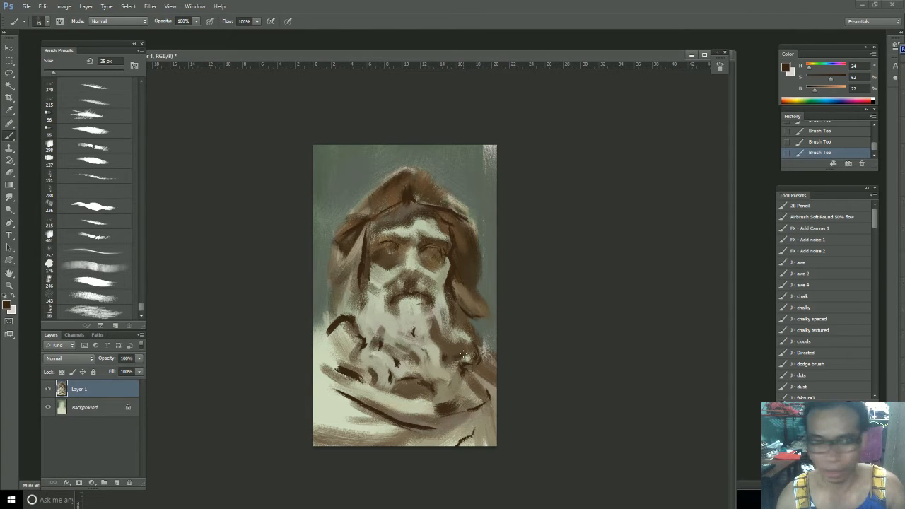
alt+click(458, 354)
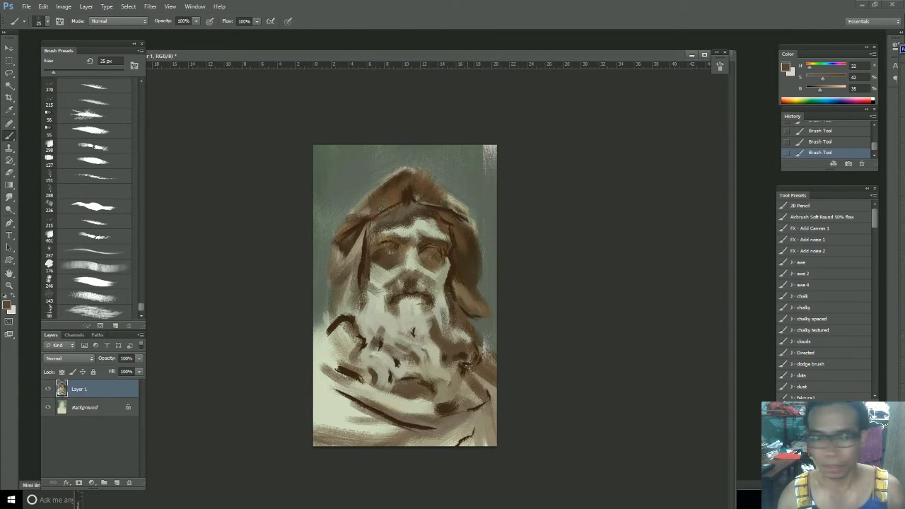
alt+click(467, 361)
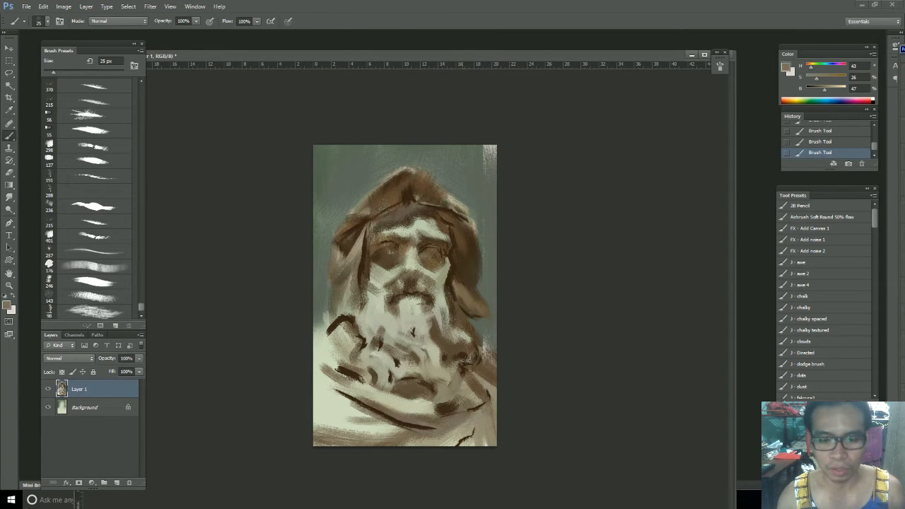
Step: Paint dark curls and mid-brown (39, 31, 39) tones where the beard's right edge meets the shoulder, then sample light beige (54, 13, 60)
alt+click(476, 354)
mouse_move(478, 351)
mouse_down()
mouse_move(473, 377)
mouse_move(468, 366)
mouse_move(473, 376)
mouse_move(462, 377)
mouse_move(472, 389)
mouse_move(457, 394)
mouse_move(473, 389)
mouse_up()
alt+click(467, 360)
alt+click(465, 351)
mouse_move(464, 386)
mouse_down()
mouse_move(457, 399)
mouse_move(484, 390)
mouse_move(487, 350)
mouse_up()
alt+click(470, 370)
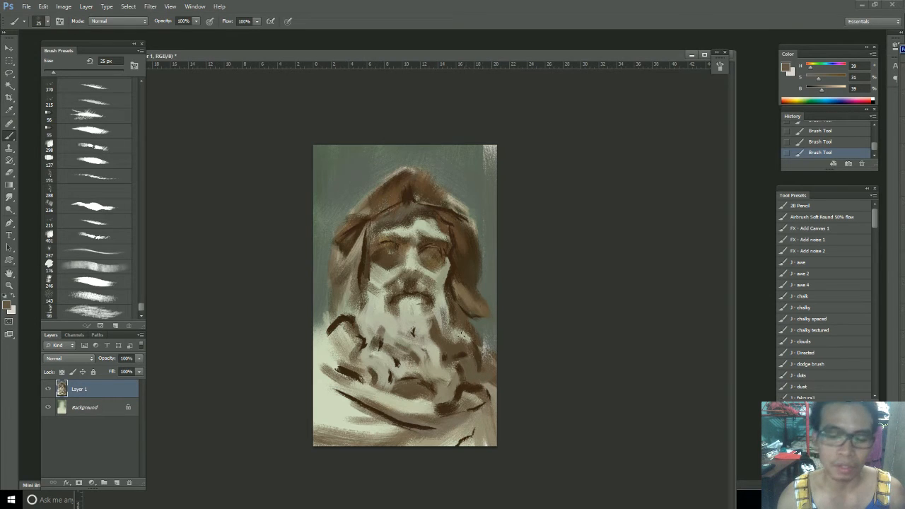
alt+click(464, 332)
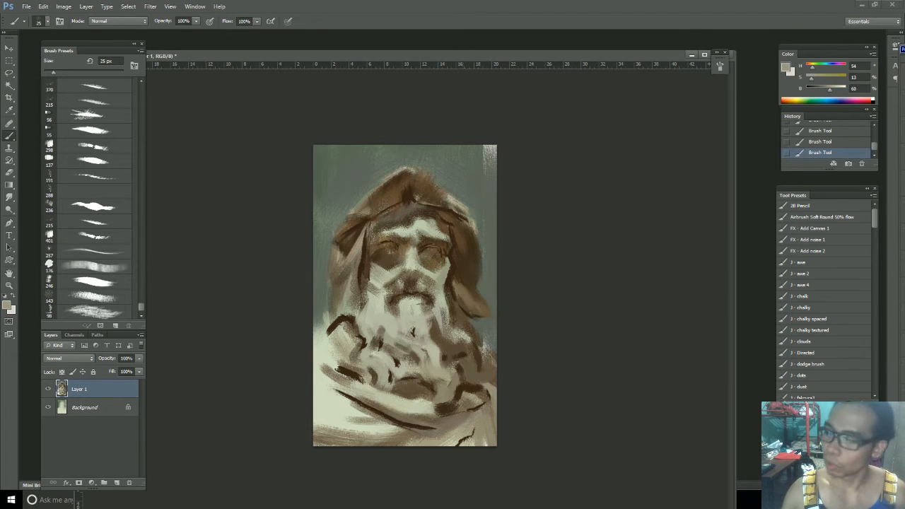
Step: Fill the area between the beard's right edge and the shoulder with sampled dark browns at 40 px
alt+click(446, 292)
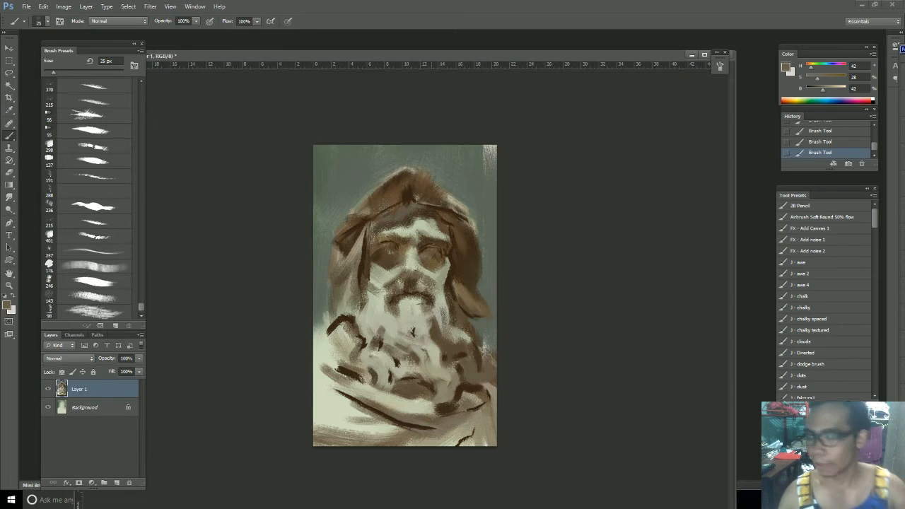
key(bracketright)
alt+click(449, 292)
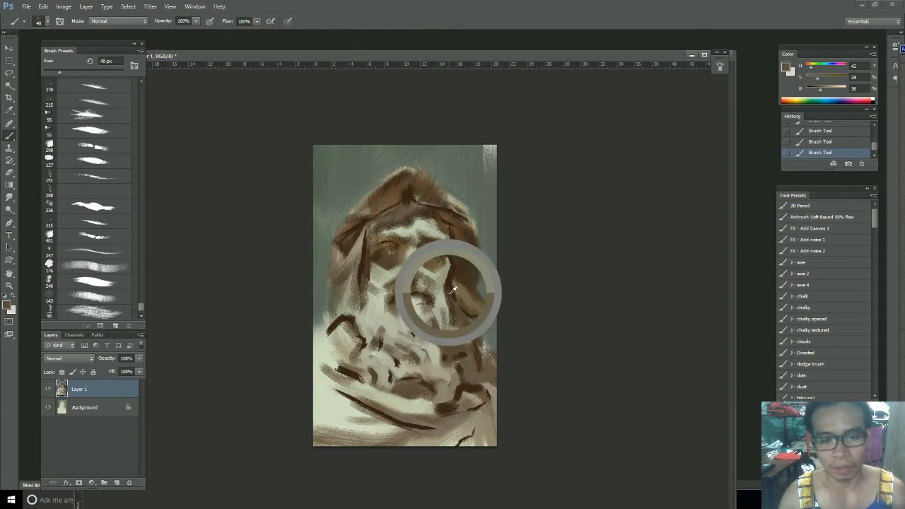
drag(479, 330, 495, 363)
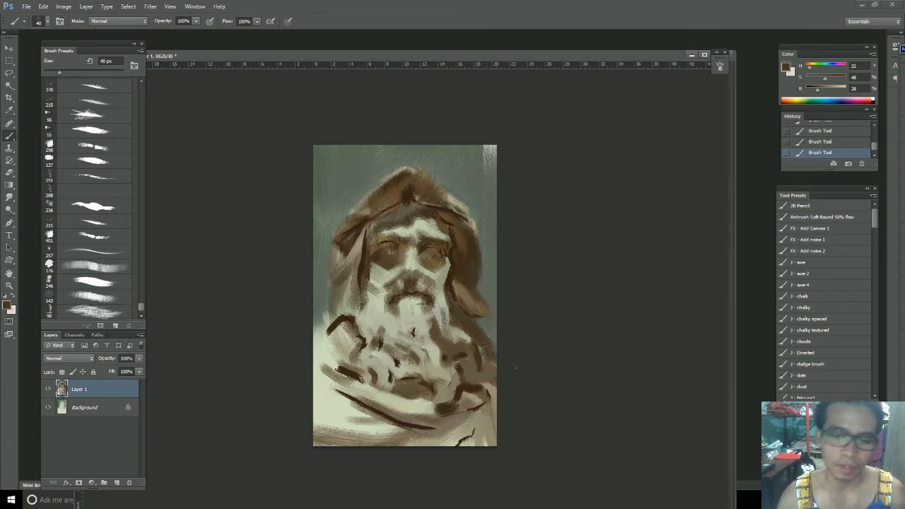
Step: Add light strands along the beard's upper right edge with sampled light beige (78, 13, 72) at 25 px
alt+click(445, 301)
key(bracketleft)
key(bracketleft)
key(bracketleft)
mouse_move(450, 313)
mouse_down()
mouse_move(455, 332)
mouse_move(468, 333)
mouse_up()
drag(464, 332, 472, 340)
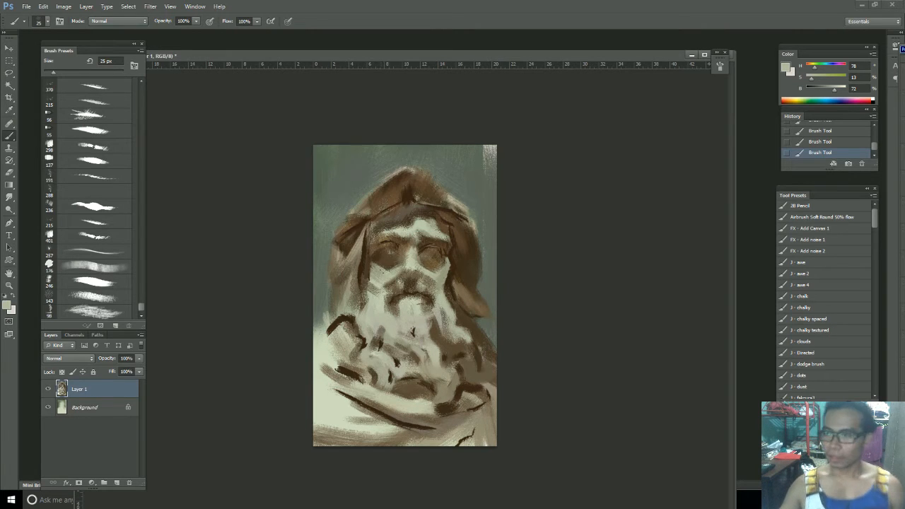
Step: Tint the eye sockets and nose tip with reddish brown (17, 69, 37) at 40 and 25 px, and sample light beige (77, 14, 78)
alt+click(428, 263)
drag(825, 79, 833, 80)
key(bracketright)
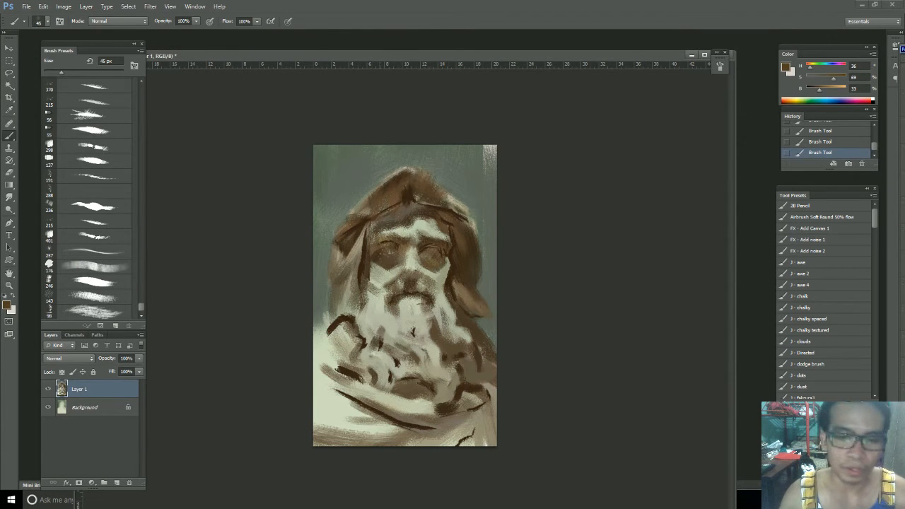
drag(810, 68, 820, 90)
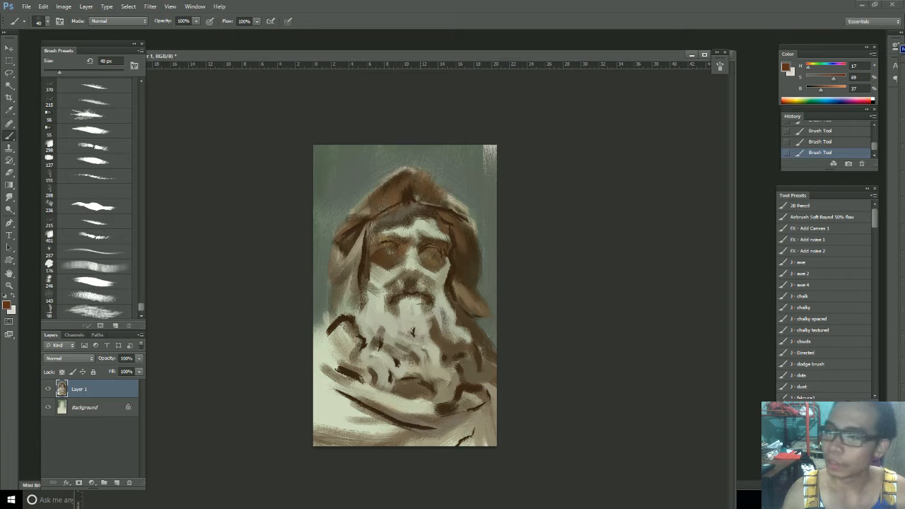
drag(420, 256, 432, 261)
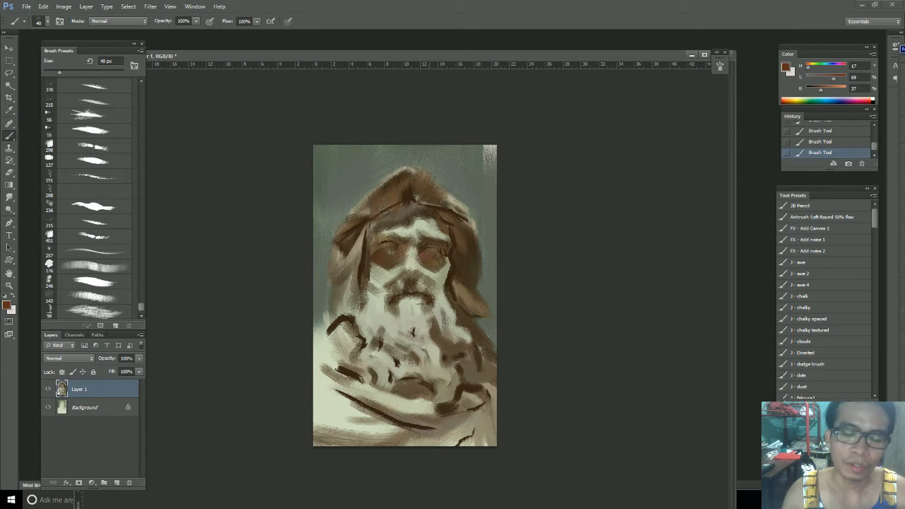
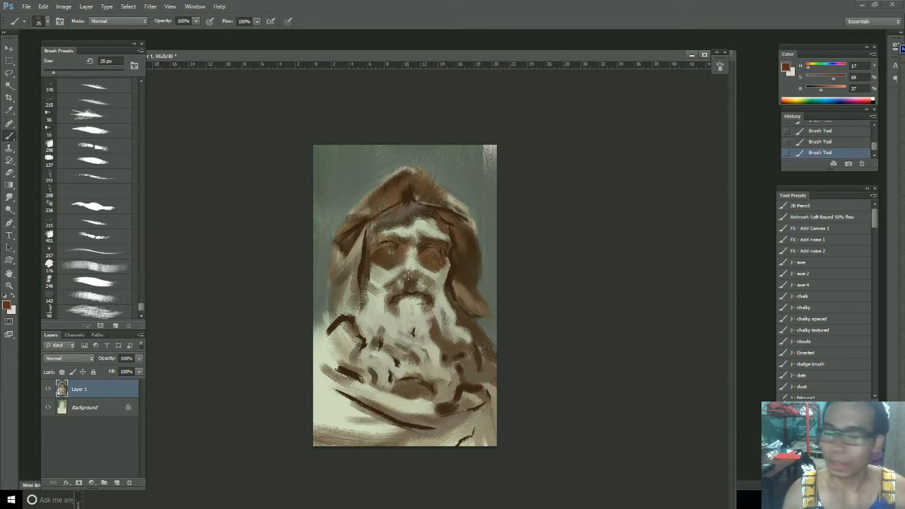
drag(412, 273, 420, 272)
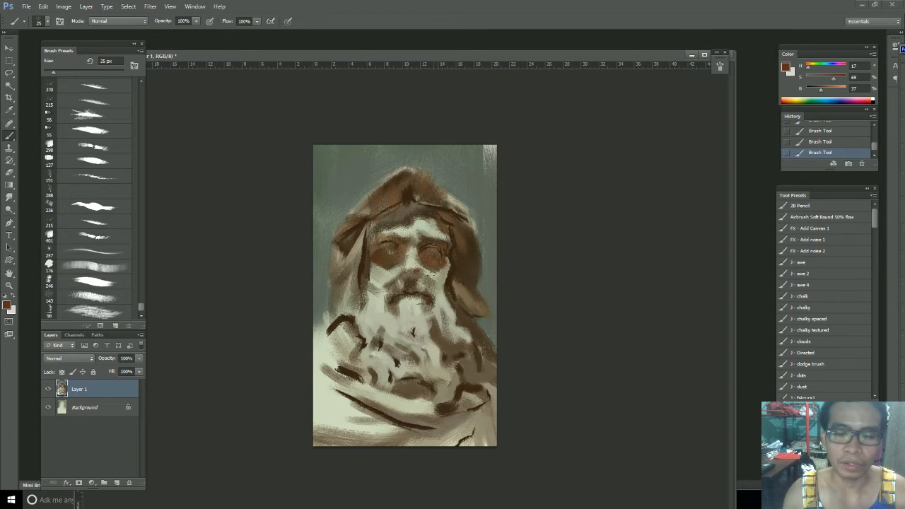
alt+click(418, 244)
alt+click(411, 260)
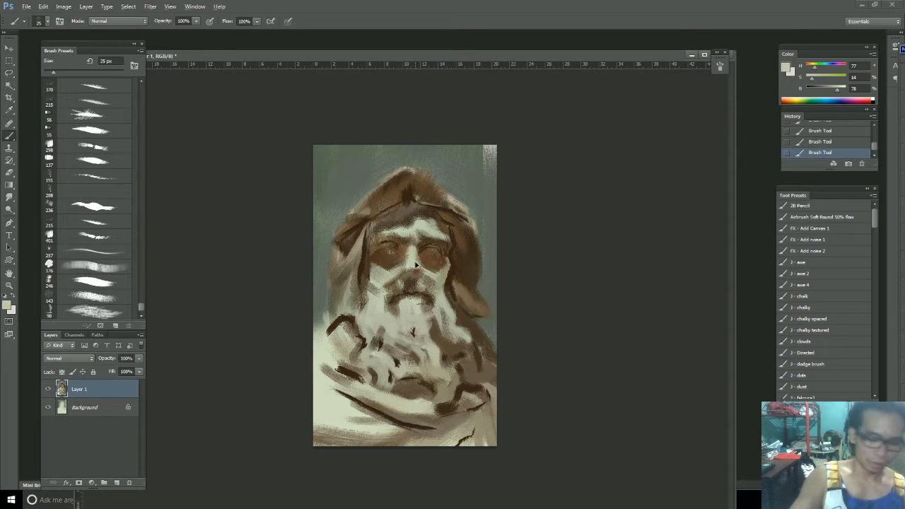
Step: Resample the image to a resolution of 300 pixels/inch
key(ctrl+alt+i)
double_click(407, 215)
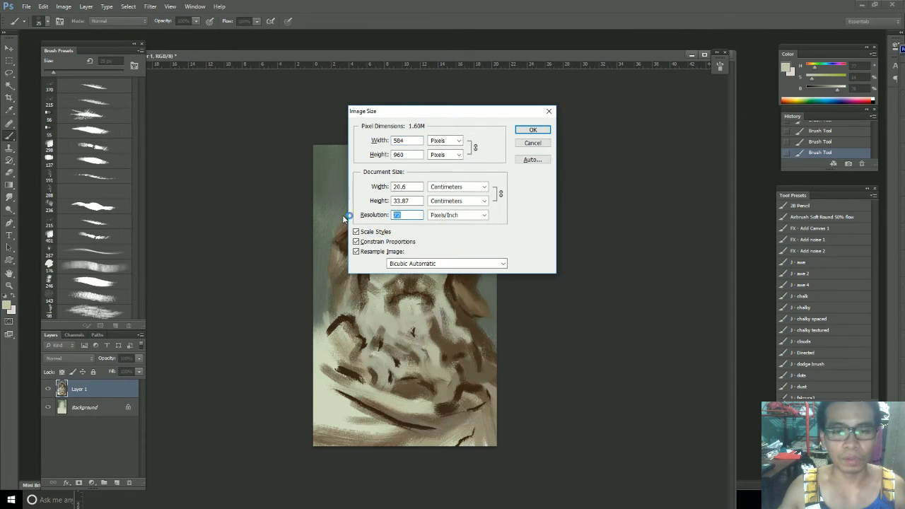
text(300)
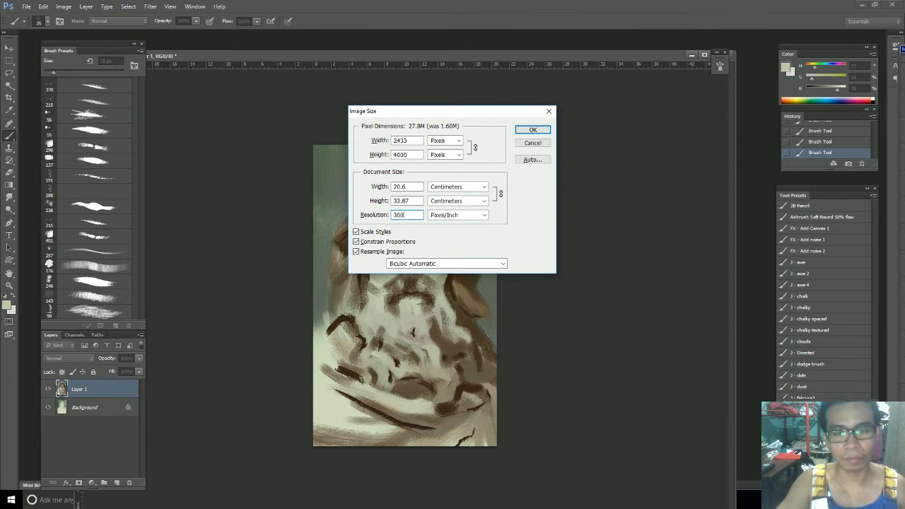
key(Return)
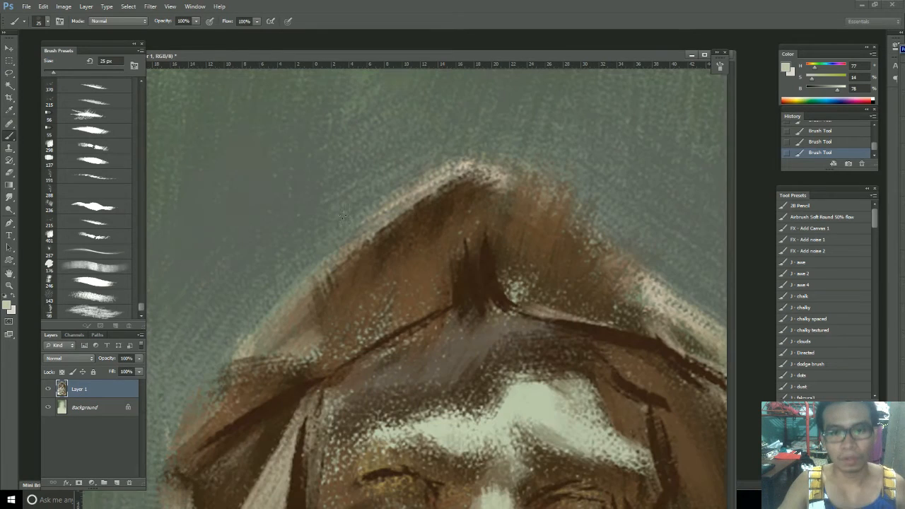
scroll(463, 262, down, 3)
scroll(468, 260, down, 3)
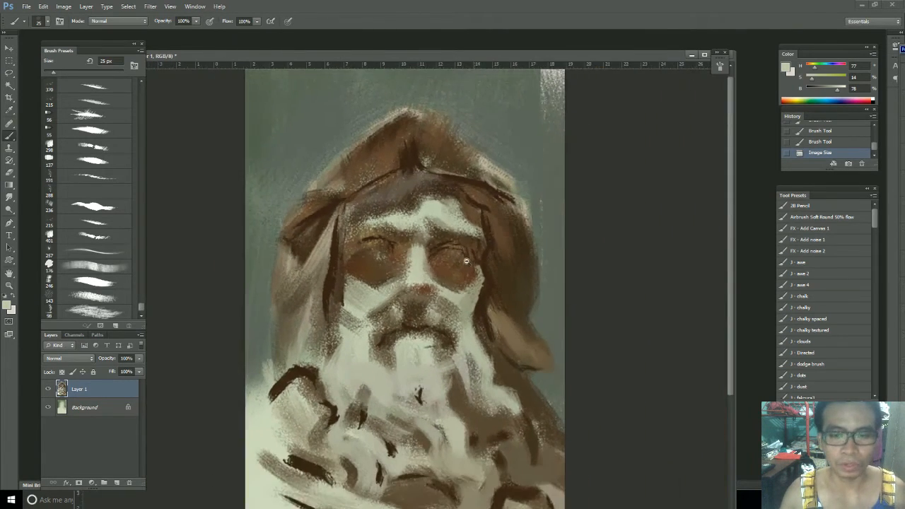
Step: Touch up the nose bridge between the brows with a sampled tone at 25 px, and sample mid brown (41, 31, 41) beside the nose
scroll(426, 258, up, 1)
alt+click(421, 228)
drag(422, 217, 418, 233)
mouse_move(420, 225)
mouse_down()
mouse_move(422, 258)
mouse_move(424, 231)
mouse_up()
alt+click(417, 260)
alt+click(443, 269)
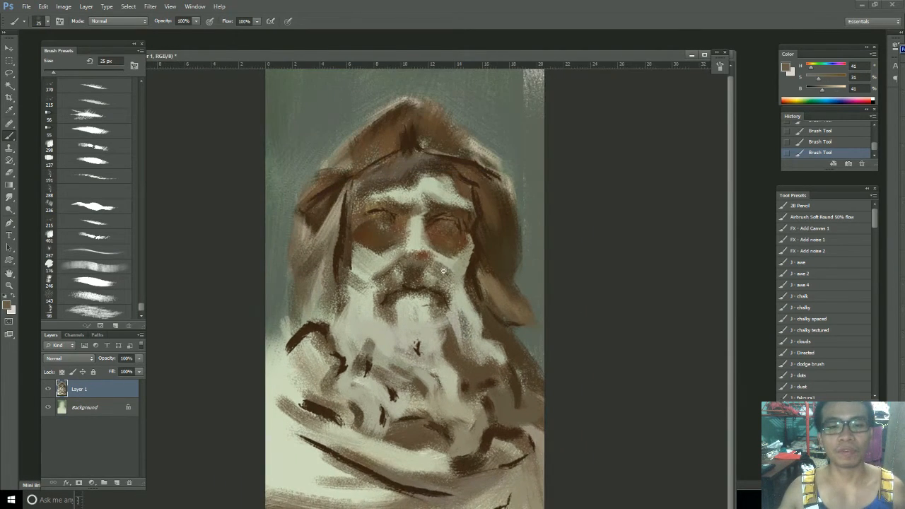
Step: Switch to full screen mode and cover the hood's upper right with sampled brown (31, 52, 36) at 45 px
key(f)
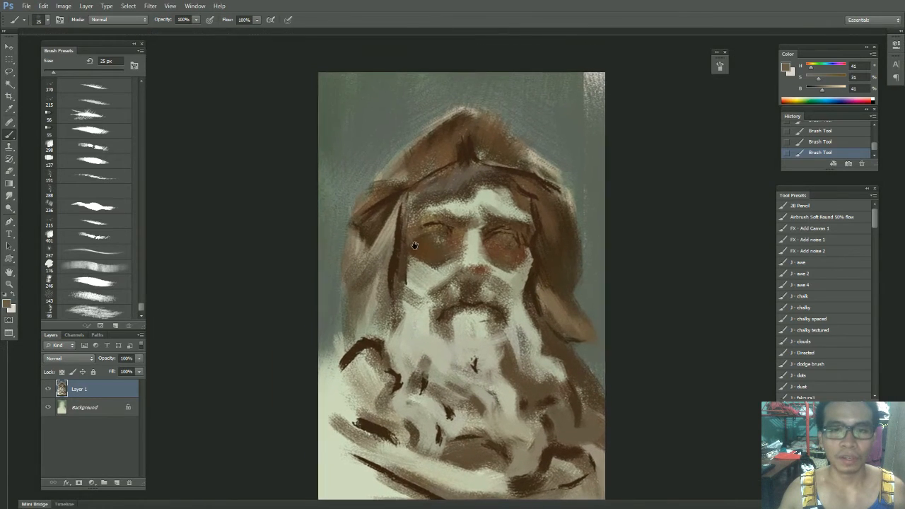
alt+click(485, 137)
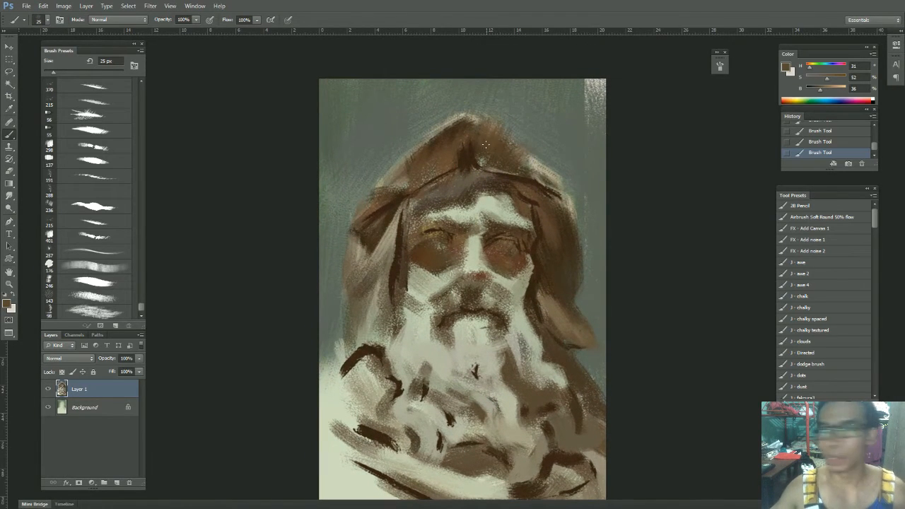
drag(501, 161, 502, 174)
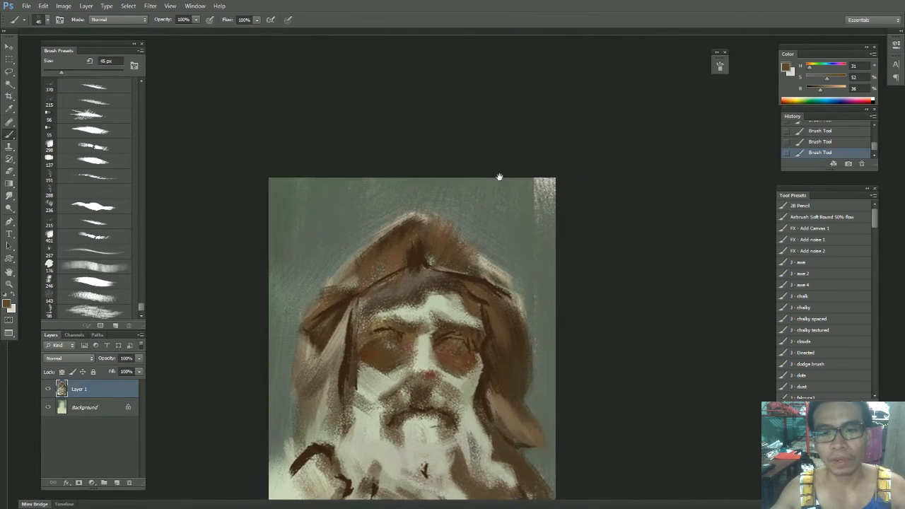
drag(377, 278, 405, 229)
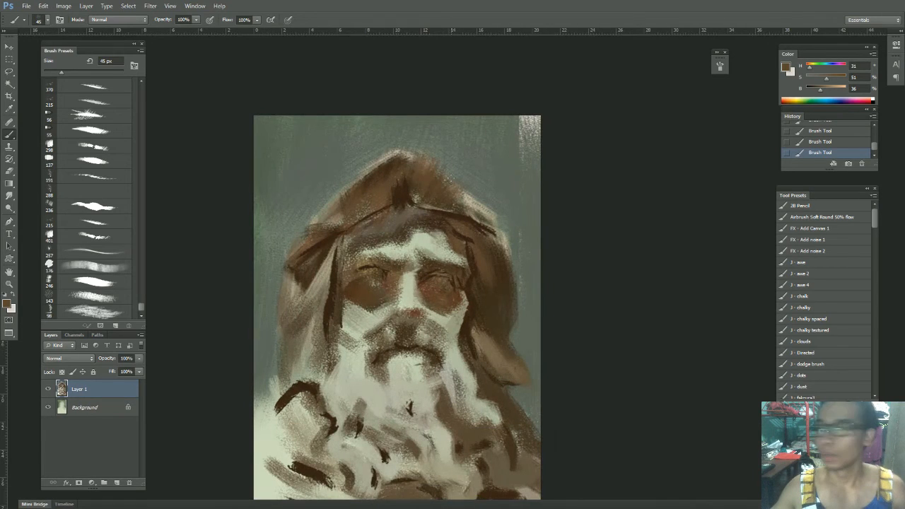
key(bracketright)
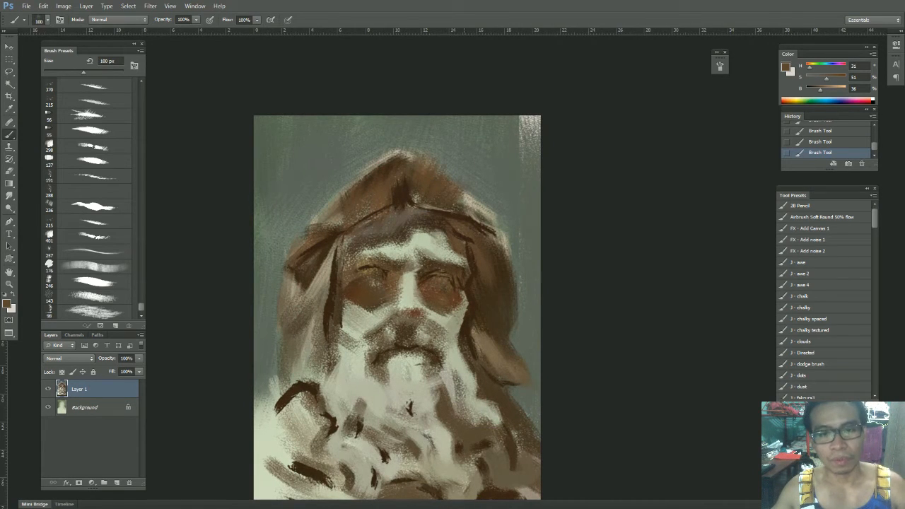
Step: Highlight the hood's peak in pale beige (51, 12, 83) using the 215 px brush preset reduced to 175 px
click(106, 221)
alt+click(483, 199)
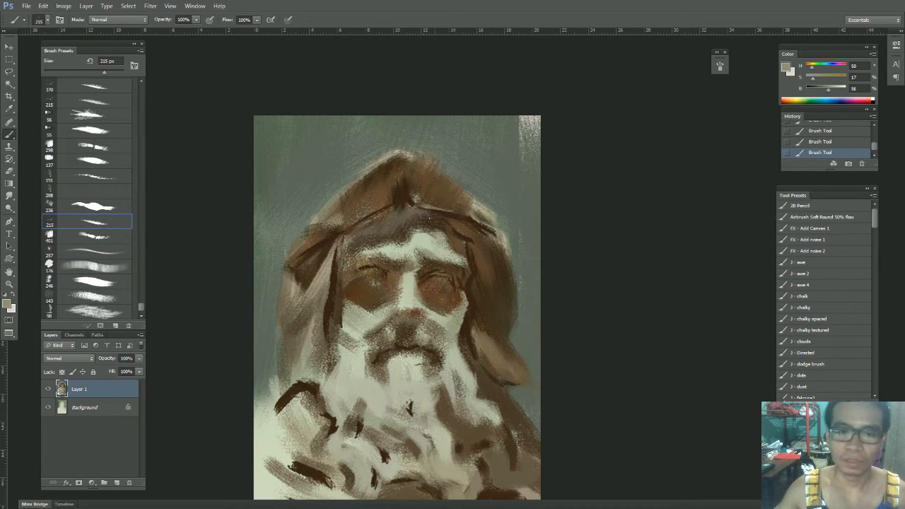
alt+click(409, 286)
mouse_move(816, 68)
mouse_down()
mouse_move(813, 83)
mouse_move(840, 93)
mouse_up()
key(bracketleft)
key(bracketleft)
drag(406, 150, 445, 179)
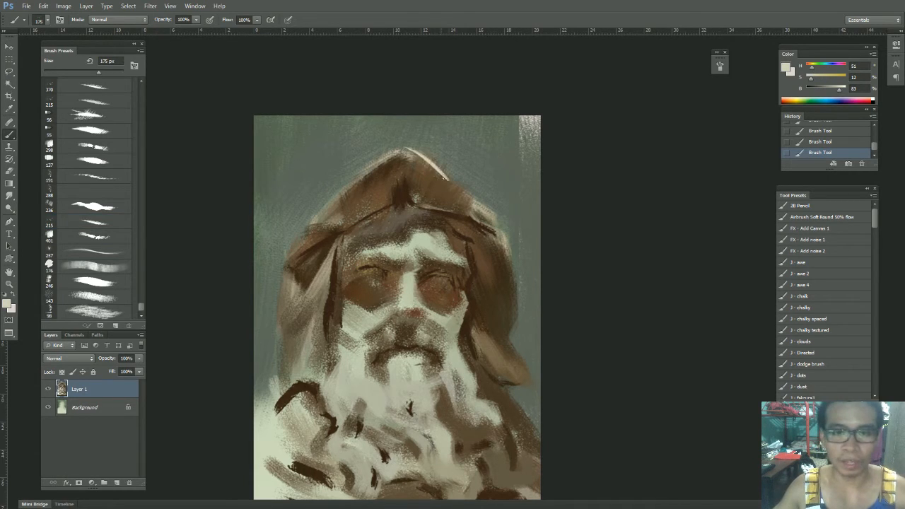
key(ctrl+z)
click(405, 150)
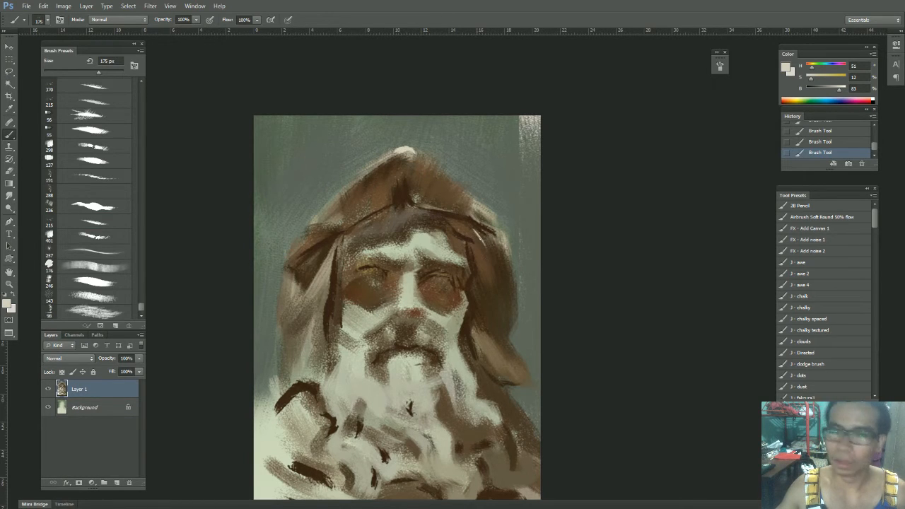
Step: Highlight the fold on the hood's right side in pale beige using the textured 143 px brush preset at a smaller size
mouse_move(454, 219)
mouse_down()
mouse_move(482, 232)
mouse_move(480, 242)
mouse_move(504, 235)
mouse_up()
key(ctrl+z)
click(108, 297)
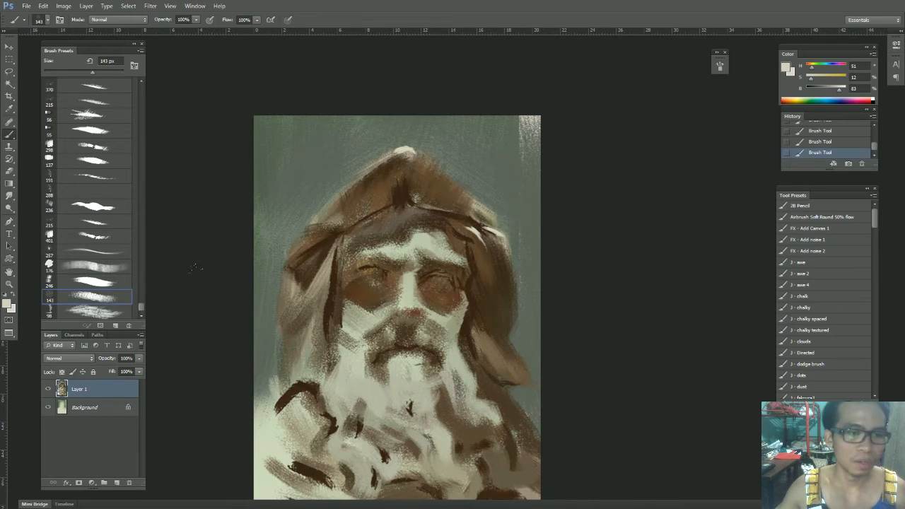
key(bracketleft)
key(bracketleft)
drag(460, 226, 508, 244)
Step: Extend the highlight down the hood's right edge with warm beige (39, 23, 83), finishing with the brush at 90 px
key(bracketleft)
drag(811, 67, 816, 78)
key(bracketright)
mouse_move(474, 240)
mouse_down()
mouse_move(493, 270)
mouse_move(500, 237)
mouse_move(510, 259)
mouse_move(502, 262)
mouse_move(514, 270)
mouse_up()
key(bracketleft)
drag(440, 288, 450, 247)
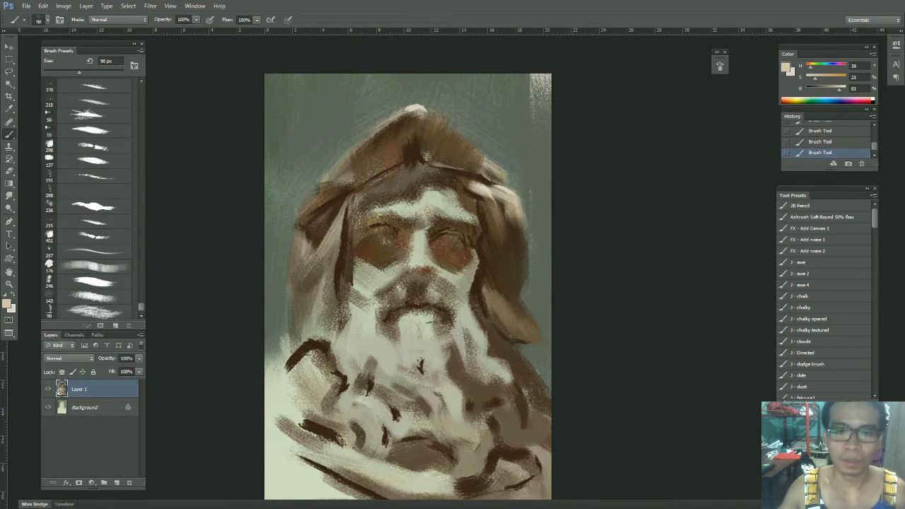
scroll(488, 221, down, 2)
drag(457, 221, 482, 210)
scroll(478, 205, up, 1)
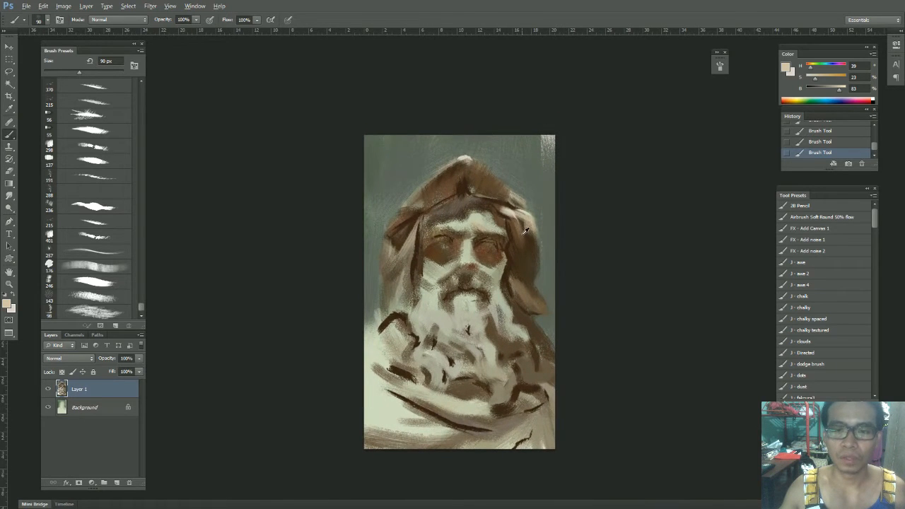
Step: Rework the hood's right and left sides with sampled browns (29, 51, 36) and (33, 34, 49) at 175 px
alt+click(524, 233)
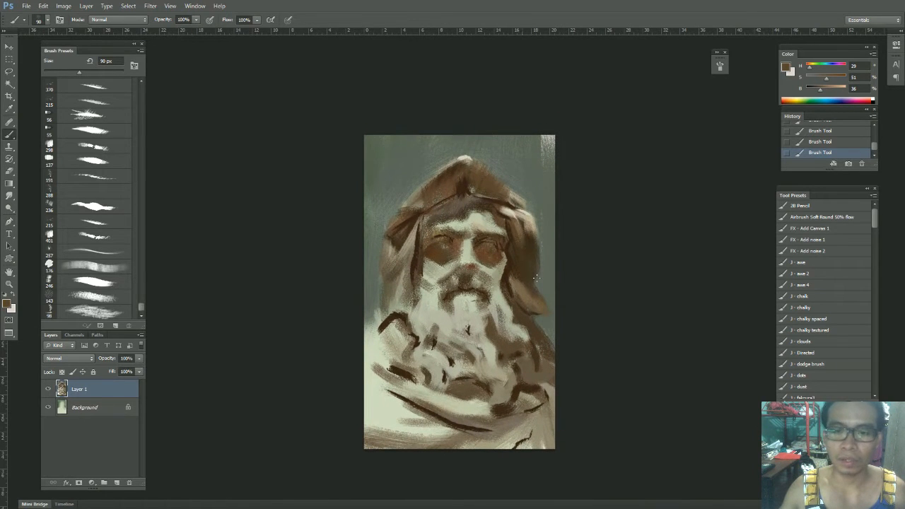
key(bracketright)
key(bracketright)
key(bracketright)
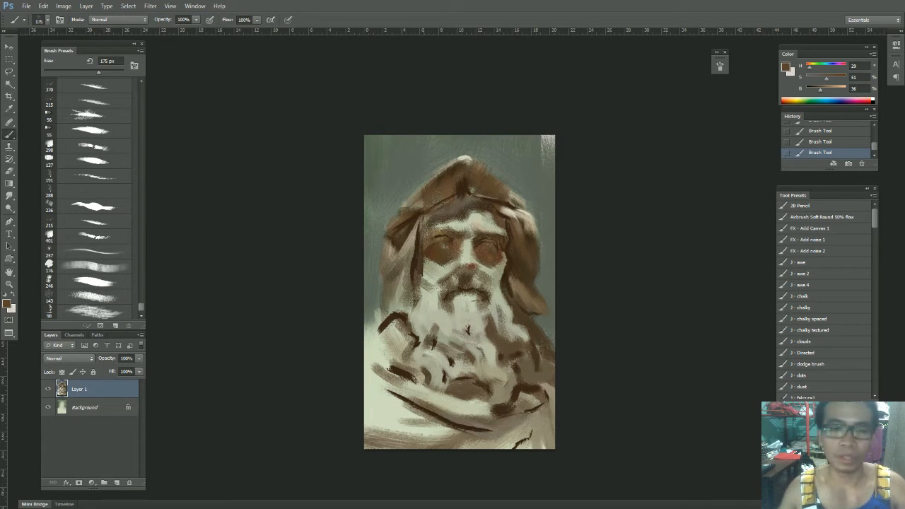
alt+click(408, 214)
alt+click(416, 198)
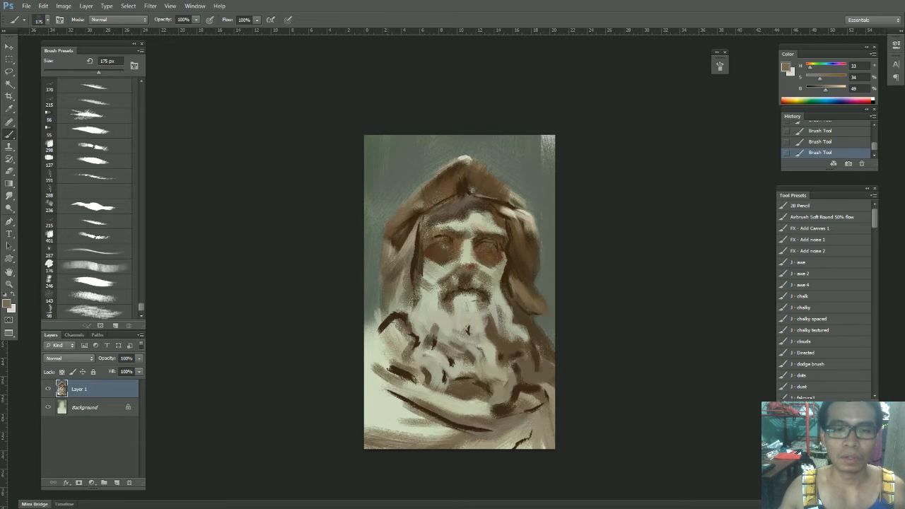
Step: Highlight the hood's left fold with the pale tone sampled from its peak at 60 px, and sample olive brown (71, 16, 40)
alt+click(464, 160)
key(bracketleft)
key(bracketleft)
key(bracketleft)
key(bracketleft)
drag(410, 212, 392, 223)
alt+click(403, 205)
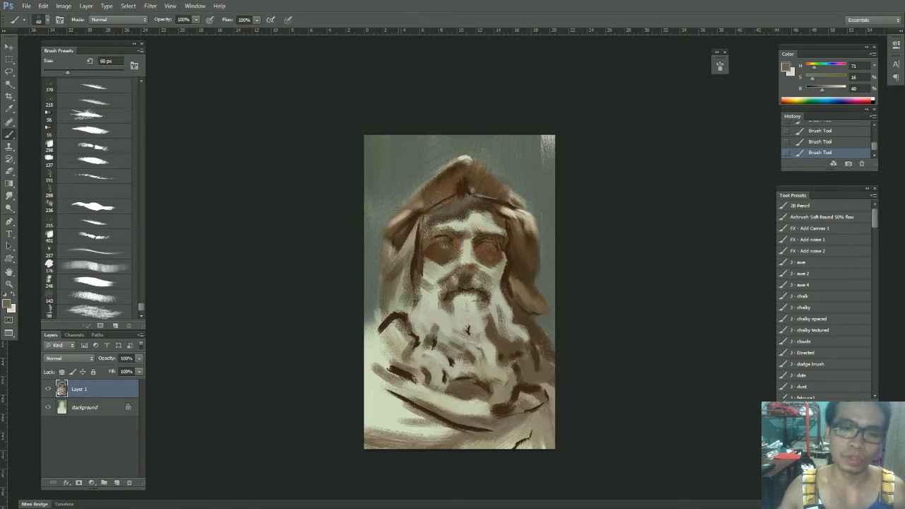
Step: Blend the hood's left fold with sampled brown (28, 54, 39) at 100 px, and sample darker browns (27, 57, 32) and (29, 58, 24) near the peak
alt+click(443, 185)
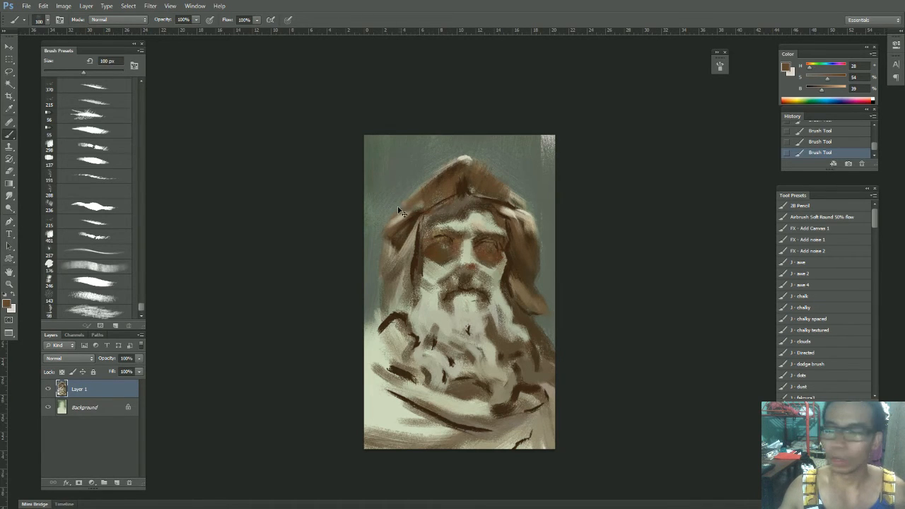
drag(399, 205, 423, 207)
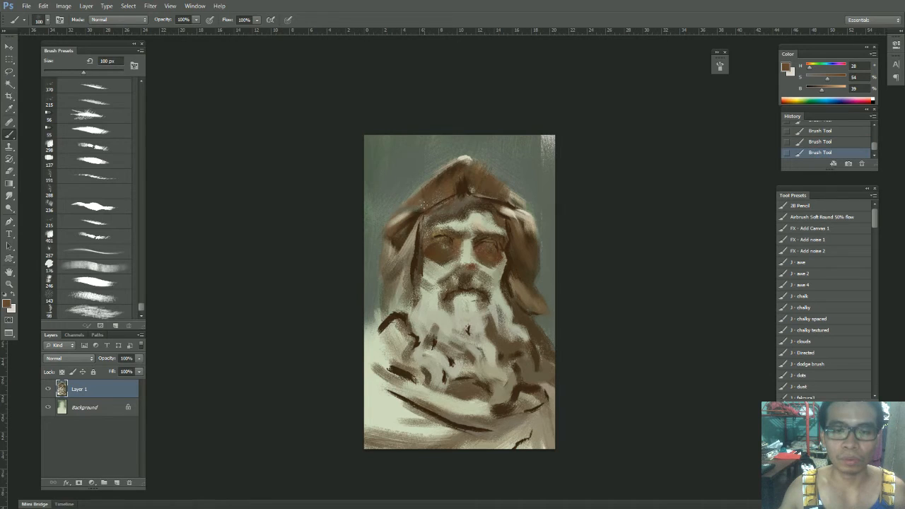
alt+click(450, 170)
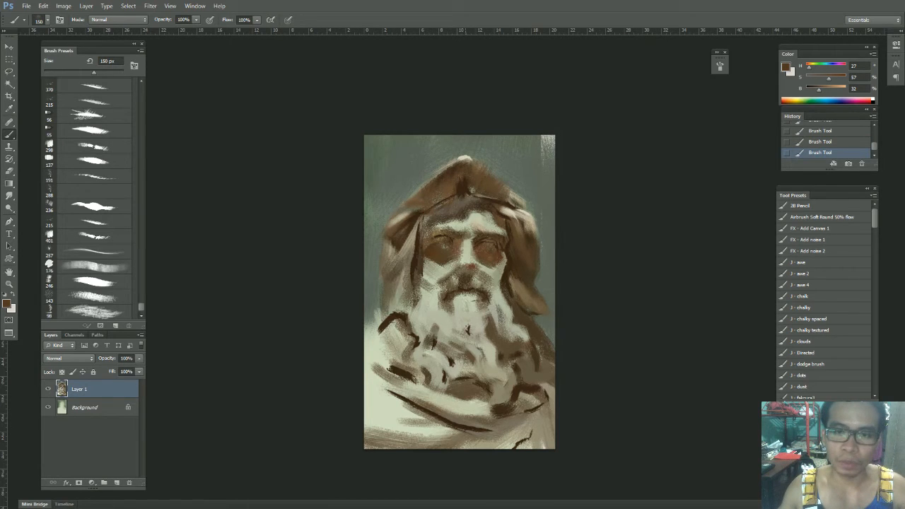
alt+click(459, 166)
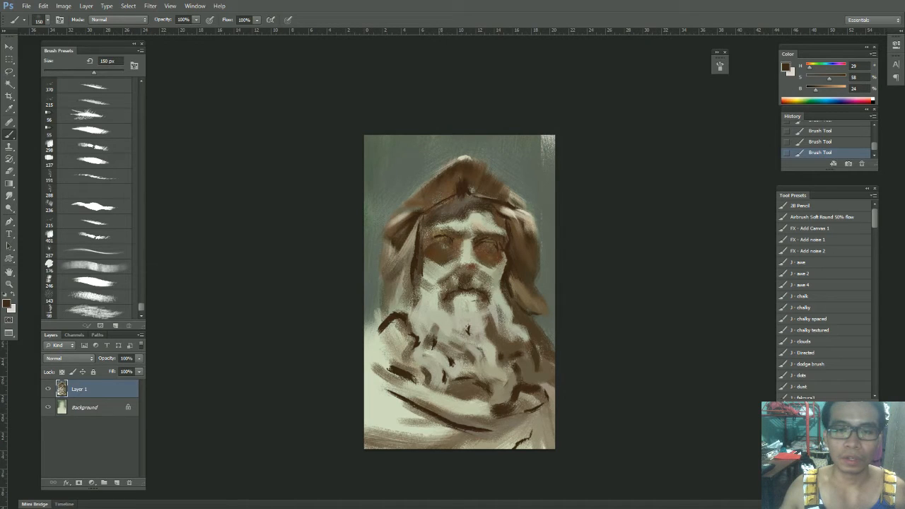
Step: Shade the forehead beneath the hood with grey-brown (29, 17, 35) and set dark brown (29, 43, 25) with the brush at 250 px
mouse_move(829, 79)
mouse_down()
mouse_move(816, 79)
mouse_move(820, 90)
mouse_move(814, 79)
mouse_up()
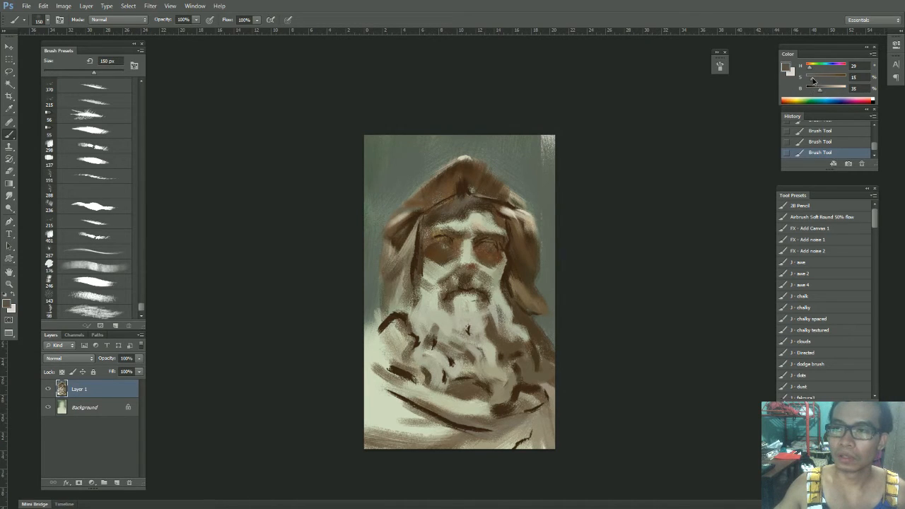
key(bracketright)
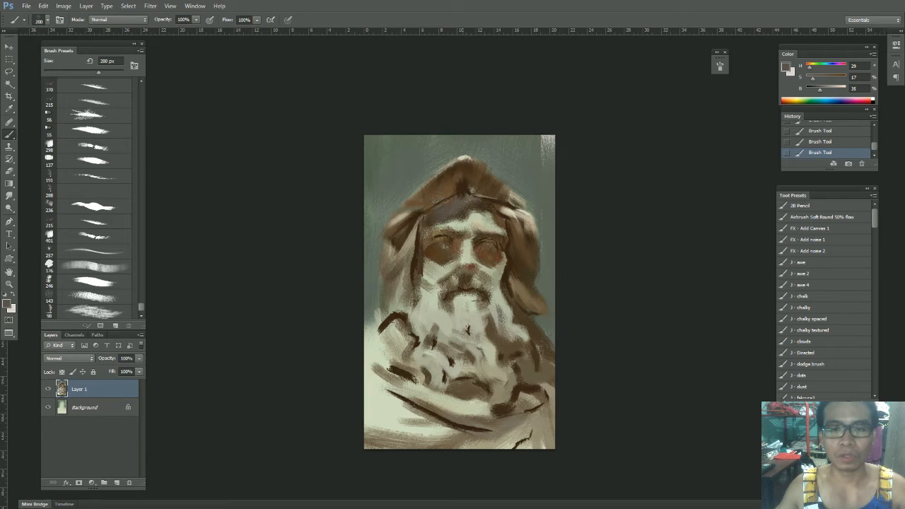
drag(813, 78, 823, 79)
drag(820, 89, 816, 89)
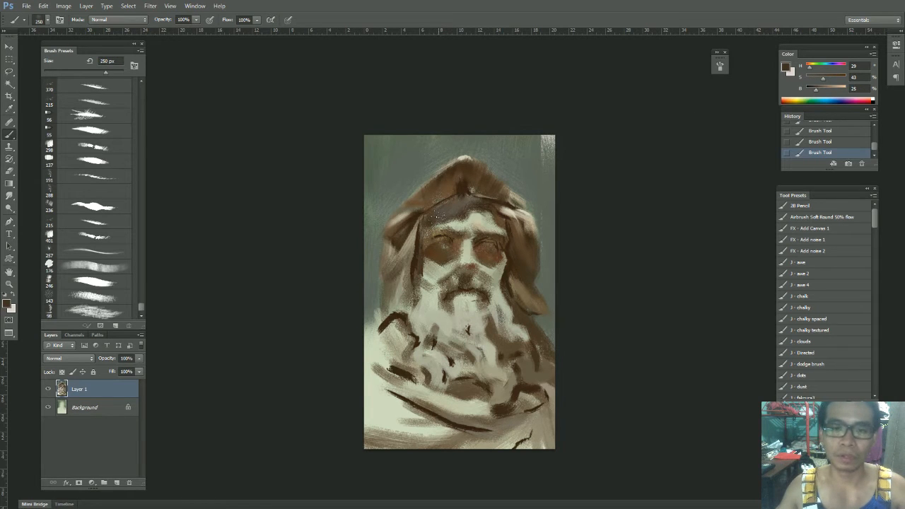
scroll(469, 208, up, 1)
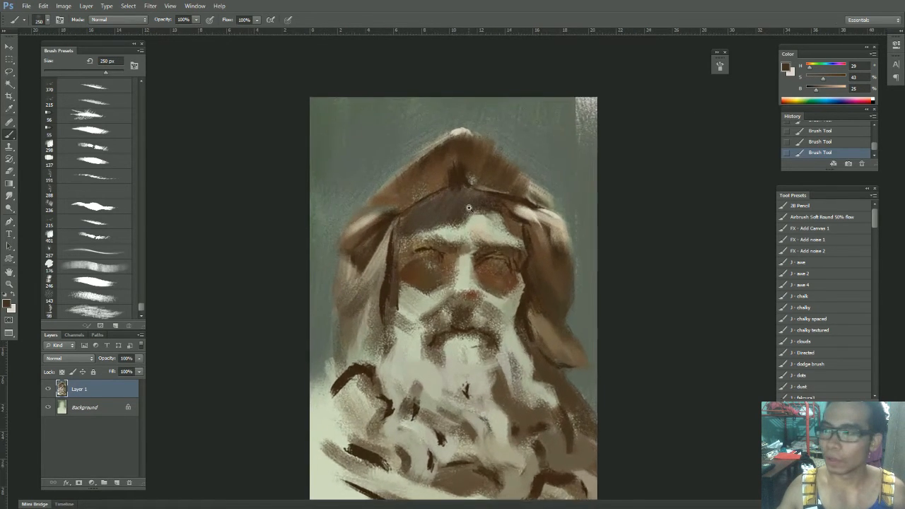
Step: Darken the hood's inner right rim and the forehead shadow beneath it with dark brown (29, 43, 25), reducing the brush to 60 px
scroll(469, 208, up, 2)
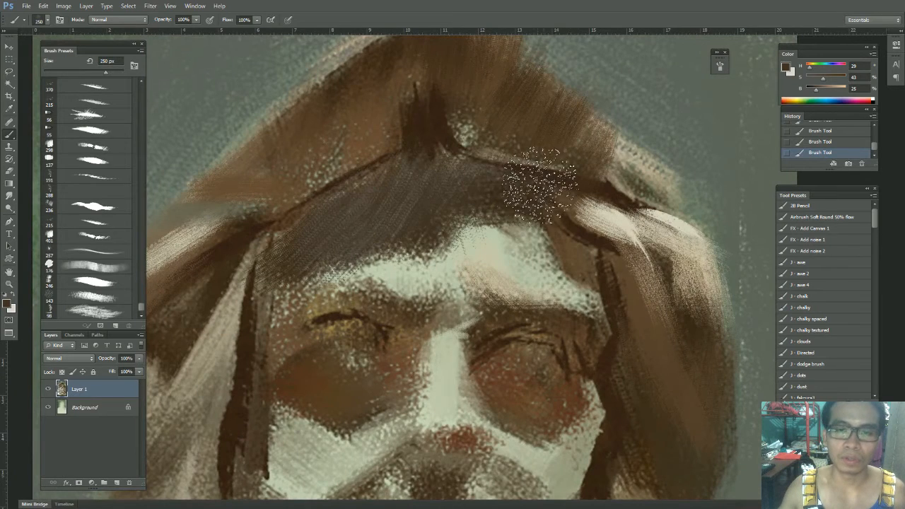
key(bracketleft)
key(bracketleft)
key(bracketleft)
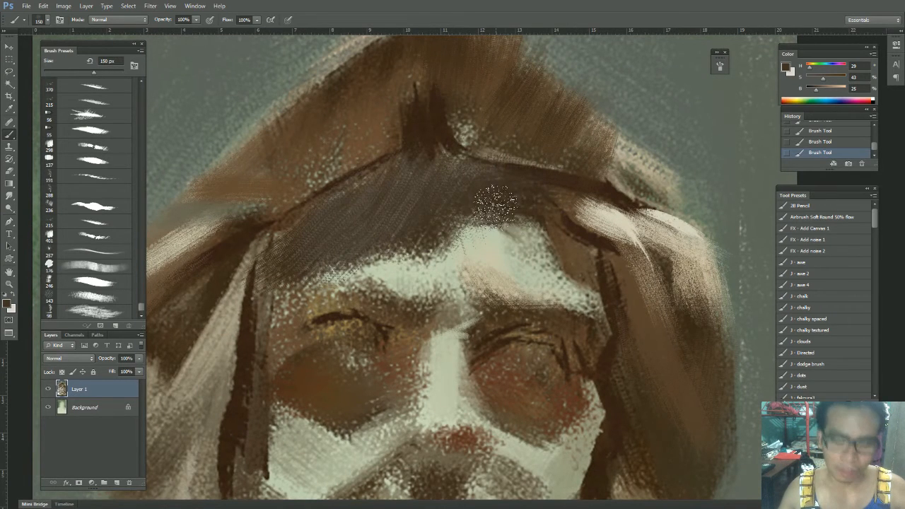
key(bracketleft)
key(bracketleft)
key(bracketleft)
key(bracketleft)
key(bracketleft)
key(bracketleft)
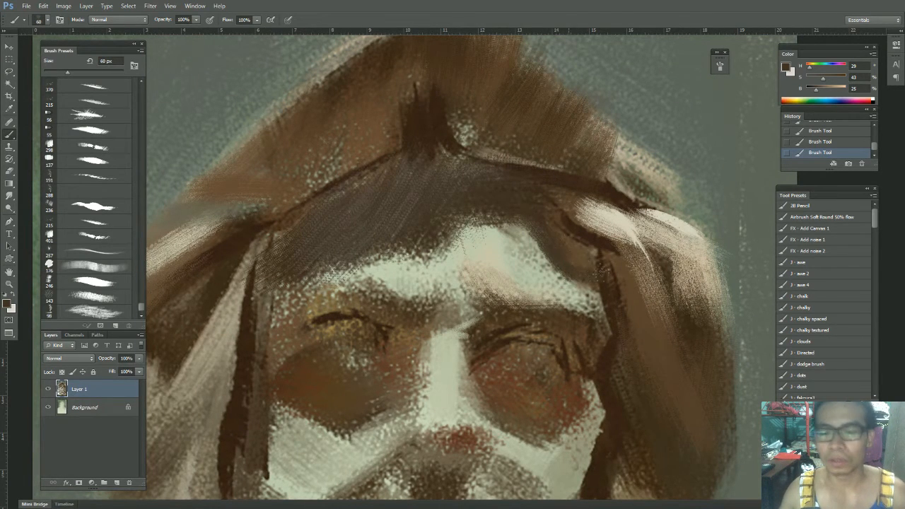
Step: Sample grey-green (108, 10, 41) and olive grey (51, 26, 40) from the area along the hood's lower left edge
scroll(602, 299, down, 4)
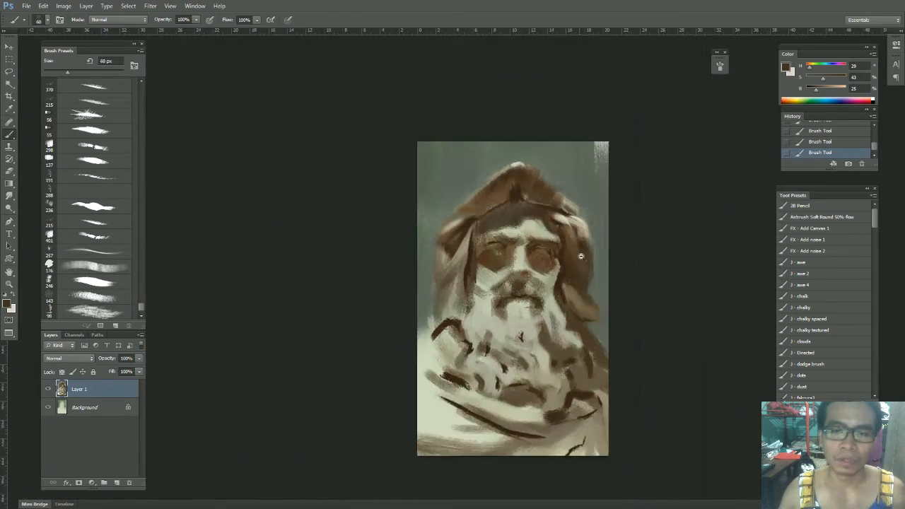
scroll(579, 256, down, 2)
scroll(580, 256, up, 4)
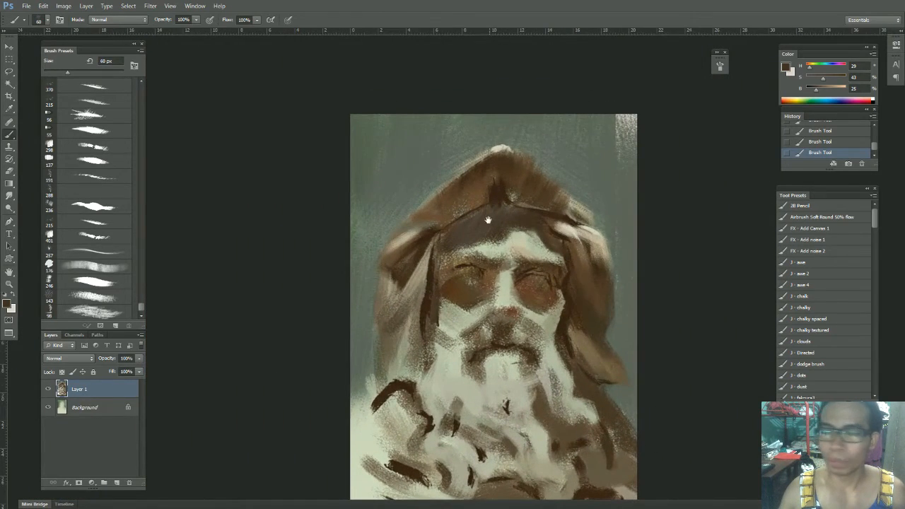
scroll(488, 221, down, 5)
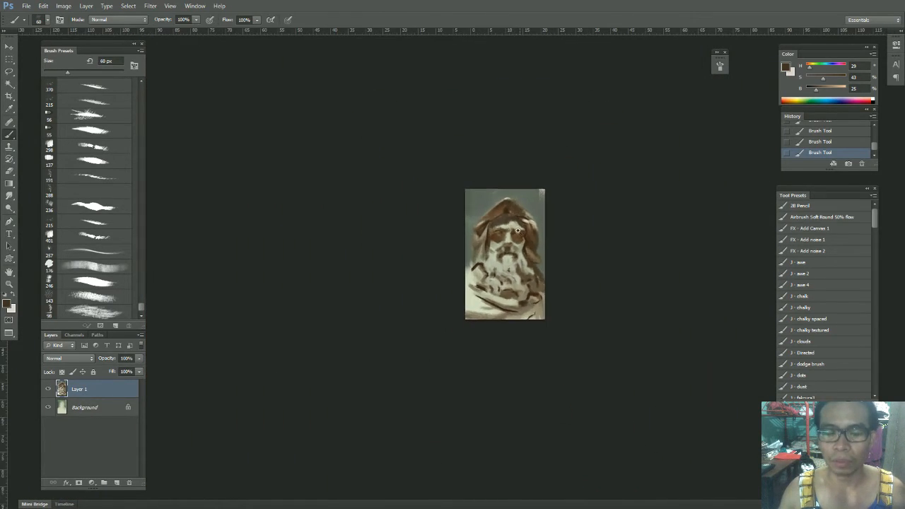
scroll(518, 229, up, 3)
alt+click(415, 302)
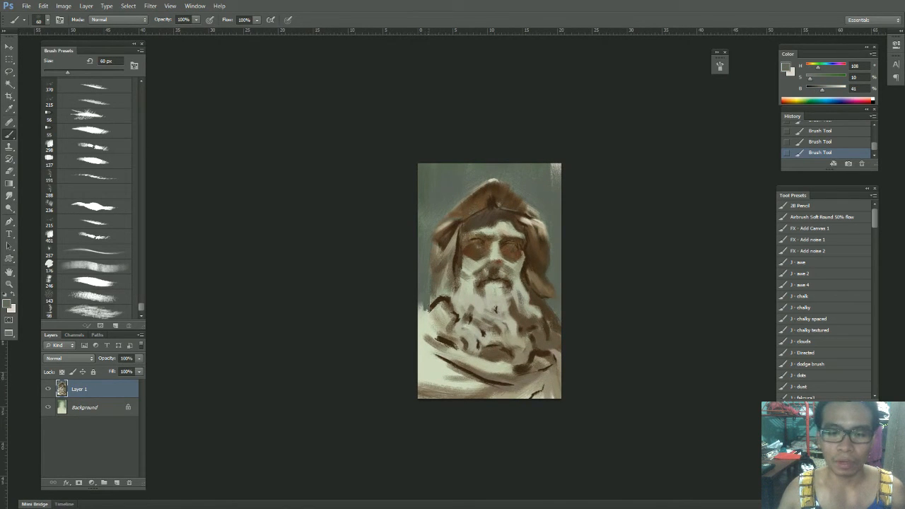
alt+click(430, 298)
alt+click(429, 280)
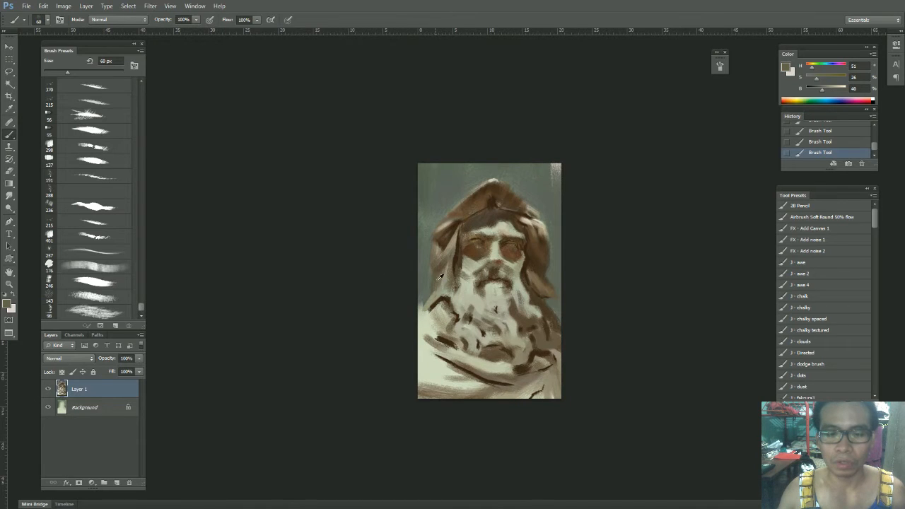
Step: Fill out the hood's lower left side with sampled brown (28, 47, 36) at 90 px and enlarge the brush to 200 px
alt+click(447, 227)
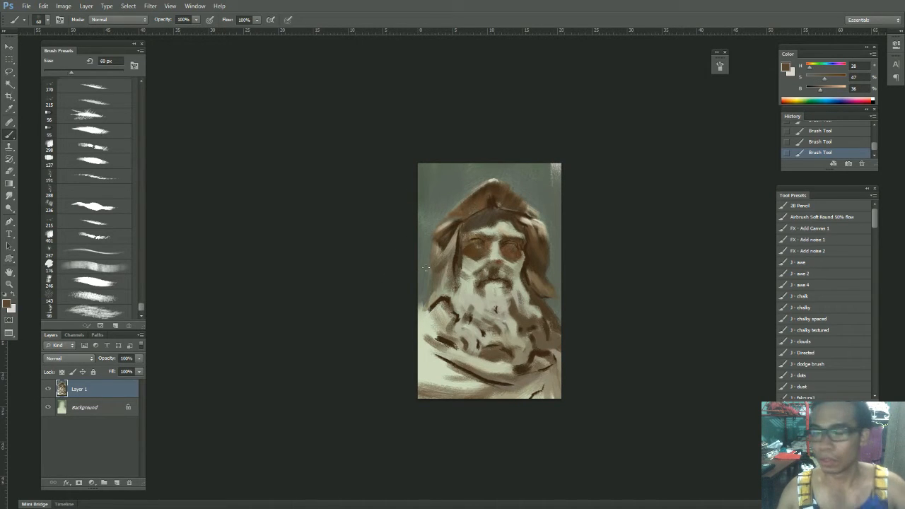
key(bracketright)
key(bracketleft)
key(bracketleft)
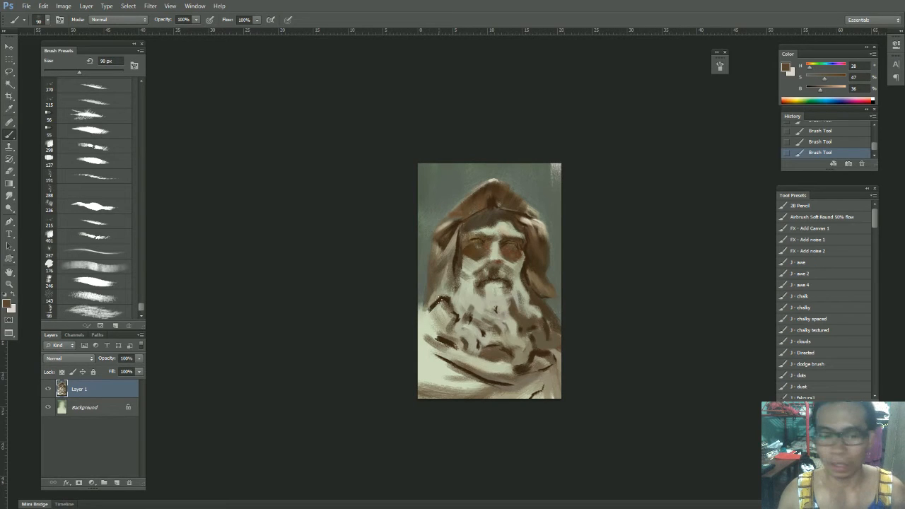
key(bracketright)
key(bracketright)
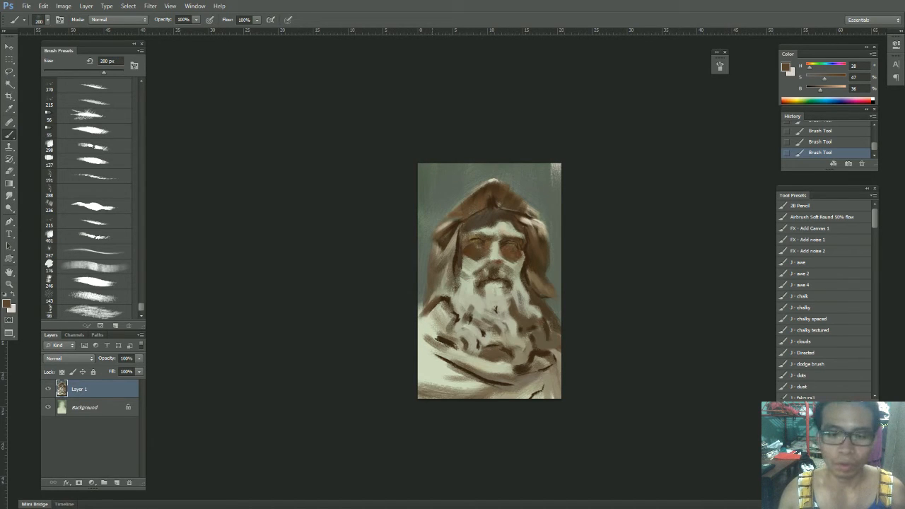
Step: Shade the cloak fold over the left shoulder with brown (28, 47, 36) at 200 px
scroll(439, 304, up, 1)
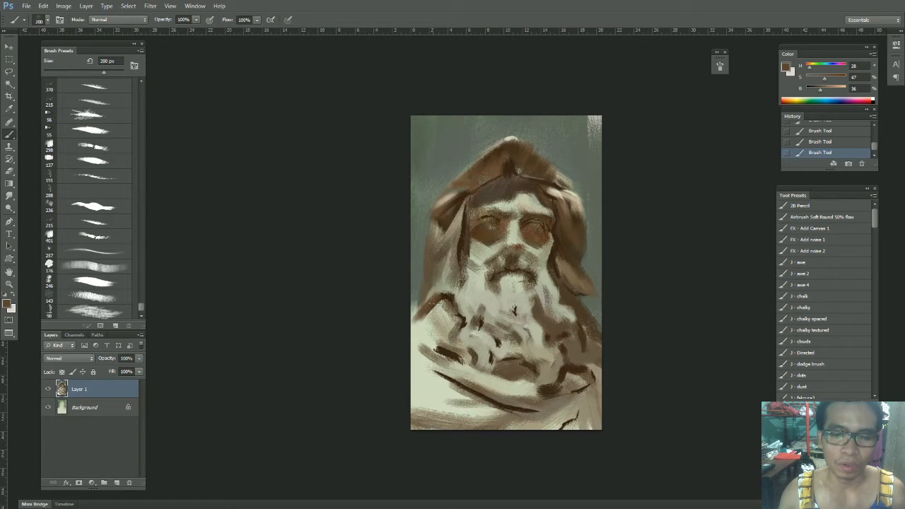
scroll(434, 304, up, 1)
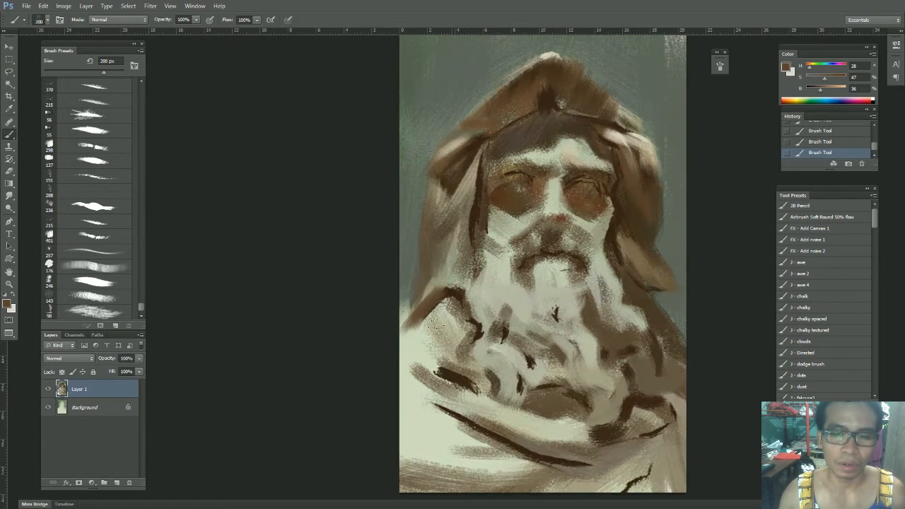
drag(439, 313, 409, 274)
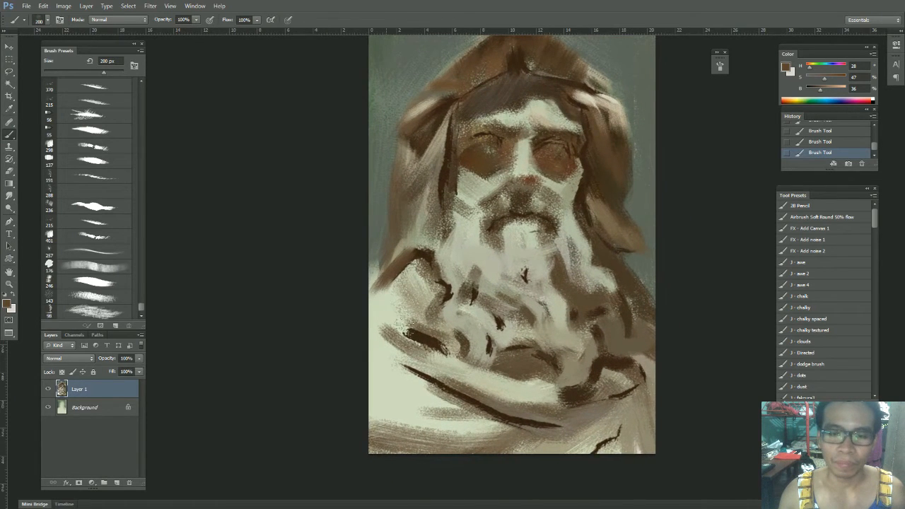
drag(410, 315, 420, 342)
scroll(420, 343, down, 1)
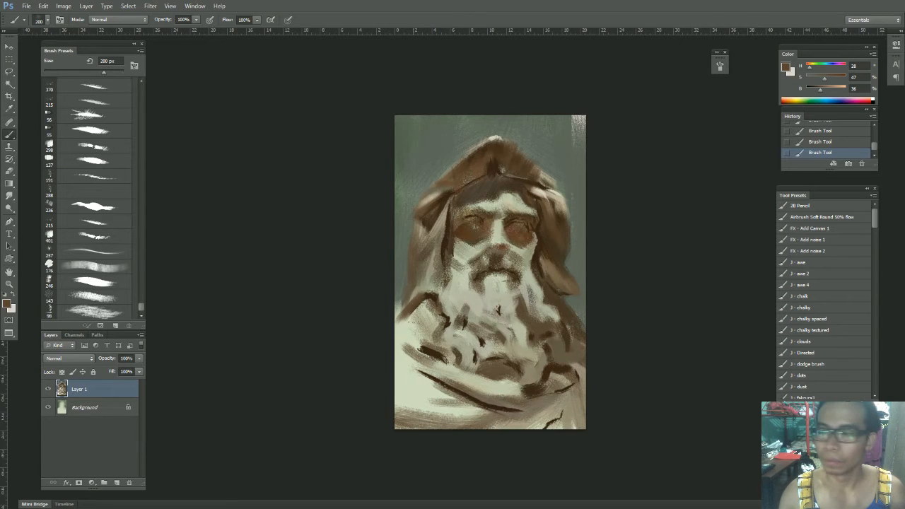
key(f)
key(f)
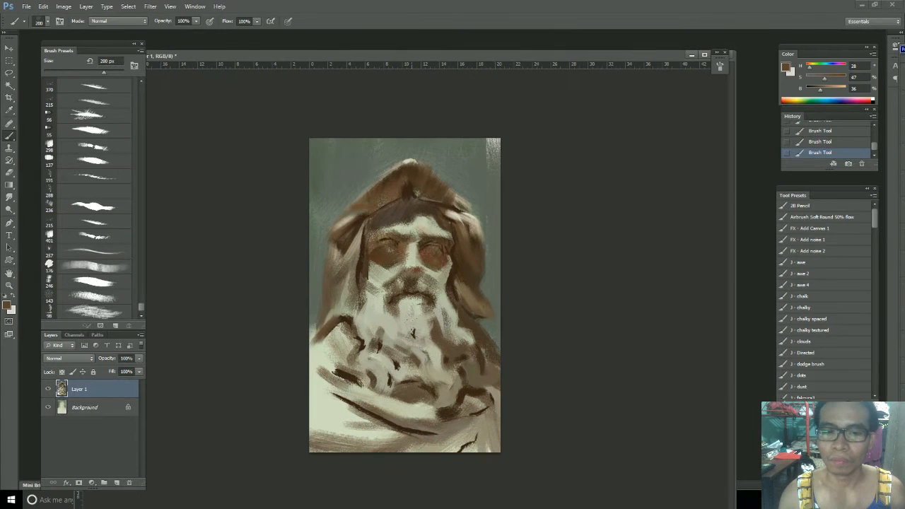
drag(469, 54, 500, 30)
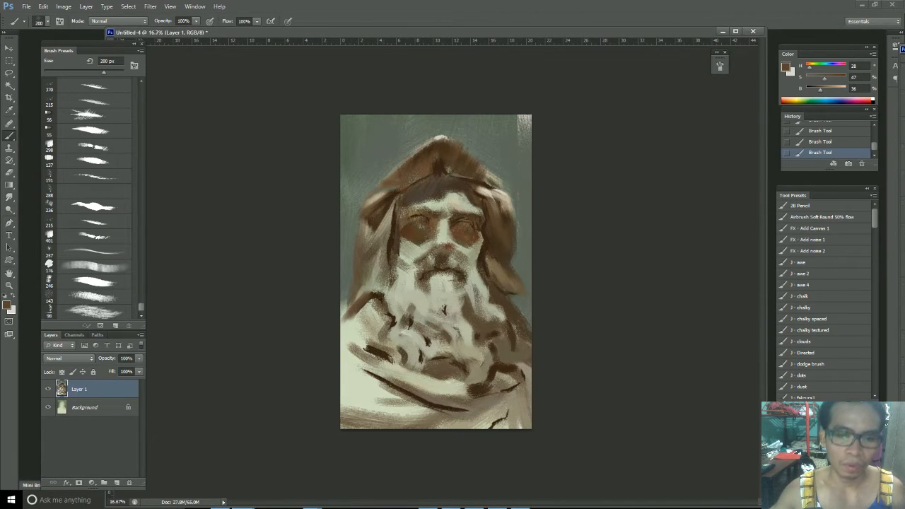
key(f)
key(ctrl+0)
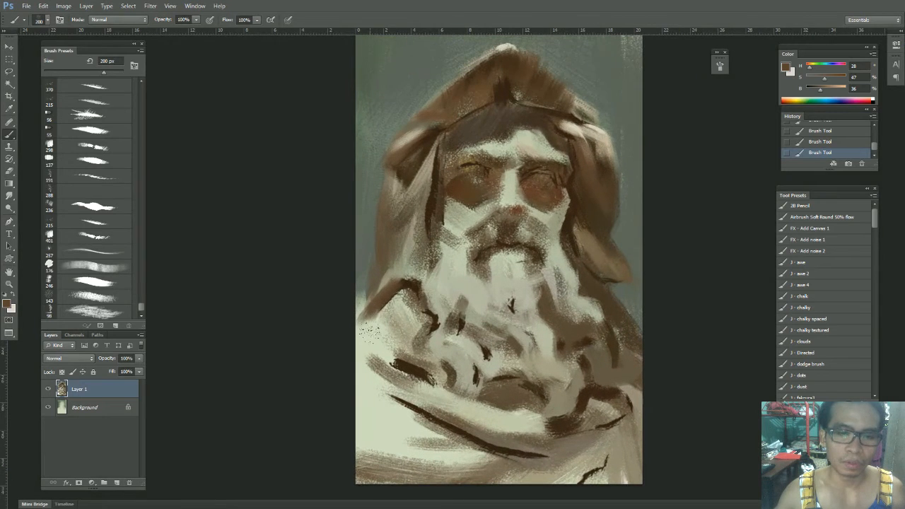
Step: Deepen the inside of the left shoulder fold with the same brown at 150 px
key(bracketleft)
key(bracketleft)
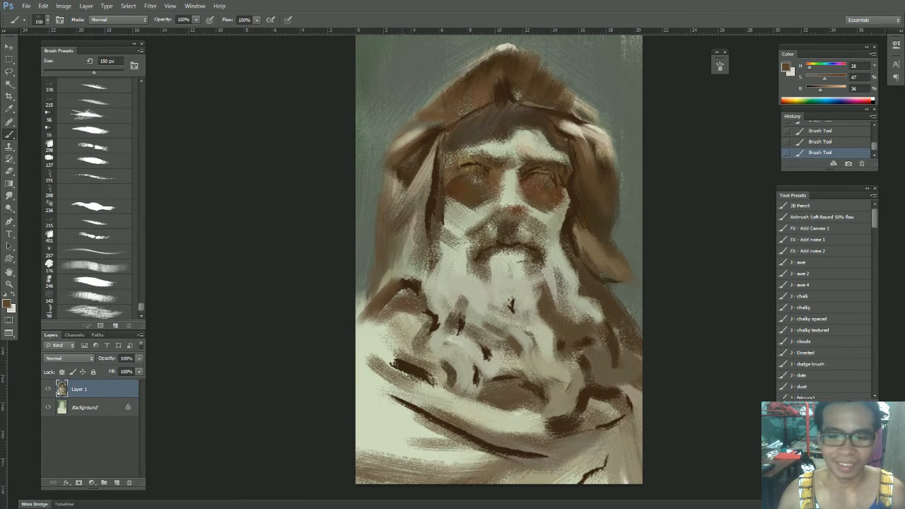
Step: Add dark brown (23, 63, 21) accents to the left shoulder fold and beard curls with the 215 px brush preset, undoing unwanted strokes
click(110, 204)
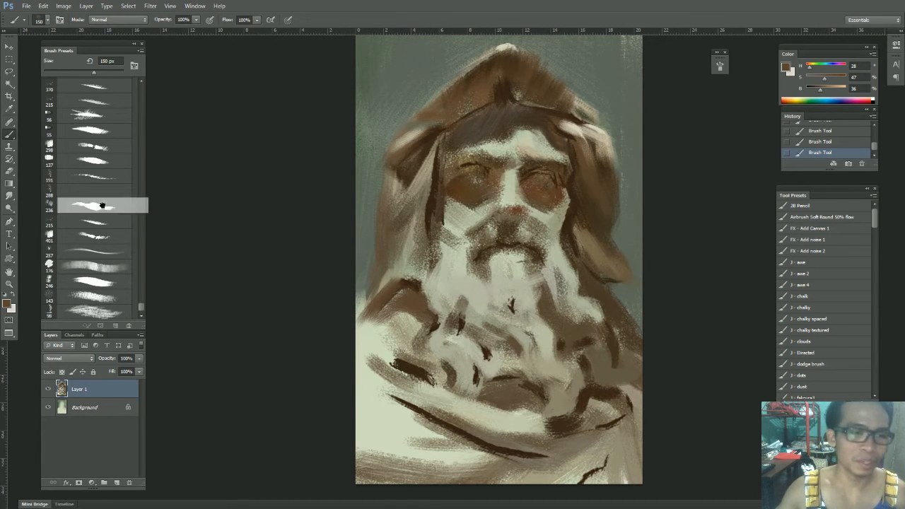
click(119, 225)
alt+click(435, 199)
key(p)
click(411, 290)
key(b)
mouse_move(409, 290)
mouse_down()
mouse_move(399, 291)
mouse_move(459, 338)
mouse_move(451, 337)
mouse_move(473, 341)
mouse_up()
key(ctrl+z)
key(ctrl+z)
key(ctrl+z)
key(ctrl+z)
key(ctrl+z)
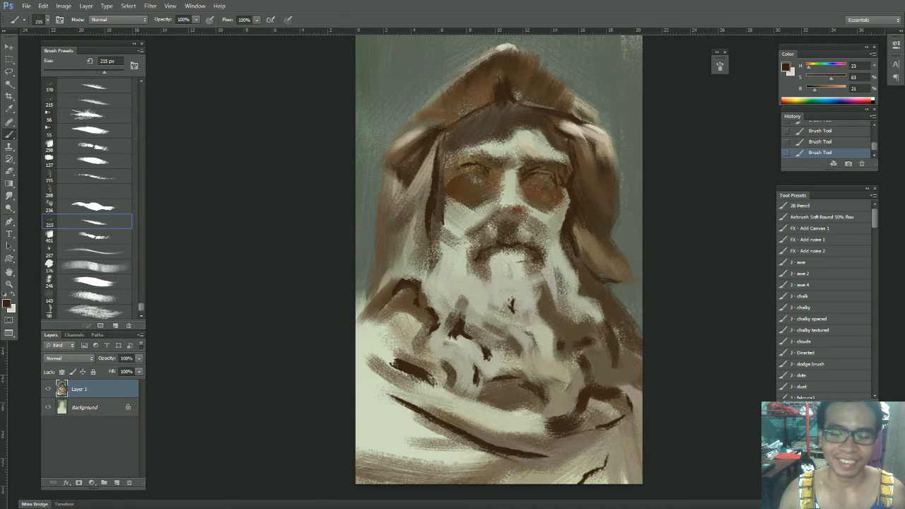
Step: Define the hood's left outer edge with sampled brown (28, 51, 29) using the 215 px brush preset
drag(437, 288, 487, 269)
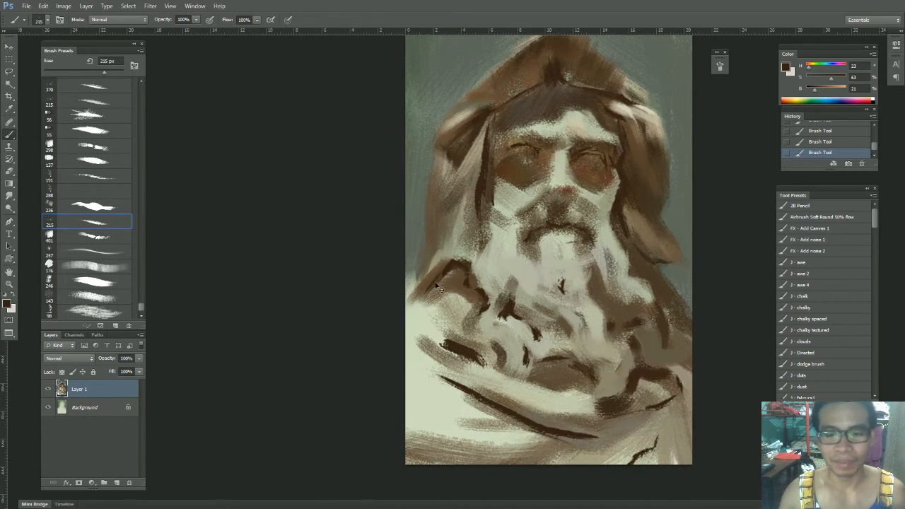
drag(447, 249, 439, 304)
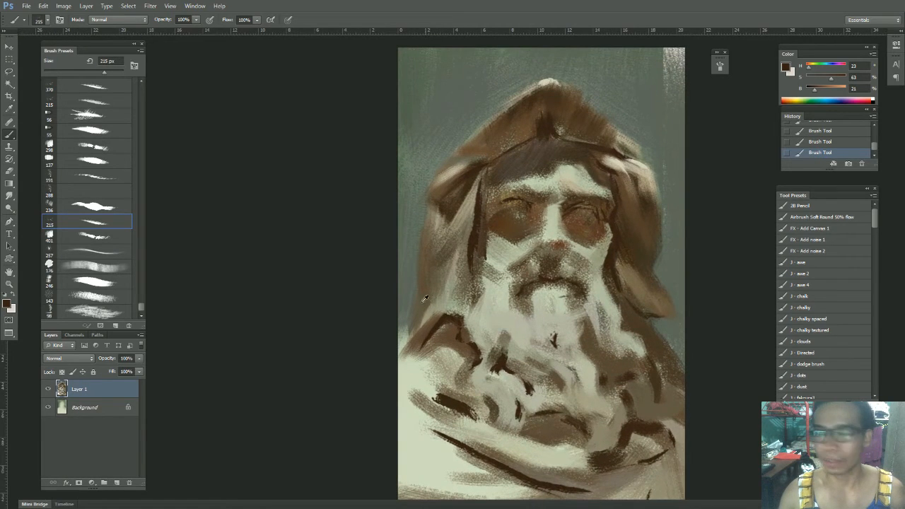
key(alt)
drag(424, 258, 431, 189)
Step: Darken the hood's left side down to the shoulder using the 143 px preset at 90 px, and sample pale tan (42, 21, 64)
click(133, 293)
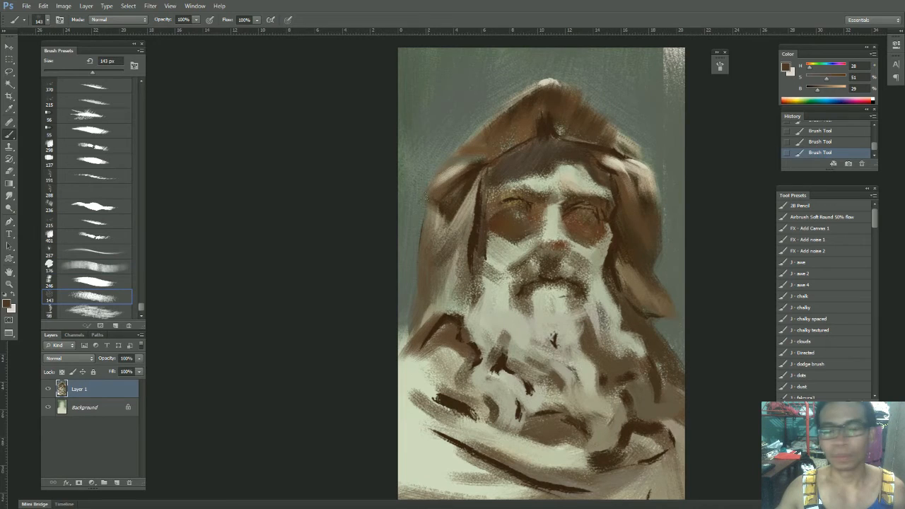
key(bracketleft)
key(bracketleft)
key(bracketleft)
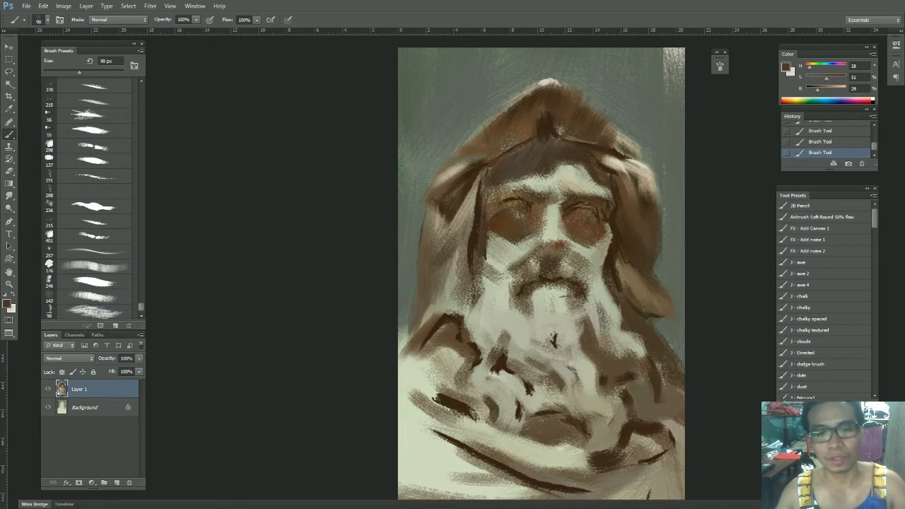
drag(426, 210, 417, 331)
drag(418, 286, 401, 324)
alt+click(425, 214)
drag(417, 263, 413, 290)
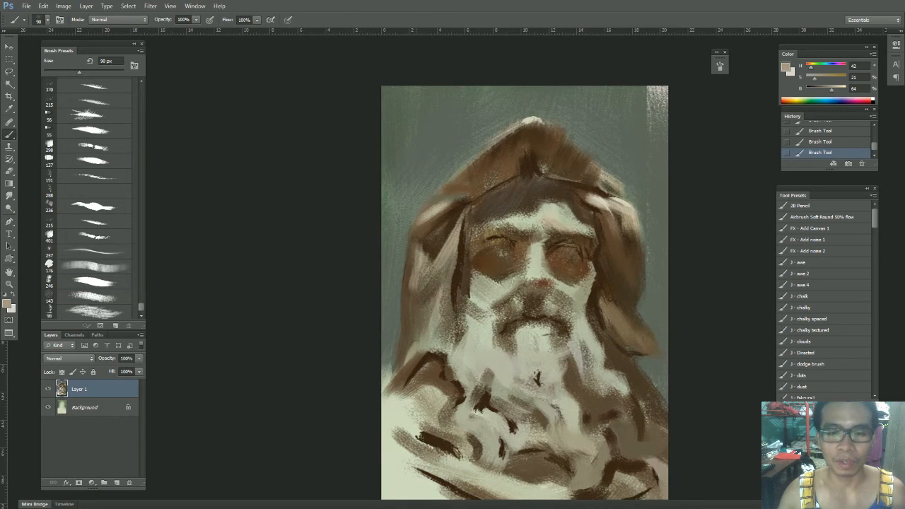
Step: Blend the light fold on the left side of the hood with sampled beige and brown, using 90 px and 125 px brush sizes
alt+click(428, 263)
alt+click(427, 268)
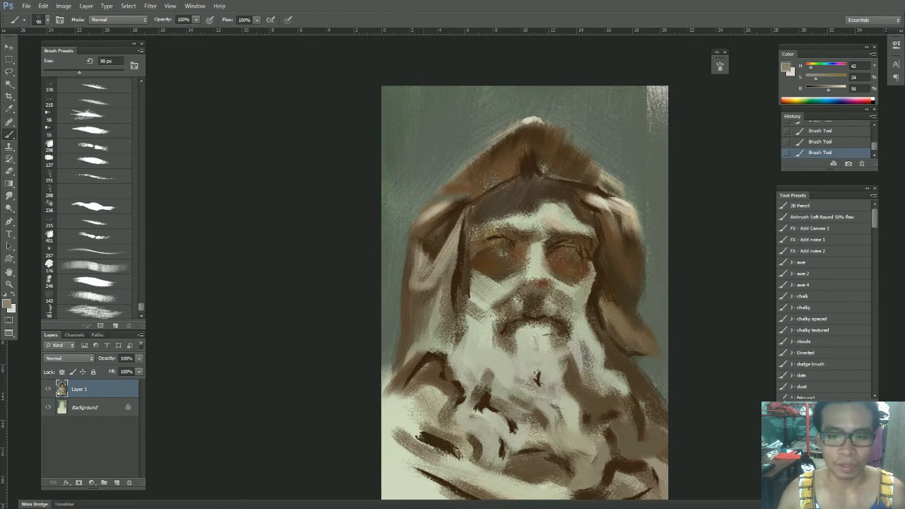
alt+click(421, 234)
key(bracketright)
key(bracketright)
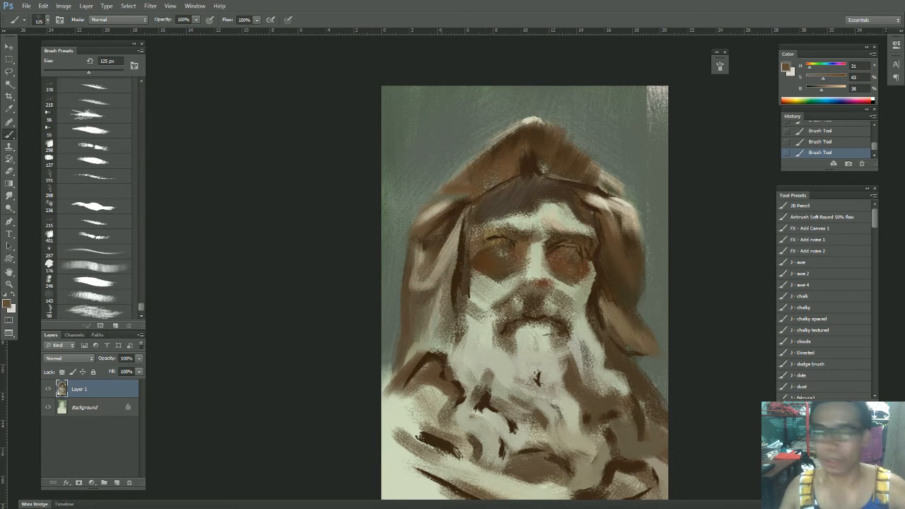
Step: Paint the inner fold on the hood's left side with sampled dark brown at 60 px, redoing the stroke beside the face
alt+click(444, 249)
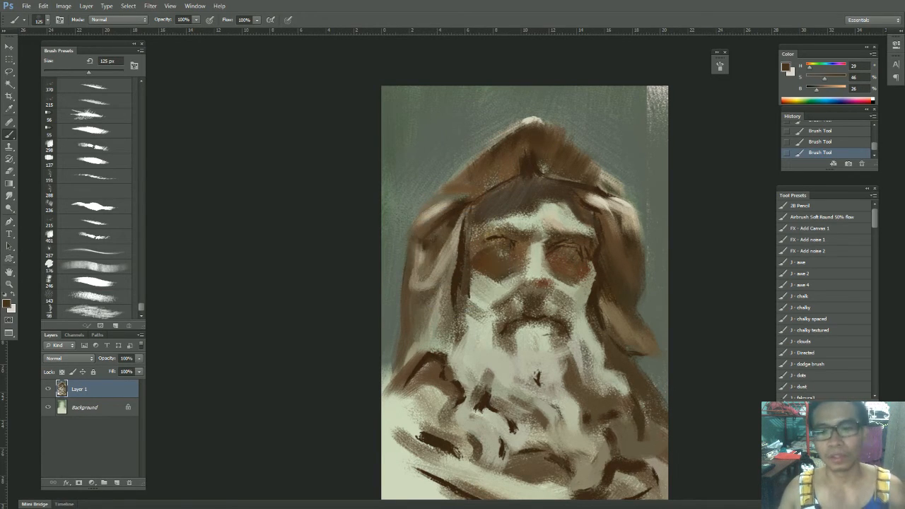
key(bracketleft)
key(bracketleft)
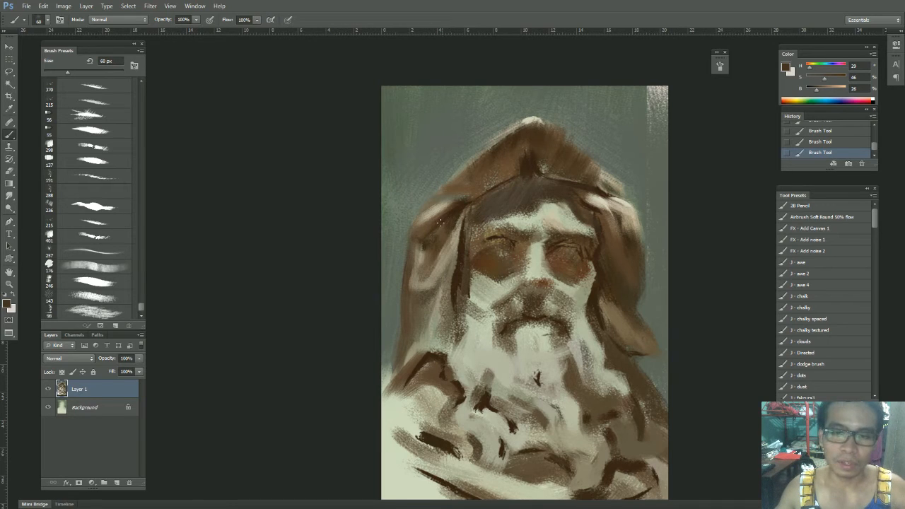
drag(453, 213, 444, 249)
alt+click(451, 251)
drag(469, 205, 462, 248)
key(ctrl+z)
mouse_move(470, 207)
mouse_down()
mouse_move(445, 253)
mouse_move(457, 253)
mouse_up()
Step: Deepen the shadow along the hood's inner left edge with sampled darker brown at 90 px
alt+click(441, 246)
key(])
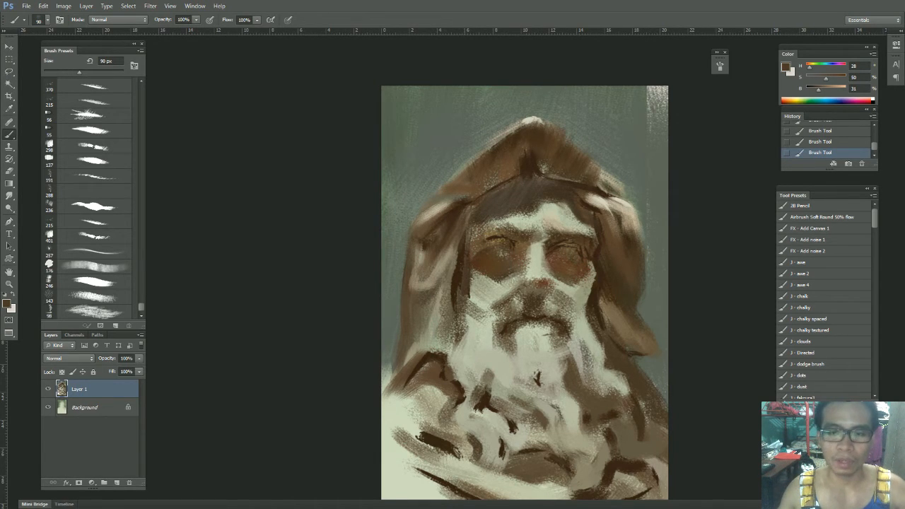
alt+click(461, 258)
drag(470, 209, 458, 247)
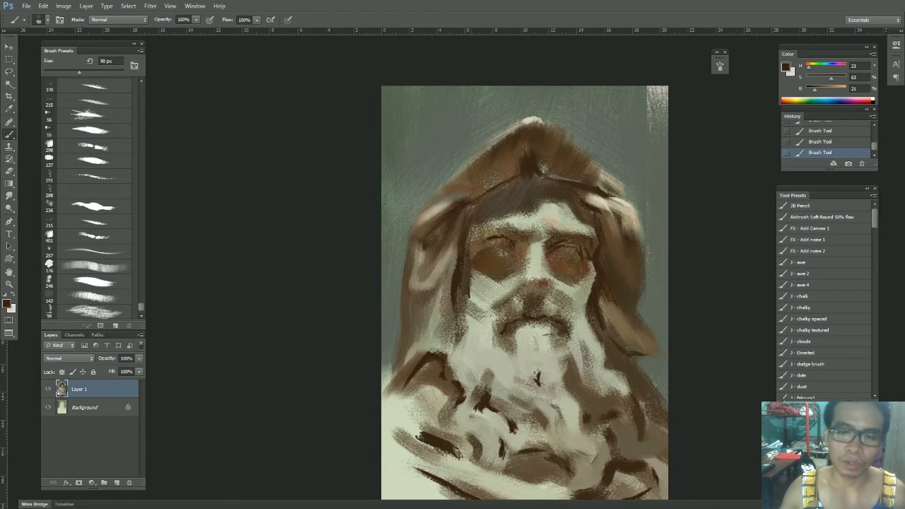
Step: Choose the 215 brush preset at 150 px and mix a very dark brown with 85% saturation and 15% brightness
click(95, 222)
alt+click(594, 187)
key(bracketleft)
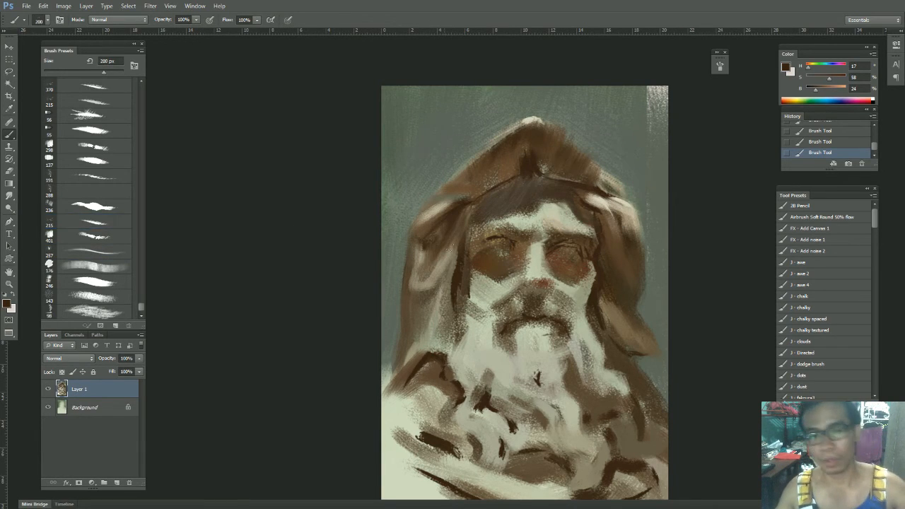
key(bracketleft)
drag(822, 90, 811, 90)
click(840, 78)
key(bracketleft)
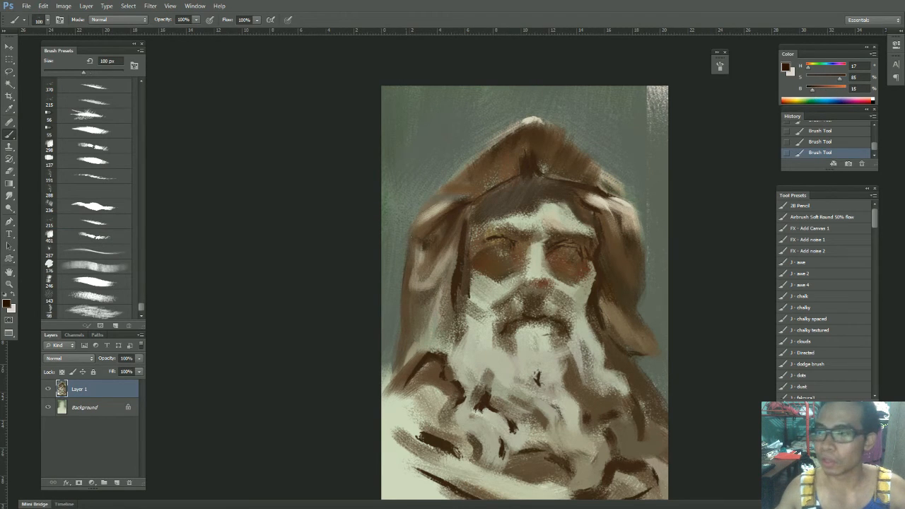
key(bracketright)
Step: Rework the very dark contour between the hood's inner left edge and the face, undoing trial strokes
drag(465, 229, 463, 267)
key(ctrl+z)
drag(465, 231, 454, 315)
key(ctrl+z)
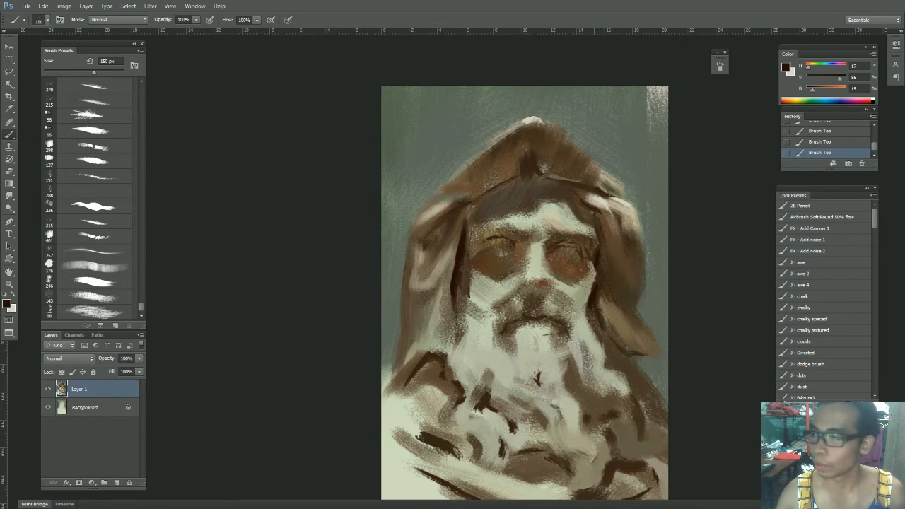
drag(568, 297, 515, 275)
mouse_move(466, 242)
mouse_down()
mouse_move(492, 261)
mouse_move(492, 249)
mouse_move(531, 249)
mouse_move(512, 220)
mouse_up()
alt+click(529, 245)
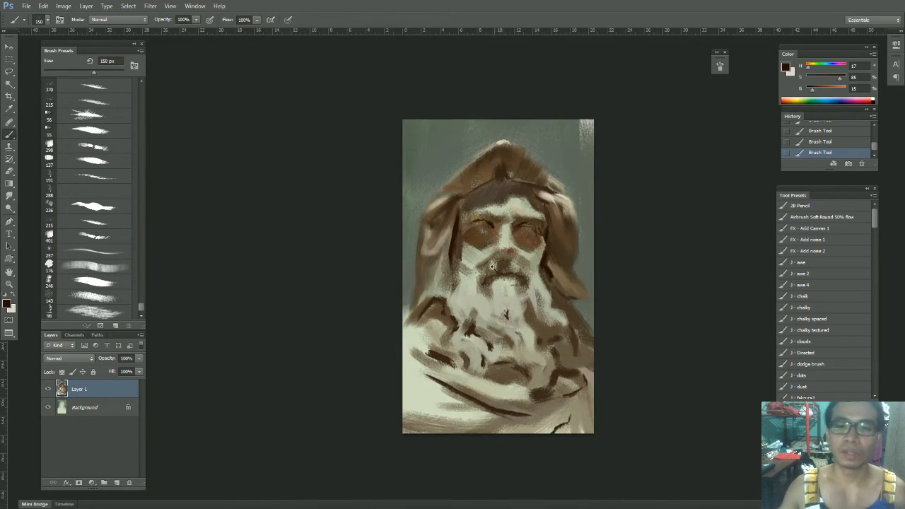
click(492, 266)
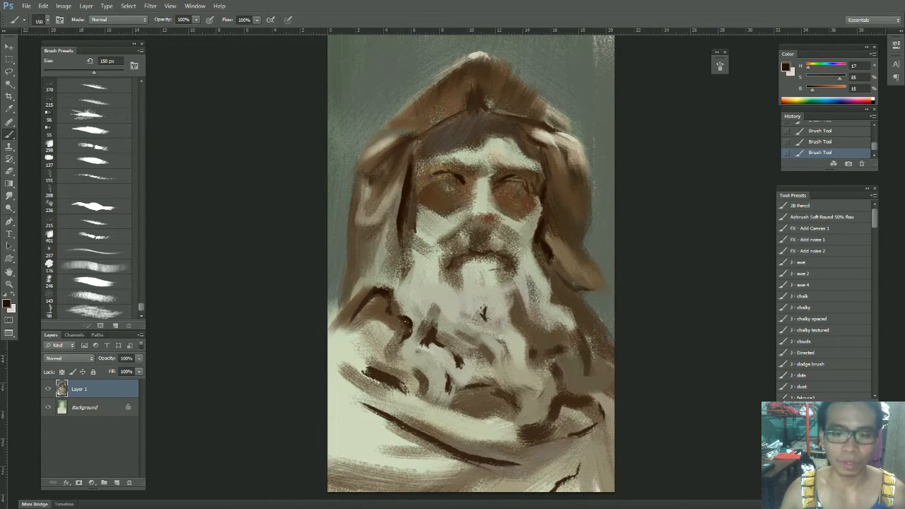
Step: Add brown curl strokes to the upper left of the beard with the 143 brush preset at 90 px
click(100, 298)
alt+click(397, 305)
key(bracketleft)
key(bracketleft)
key(bracketleft)
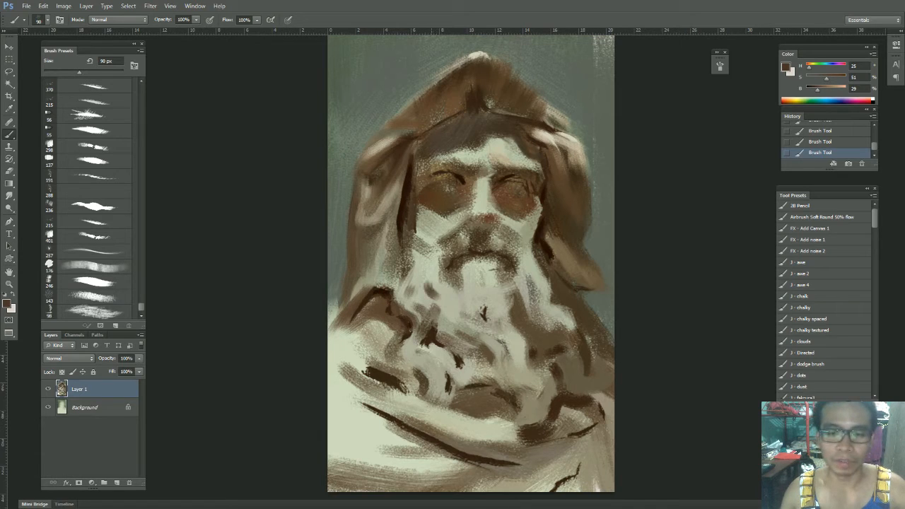
Step: Paint sampled grey-brown shading into the beard around the mouth and below the lower lip, undoing the trial strands
alt+click(425, 244)
drag(424, 289, 467, 303)
alt+click(434, 289)
key(ctrl+z)
key(ctrl+z)
drag(435, 249, 423, 281)
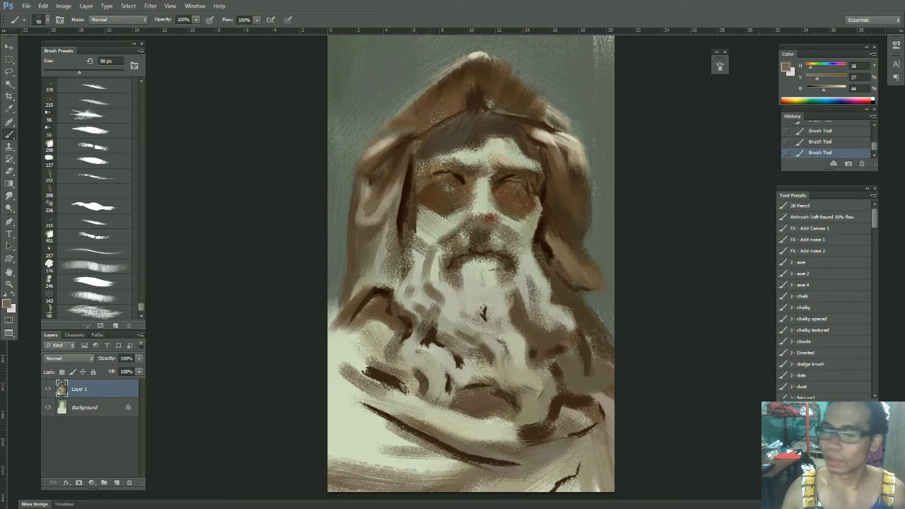
key(ctrl+z)
mouse_move(439, 250)
mouse_down()
mouse_move(433, 272)
mouse_move(453, 293)
mouse_move(465, 275)
mouse_move(498, 274)
mouse_up()
Step: Darken the mouth line under the moustache with sampled dark brown at 60 px
alt+click(483, 248)
key(bracketleft)
key(bracketleft)
key(bracketleft)
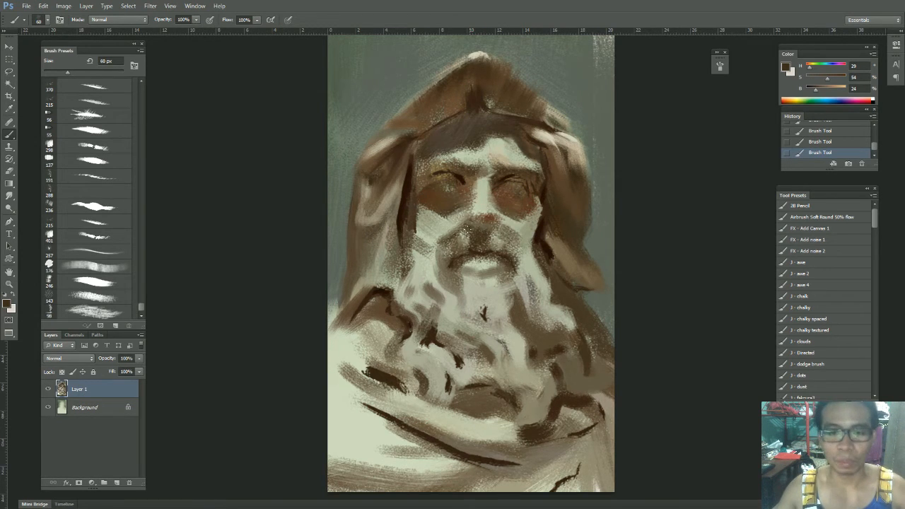
Step: Define the nostrils and the base of the nose in sampled dark brown with the 215 brush preset at 125 px
click(104, 225)
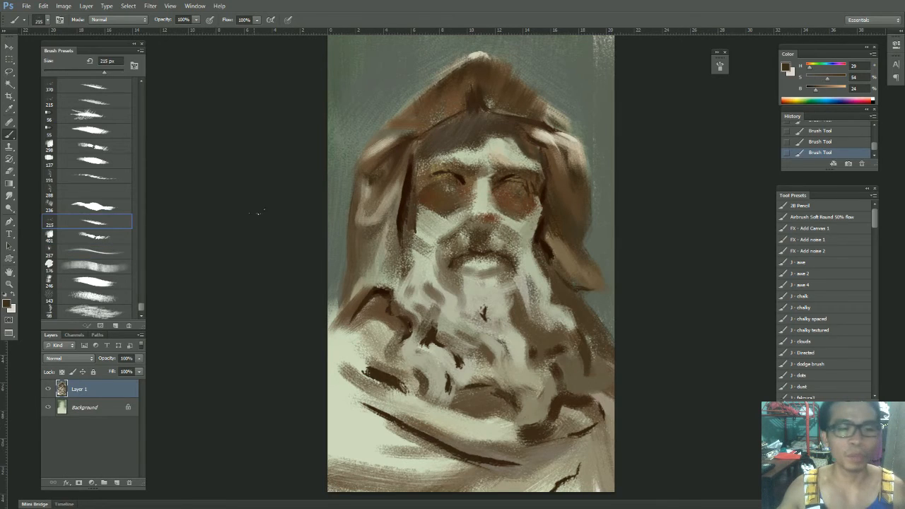
alt+click(540, 233)
key(bracketleft)
key(bracketleft)
key(bracketleft)
key(bracketleft)
key(bracketleft)
key(bracketleft)
key(bracketleft)
key(bracketleft)
key(bracketleft)
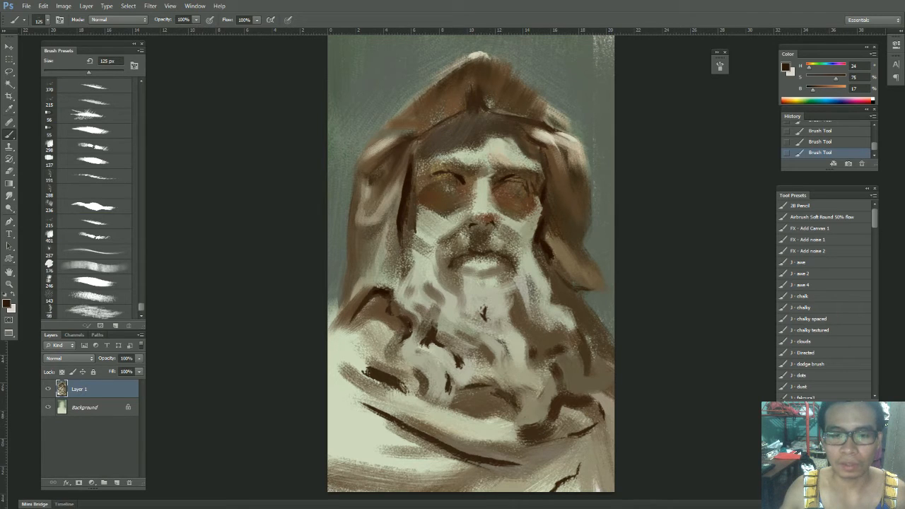
Step: Draw the eyelids and contours of both eyes with browns sampled from the forehead and eye socket
drag(466, 169, 477, 224)
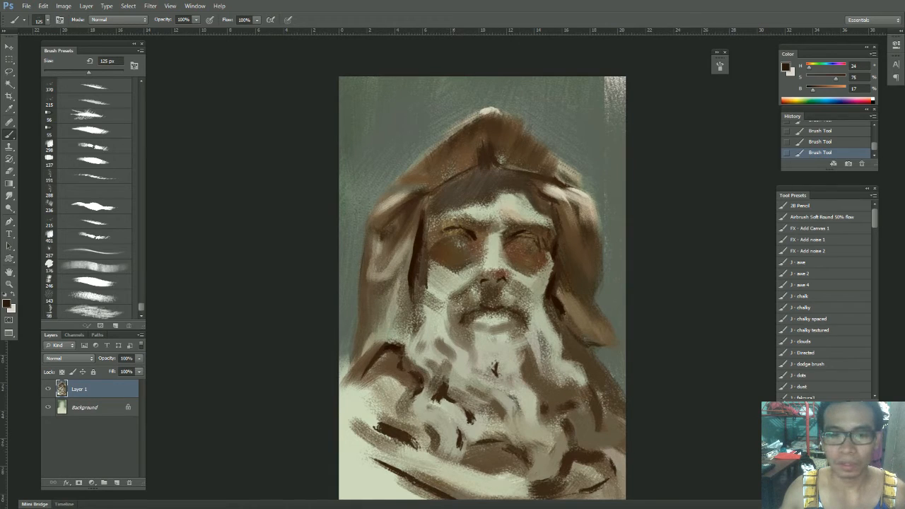
alt+click(486, 200)
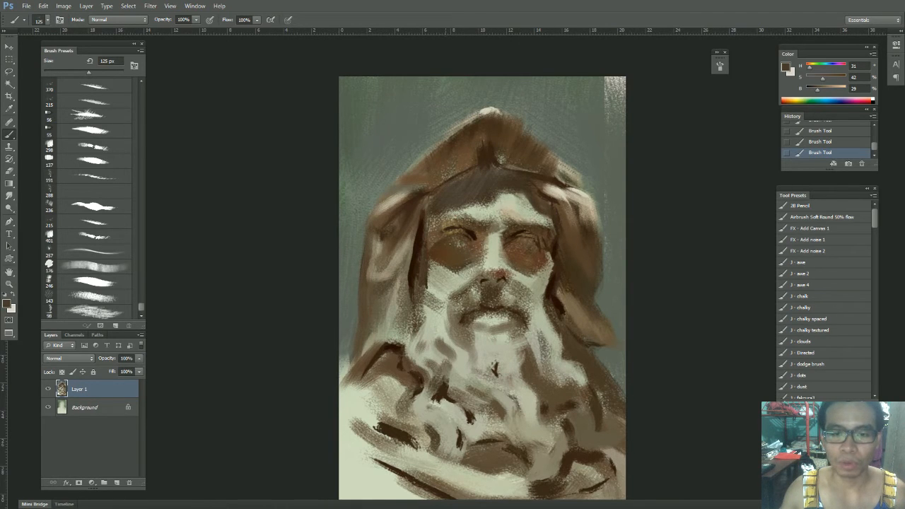
alt+click(476, 229)
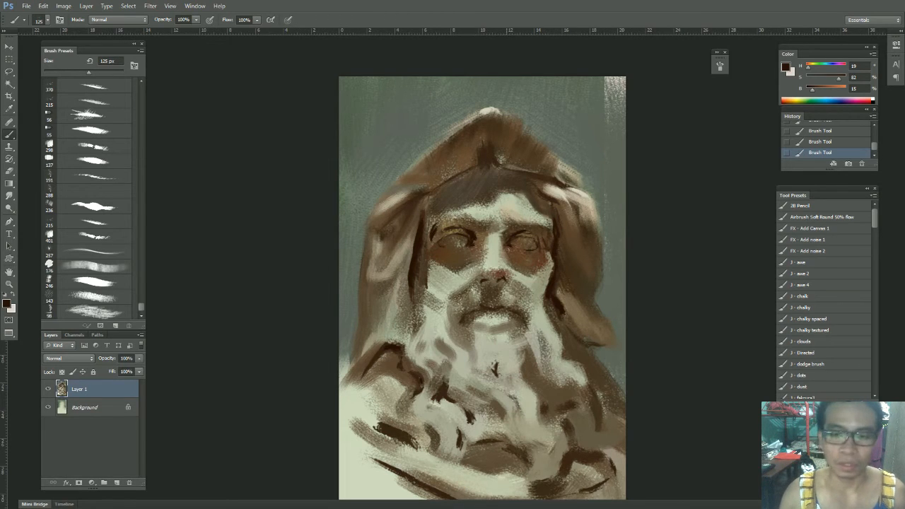
Step: Darken the sockets beneath both eyes with the 143 brush preset, reducing its size to 80 px and 70 px
click(112, 302)
key(bracketleft)
key(bracketleft)
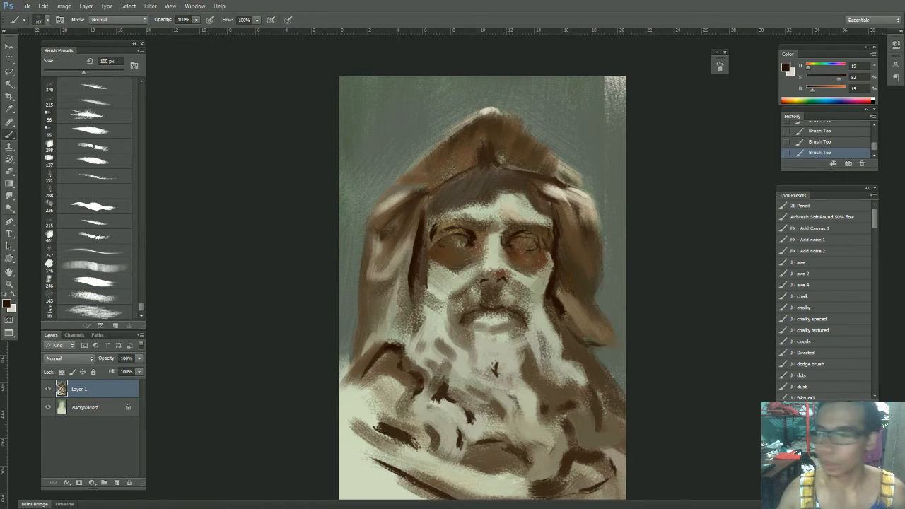
key(bracketleft)
key(bracketleft)
key(bracketleft)
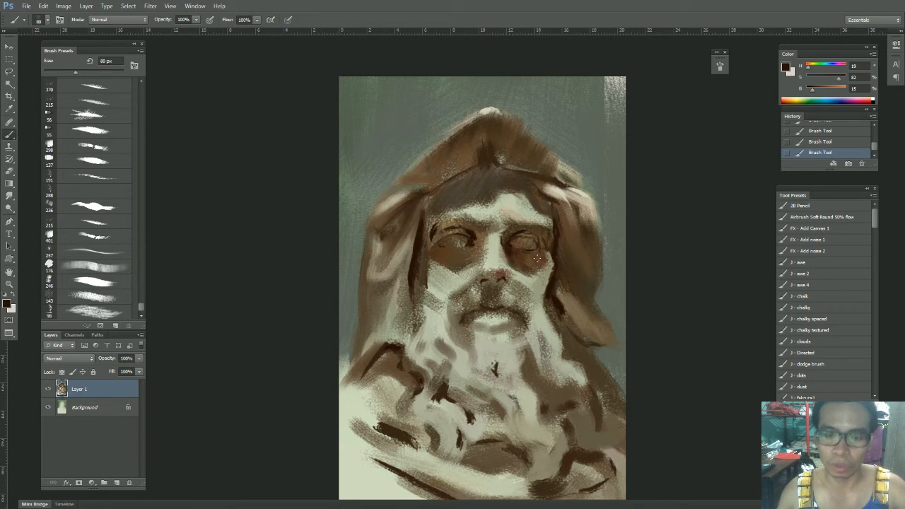
key(bracketleft)
key(bracketright)
key(bracketright)
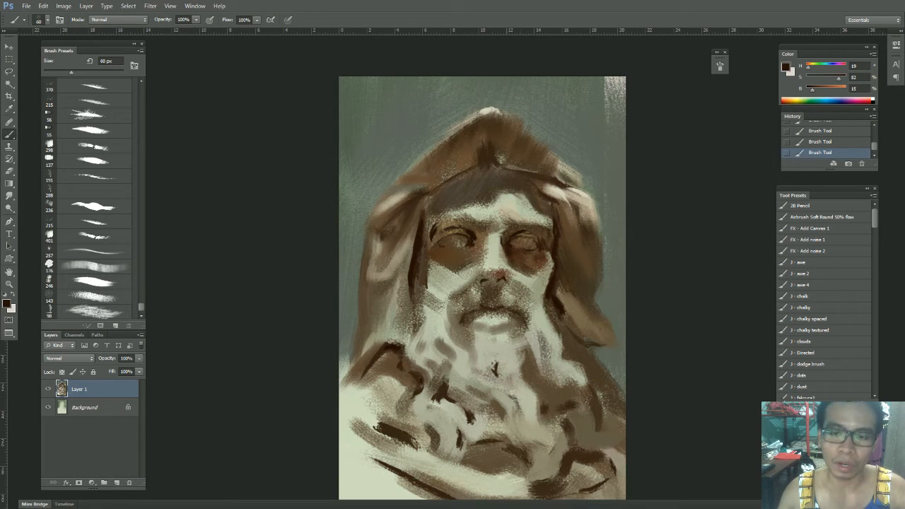
drag(456, 258, 467, 252)
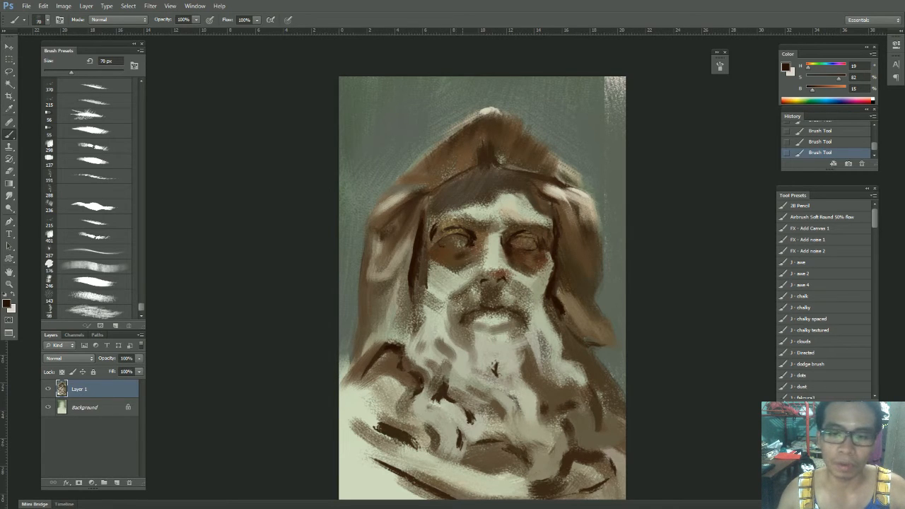
Step: Blend the left eyeball and its socket with several sampled browns and ochre at 70 px
alt+click(456, 246)
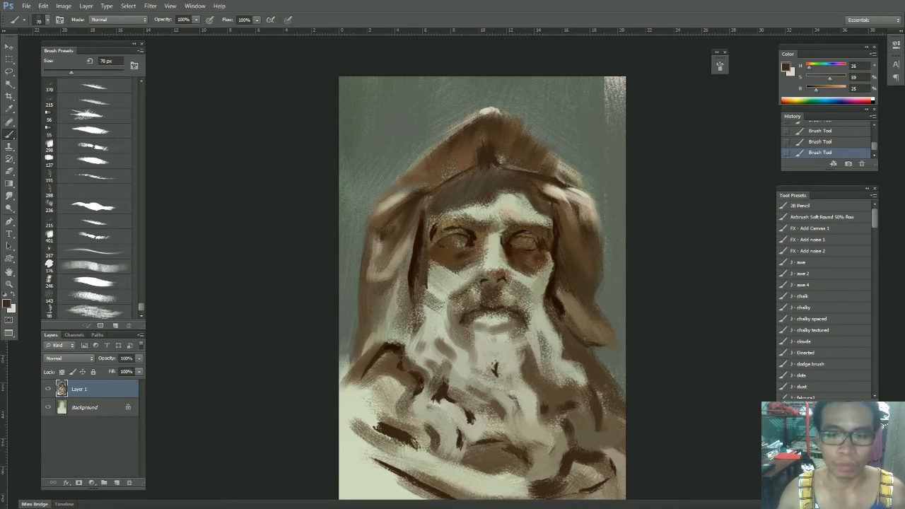
alt+click(457, 246)
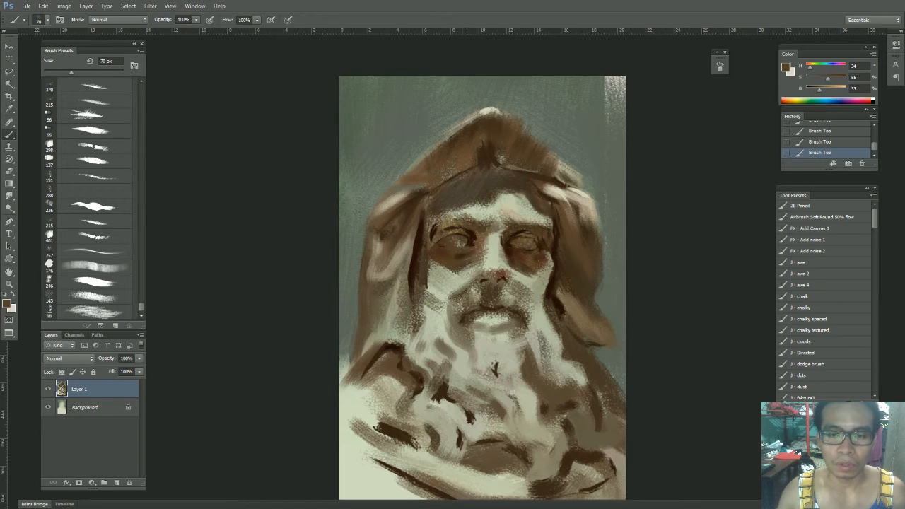
alt+click(465, 255)
alt+click(449, 250)
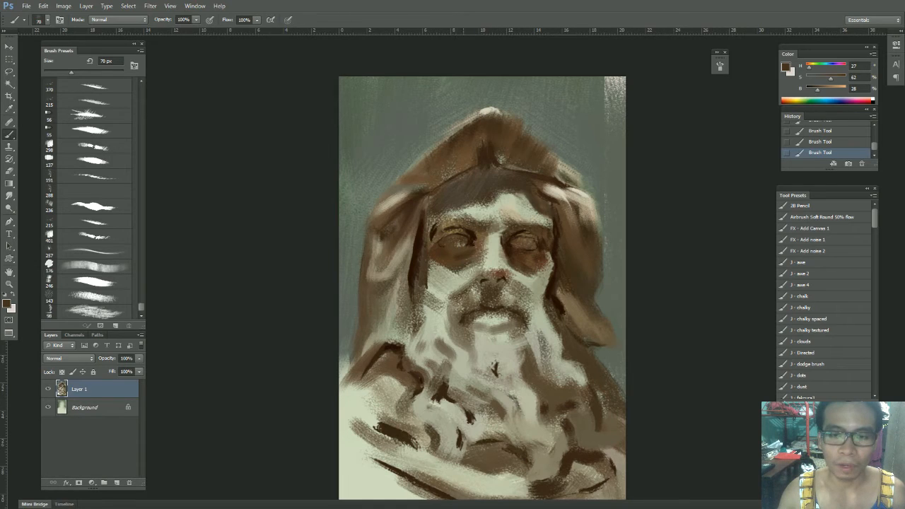
alt+click(446, 239)
alt+click(439, 251)
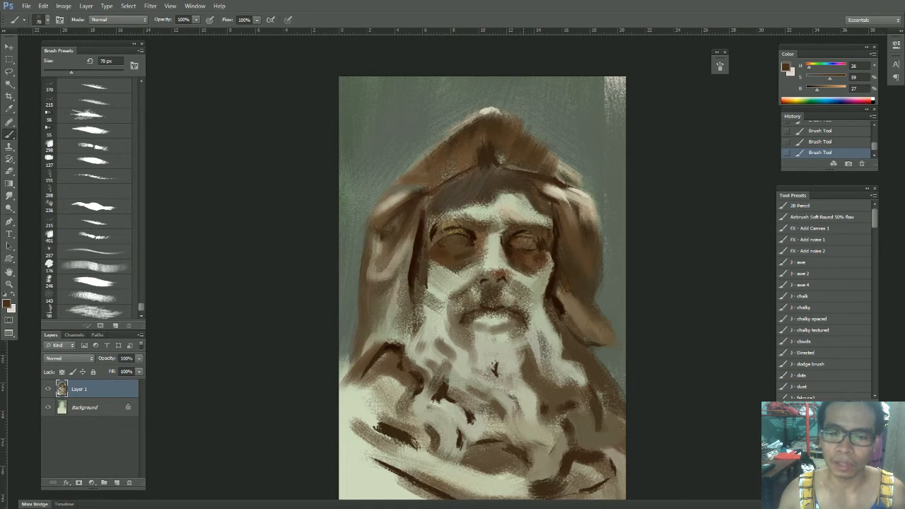
alt+click(459, 229)
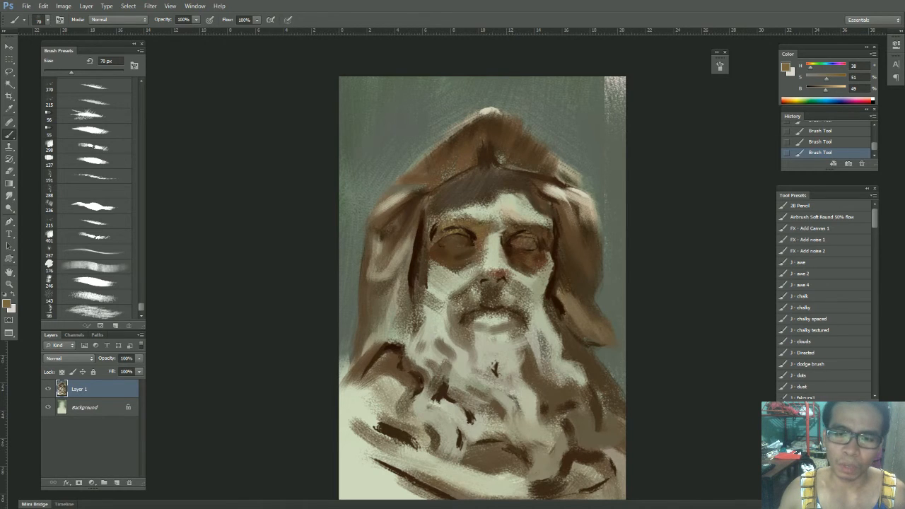
Step: Paint reddish-brown strokes along both eyebrows at 100 px, undoing trial strokes at the right brow
alt+click(545, 256)
key(bracketright)
key(bracketright)
key(bracketright)
drag(514, 219, 505, 227)
key(ctrl+z)
key(ctrl+z)
key(ctrl+z)
key(ctrl+z)
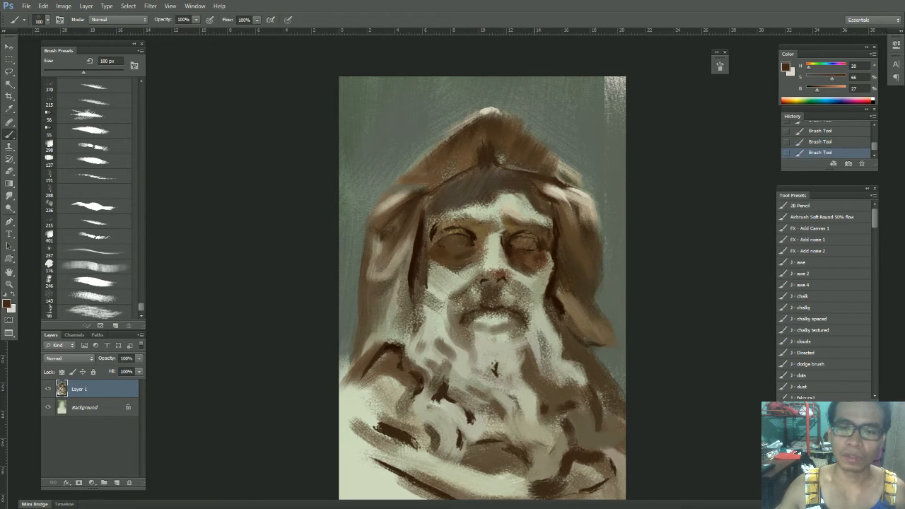
drag(520, 222, 546, 224)
mouse_move(471, 217)
mouse_down()
mouse_move(486, 224)
mouse_move(445, 222)
mouse_up()
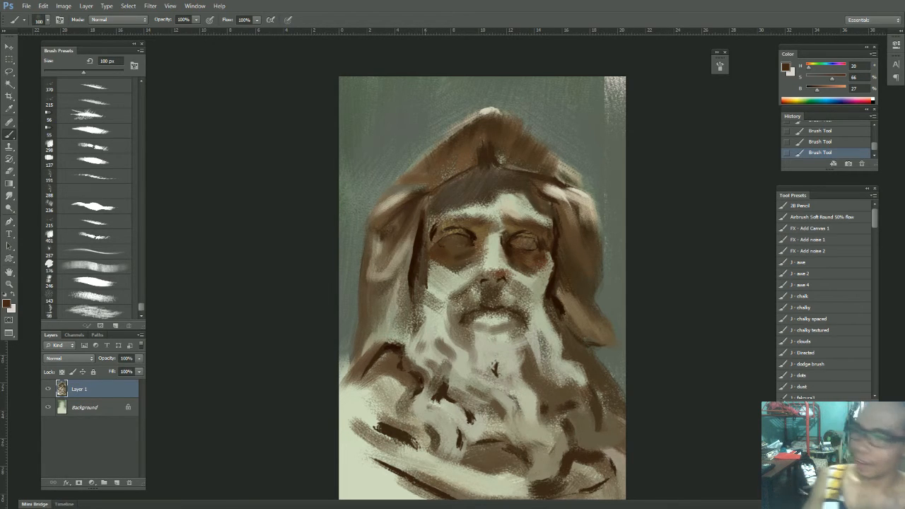
Step: Shade the right edge of the face beside the eye and cheek with sampled browns, undoing the trial stroke
alt+click(548, 253)
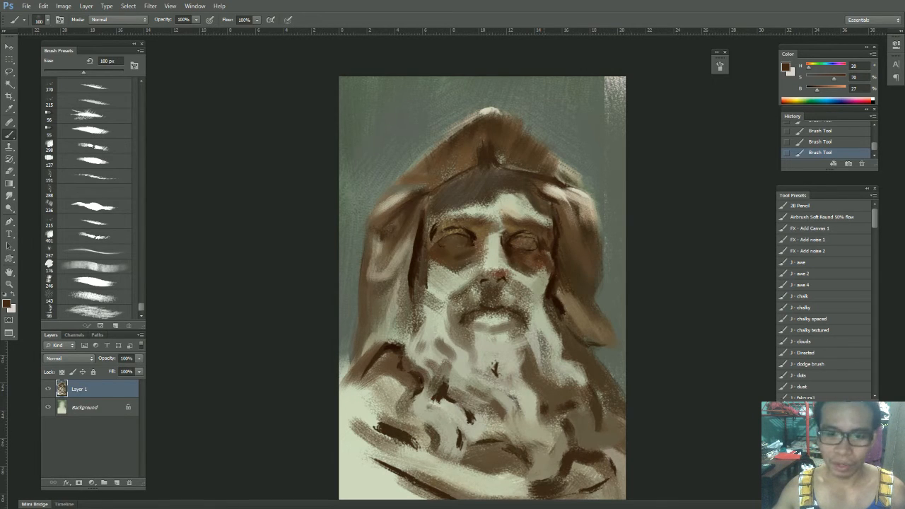
alt+click(550, 267)
mouse_move(552, 234)
mouse_down()
mouse_move(544, 279)
mouse_move(555, 272)
mouse_move(537, 295)
mouse_move(549, 301)
mouse_move(543, 294)
mouse_up()
key(ctrl+z)
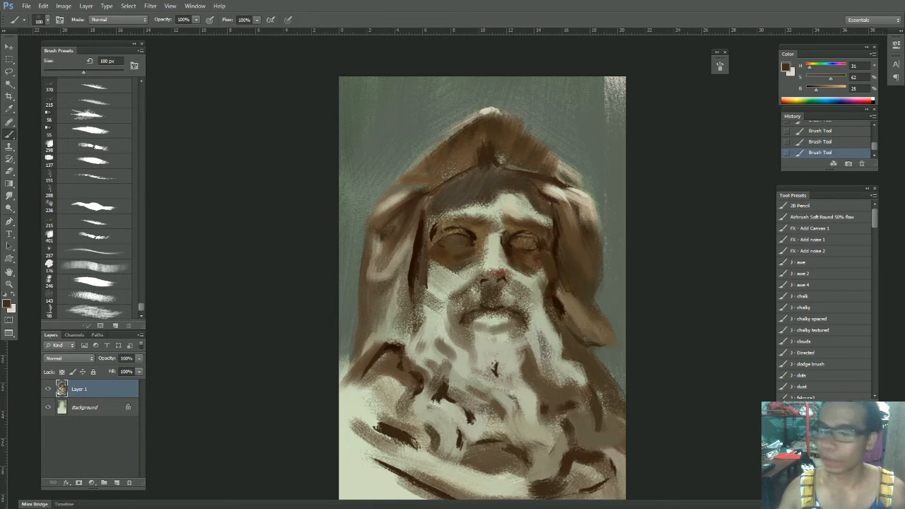
Step: Shade the left cheek with brown and grey-brown sampled from the upper forehead, reducing the brush to 80 px
drag(434, 264, 433, 288)
alt+click(460, 192)
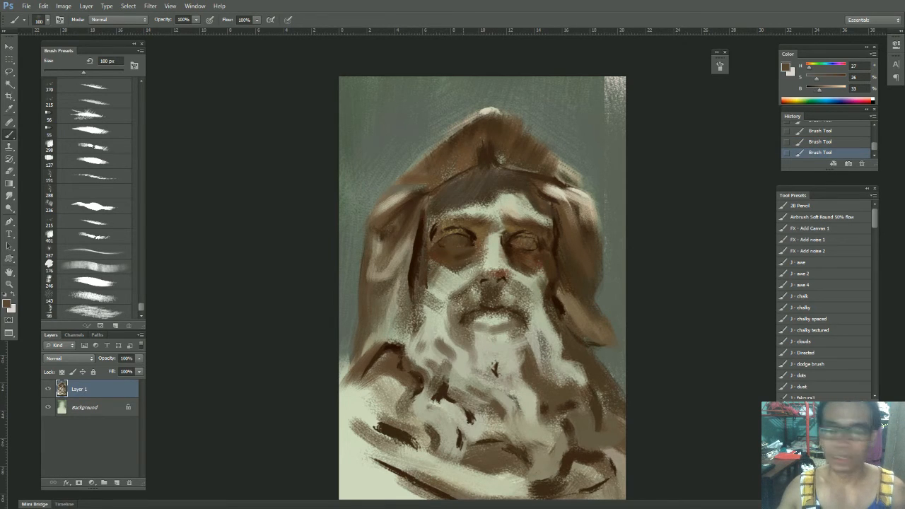
key(bracketleft)
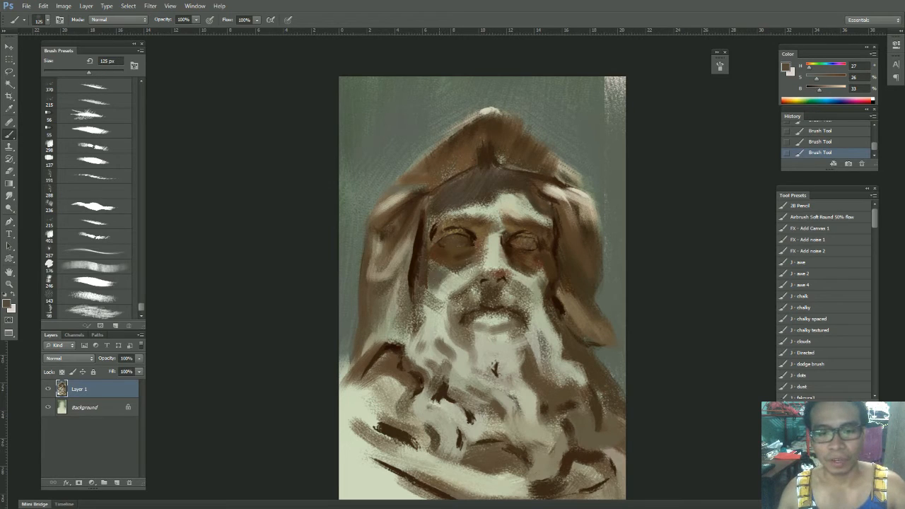
key(bracketleft)
key(bracketleft)
key(bracketleft)
key(bracketleft)
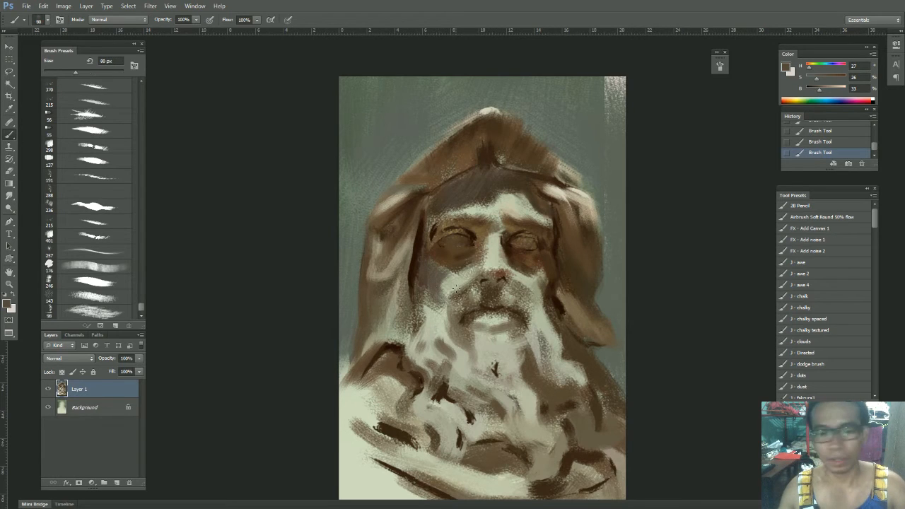
Step: Shade the right cheek beside the nose and moustache with brown sampled from the eye socket at 100 px
alt+click(472, 245)
key(bracketright)
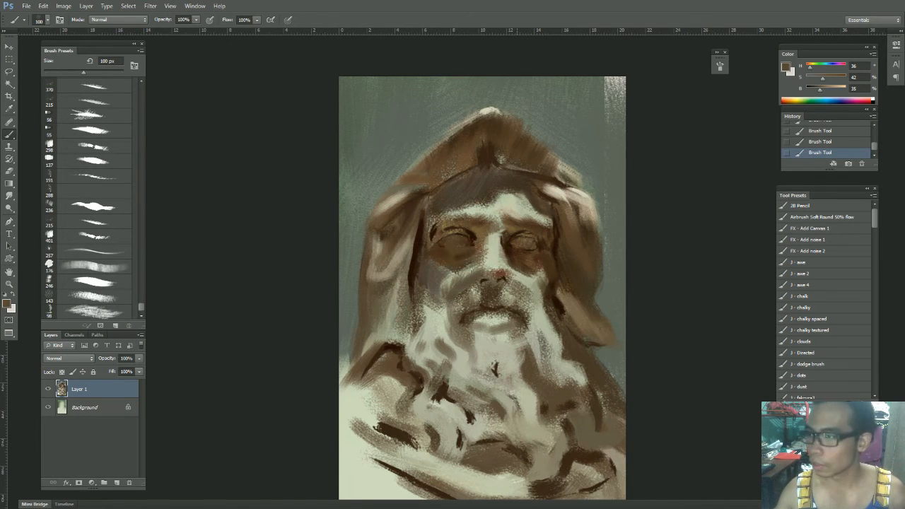
drag(522, 277, 540, 317)
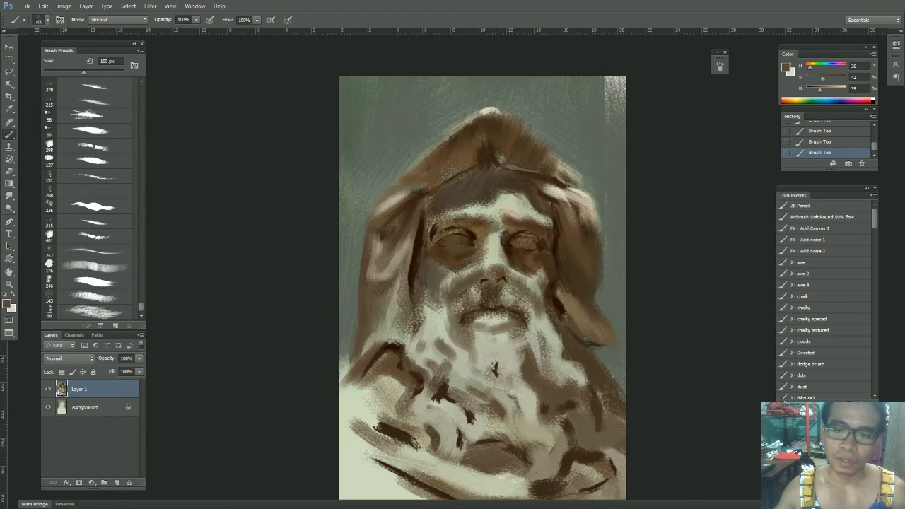
alt+click(494, 251)
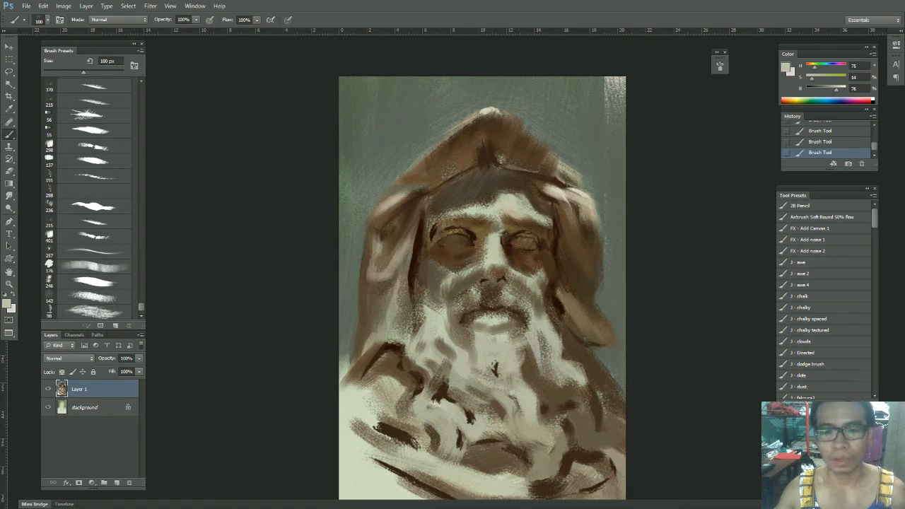
Step: Repaint the underside of the nose with browns sampled from the hood and left eye socket, using a 60 to 80 px brush
alt+click(588, 307)
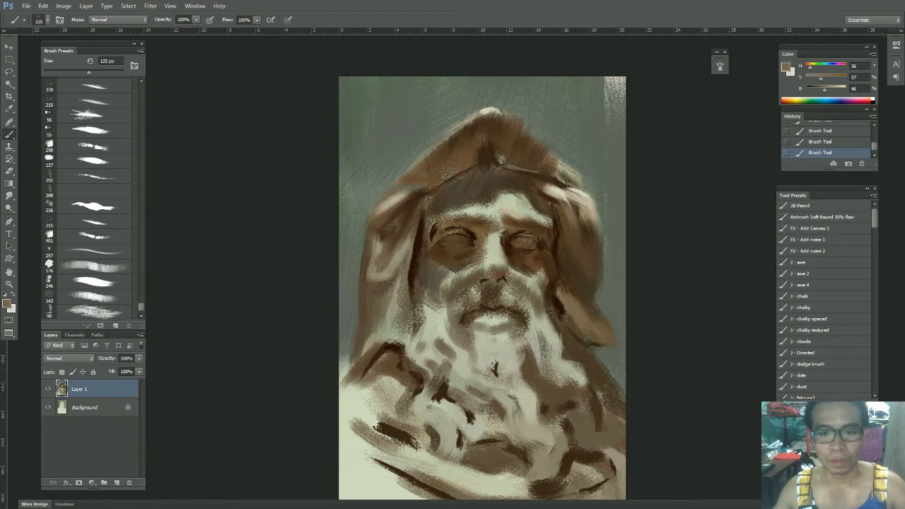
key(bracketleft)
key(bracketleft)
key(bracketleft)
key(bracketleft)
key(bracketleft)
key(bracketleft)
key(bracketleft)
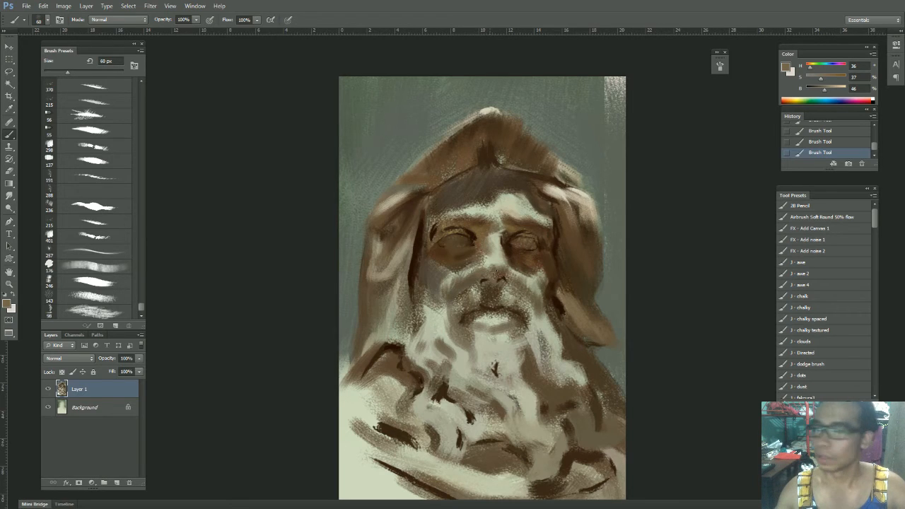
alt+click(454, 247)
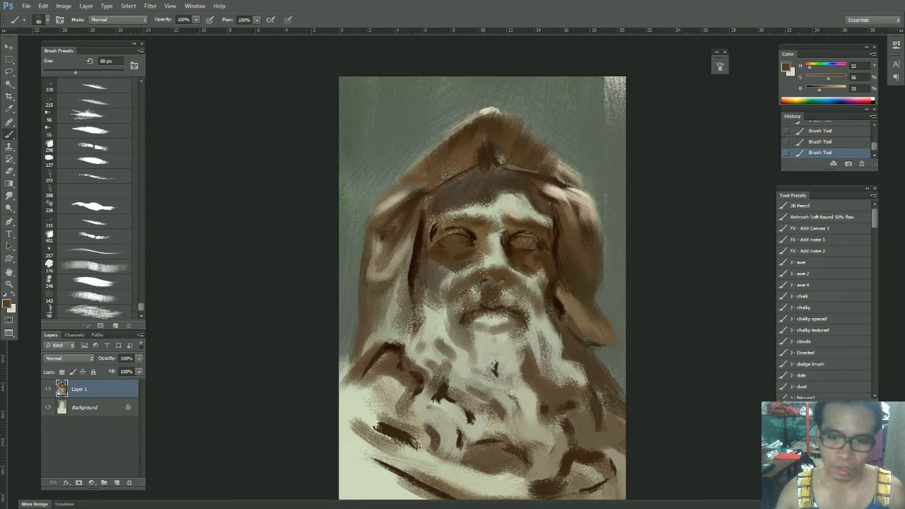
Step: Darken the nostrils with sampled dark browns, using the 215 px brush preset reduced to 125 px
click(115, 283)
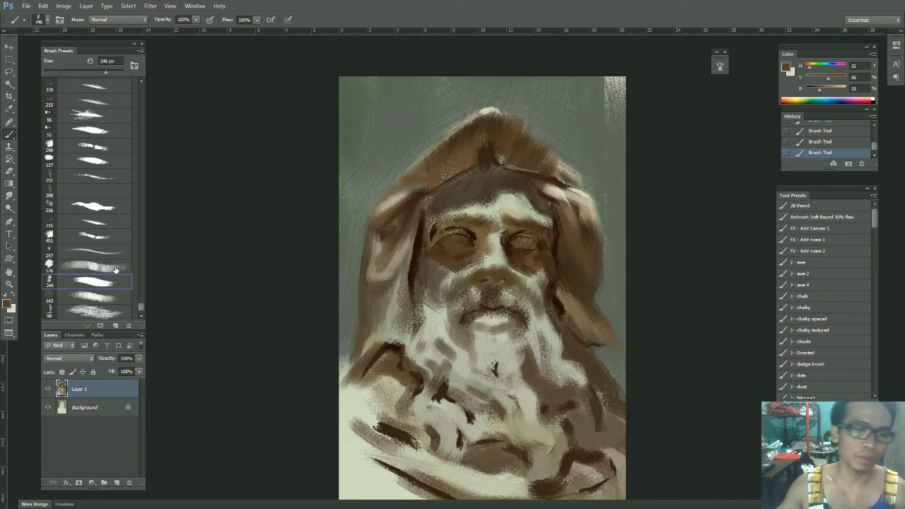
click(94, 222)
alt+click(562, 303)
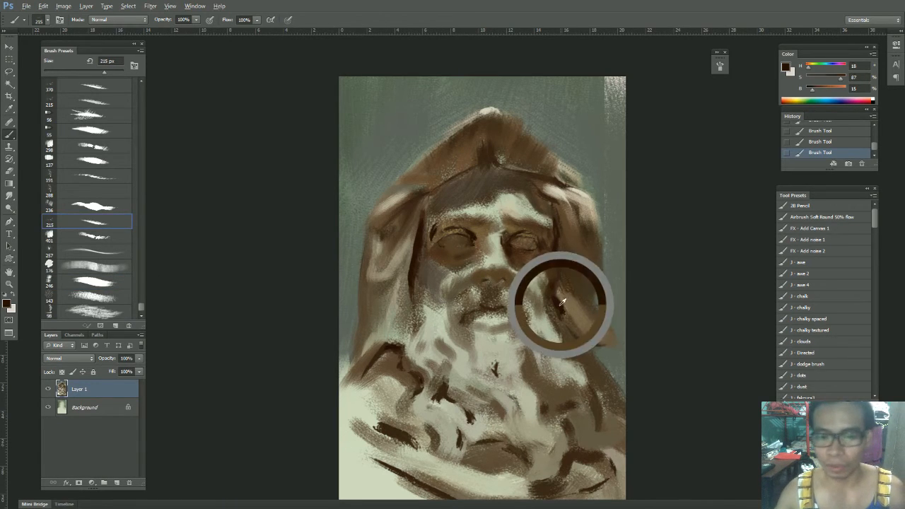
key(bracketleft)
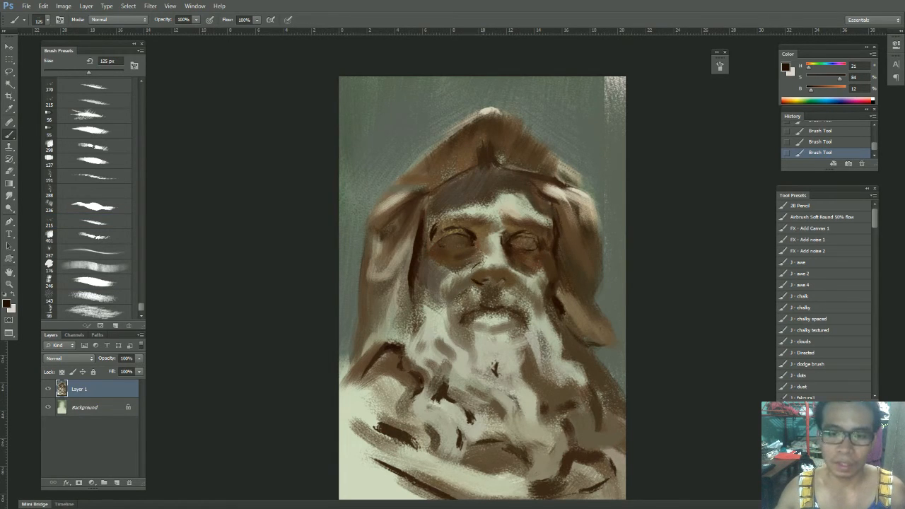
alt+click(545, 194)
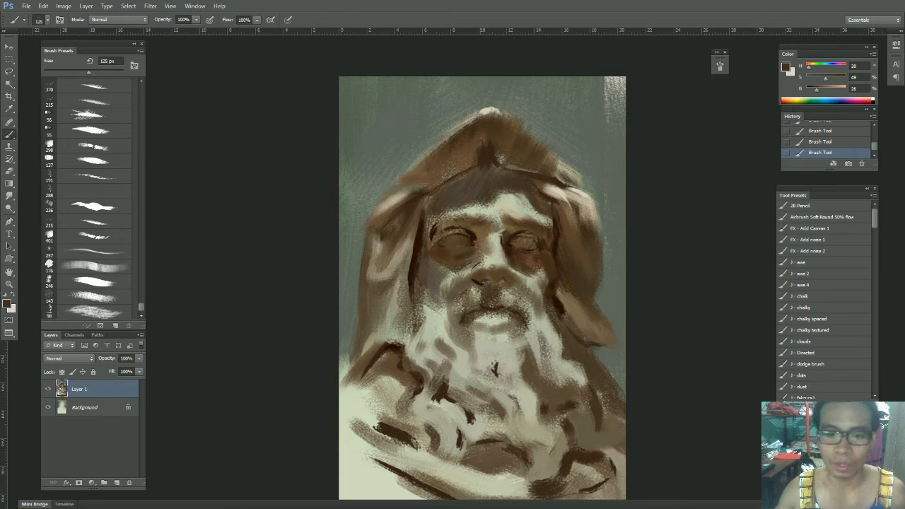
alt+click(479, 280)
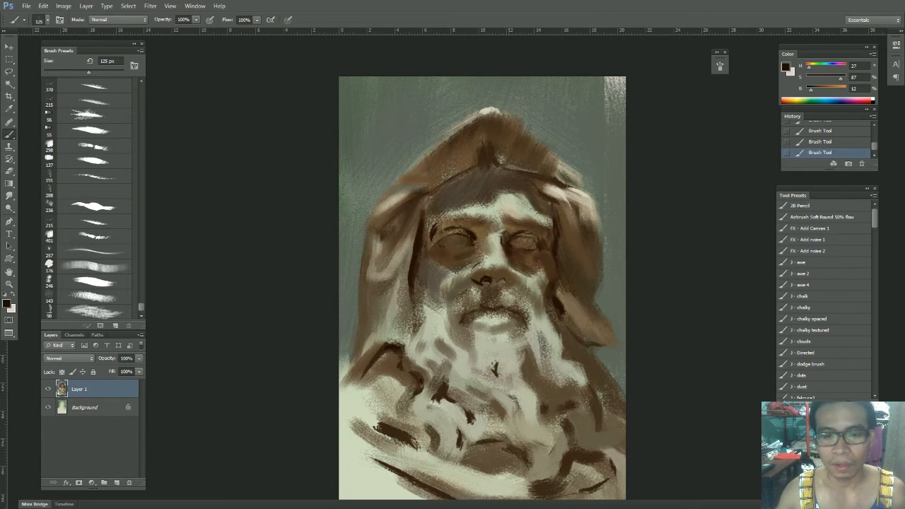
Step: Darken the inner hood edges around the face with sampled reddish and dark browns at 150 px
drag(508, 276, 447, 252)
alt+click(443, 222)
key(bracketleft)
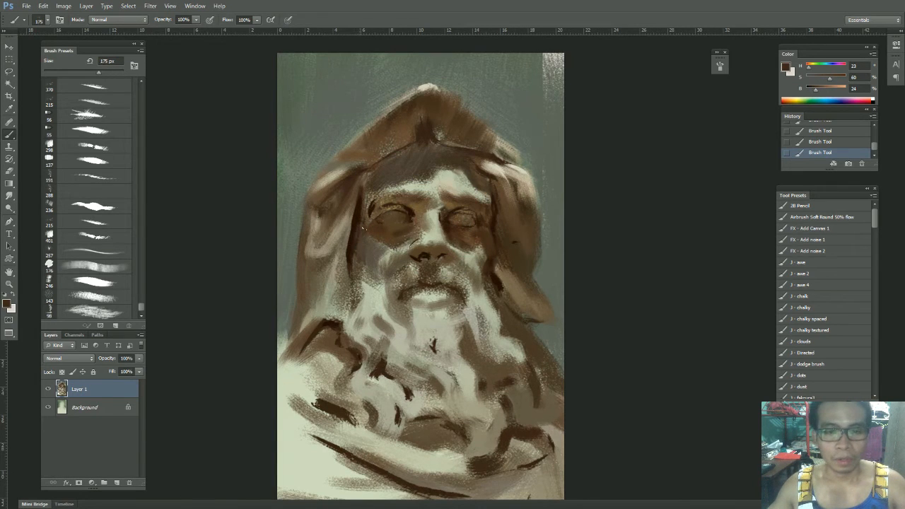
alt+click(360, 214)
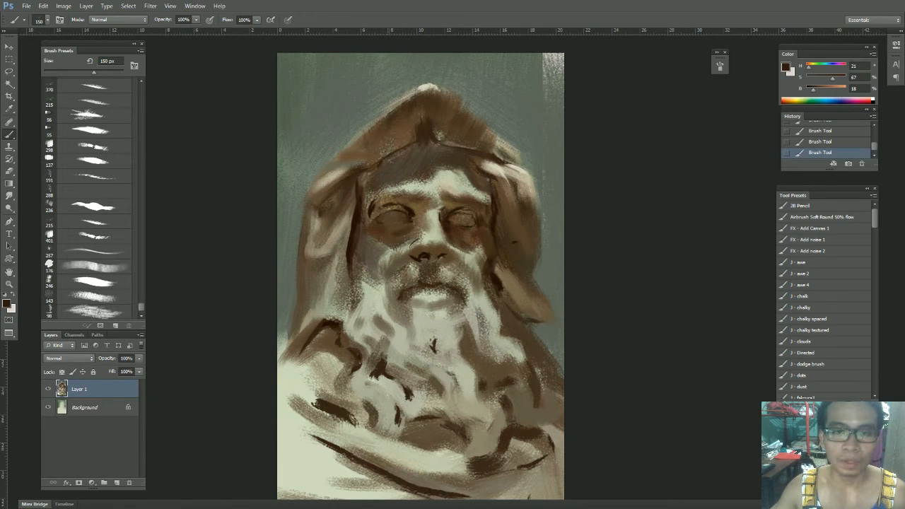
drag(450, 141, 459, 158)
mouse_move(528, 191)
mouse_down()
mouse_move(511, 229)
mouse_move(544, 222)
mouse_up()
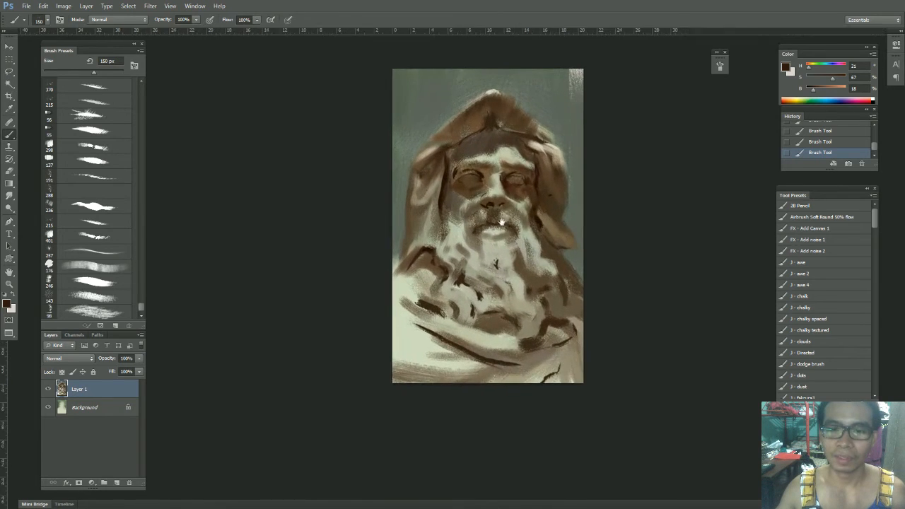
Step: Sample reddish brown between the brows and choose the 143 px textured brush preset, resized to 90 px
drag(489, 186, 441, 210)
ctrl+click(418, 221)
alt+click(435, 225)
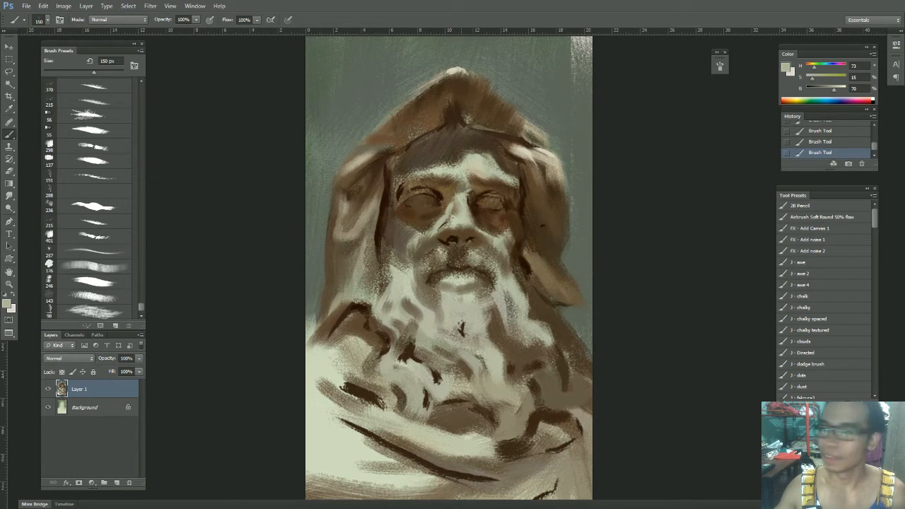
alt+click(463, 185)
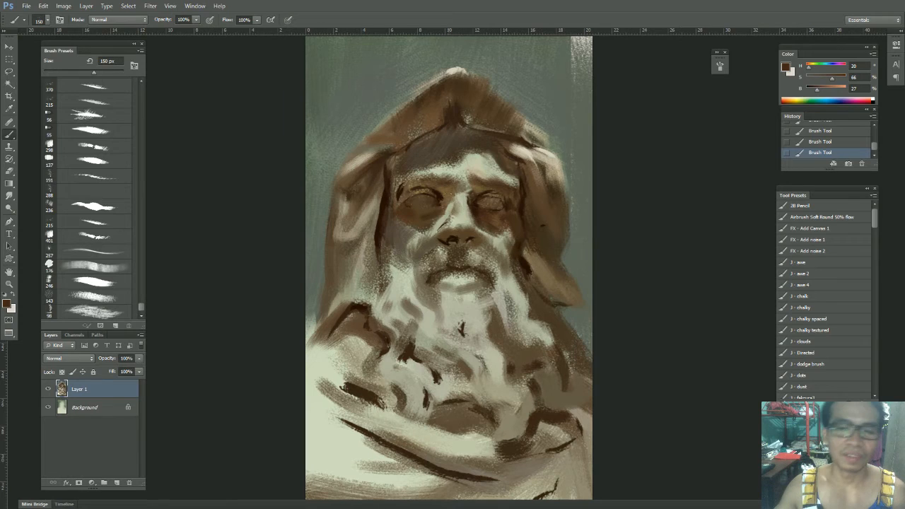
click(104, 295)
key(bracketleft)
key(bracketleft)
key(bracketleft)
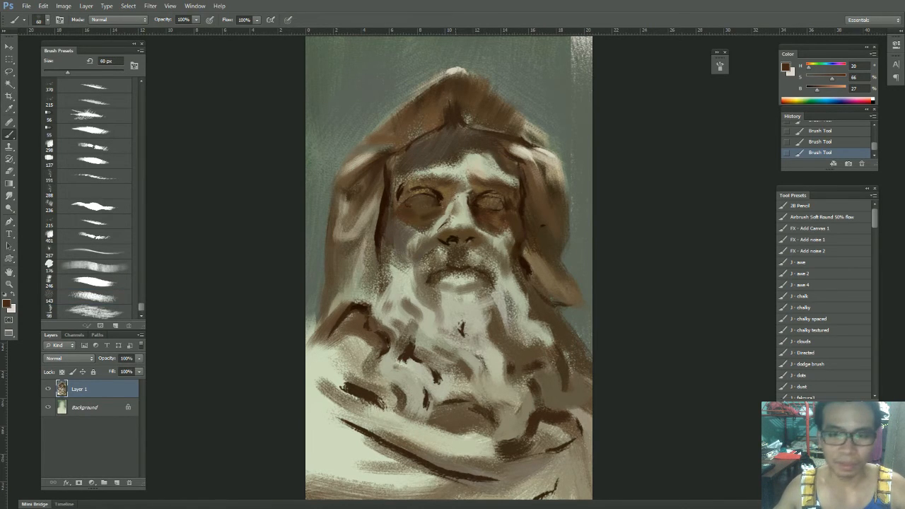
key(bracketright)
key(bracketright)
key(bracketright)
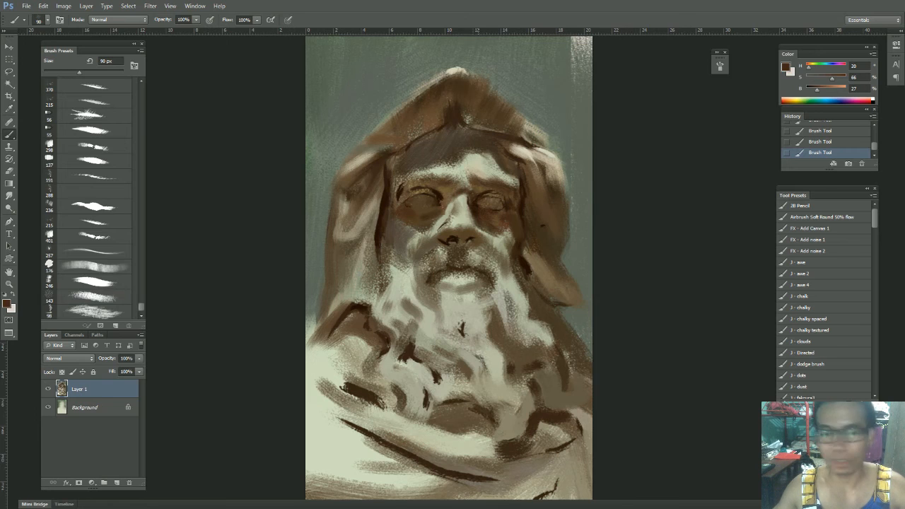
Step: Shape the frown furrow and lower forehead between the brows with sampled grey-browns and pale green-grey at 90 px
alt+click(463, 169)
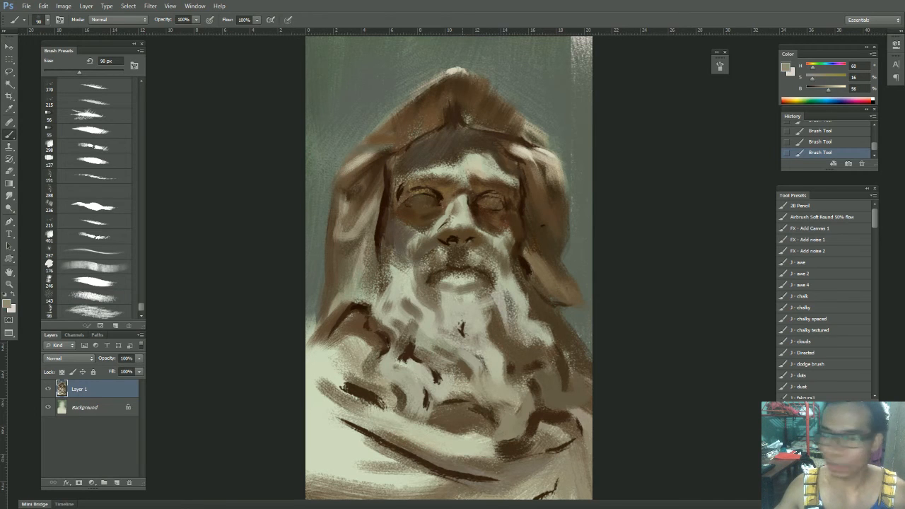
alt+click(460, 185)
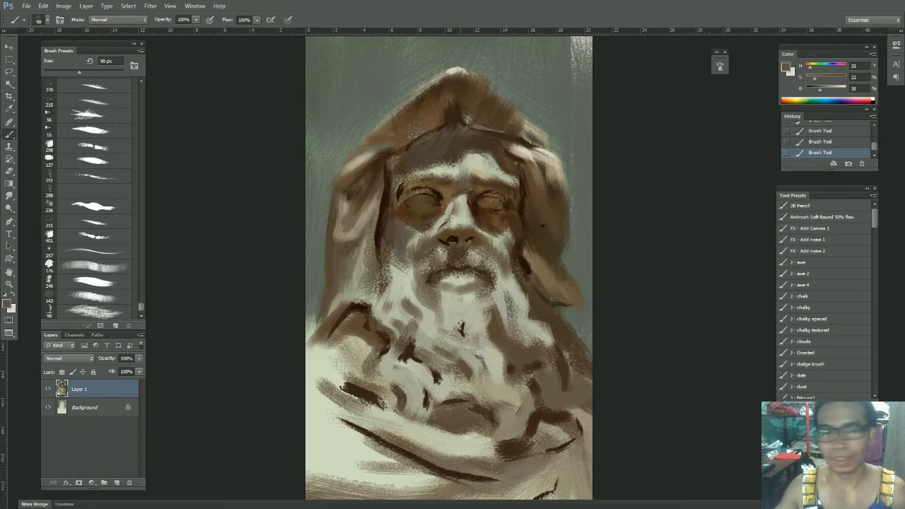
alt+click(483, 183)
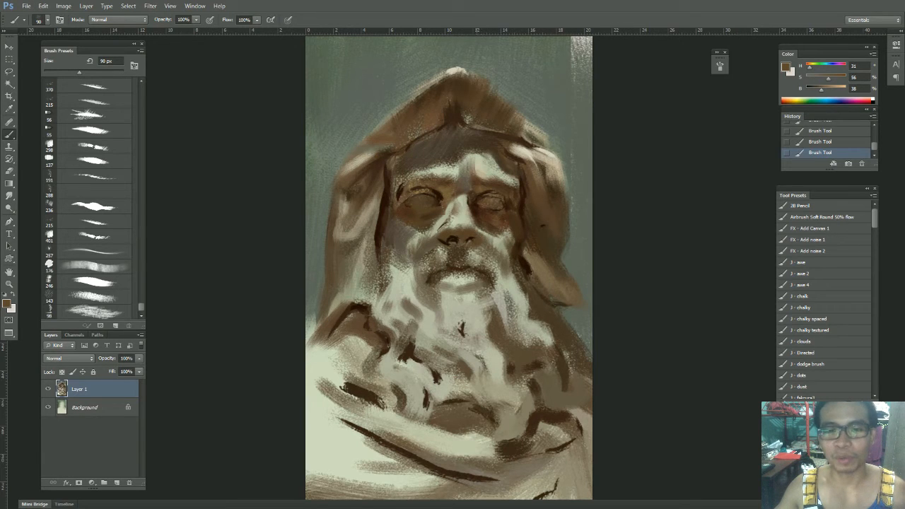
alt+click(459, 174)
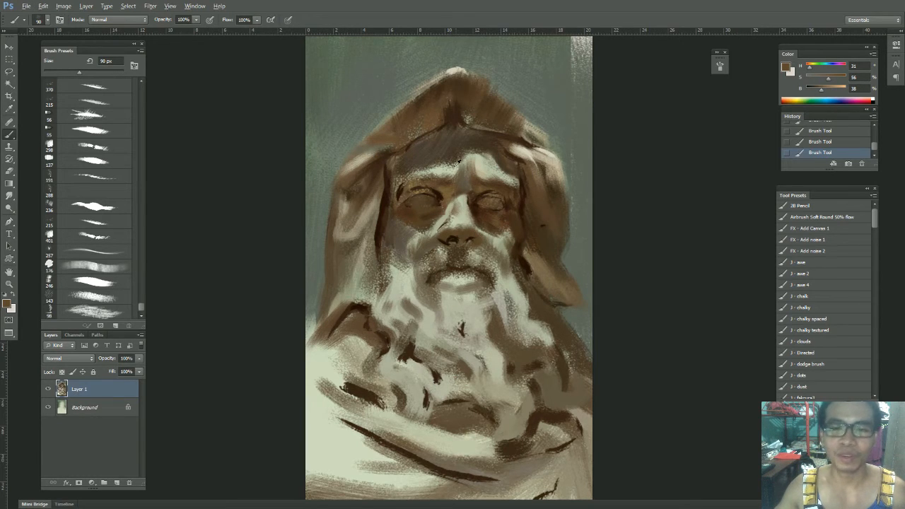
alt+click(434, 167)
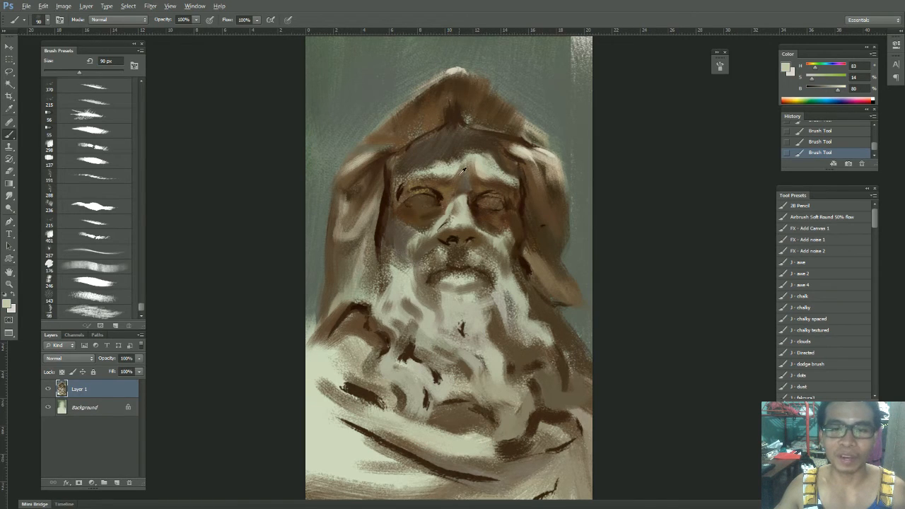
alt+click(438, 159)
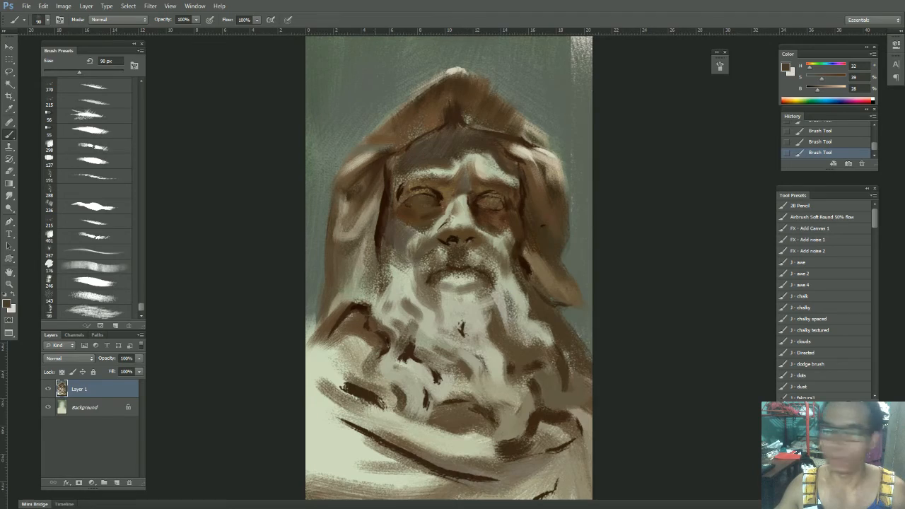
Step: Look through the brush preset collection in the brush picker
right_click(445, 237)
scroll(816, 357, down, 8)
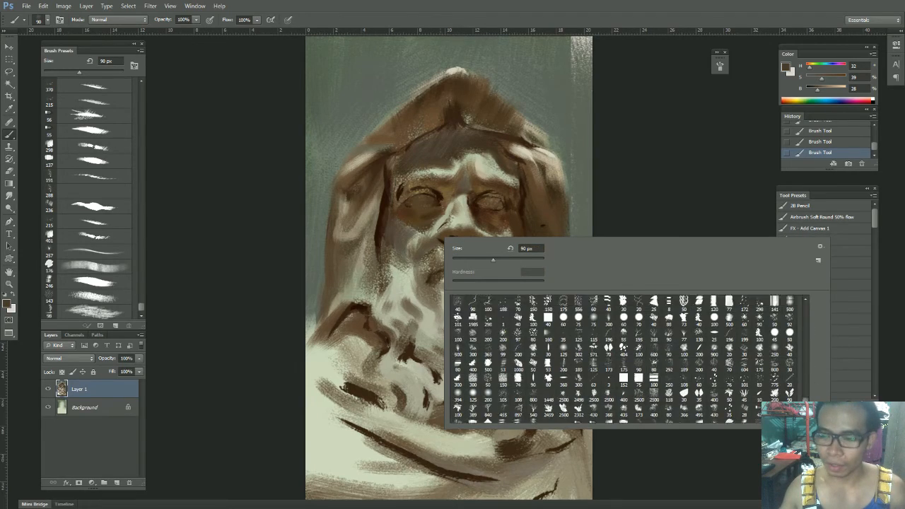
scroll(818, 342, down, 8)
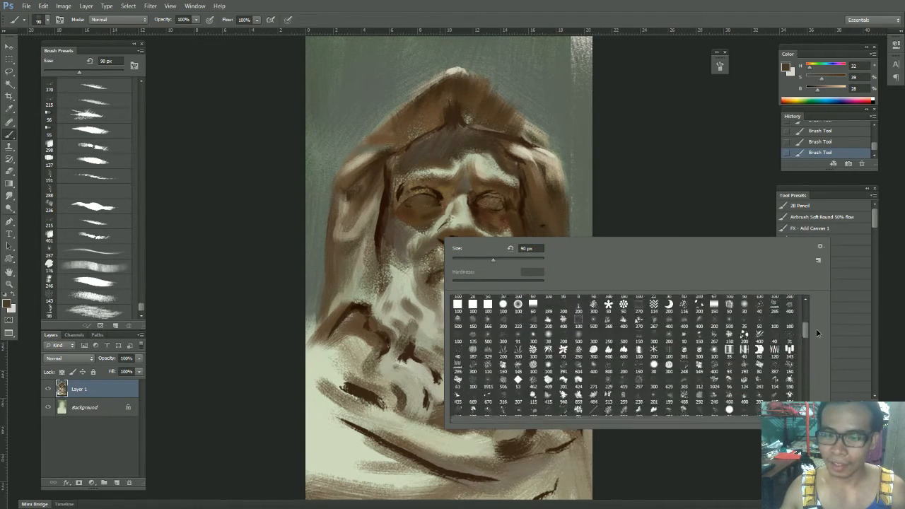
mouse_move(806, 377)
mouse_down()
mouse_move(810, 389)
mouse_move(817, 367)
mouse_move(809, 323)
mouse_move(818, 303)
mouse_move(829, 350)
mouse_move(819, 426)
mouse_up()
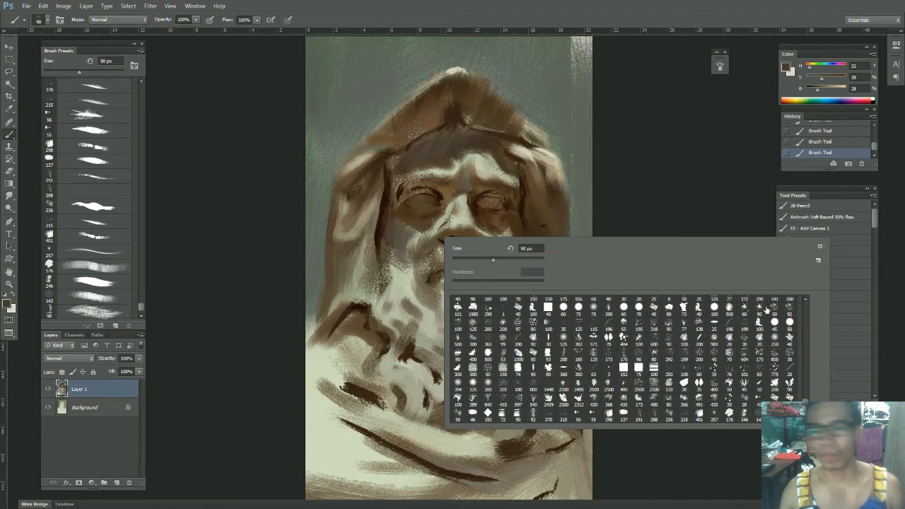
click(611, 131)
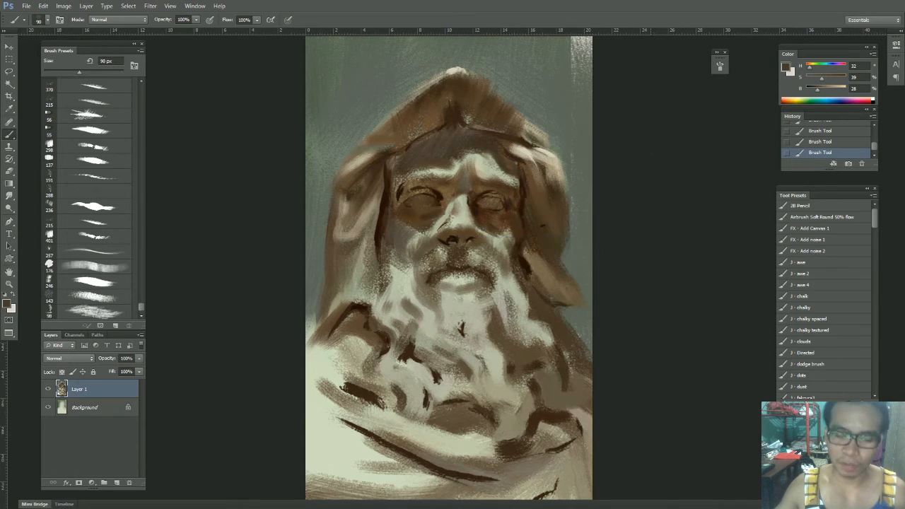
right_click(459, 218)
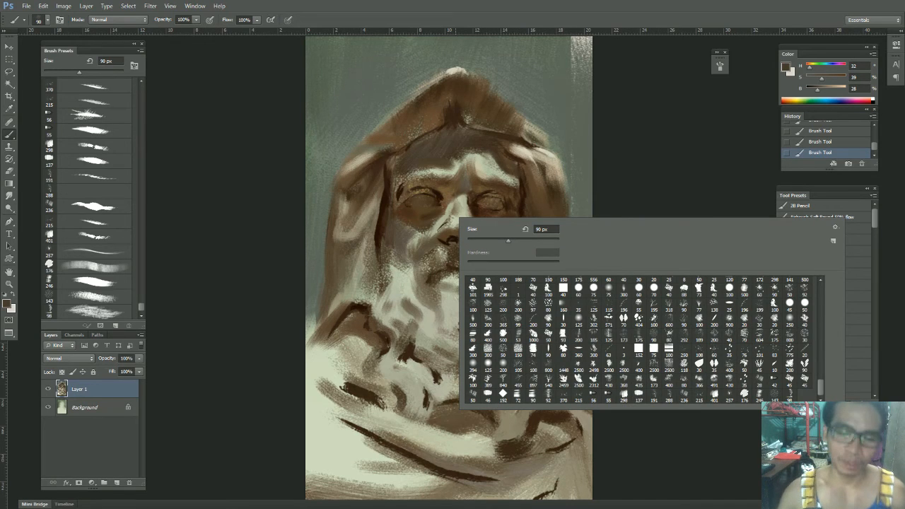
click(625, 169)
Step: Paint the hood's rim above the right brow with sampled pale cream, mid brown and dark brown at 70 px
alt+click(558, 157)
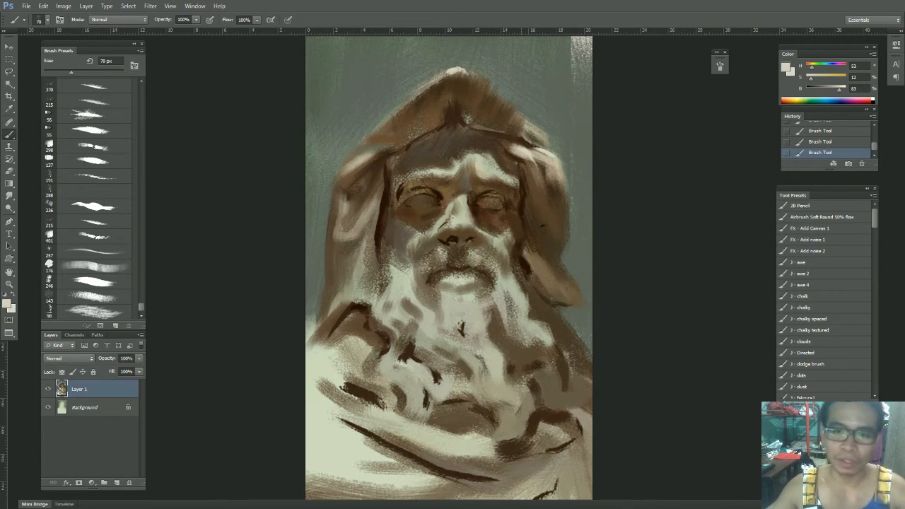
alt+click(535, 169)
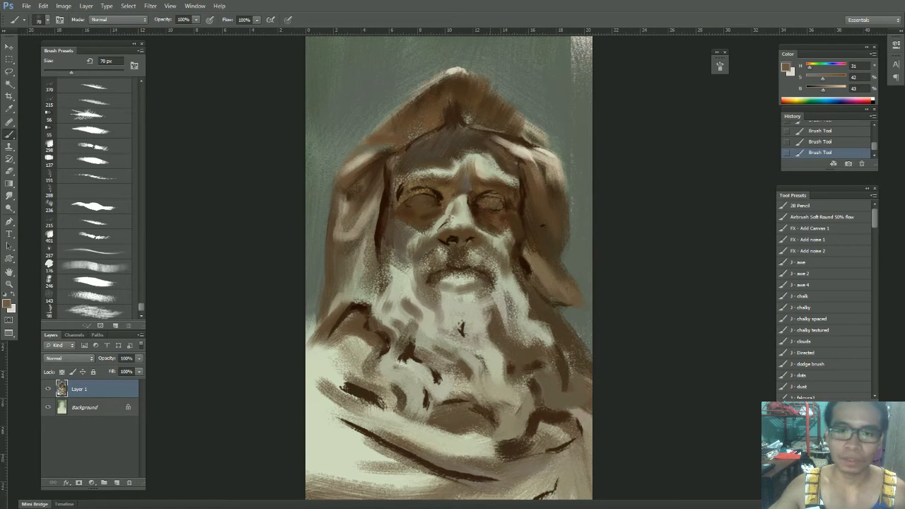
alt+click(522, 161)
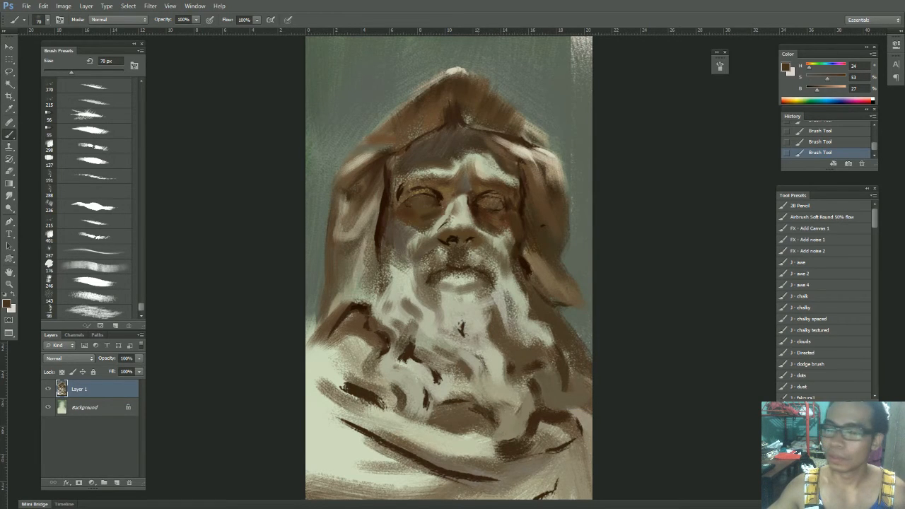
alt+click(526, 178)
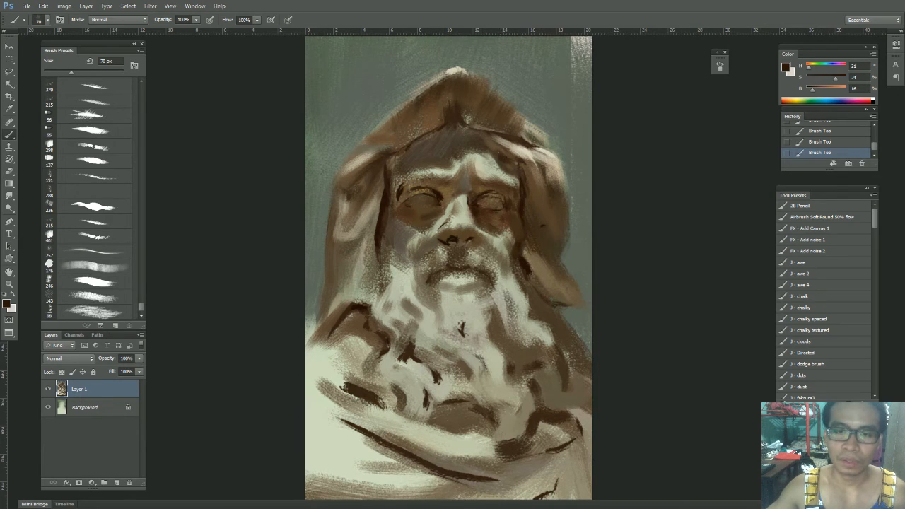
drag(507, 134, 522, 140)
alt+click(509, 126)
drag(540, 144, 554, 143)
Step: Rework the hood's upper right side and outer edge with sampled brown and background grey-green at 150 px
key(bracketright)
key(bracketright)
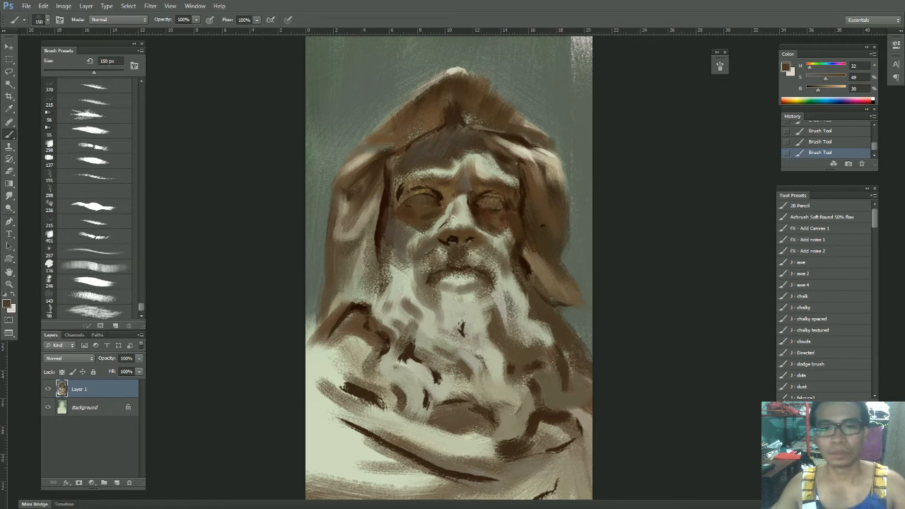
alt+click(472, 119)
mouse_move(511, 121)
mouse_down()
mouse_move(548, 132)
mouse_move(557, 149)
mouse_move(512, 147)
mouse_move(463, 166)
mouse_move(484, 177)
mouse_up()
alt+click(535, 119)
drag(534, 219, 475, 209)
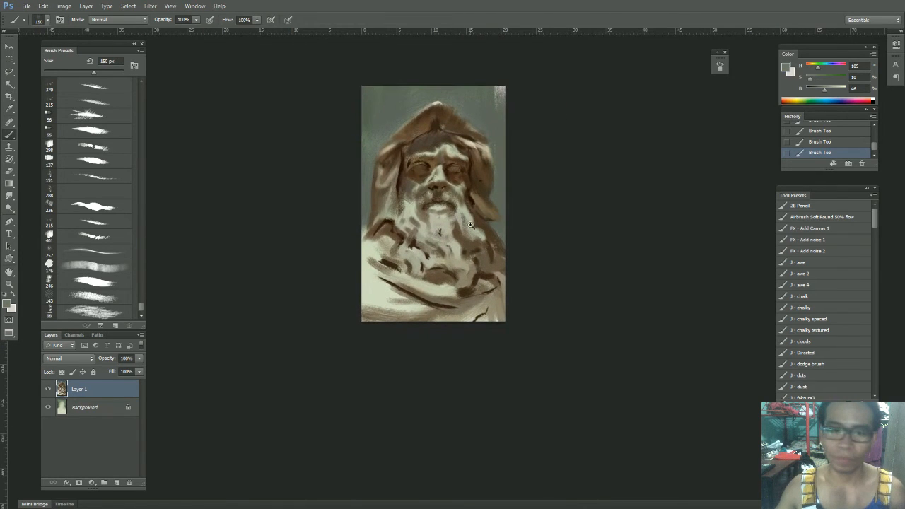
Step: Paint out the dark mark in the beard below the chin with muted grey-brown and sampled beard tones at 70 to 100 px
ctrl+click(468, 222)
alt+click(454, 235)
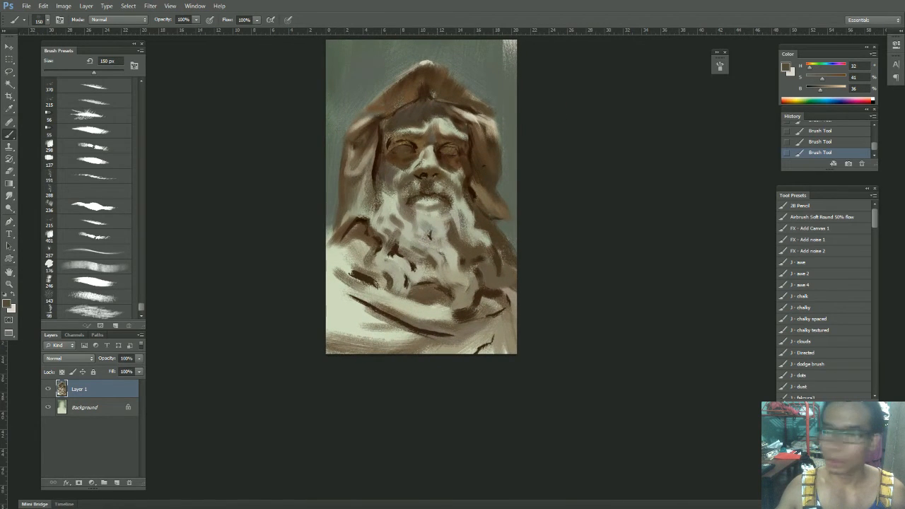
mouse_move(822, 78)
mouse_down()
mouse_move(823, 91)
mouse_move(814, 80)
mouse_up()
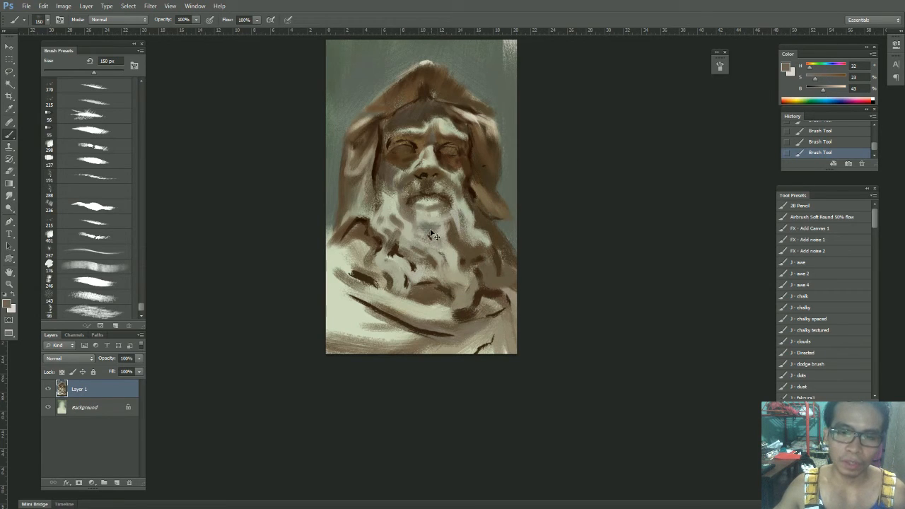
key(bracketleft)
key(bracketleft)
key(bracketleft)
key(bracketleft)
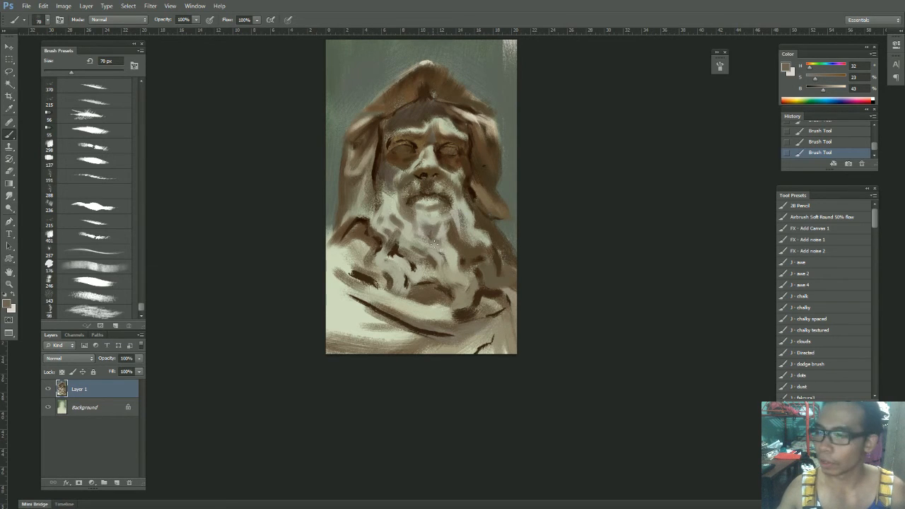
alt+click(446, 232)
alt+click(447, 240)
mouse_move(445, 218)
mouse_down()
mouse_move(447, 232)
mouse_move(448, 220)
mouse_up()
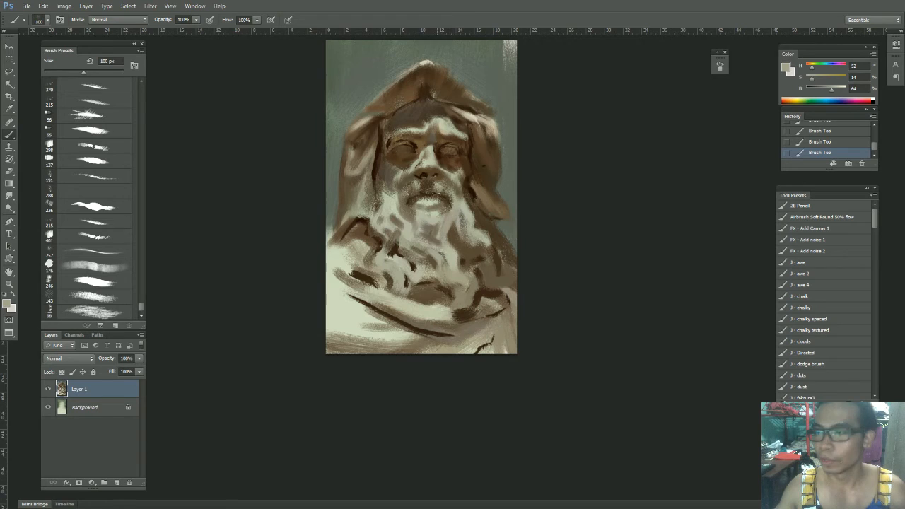
Step: Brush the moustache between the nose and mouth with grey-beige (H 52, S 14, B 64) at 80 px
key(bracketleft)
key(bracketleft)
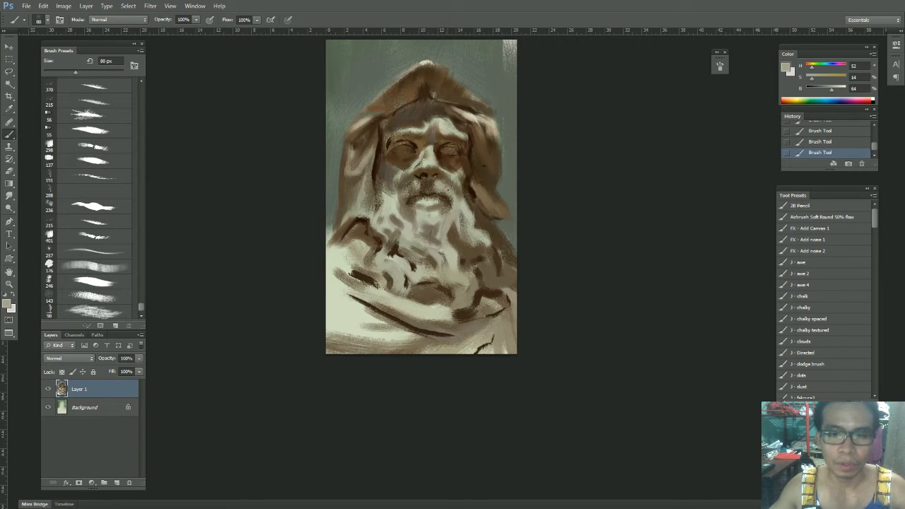
mouse_move(406, 200)
mouse_down()
mouse_move(402, 210)
mouse_move(422, 181)
mouse_up()
Step: Add pale peach highlights (H 30, S 18, B 90) and sampled grey-brown accents around the nose and moustache at 60 px
alt+click(394, 203)
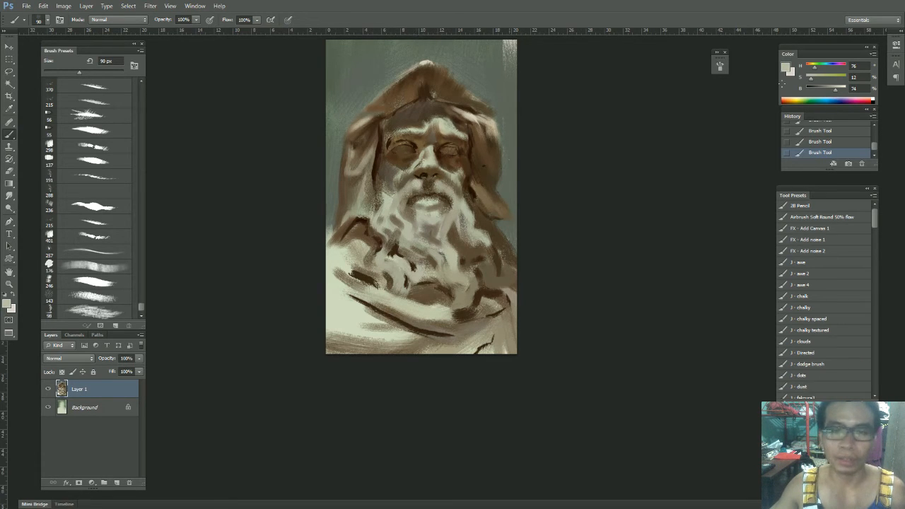
mouse_move(814, 67)
mouse_down()
mouse_move(842, 91)
mouse_move(813, 78)
mouse_up()
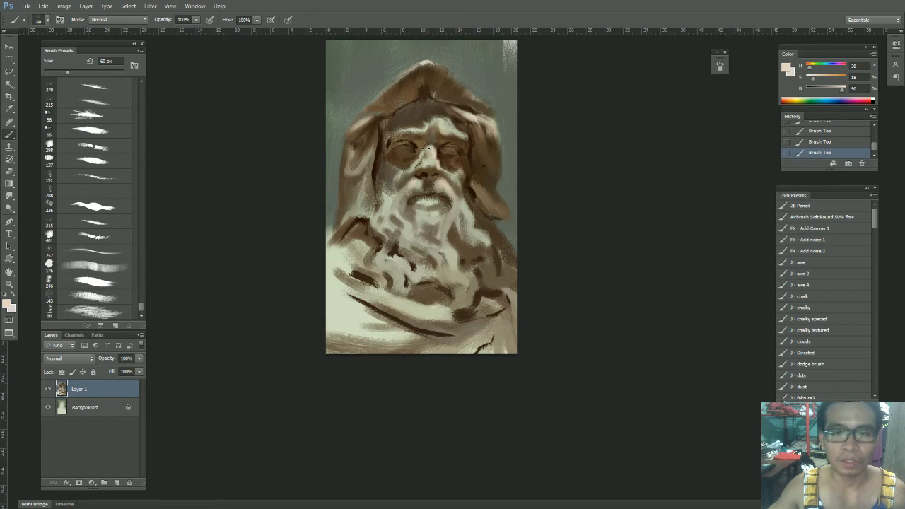
alt+click(431, 136)
alt+click(432, 138)
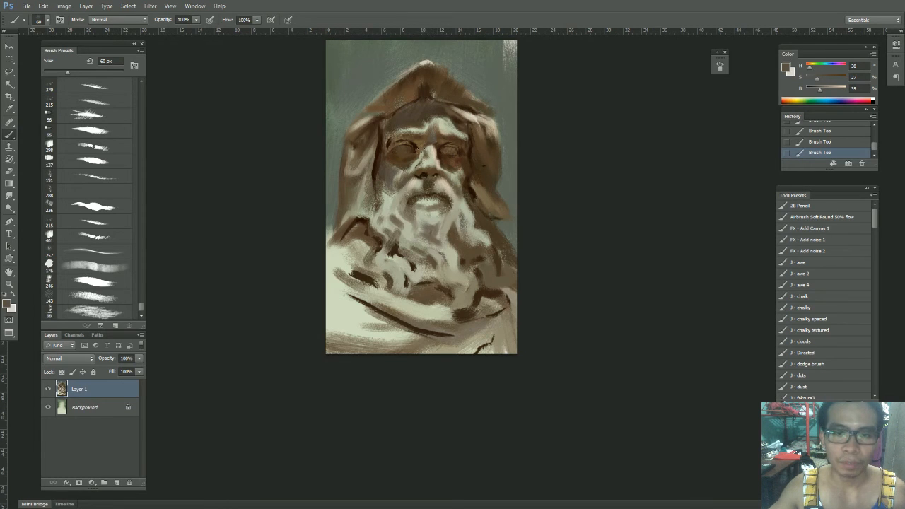
Step: Deepen the right eye socket and adjoining cheek with sampled dark browns at 100 to 150 px
key(bracketright)
alt+click(441, 149)
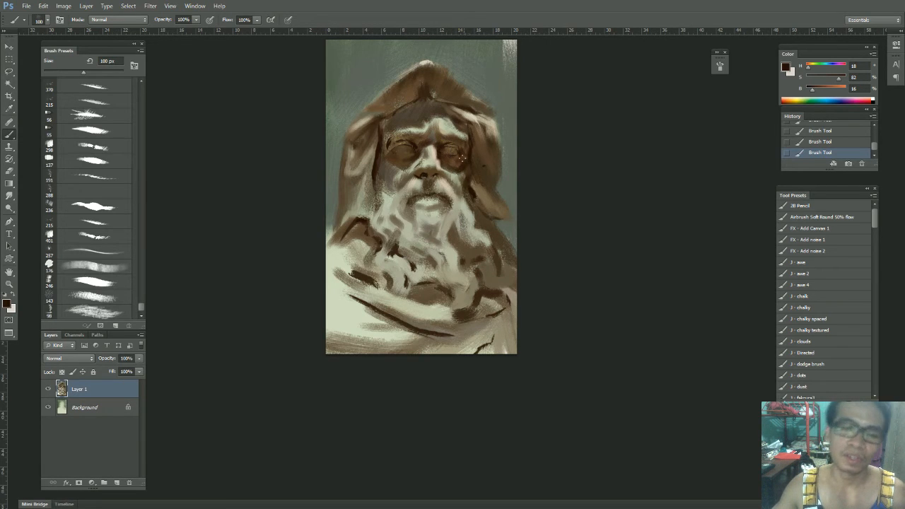
key(bracketright)
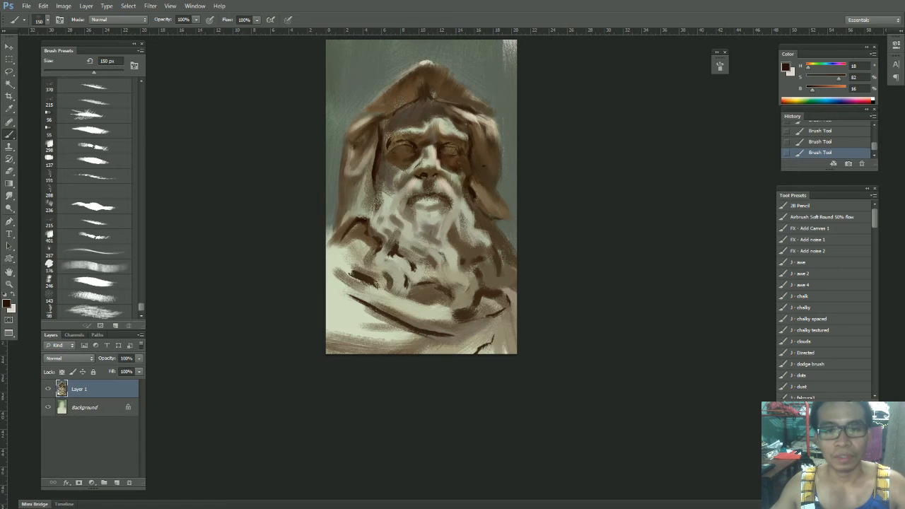
alt+click(460, 172)
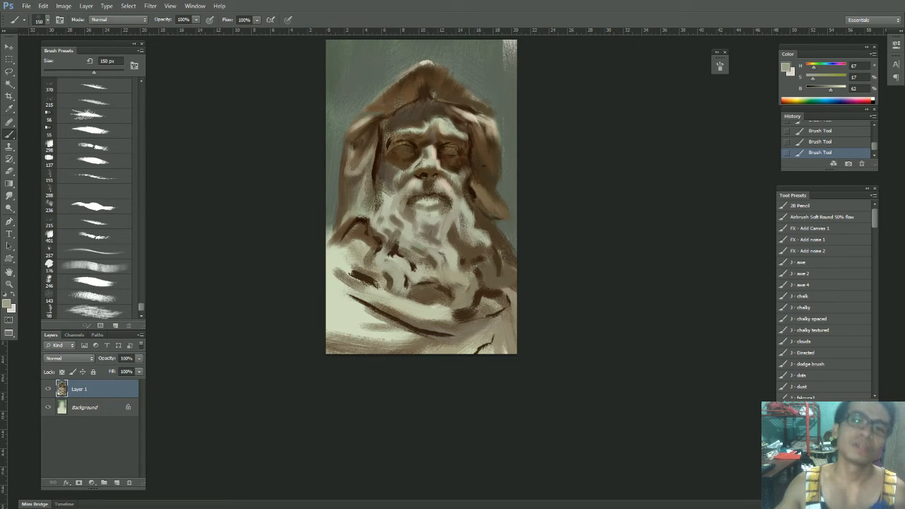
alt+click(455, 171)
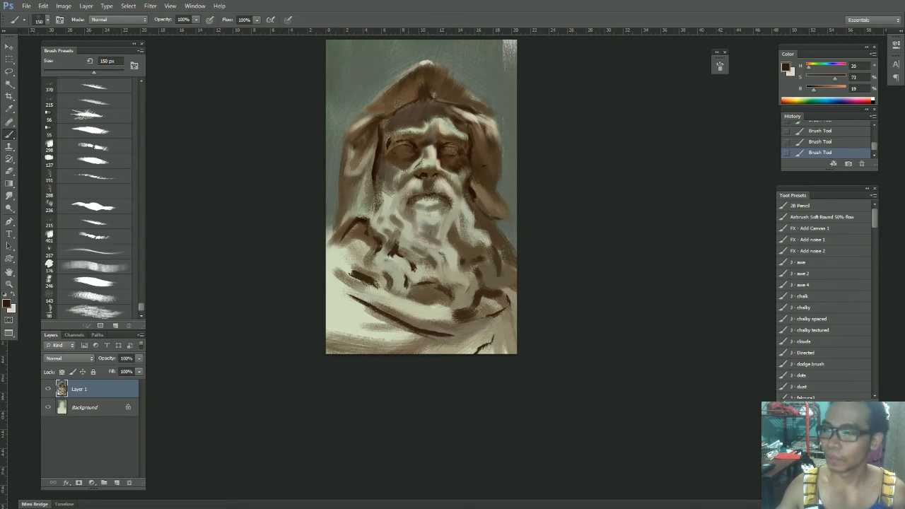
Step: Shade the moustache with sampled warm brown at 150 px and restore its light strands with grey-beige at 100 px
alt+click(427, 170)
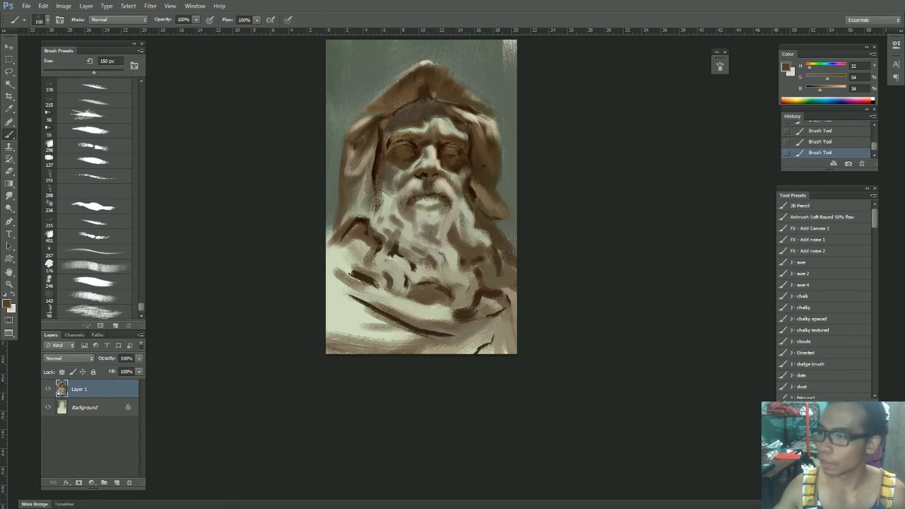
mouse_move(408, 193)
mouse_down()
mouse_move(402, 207)
mouse_move(411, 193)
mouse_move(445, 193)
mouse_move(457, 214)
mouse_up()
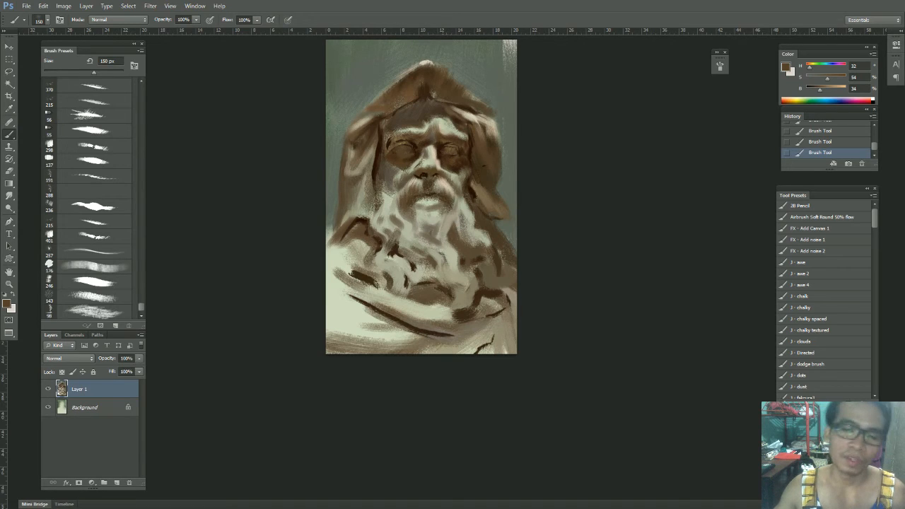
alt+click(397, 198)
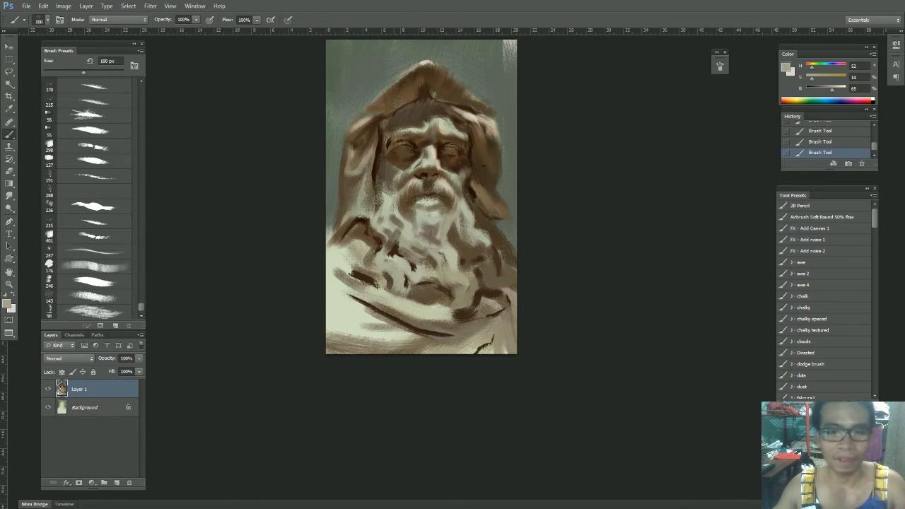
mouse_move(397, 198)
mouse_down()
mouse_move(406, 186)
mouse_move(418, 189)
mouse_up()
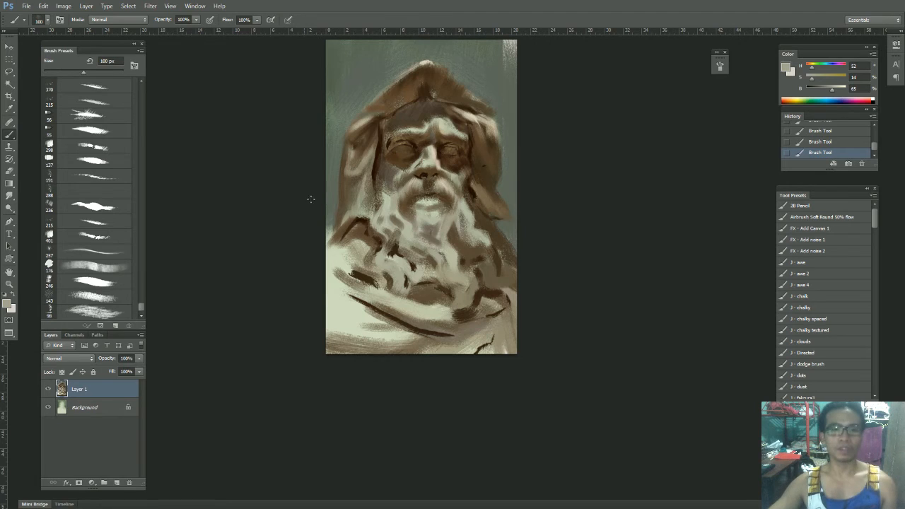
Step: Rework the folds along the hood's left side with sampled browns, using brush sizes up to 175 px
alt+click(365, 195)
alt+click(369, 175)
drag(362, 178, 361, 196)
alt+click(371, 142)
key(bracketright)
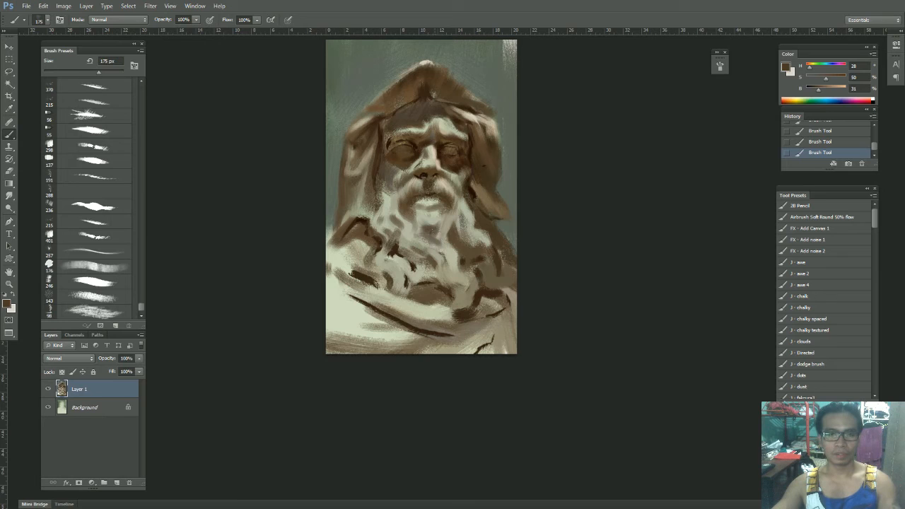
key(bracketleft)
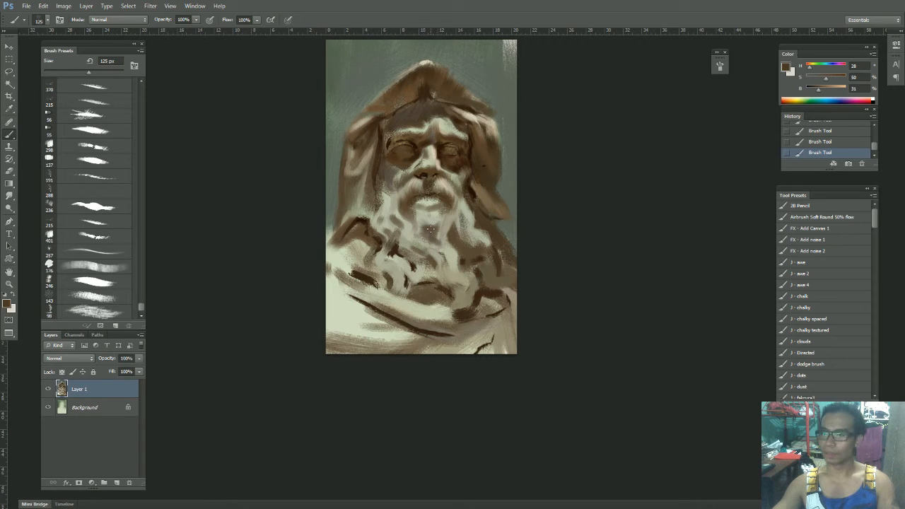
Step: Soften the beard below the chin and lighten its right strands with sampled pale grey-beige at 125 to 175 px
key(bracketright)
alt+click(433, 218)
drag(435, 217, 442, 225)
alt+click(464, 212)
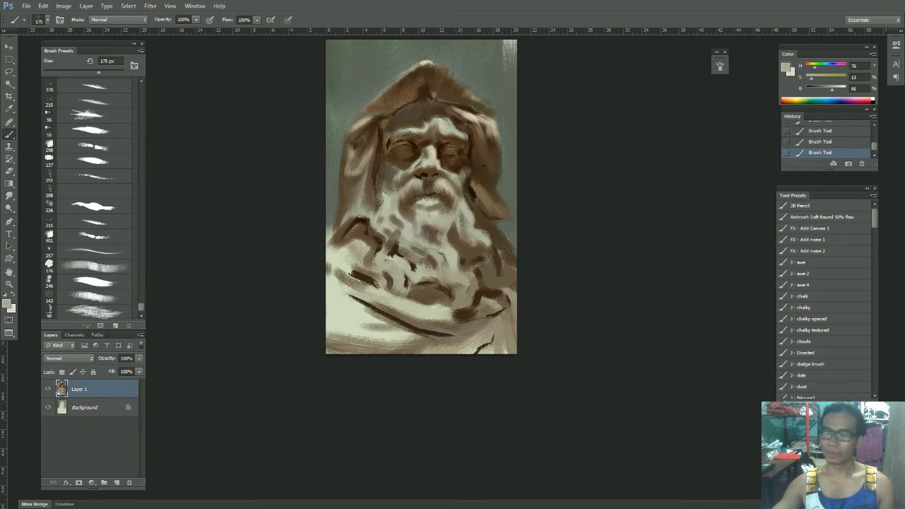
key(bracketleft)
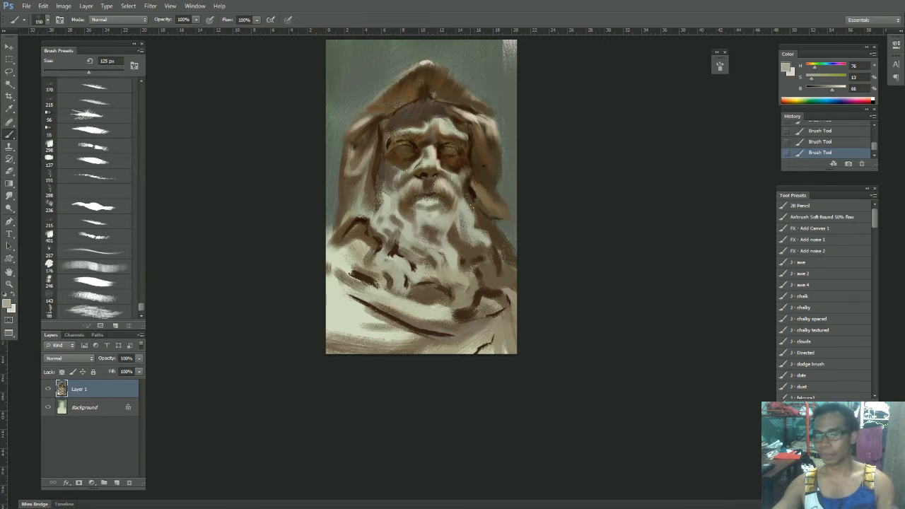
key(bracketright)
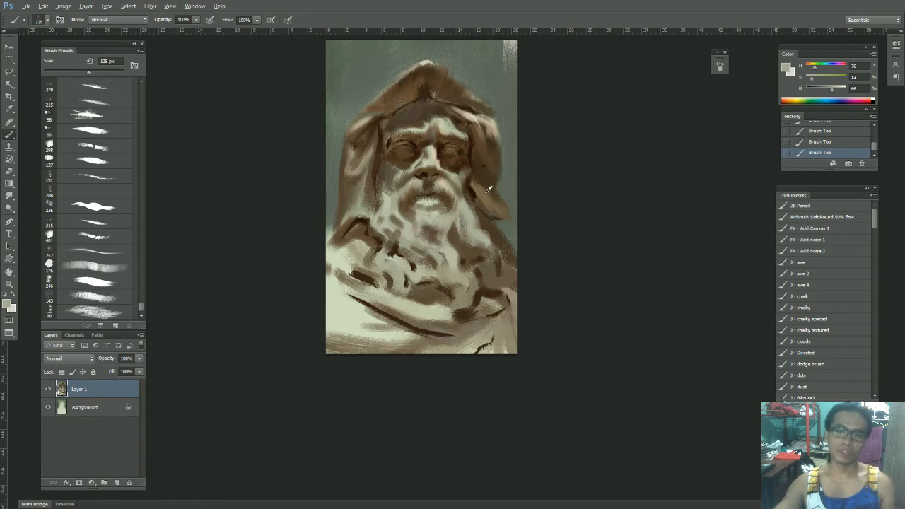
Step: Tone down the beard's right edge at 250 px and its upper left edge at 125 px with sampled mid brown
alt+click(494, 232)
key(bracketright)
key(bracketright)
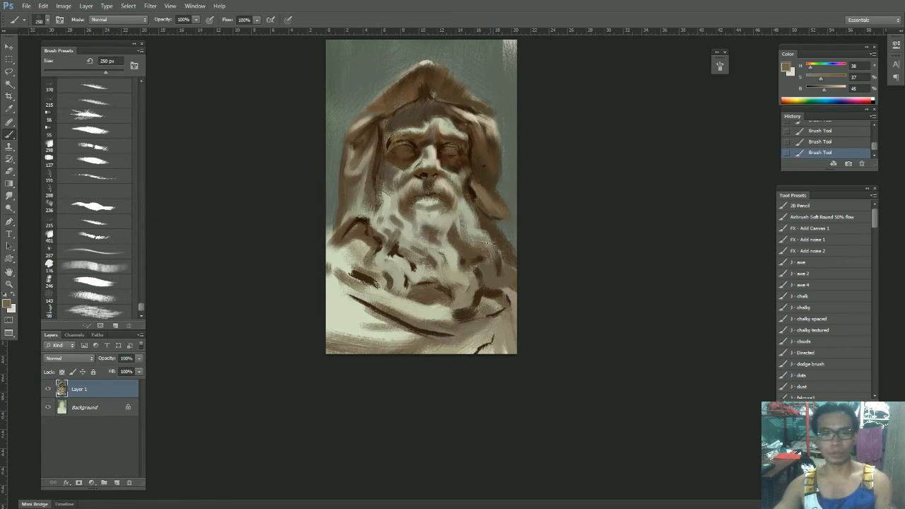
drag(473, 223, 481, 234)
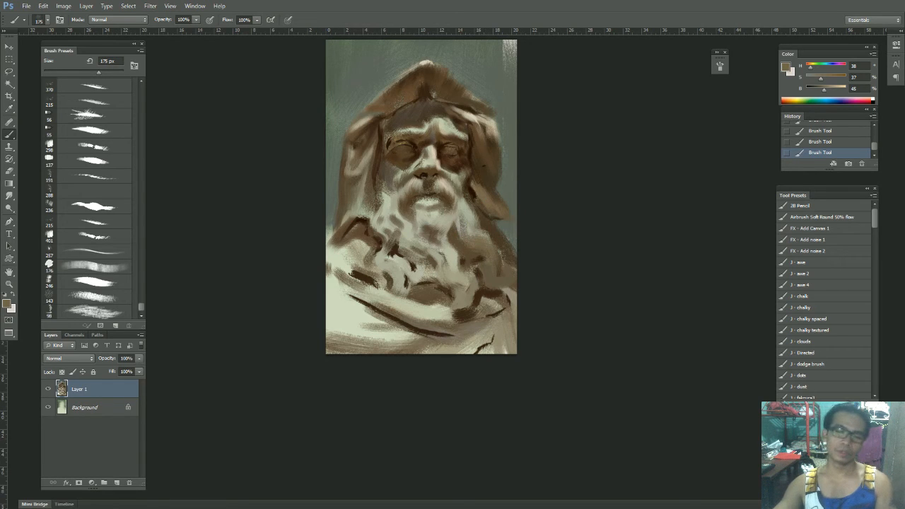
key(bracketleft)
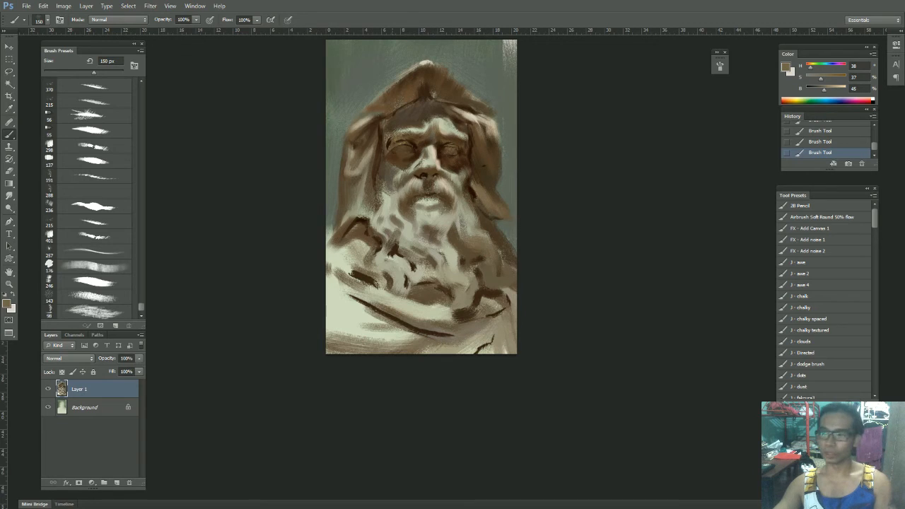
key(bracketleft)
mouse_move(388, 189)
mouse_down()
mouse_move(387, 205)
mouse_move(394, 199)
mouse_up()
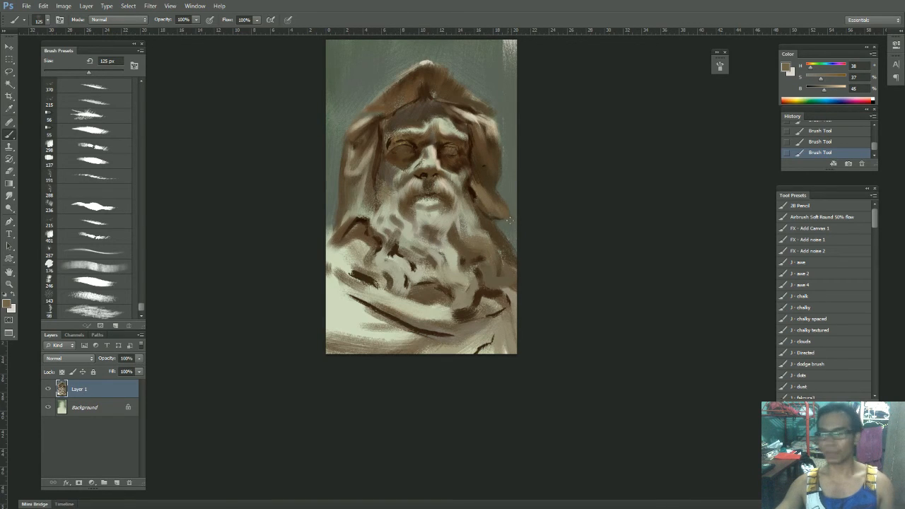
Step: Sharpen the hood's lower right corner with sampled dark brown and background grey-green at 125 px
alt+click(488, 215)
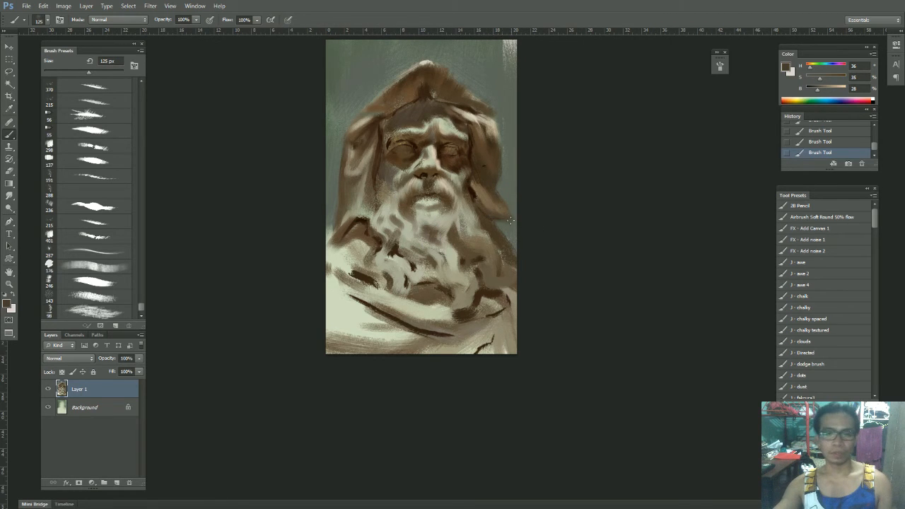
alt+click(517, 217)
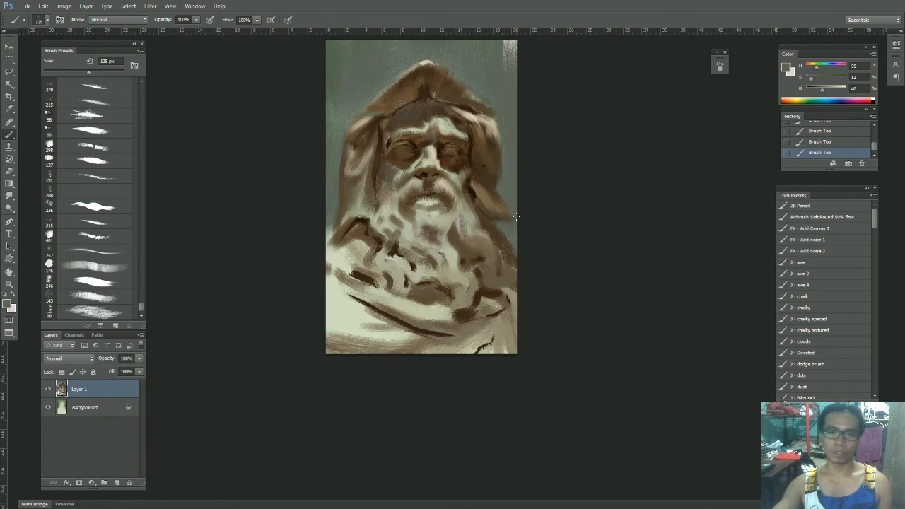
alt+click(475, 193)
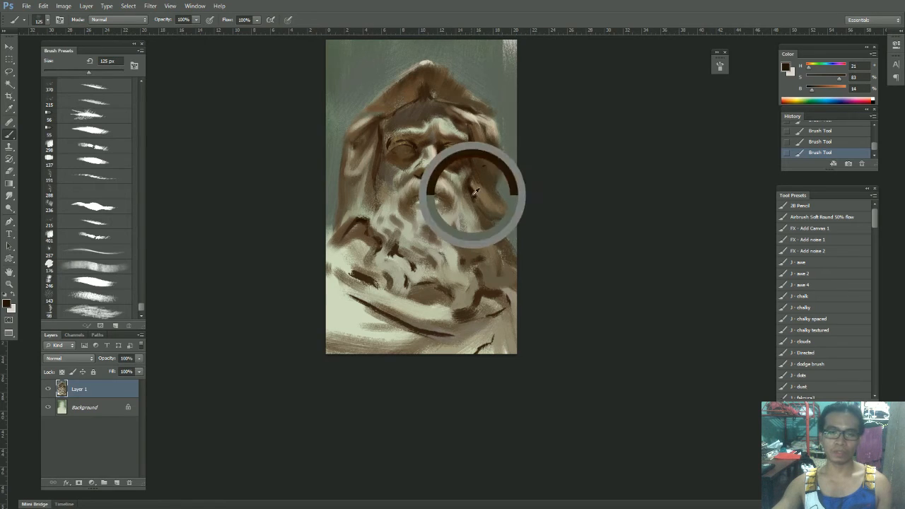
alt+click(505, 220)
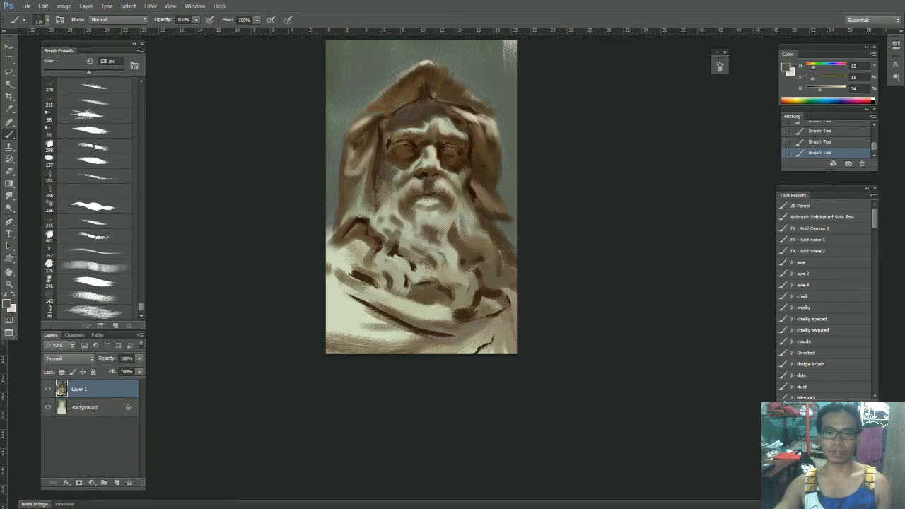
alt+click(517, 226)
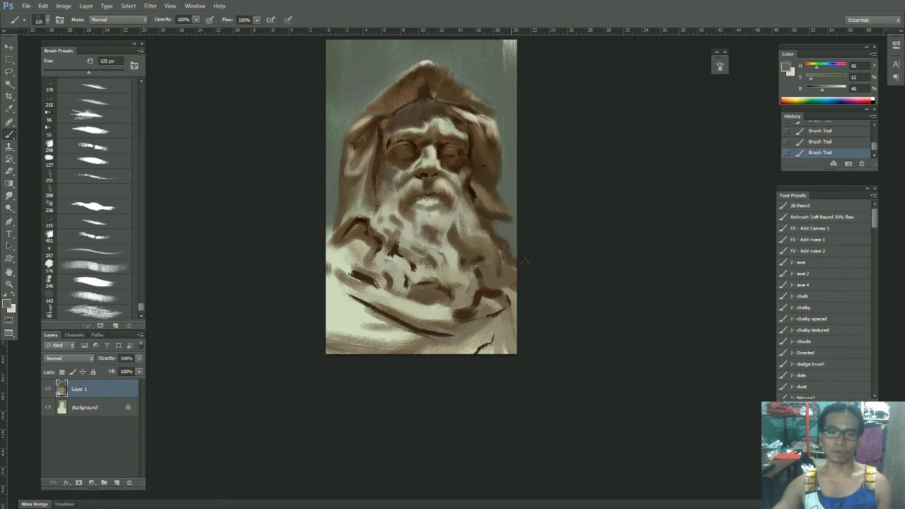
Step: Refine the right shoulder's outline below the hood with sampled dark brown and background grey-green at 125 px
alt+click(506, 246)
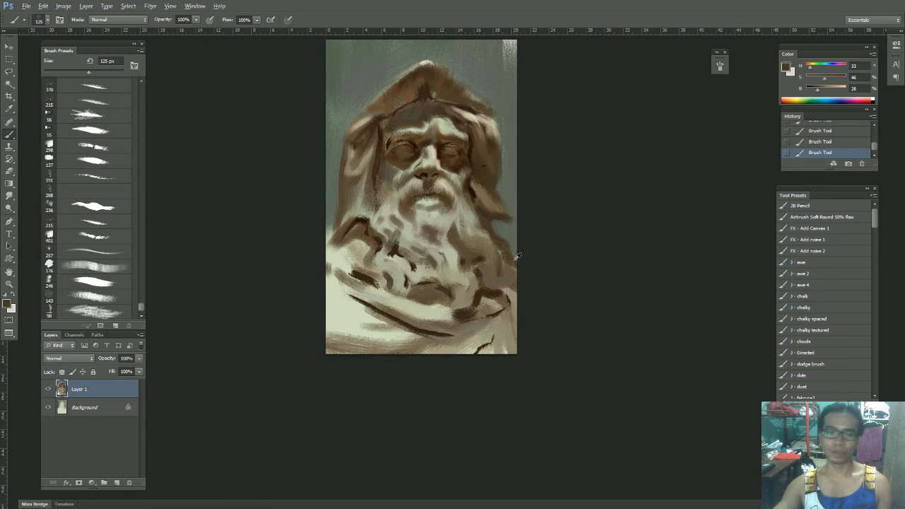
alt+click(512, 263)
alt+click(505, 243)
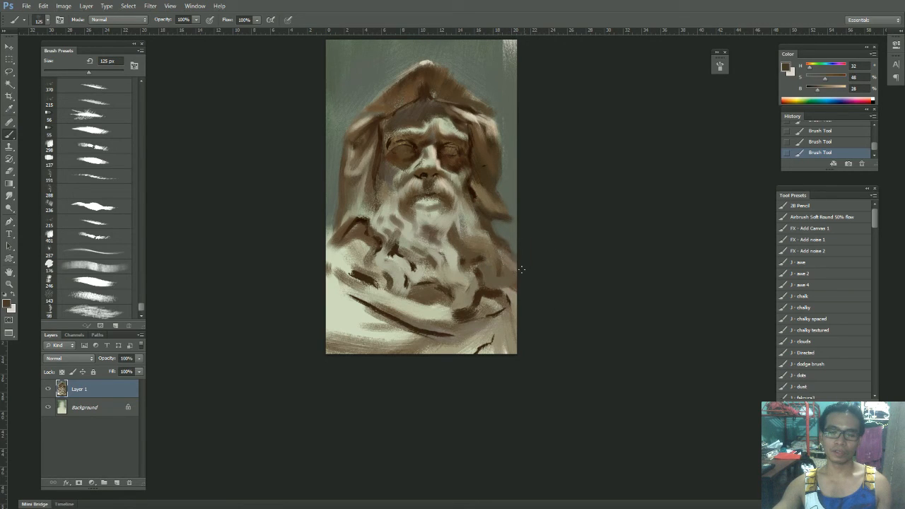
alt+click(509, 230)
drag(518, 256, 501, 151)
Step: Cover the light streak in the background's upper right corner with sampled grey-green using a 500 px textured brush
drag(516, 211, 577, 342)
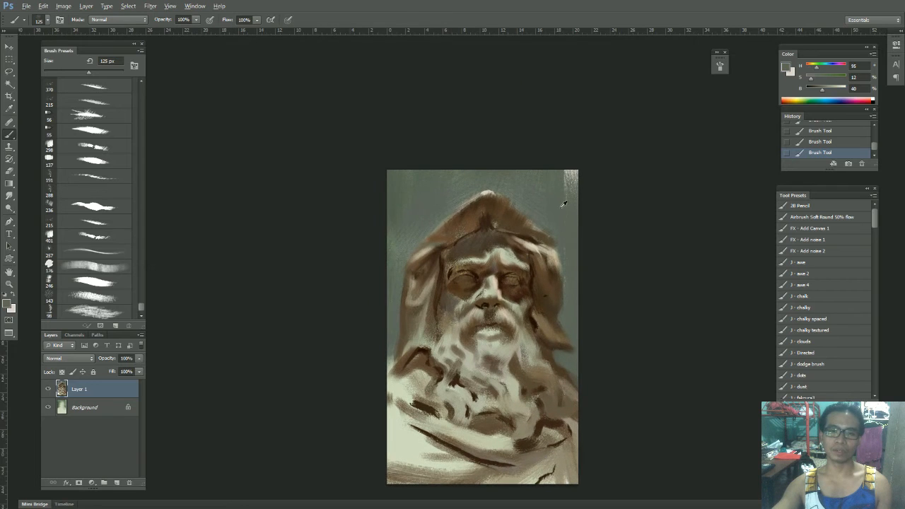
alt+click(562, 205)
key(bracketright)
key(bracketright)
key(bracketright)
key(bracketright)
key(bracketright)
drag(569, 164, 589, 239)
alt+click(541, 192)
alt+click(535, 203)
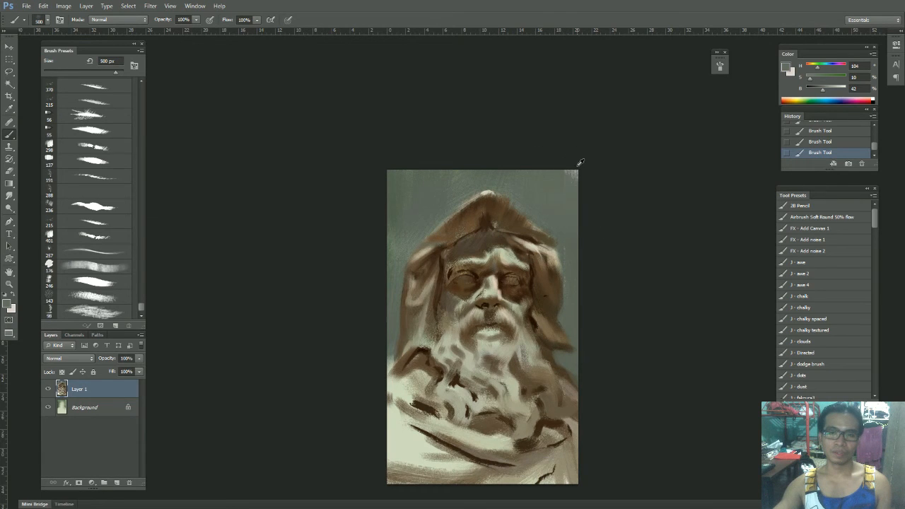
alt+click(608, 137)
drag(569, 157, 589, 218)
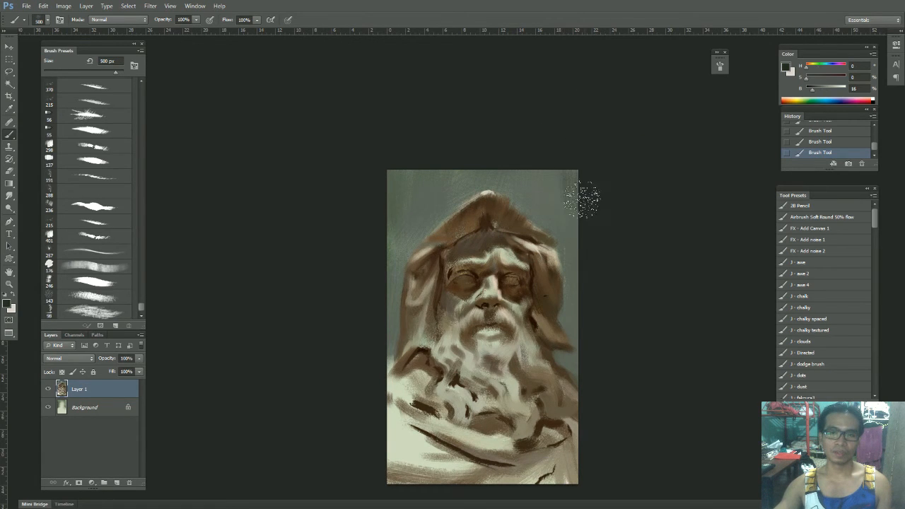
Step: Darken and even out the background's upper corners with sampled grey-green using the 500 px textured brush
alt+click(568, 180)
alt+click(572, 126)
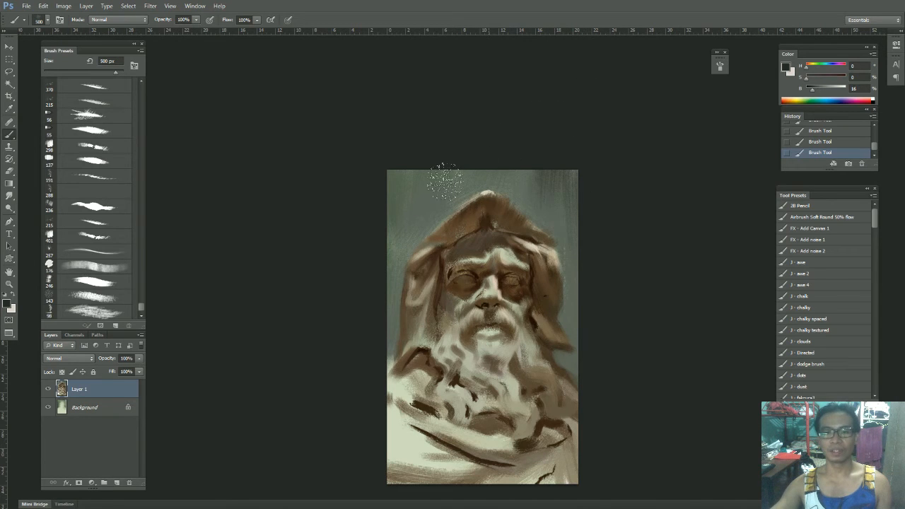
drag(397, 146, 392, 219)
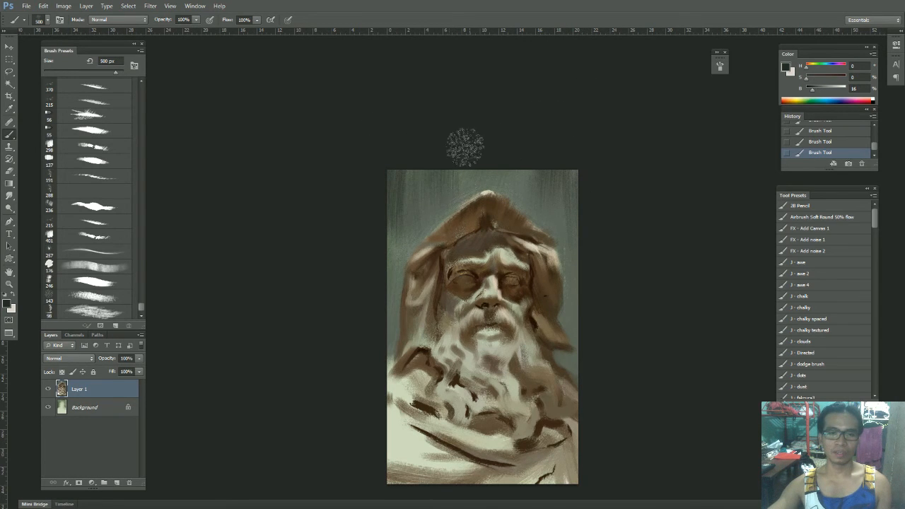
alt+click(387, 244)
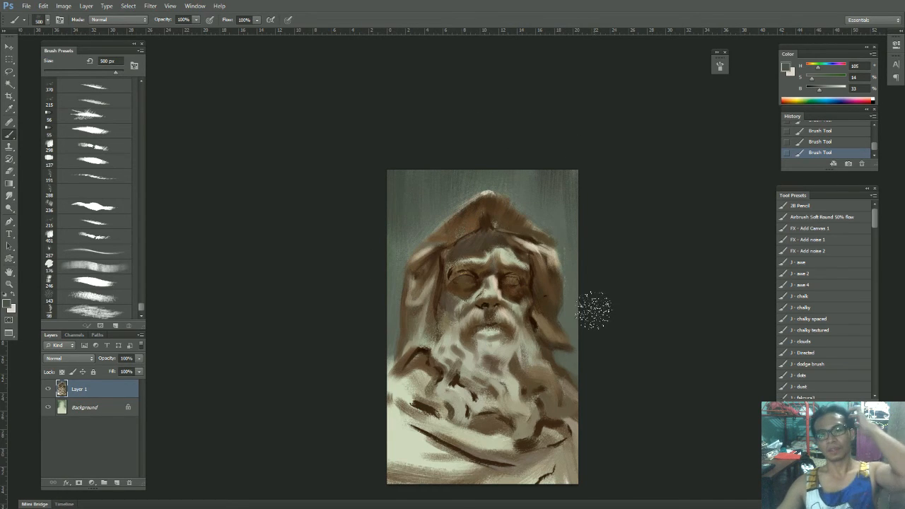
Step: Rework the shadow patch in the lower centre of the beard with sampled mid brown at 150 px
drag(543, 388, 521, 322)
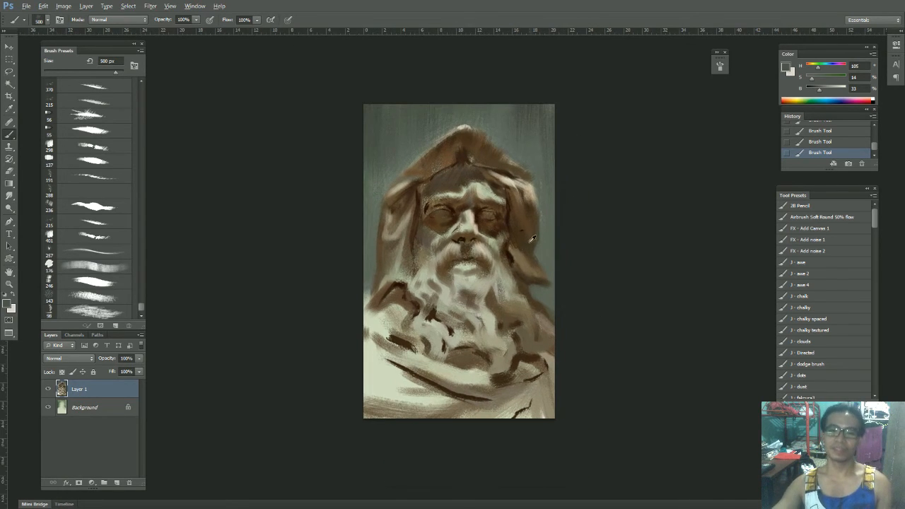
alt+click(510, 256)
key(bracketleft)
key(bracketleft)
key(bracketleft)
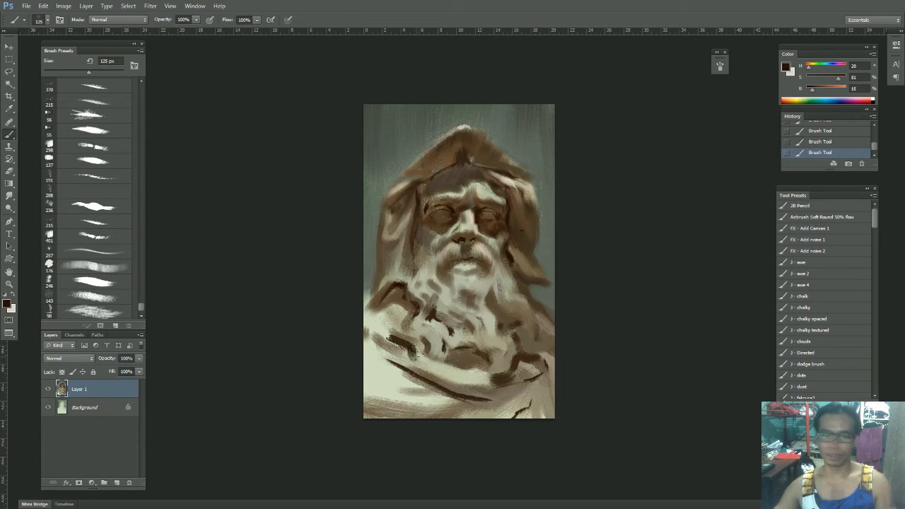
alt+click(420, 352)
alt+click(461, 359)
key(bracketright)
mouse_move(441, 347)
mouse_down()
mouse_move(437, 366)
mouse_move(459, 370)
mouse_up()
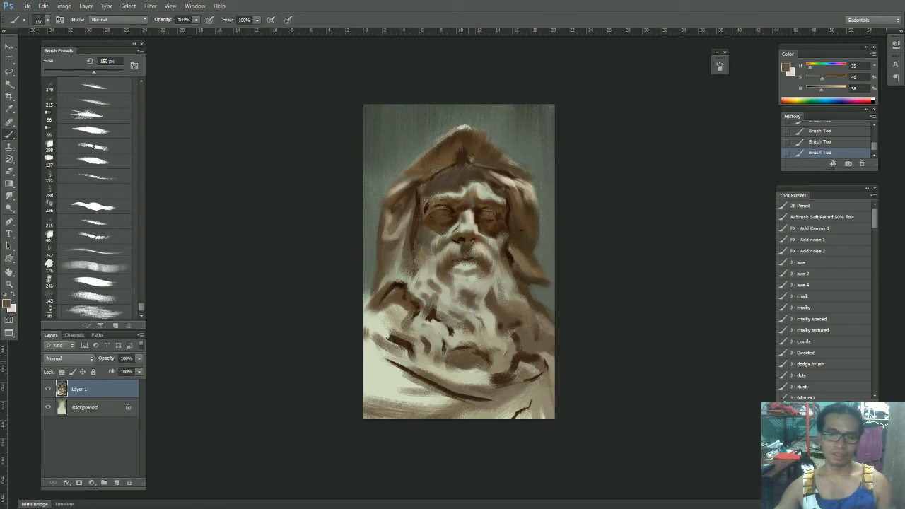
Step: Paint light strands over the lower beard's brown shadow patch with sampled light beige
scroll(454, 337, up, 1)
alt+click(454, 333)
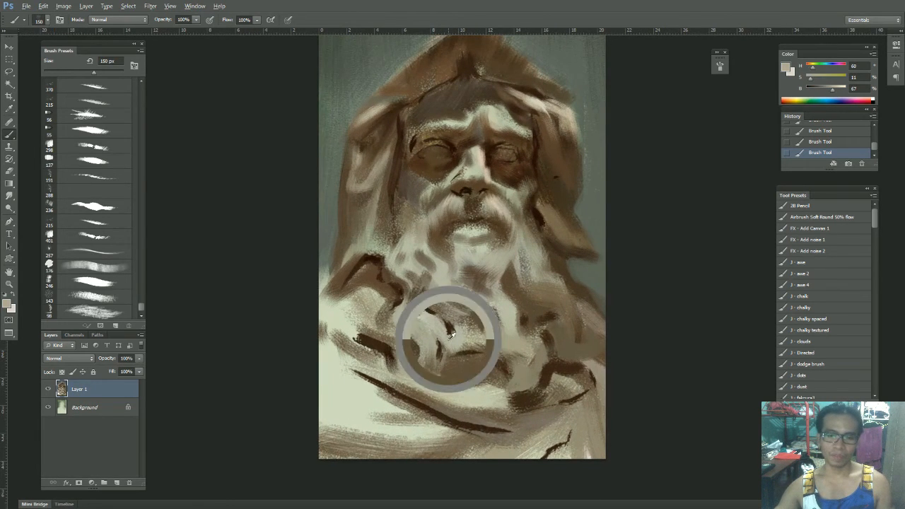
key(bracketleft)
mouse_move(448, 370)
mouse_down()
mouse_move(473, 378)
mouse_move(471, 348)
mouse_move(487, 347)
mouse_move(471, 376)
mouse_move(498, 384)
mouse_move(502, 353)
mouse_move(513, 363)
mouse_move(532, 358)
mouse_move(541, 371)
mouse_up()
key(ctrl+z)
Step: Touch up the shadows between the lower beard's right strands with sampled mid brown at 175 px and compare the last stroke
alt+click(525, 305)
key(bracketright)
key(bracketright)
key(bracketright)
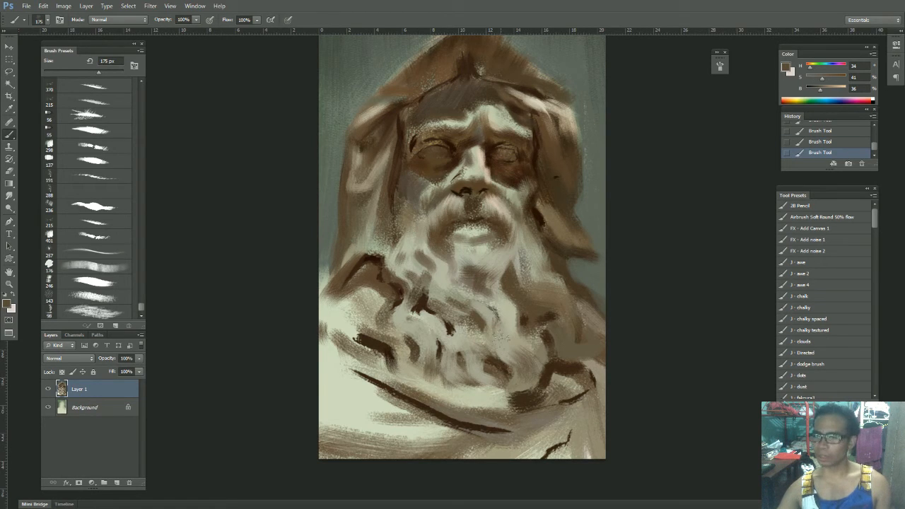
key(ctrl+z)
key(ctrl+z)
key(ctrl+z)
key(ctrl+z)
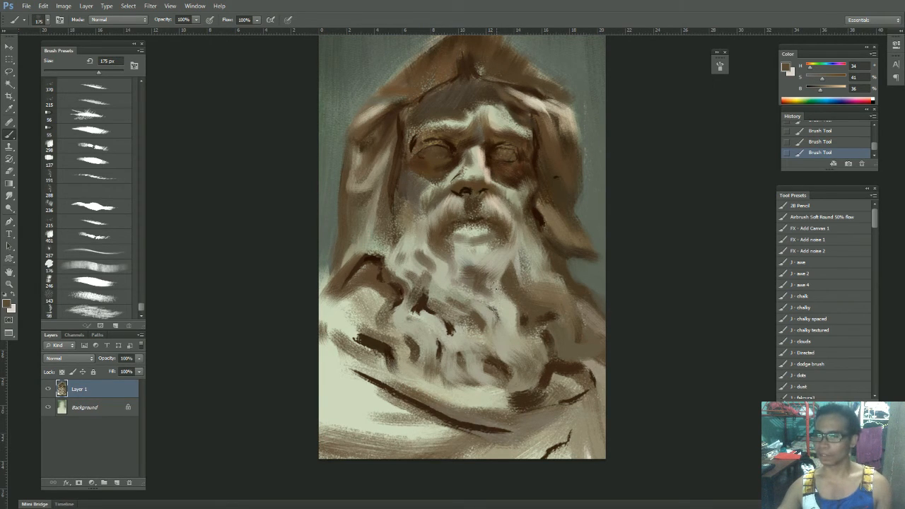
Step: Soften and shade the beard just below the chin with sampled light beige and greyish brown at 80 to 125 px
alt+click(499, 258)
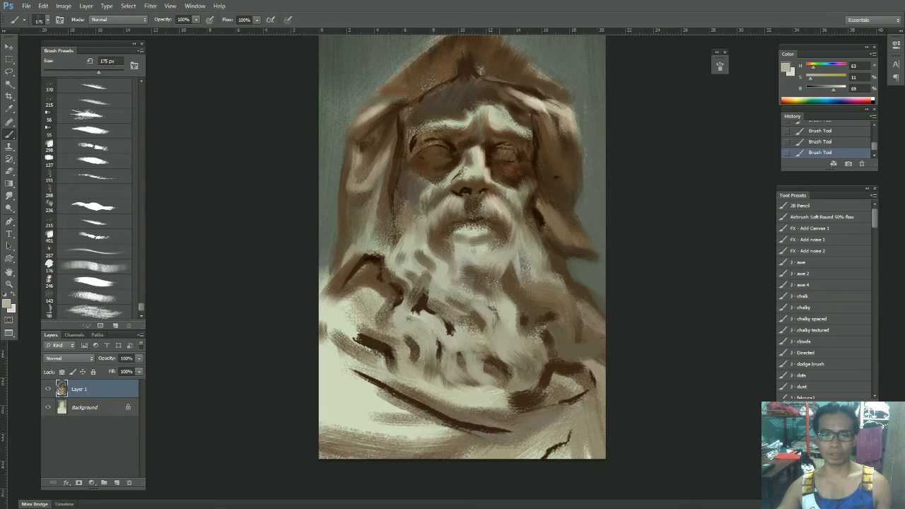
alt+click(477, 270)
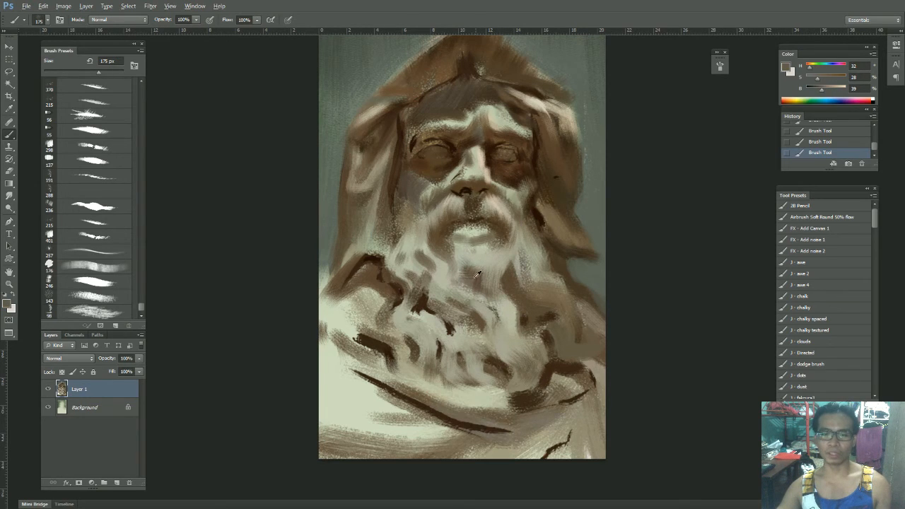
key(bracketleft)
key(bracketleft)
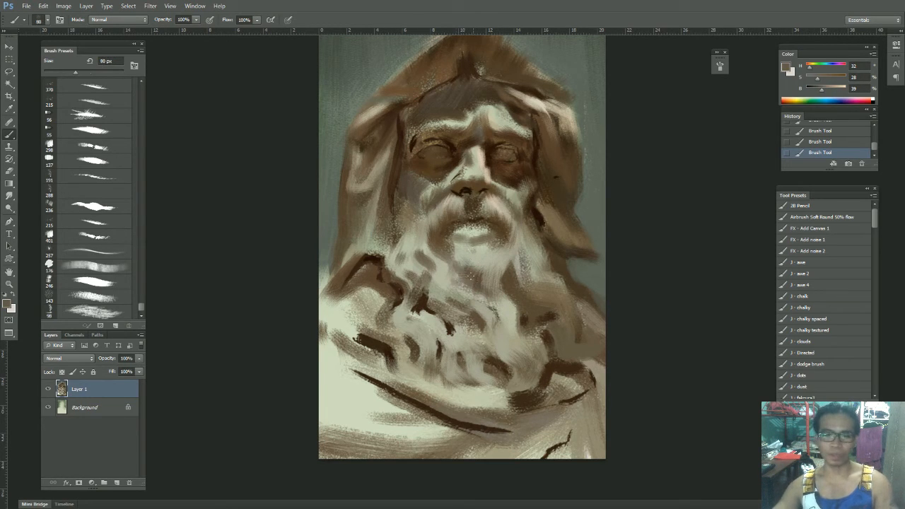
key(bracketright)
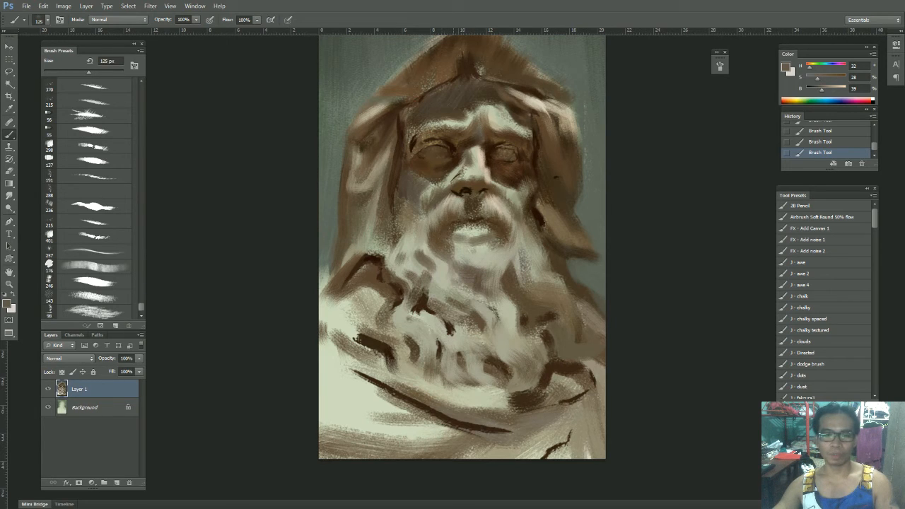
Step: Darken the mouth shadow between the moustache and the lower lip with sampled dark brown at 60 to 90 px
alt+click(475, 219)
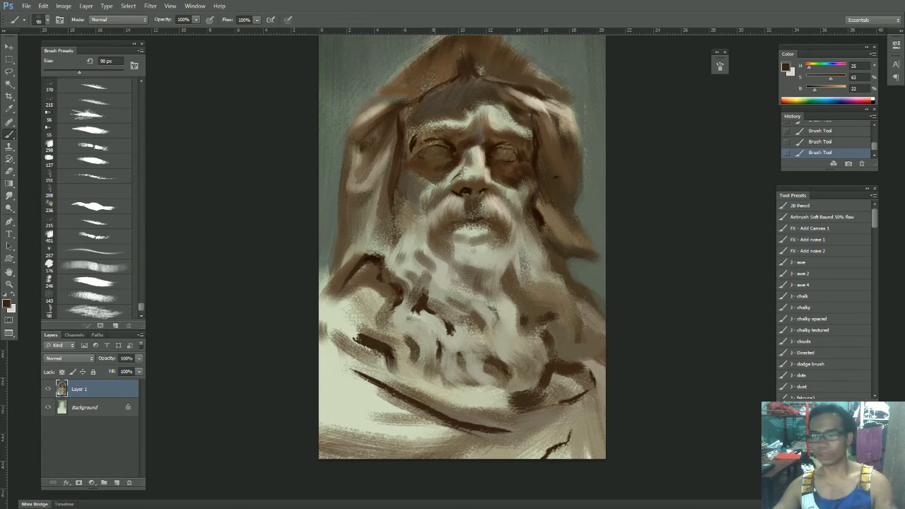
key(bracketleft)
key(bracketleft)
key(bracketleft)
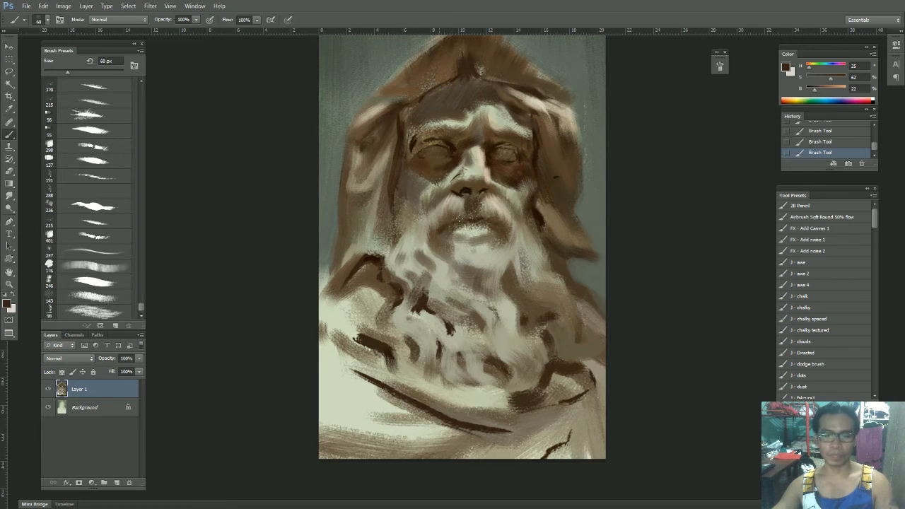
key(bracketright)
key(bracketright)
key(bracketright)
key(bracketright)
key(bracketleft)
Step: Paint light strands from the moustache's left end down through the middle of the beard with sampled beige at 90 and 60 px
alt+click(420, 232)
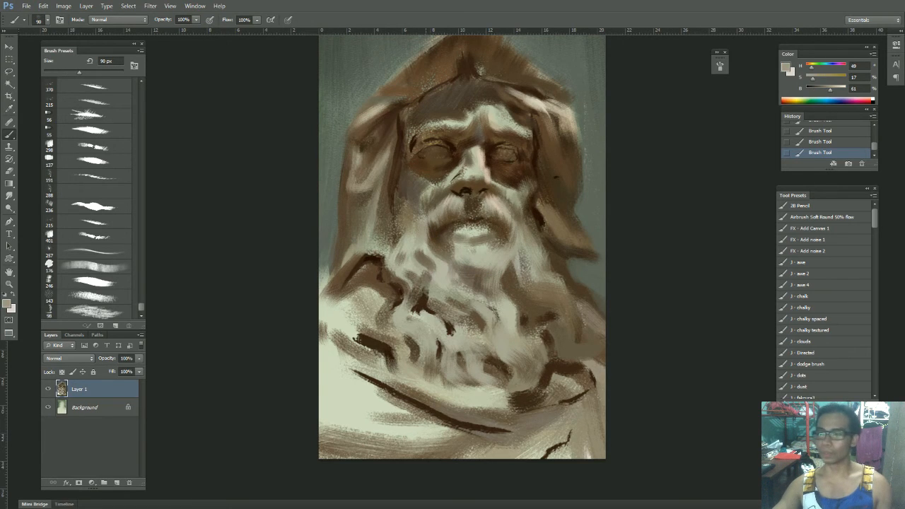
mouse_move(429, 232)
mouse_down()
mouse_move(434, 223)
mouse_move(434, 256)
mouse_move(437, 240)
mouse_up()
alt+click(445, 265)
key(bracketleft)
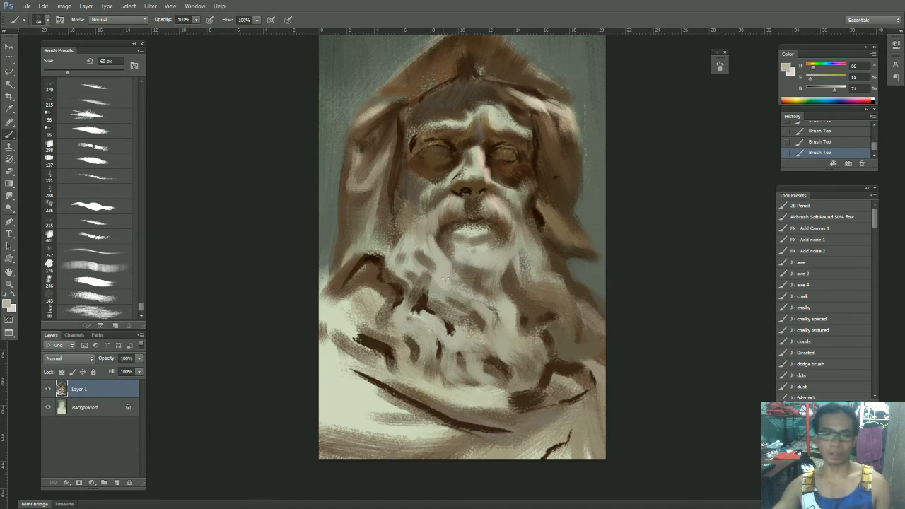
mouse_move(439, 269)
mouse_down()
mouse_move(446, 296)
mouse_move(475, 326)
mouse_up()
Step: Lighten the chin tuft and the beard strands to its right with the sampled light beige at 100 to 125 px
key(bracketright)
key(bracketright)
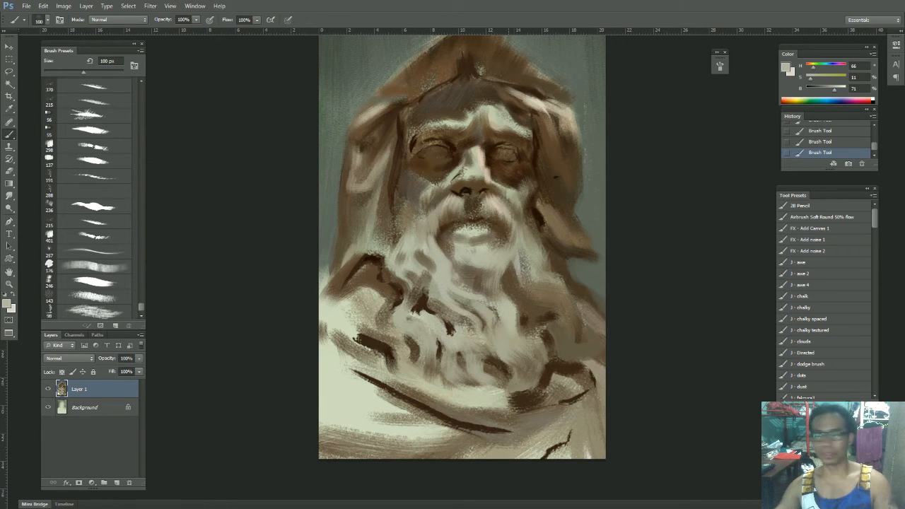
mouse_move(504, 245)
mouse_down()
mouse_move(511, 266)
mouse_move(525, 268)
mouse_move(523, 290)
mouse_move(514, 283)
mouse_up()
key(bracketright)
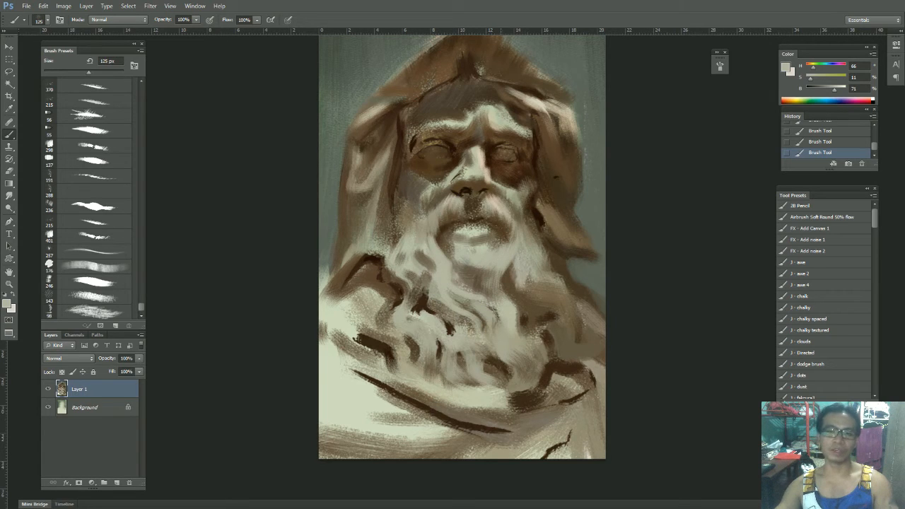
key(bracketleft)
mouse_move(442, 249)
mouse_down()
mouse_move(471, 275)
mouse_move(489, 270)
mouse_up()
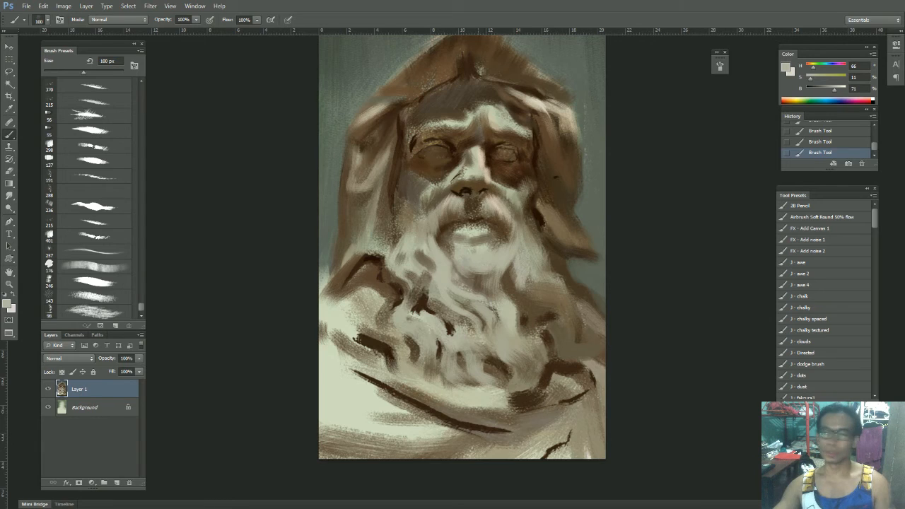
key(ctrl+z)
key(ctrl+z)
Step: Add curl shading on the chin tuft and deepen the shadow beneath it with sampled browns up to 90 px
alt+click(481, 266)
key(bracketleft)
mouse_move(469, 257)
mouse_down()
mouse_move(490, 261)
mouse_move(487, 248)
mouse_move(492, 265)
mouse_up()
key(bracketright)
key(bracketright)
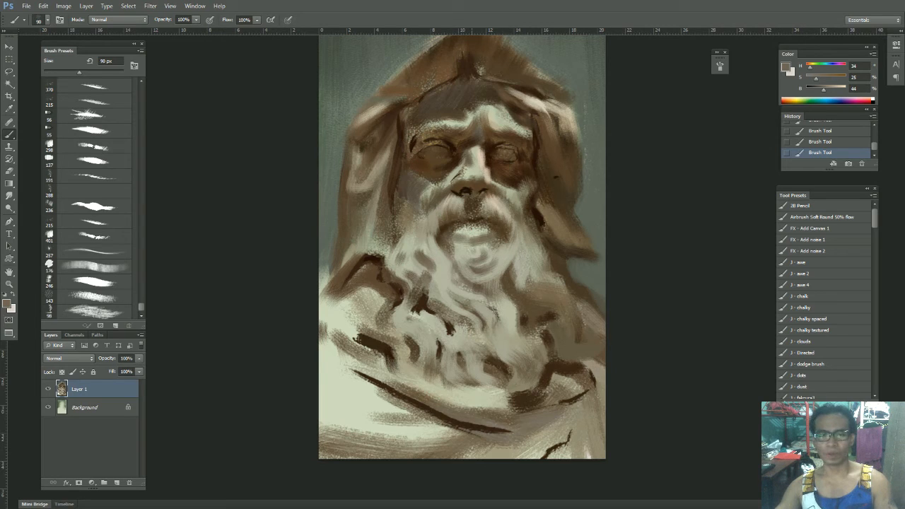
drag(467, 277, 492, 275)
alt+click(516, 287)
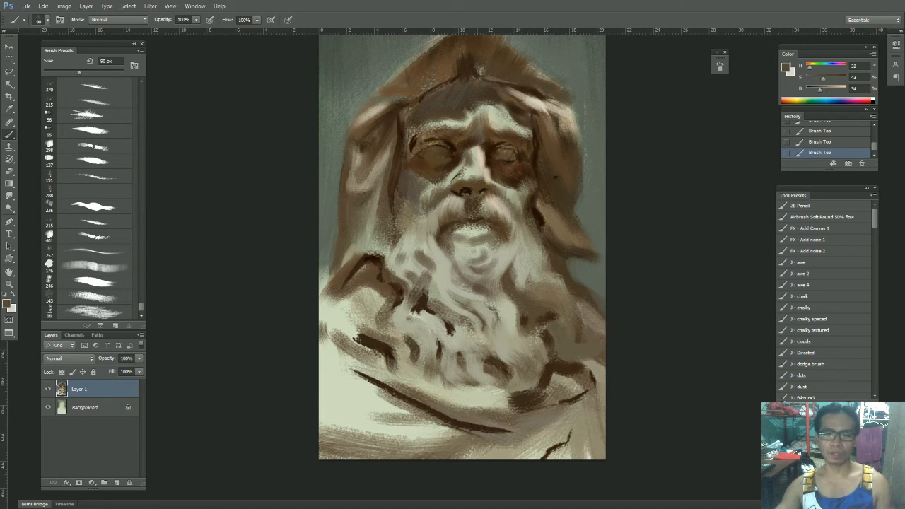
mouse_move(467, 285)
mouse_down()
mouse_move(492, 293)
mouse_move(507, 264)
mouse_up()
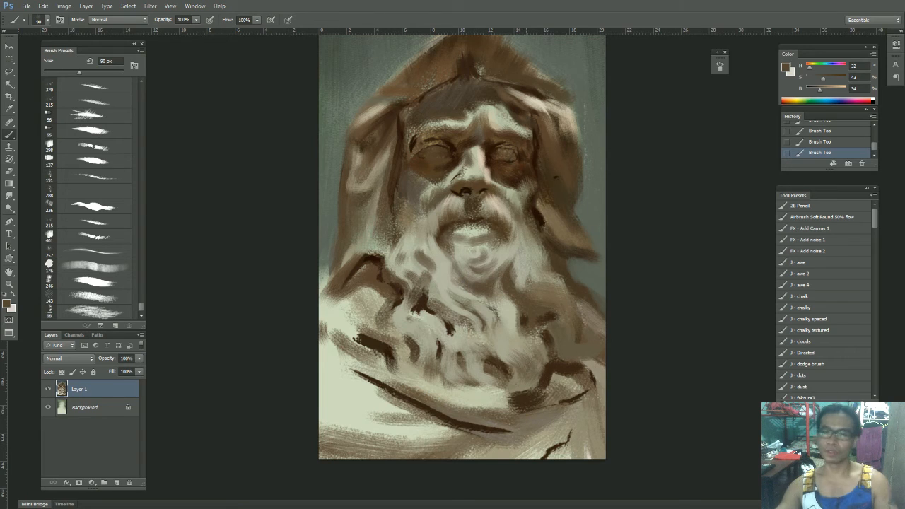
Step: Paint a dark edge between the beard's right side and the hood with sampled dark brown at 60 px
key(bracketleft)
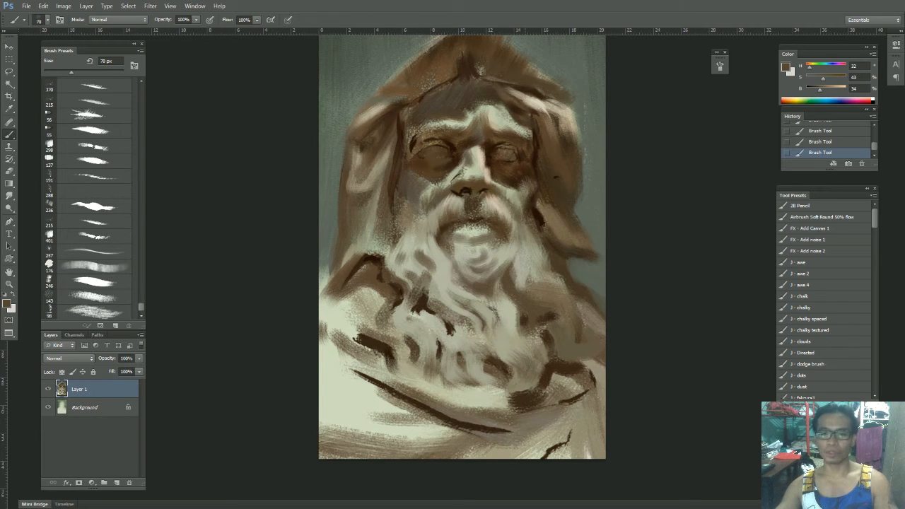
key(bracketleft)
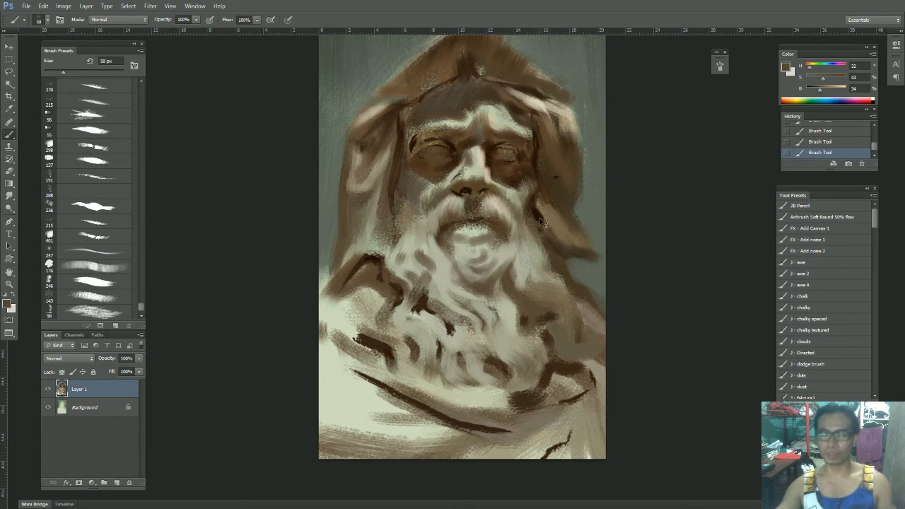
key(ctrl+z)
alt+click(539, 219)
click(529, 225)
key(ctrl+z)
key(ctrl+z)
mouse_move(537, 231)
mouse_down()
mouse_move(522, 225)
mouse_move(552, 275)
mouse_move(568, 279)
mouse_move(571, 313)
mouse_up()
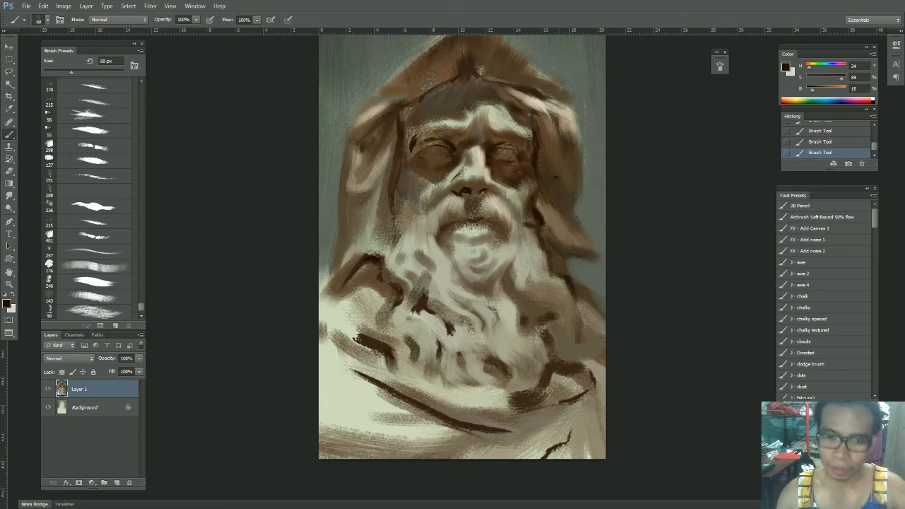
Step: Blend the right shoulder's upper edge and the hood's lower right flap with sampled browns at 90 px
alt+click(562, 265)
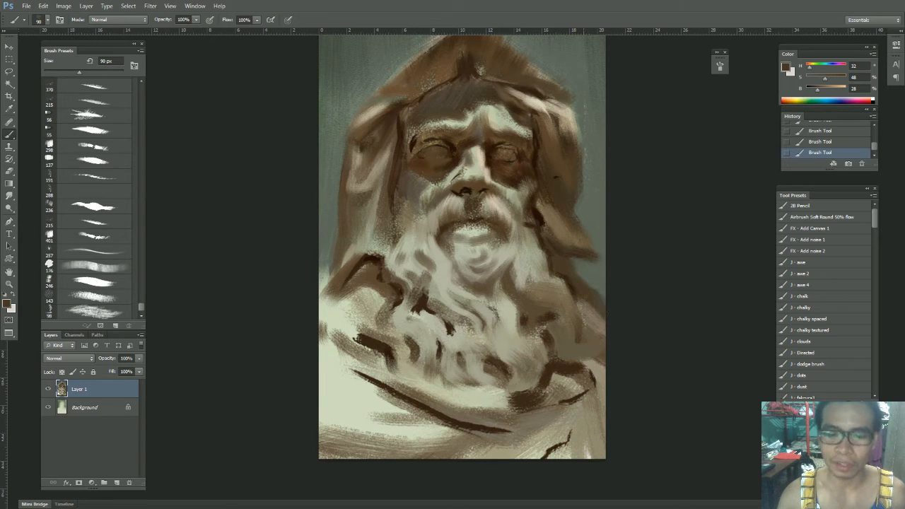
alt+click(597, 279)
alt+click(588, 296)
drag(577, 273, 593, 286)
alt+click(546, 214)
alt+click(543, 190)
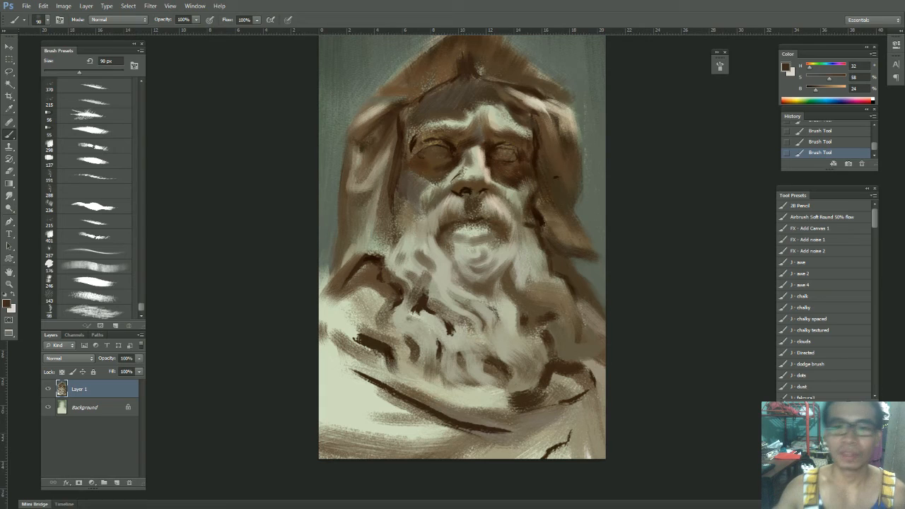
Step: Add light fold strokes to the hood's lower right flap with sampled tan at 45 px
alt+click(571, 118)
key(bracketleft)
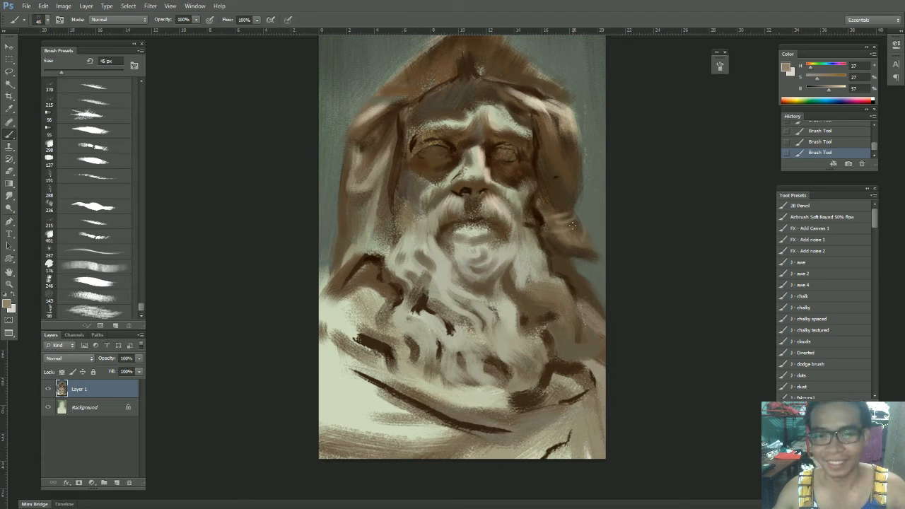
key(ctrl+alt+z)
key(ctrl+alt+z)
drag(571, 233, 581, 249)
key(ctrl+alt+z)
key(ctrl+alt+z)
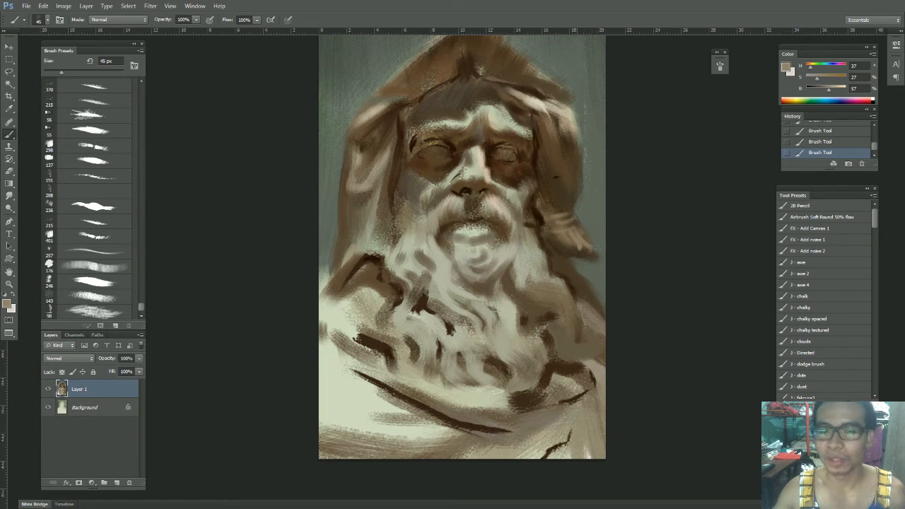
Step: Deepen the shadow inside the hood's right side beside the eye with sampled dark browns at 45 to 90 px
alt+click(559, 171)
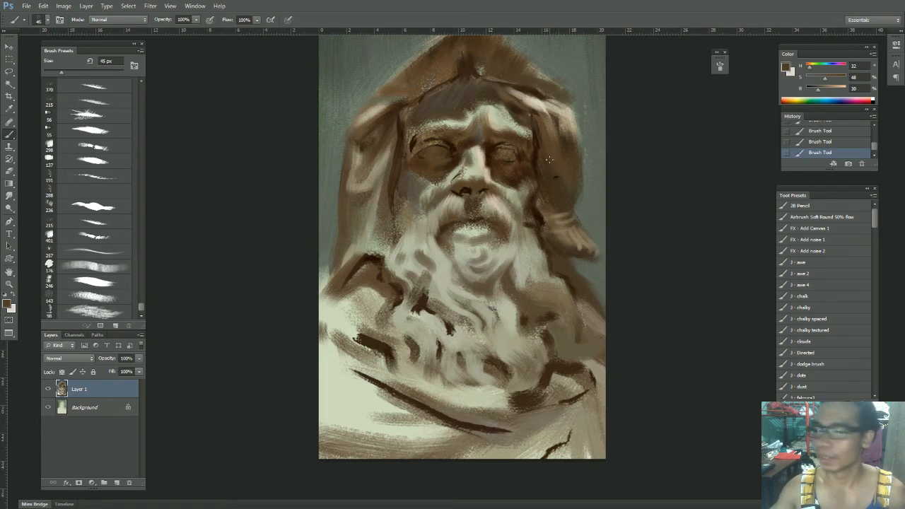
alt+click(537, 155)
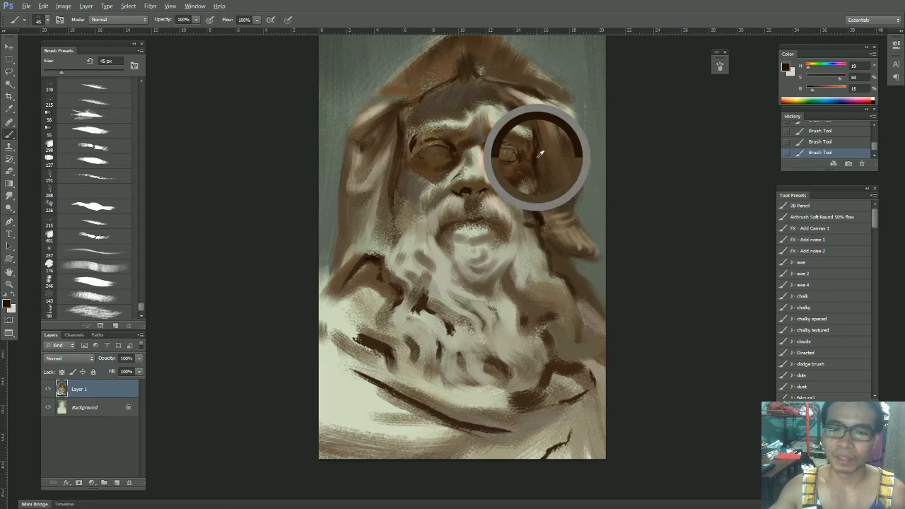
key(bracketright)
key(bracketright)
key(bracketright)
click(567, 180)
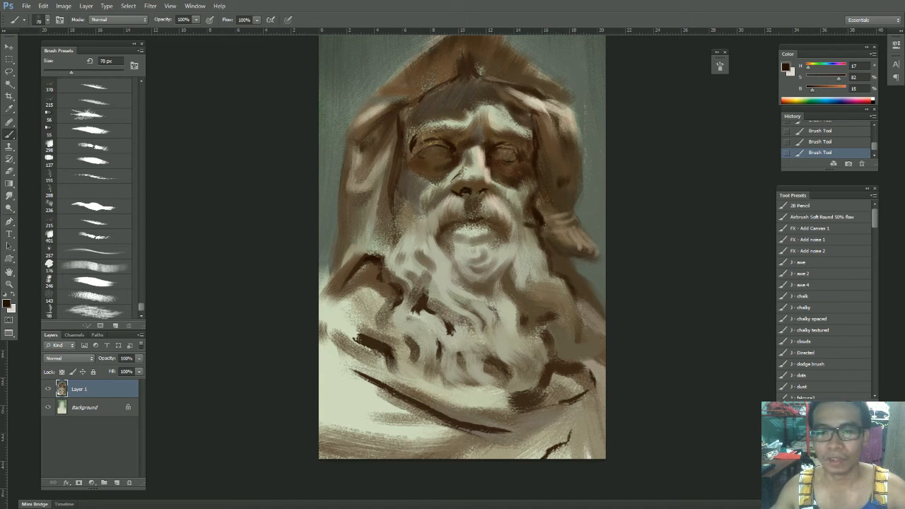
key(bracketright)
key(bracketright)
key(bracketleft)
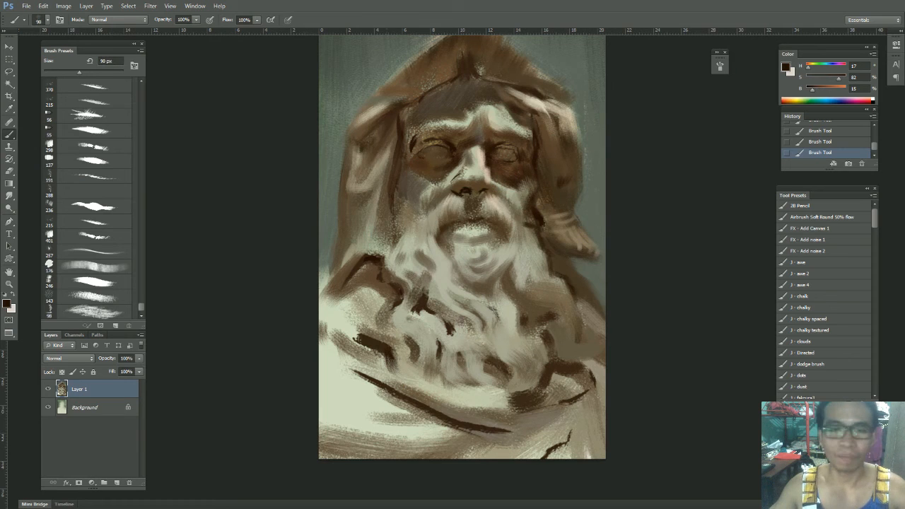
Step: Paint curved fold lines down the left side of the light cloak with sampled mid brown at 90 px
key(space)
drag(438, 141, 446, 203)
drag(435, 313, 440, 151)
drag(330, 256, 353, 328)
drag(322, 271, 359, 347)
alt+click(421, 292)
mouse_move(326, 243)
mouse_down()
mouse_move(352, 298)
mouse_move(355, 284)
mouse_move(343, 365)
mouse_up()
key(space)
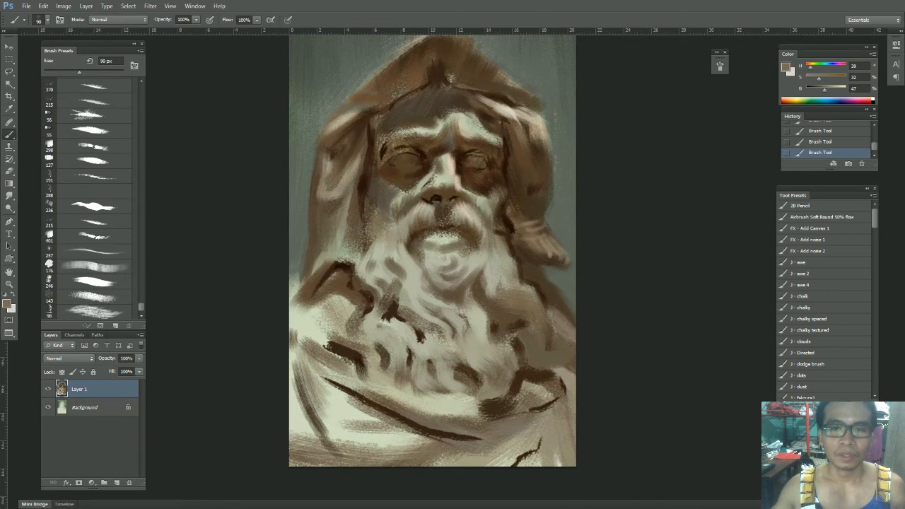
alt+click(505, 114)
mouse_move(498, 114)
mouse_down()
mouse_move(514, 124)
mouse_move(517, 145)
mouse_move(526, 145)
mouse_up()
key(ctrl+z)
Step: Paint a light rim along the hood's peak and both sloping upper edges with sampled pale cream at 90 px
key(space)
drag(530, 119, 554, 195)
alt+click(538, 187)
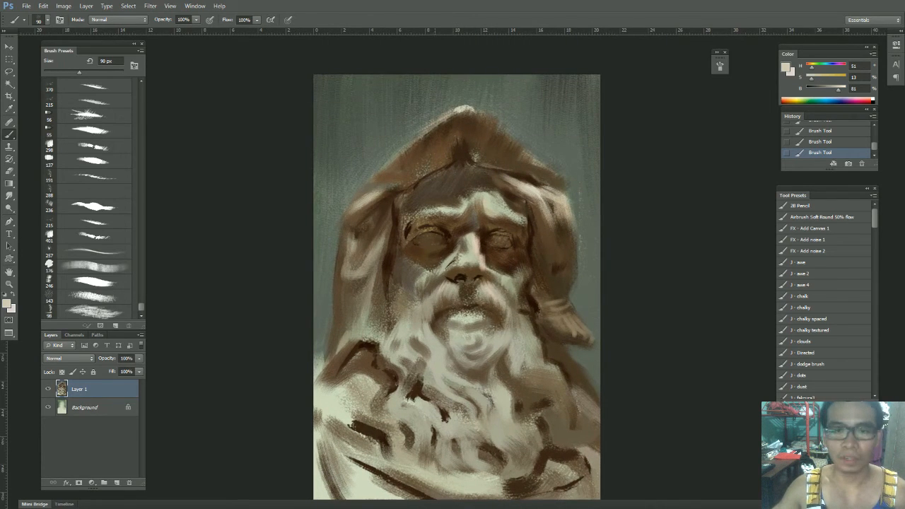
mouse_move(460, 112)
mouse_down()
mouse_move(443, 125)
mouse_move(505, 125)
mouse_up()
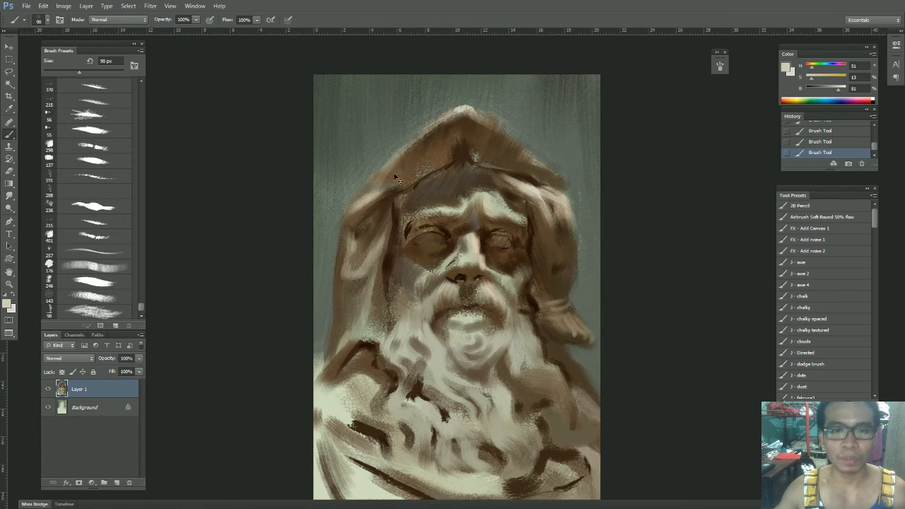
drag(403, 143, 373, 177)
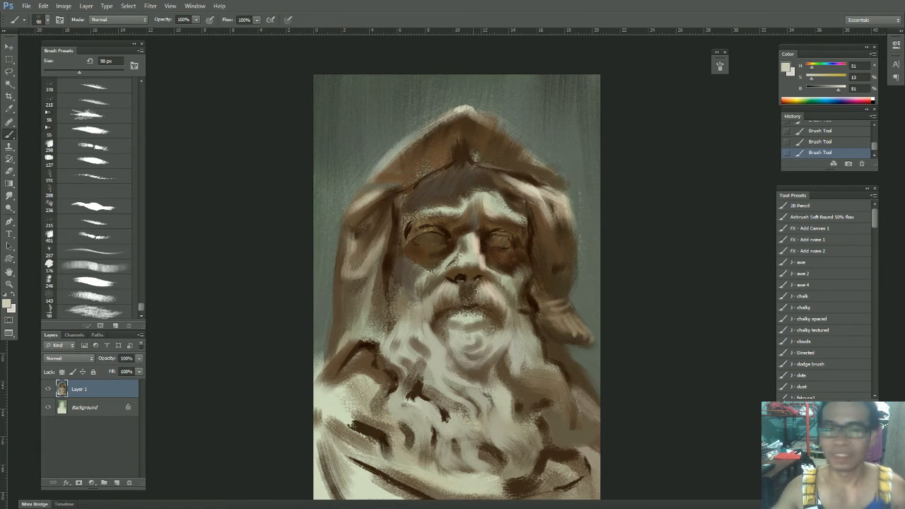
drag(510, 134, 549, 171)
Step: Refine the hood's upper right outer edge against the background with sampled brown and grey-green at 90 px
key(bracketright)
alt+click(566, 210)
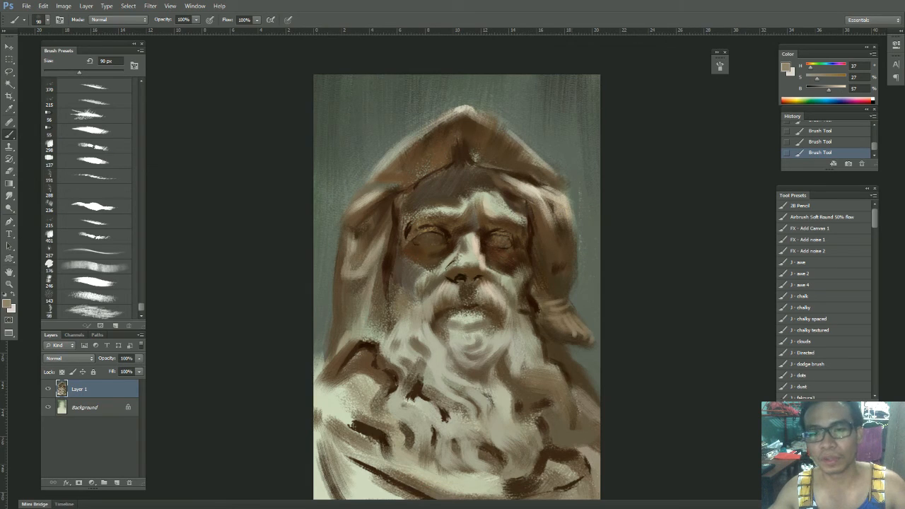
alt+click(581, 167)
alt+click(582, 172)
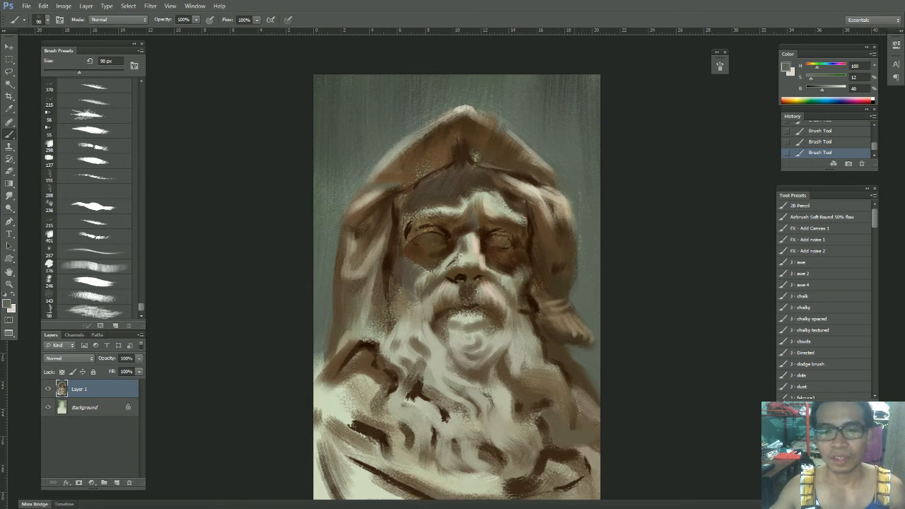
drag(462, 258, 490, 258)
Step: Refine the light fold under the hood's upper right edge with sampled cream, mid brown and dark brown at 60 px
alt+click(562, 186)
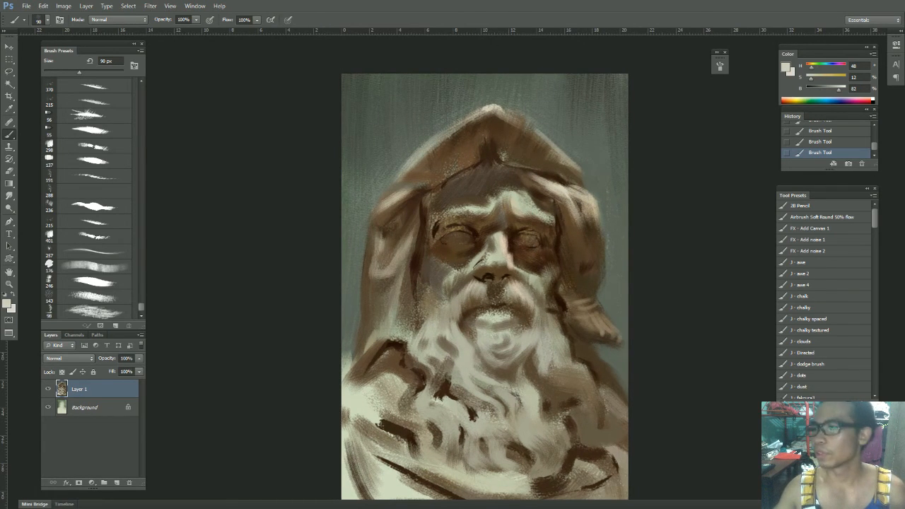
alt+click(591, 205)
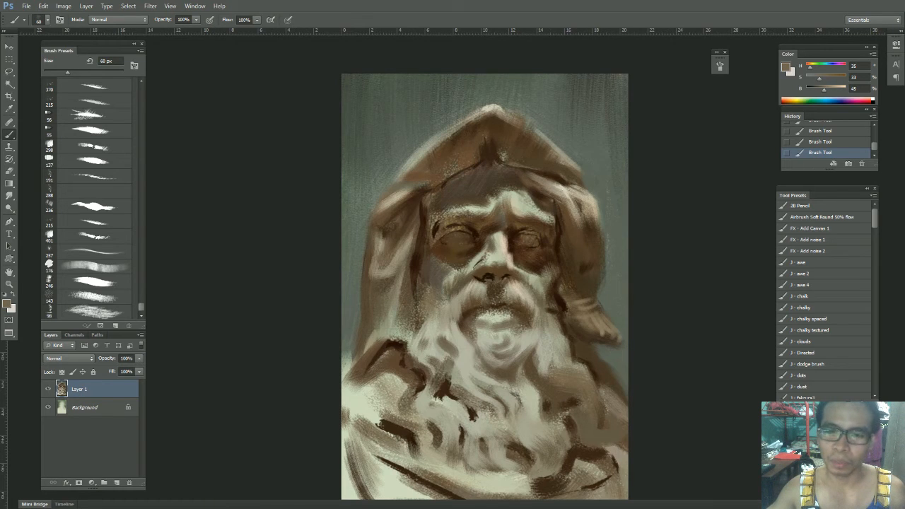
alt+click(562, 189)
drag(562, 192, 569, 203)
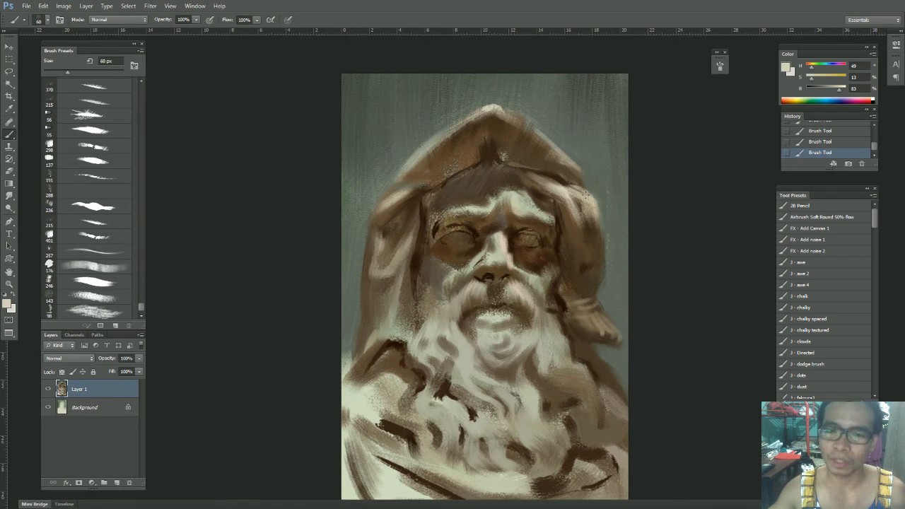
alt+click(566, 179)
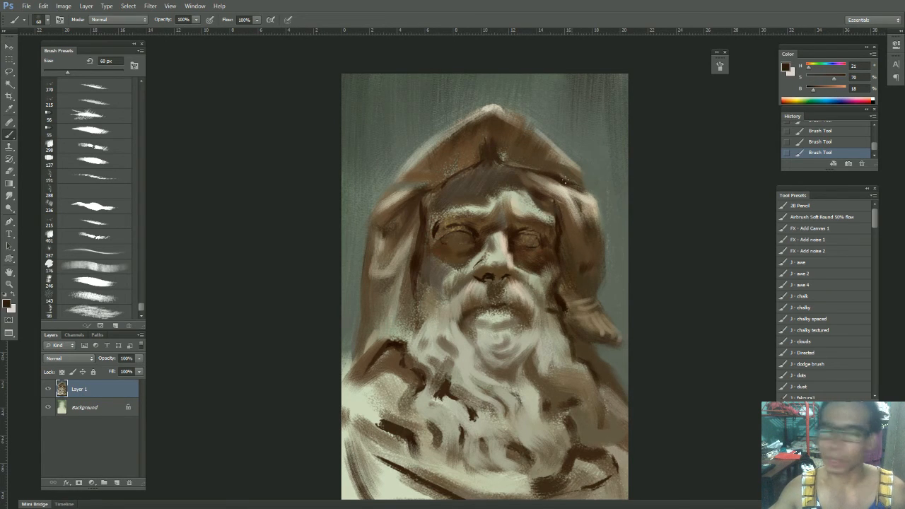
Step: Blend the dark notch at the hood's front centre and the fabric to its right with sampled browns at 90 to 175 px
alt+click(474, 139)
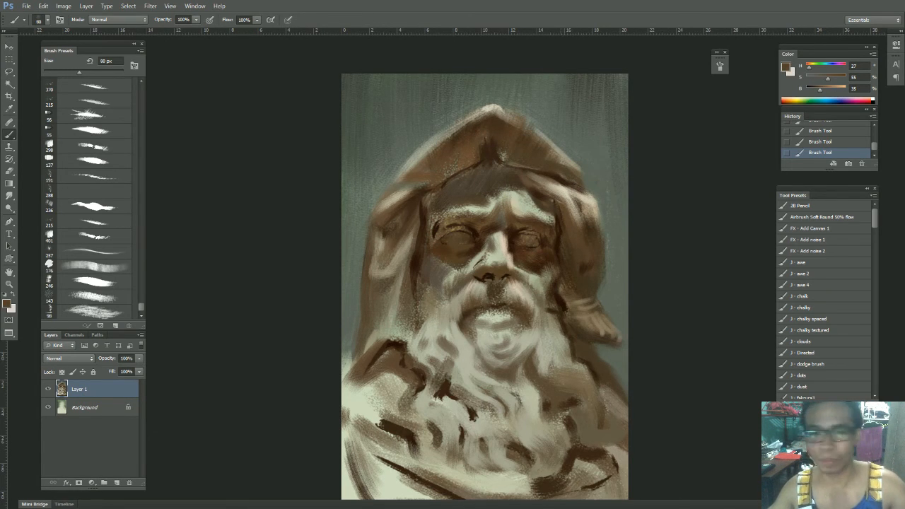
key(bracketright)
key(bracketright)
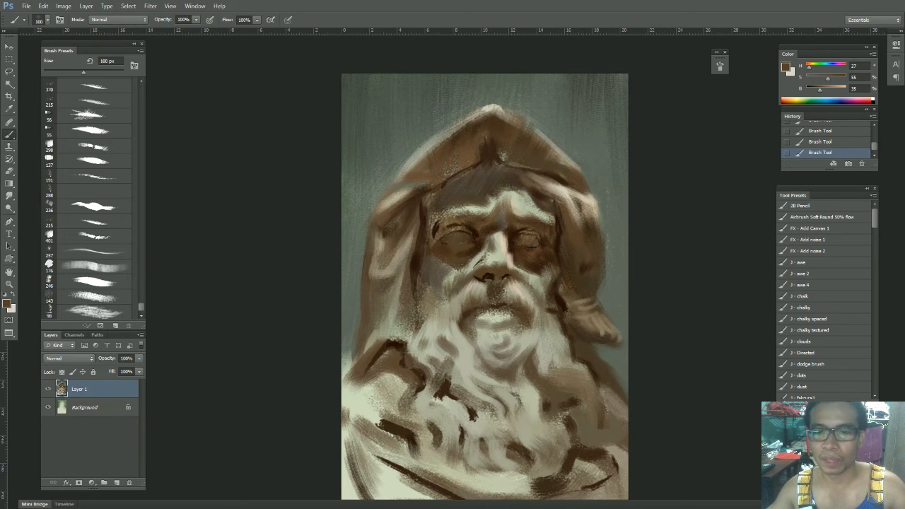
alt+click(503, 152)
key(bracketright)
key(bracketright)
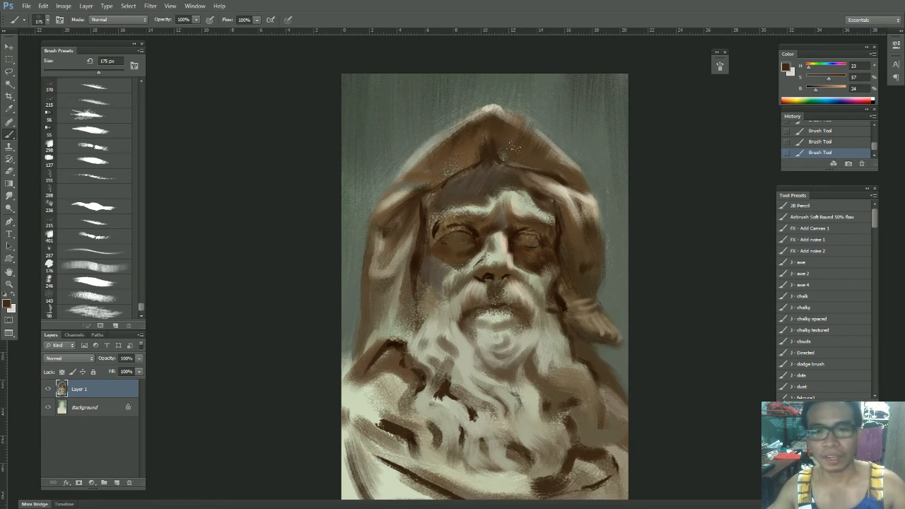
alt+click(483, 139)
key(bracketleft)
key(bracketleft)
alt+click(503, 160)
mouse_move(503, 161)
mouse_down()
mouse_move(536, 168)
mouse_move(552, 150)
mouse_up()
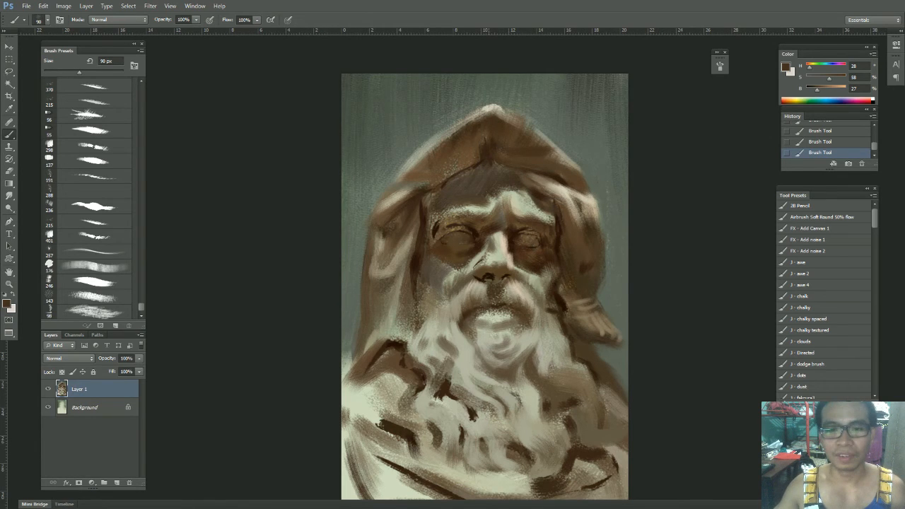
Step: Deepen the shadow between the nose bridge and the right eye with sampled dark browns at 70 to 90 px
alt+click(542, 264)
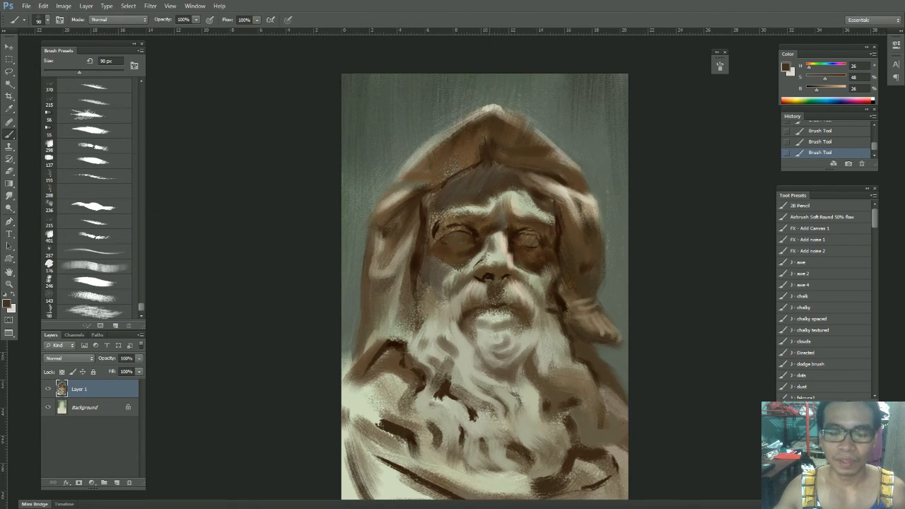
alt+click(516, 228)
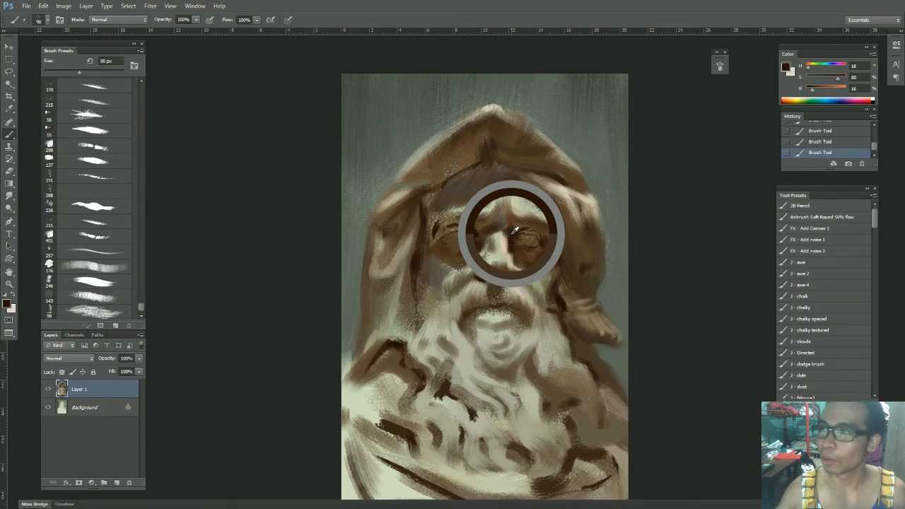
drag(512, 234, 508, 234)
key(bracketright)
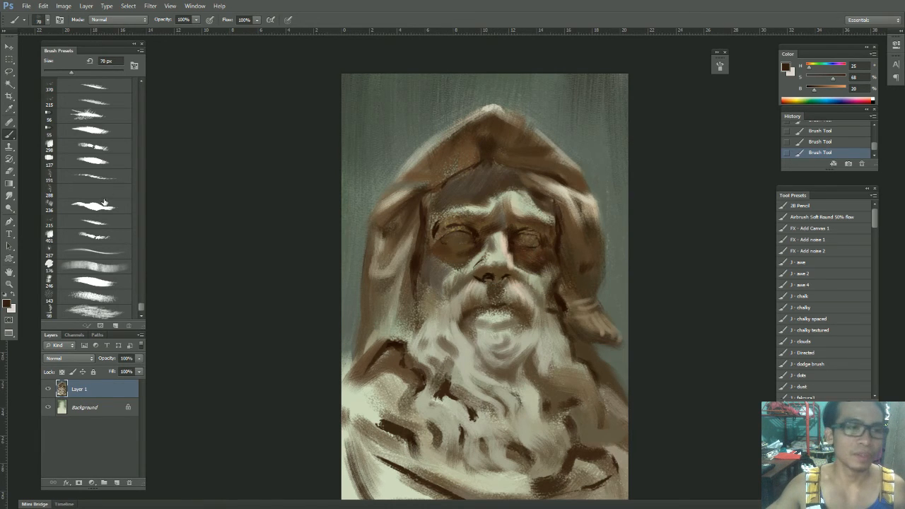
Step: Paint a dark curved crease at the hood's front centre with the 215 px brush preset reduced to 125–150 px and sampled dark brown
click(106, 221)
alt+click(437, 227)
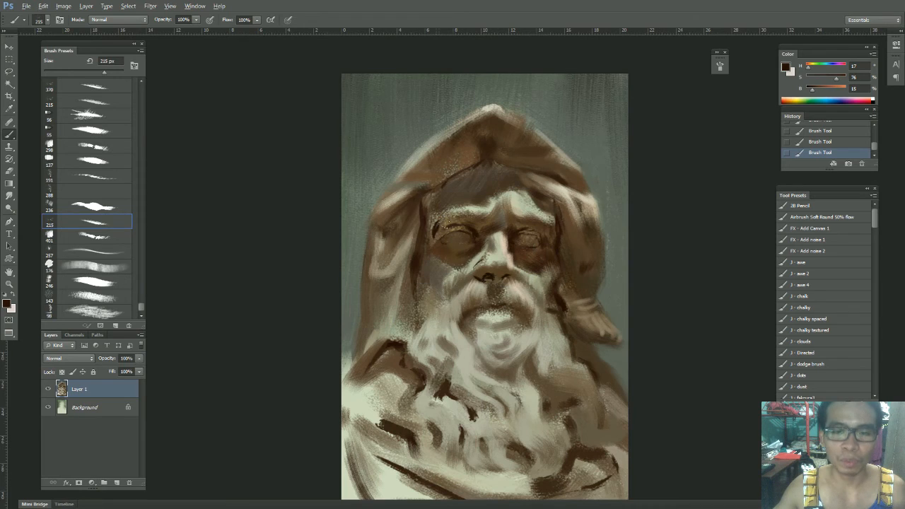
key(bracketleft)
key(bracketleft)
key(bracketleft)
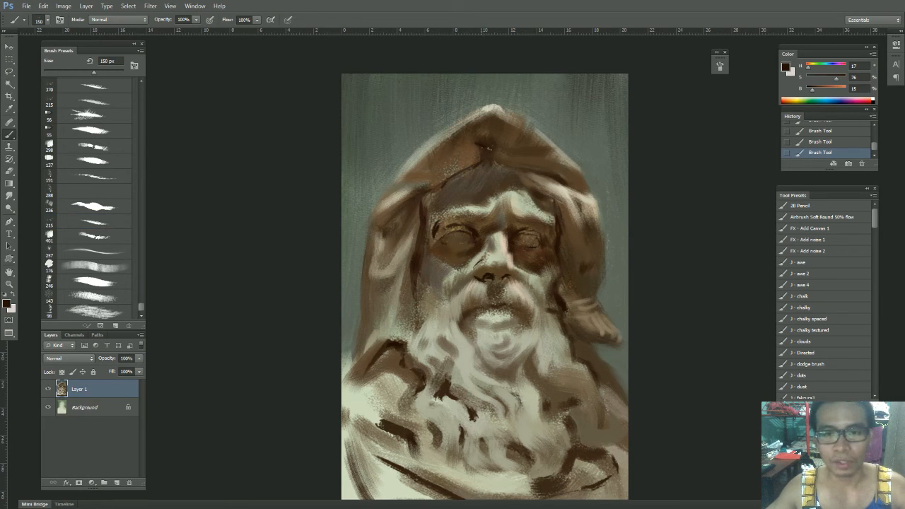
key(bracketleft)
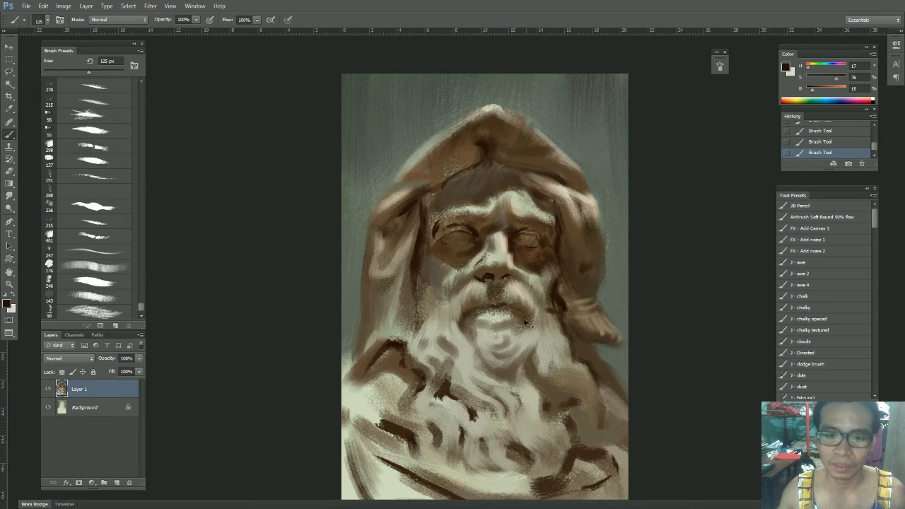
Step: Darken the gap at the mouth's right corner under the moustache with sampled dark brown, enlarging the brush to 175 px
alt+click(537, 255)
key(bracketright)
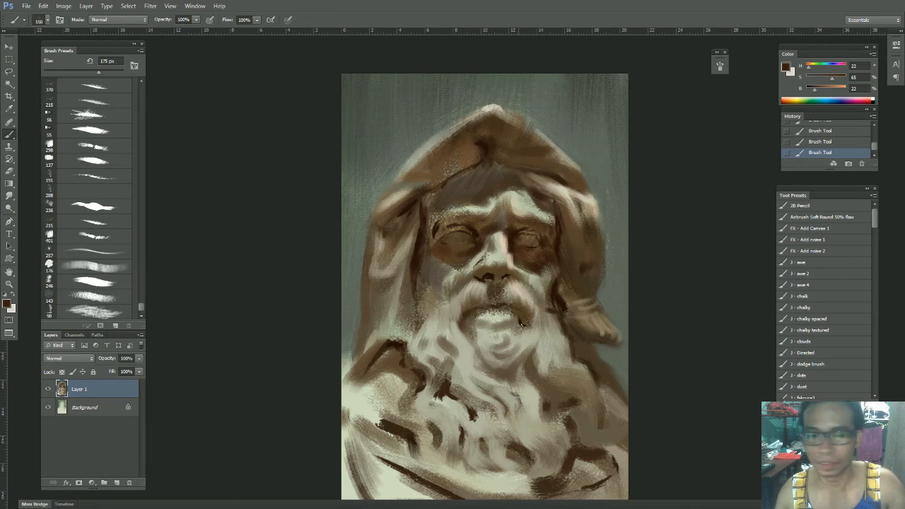
drag(523, 322, 520, 245)
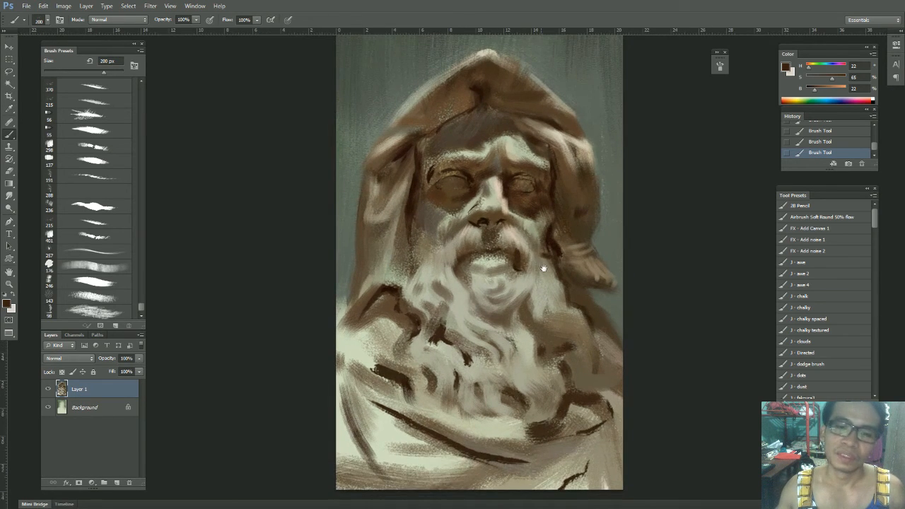
Step: Shape the shadow along the beard's right side with a textured brush preset at 125 px and sampled mid brown
click(113, 294)
alt+click(493, 318)
key(bracketleft)
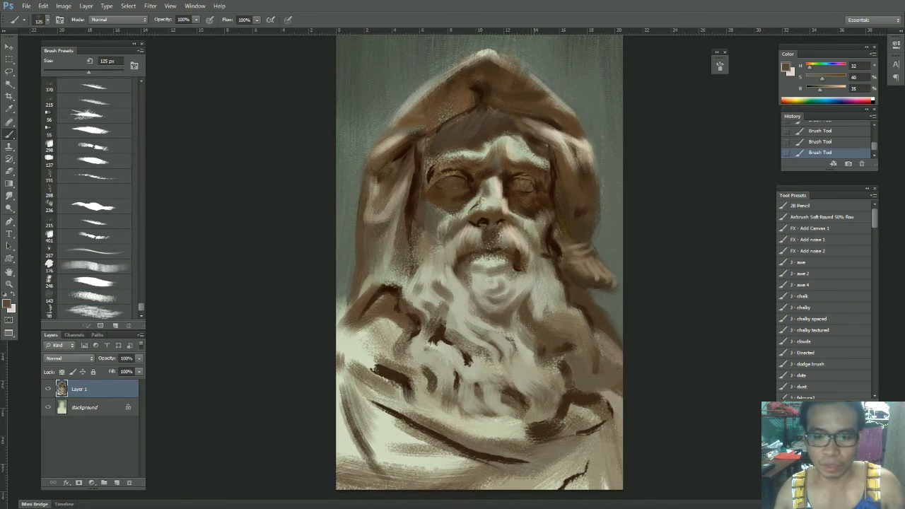
Step: Add dark accents where the beard's lower right meets the cloak with sampled dark brown at 40 to 70 px
alt+click(546, 196)
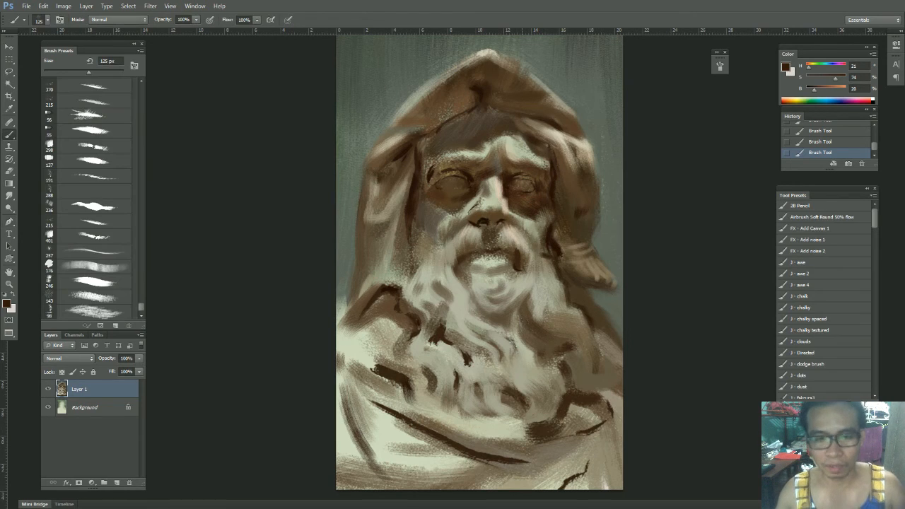
key(bracketleft)
key(bracketleft)
key(bracketleft)
key(bracketleft)
key(bracketleft)
key(bracketleft)
key(bracketleft)
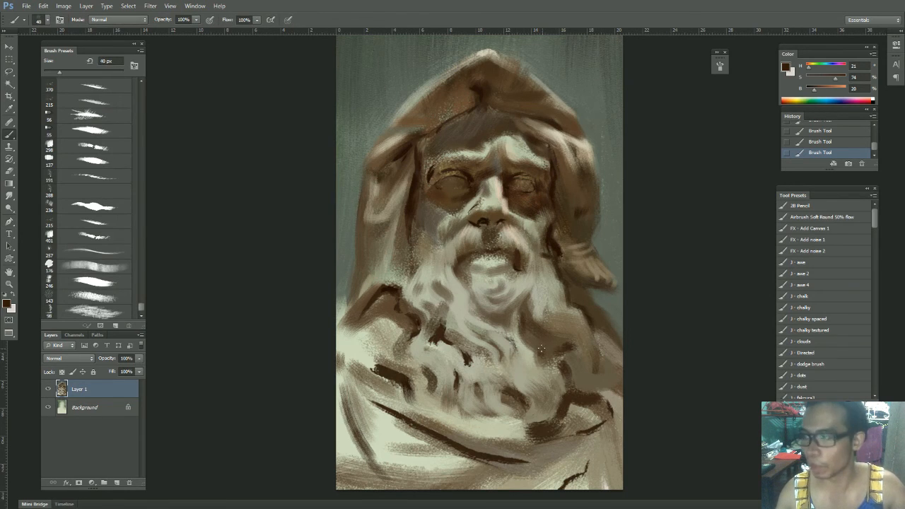
key(bracketright)
key(bracketright)
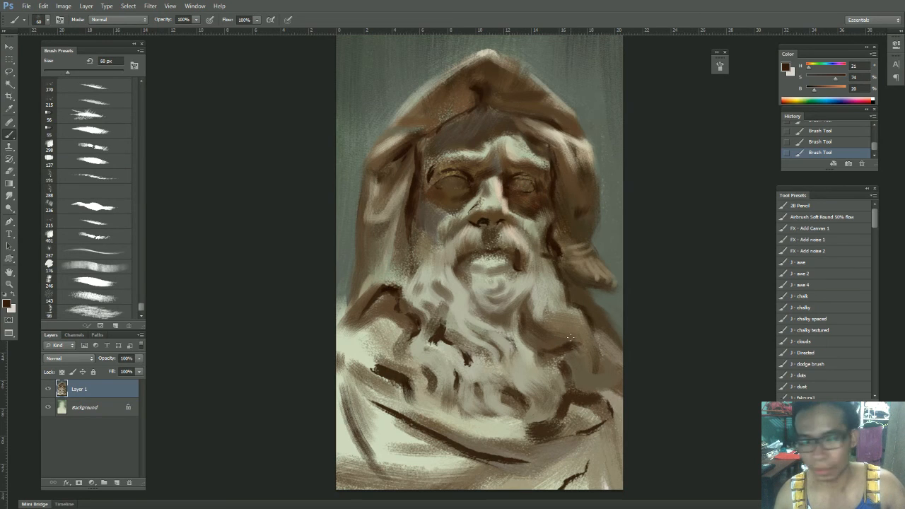
key(bracketright)
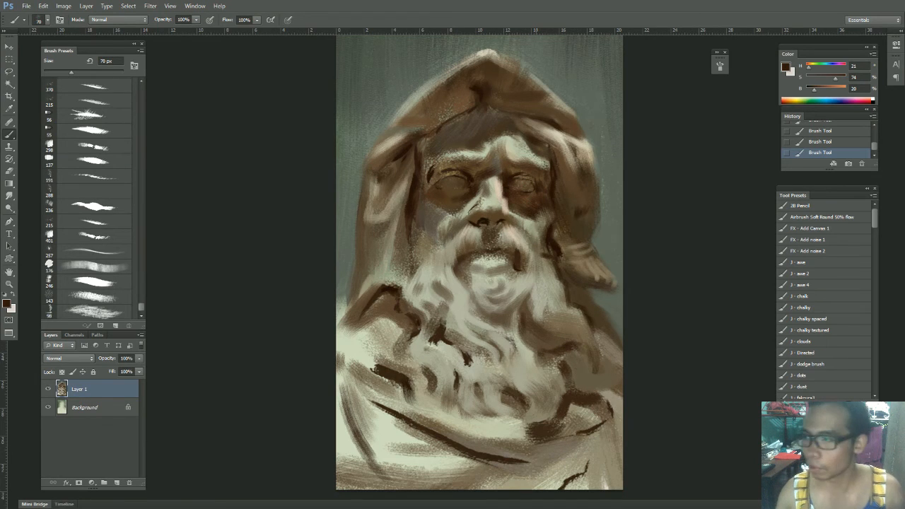
Step: Extend light wavy locks on the beard's right side with sampled grey-cream and mid brown at 70 px
alt+click(546, 298)
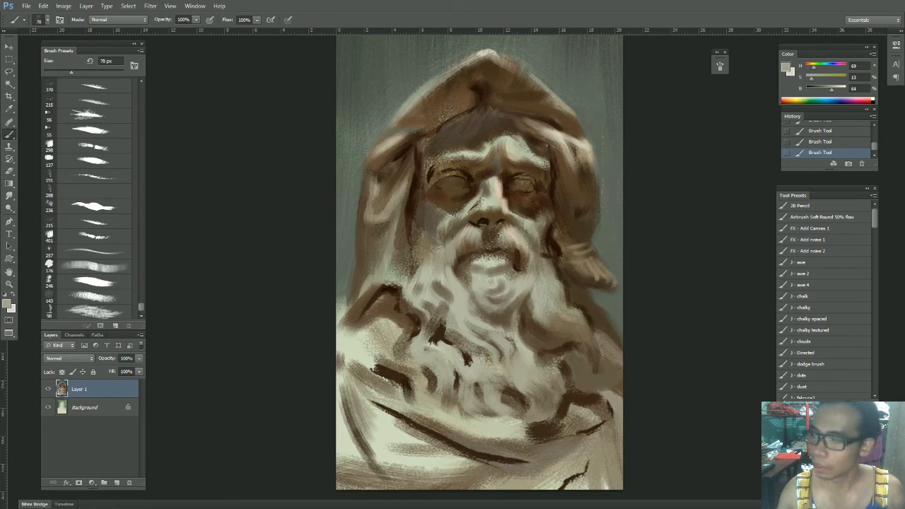
alt+click(552, 312)
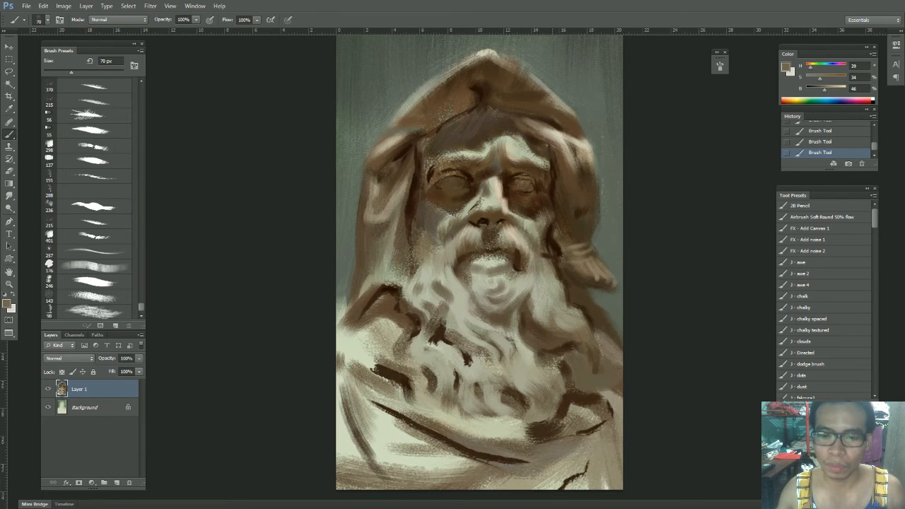
mouse_move(548, 292)
mouse_down()
mouse_move(550, 301)
mouse_move(548, 276)
mouse_up()
Step: Highlight the left cheek beside the nose at 90 px with pale cream mixed from sampled cheek tones to H 43, S 20, B 92
alt+click(531, 224)
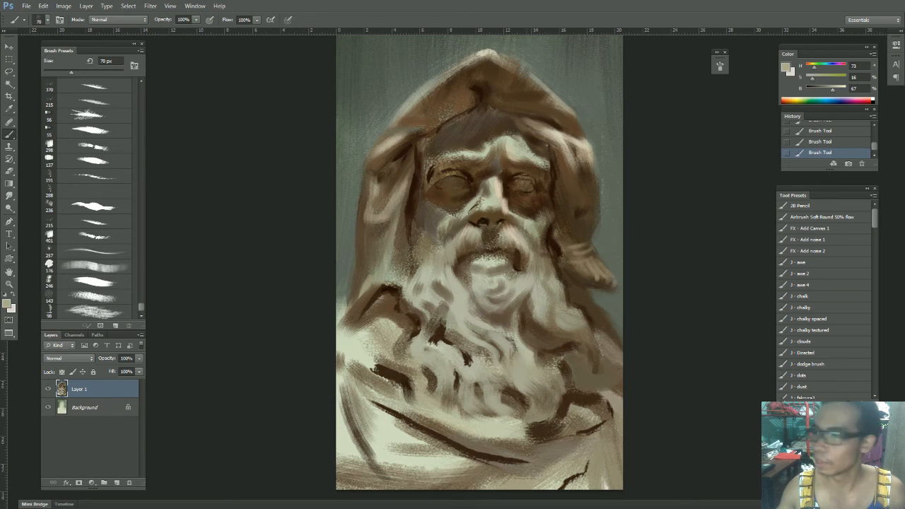
alt+click(536, 223)
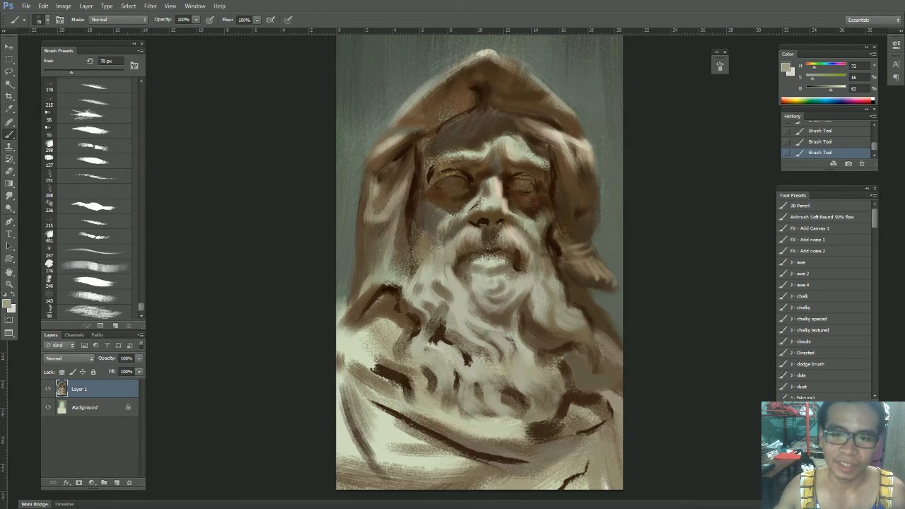
alt+click(516, 228)
key(bracketright)
key(bracketright)
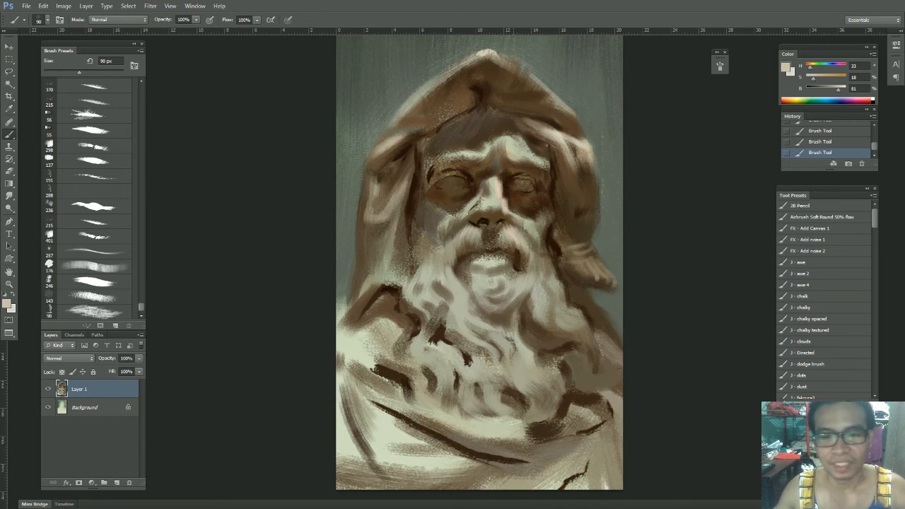
drag(810, 67, 843, 94)
drag(816, 79, 814, 80)
key(bracketright)
key(bracketright)
key(bracketleft)
key(bracketleft)
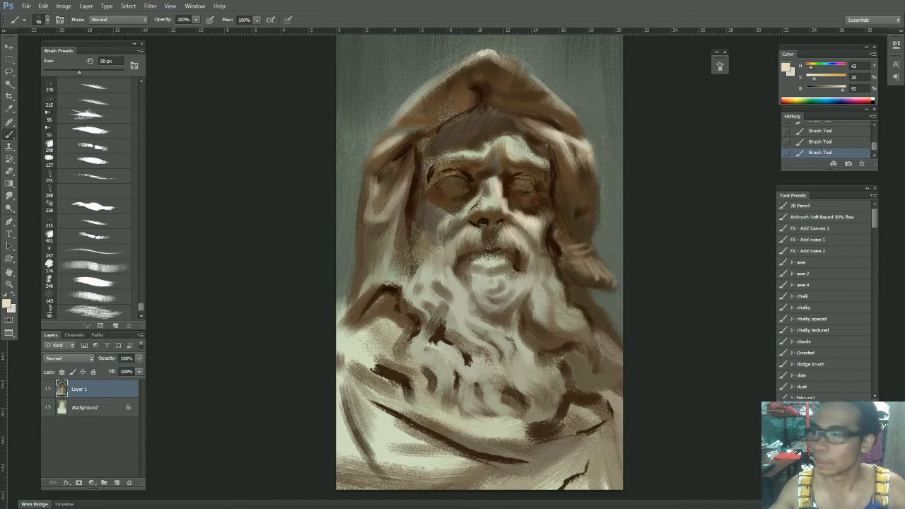
mouse_move(471, 208)
mouse_down()
mouse_move(443, 212)
mouse_move(454, 215)
mouse_up()
Step: Refine the shading around the nose with a 60 px brush using sampled grey-brown and warm brown
key(bracketleft)
key(bracketleft)
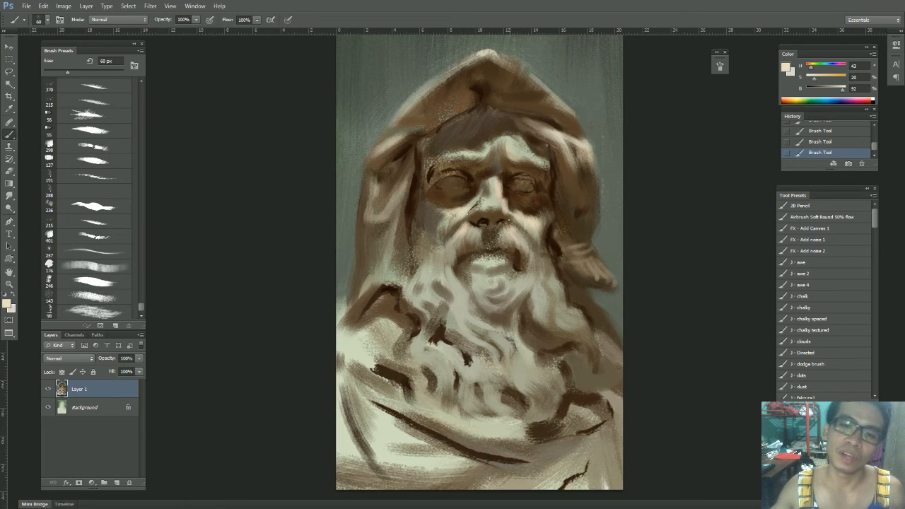
drag(543, 218, 536, 252)
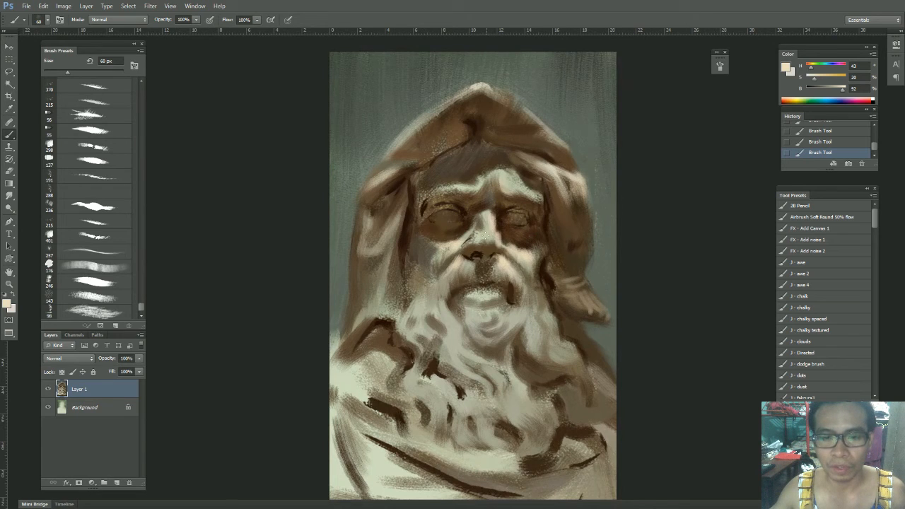
alt+click(480, 223)
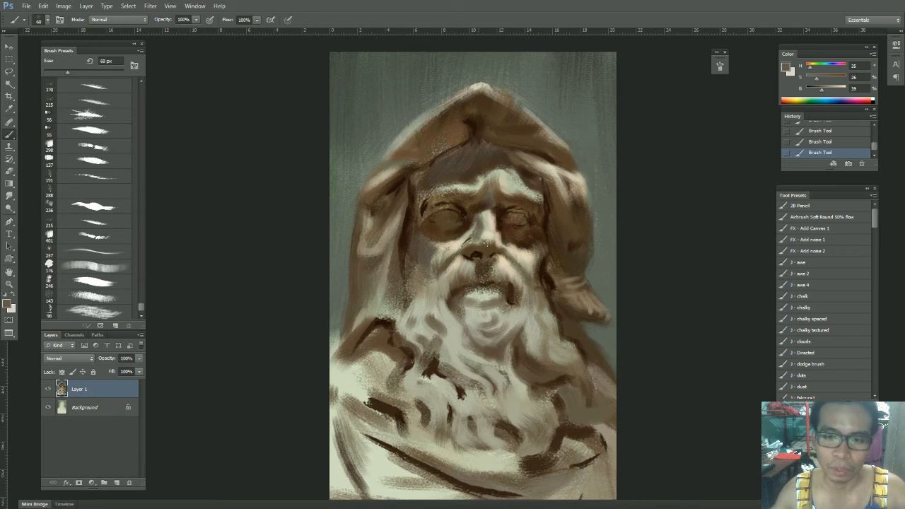
alt+click(494, 244)
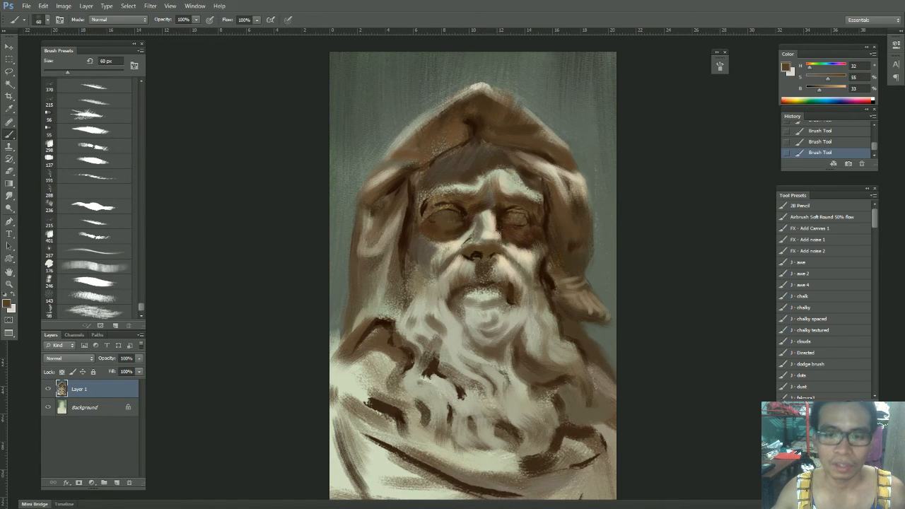
Step: Draw a circular path enclosing the face and beard with the Ellipse tool, replacing the first attempt
key(u)
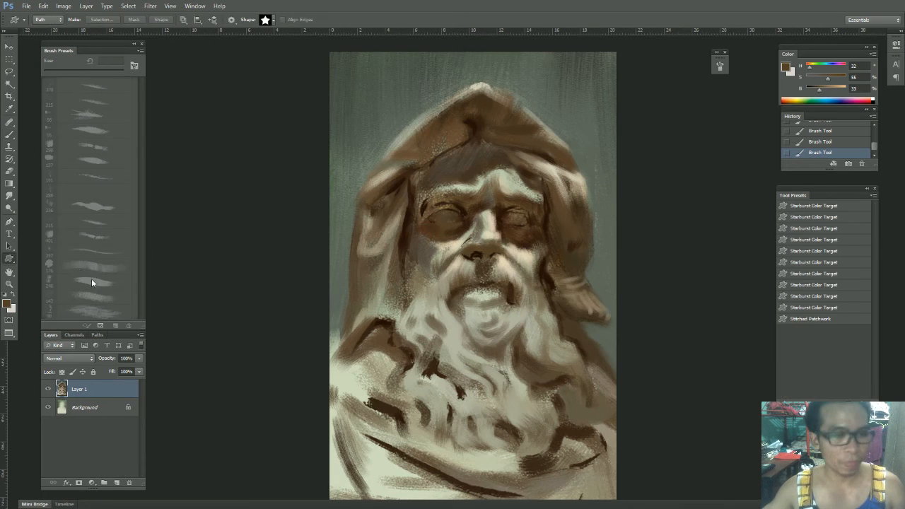
click(9, 259)
click(48, 275)
drag(342, 96, 569, 381)
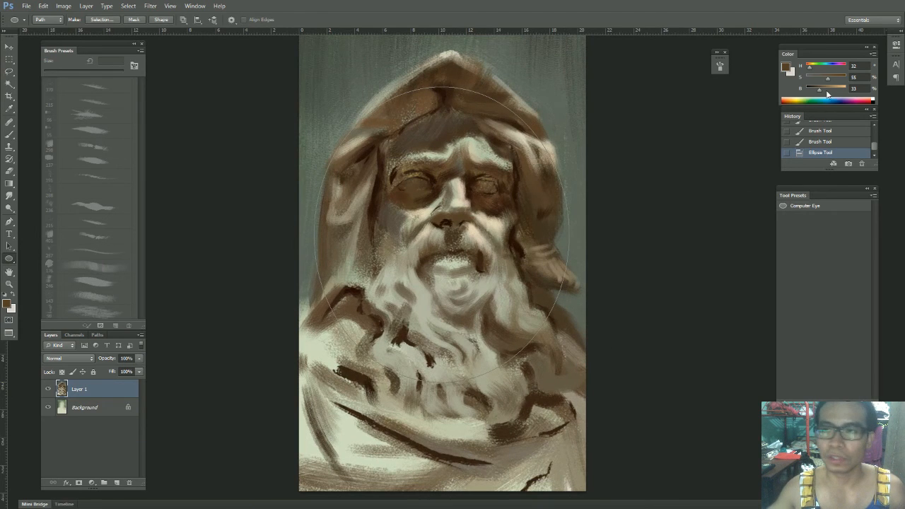
drag(809, 70, 807, 69)
key(ctrl+z)
drag(308, 136, 575, 419)
Step: Stroke the circular path in red (H 4, S 83, B 64) on a new layer with a 90 px brush, and delete the path
mouse_move(828, 77)
mouse_down()
mouse_move(839, 79)
mouse_move(830, 88)
mouse_up()
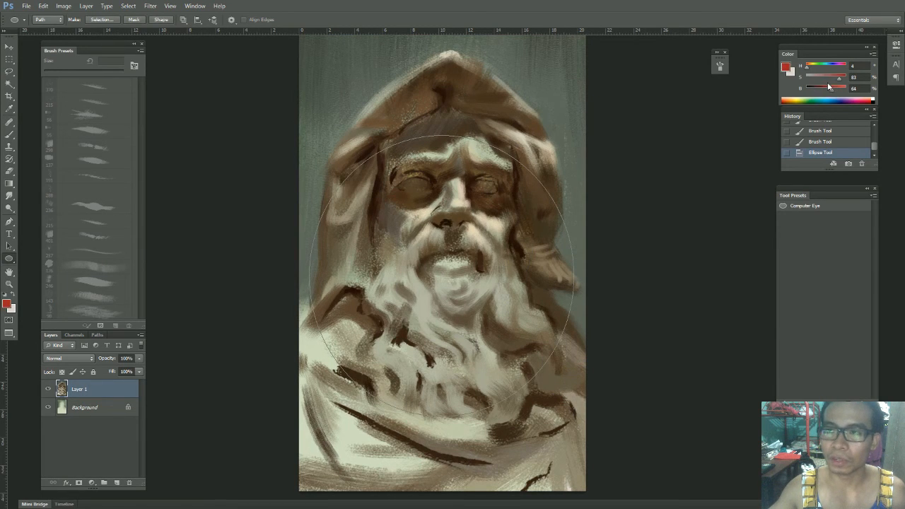
key(b)
key(ctrl+shift+n)
key(Return)
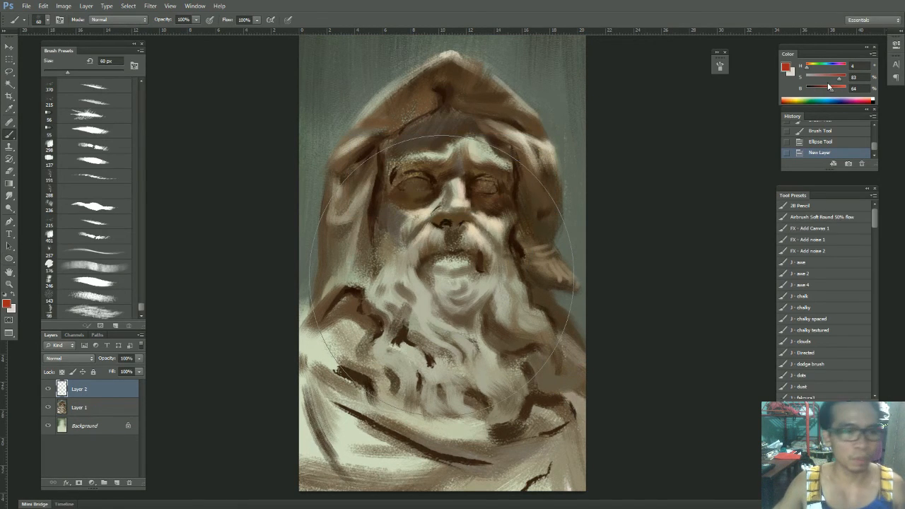
click(79, 280)
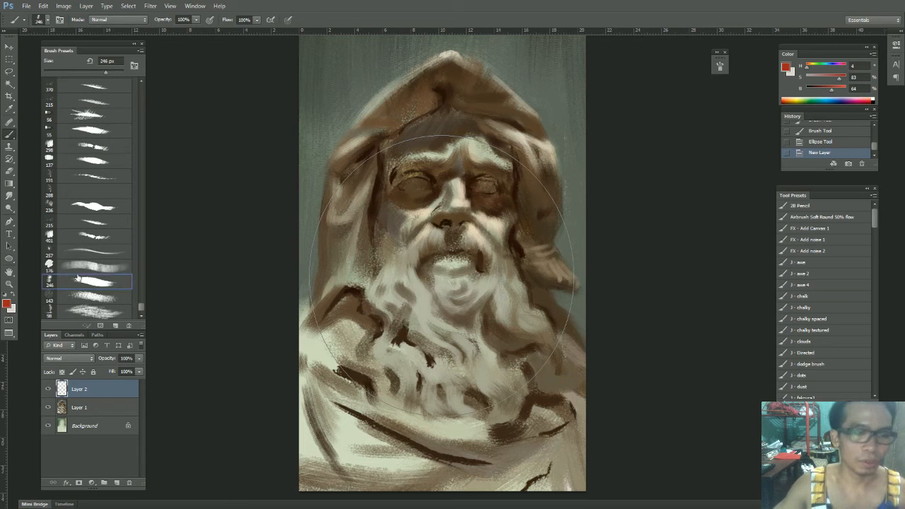
key(bracketleft)
key(Return)
key(Delete)
Step: Scale the red circle to about 84% and move it so it frames the face and upper beard
key(ctrl+t)
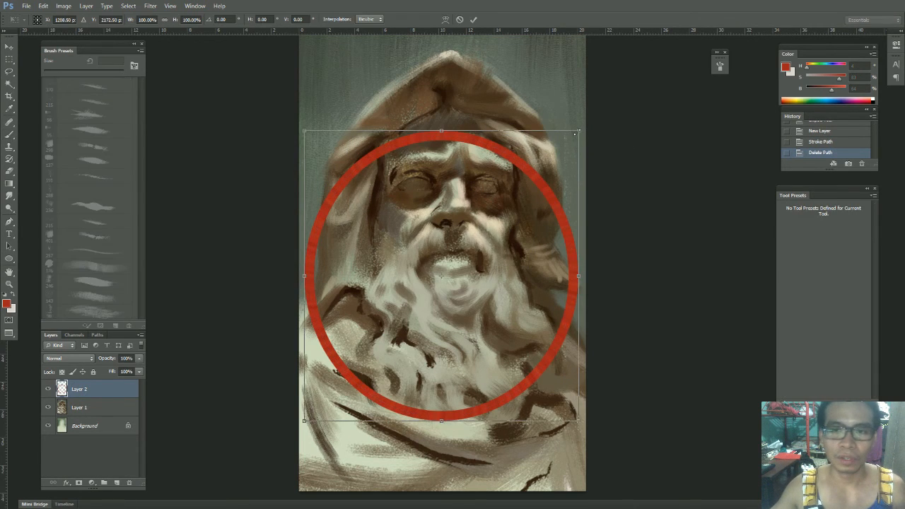
drag(587, 133, 560, 150)
drag(467, 219, 489, 195)
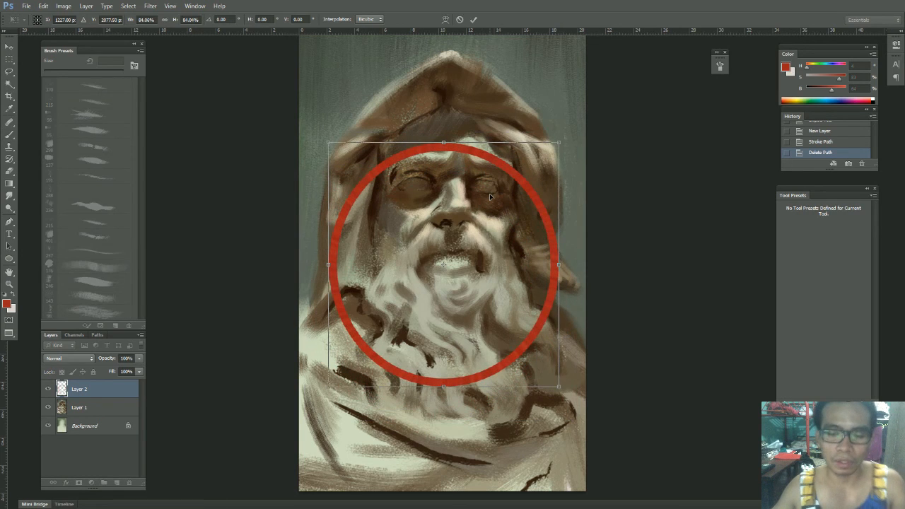
key(Return)
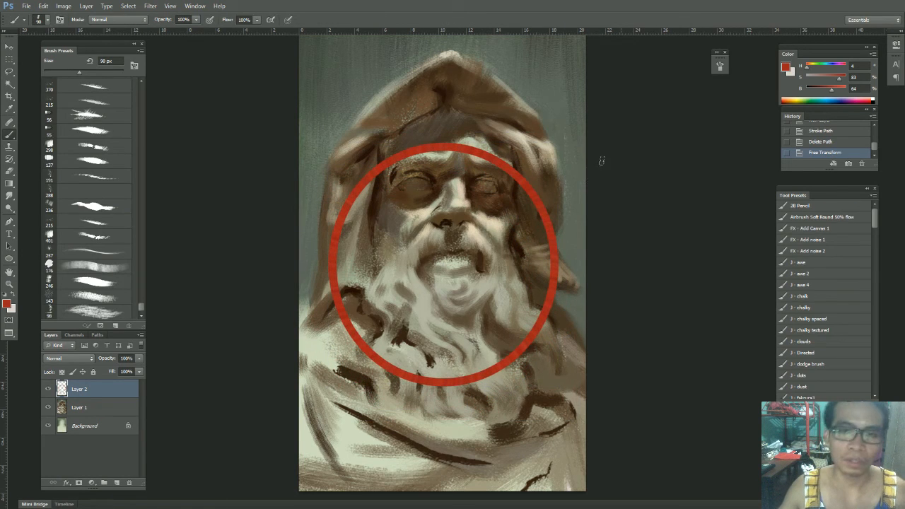
Step: Tone the background around the hood on Layer 1 with neutral grey (S 0, B 36), using a textured brush at up to 700 px
drag(557, 159, 493, 195)
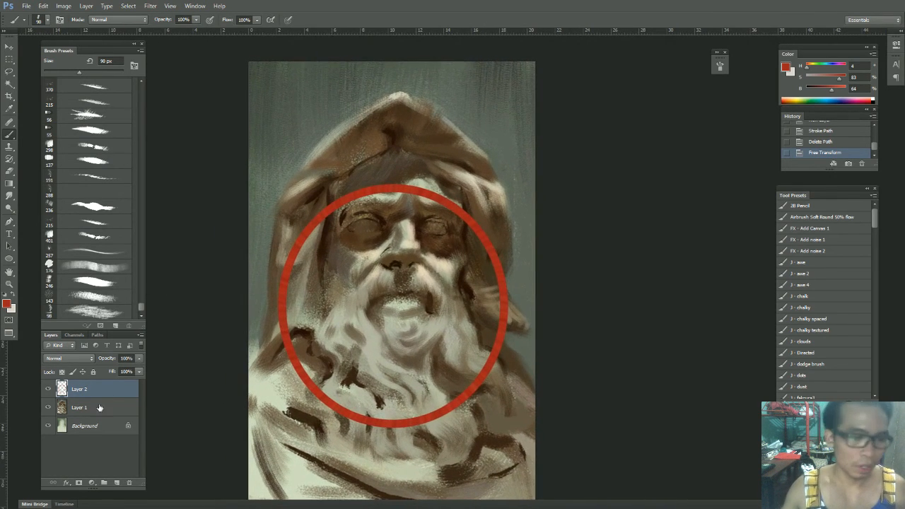
click(99, 408)
mouse_move(293, 82)
mouse_down()
mouse_move(318, 88)
mouse_move(371, 79)
mouse_up()
key(ctrl+z)
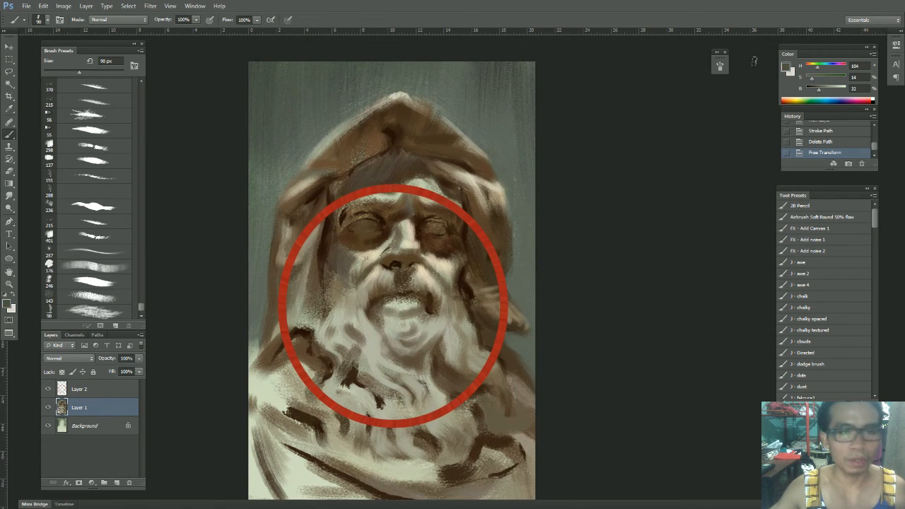
drag(838, 77, 810, 78)
click(821, 90)
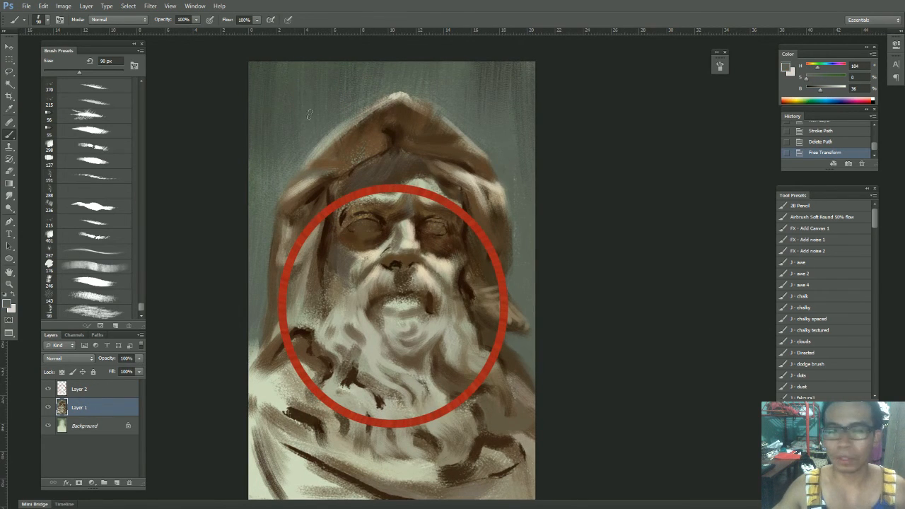
key(bracketright)
key(bracketright)
key(bracketright)
key(bracketright)
key(bracketright)
key(bracketright)
key(bracketright)
key(bracketright)
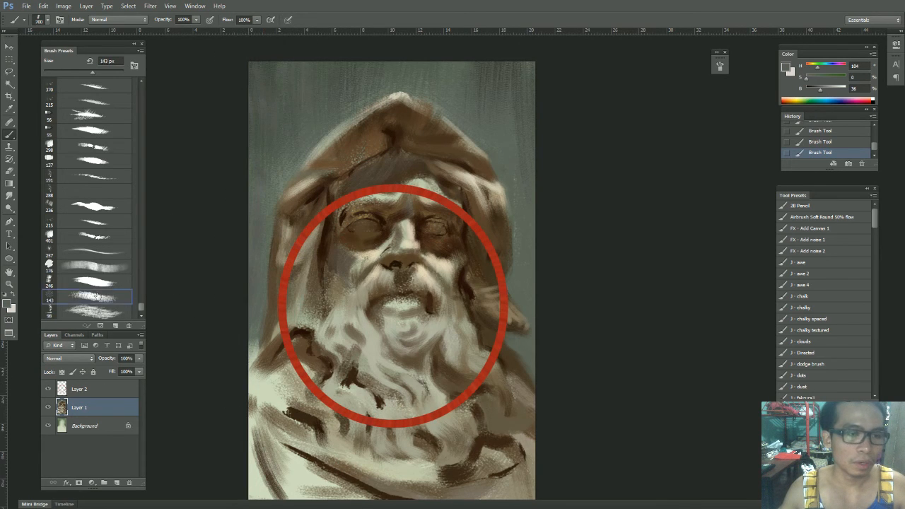
key(bracketright)
key(bracketright)
key(bracketright)
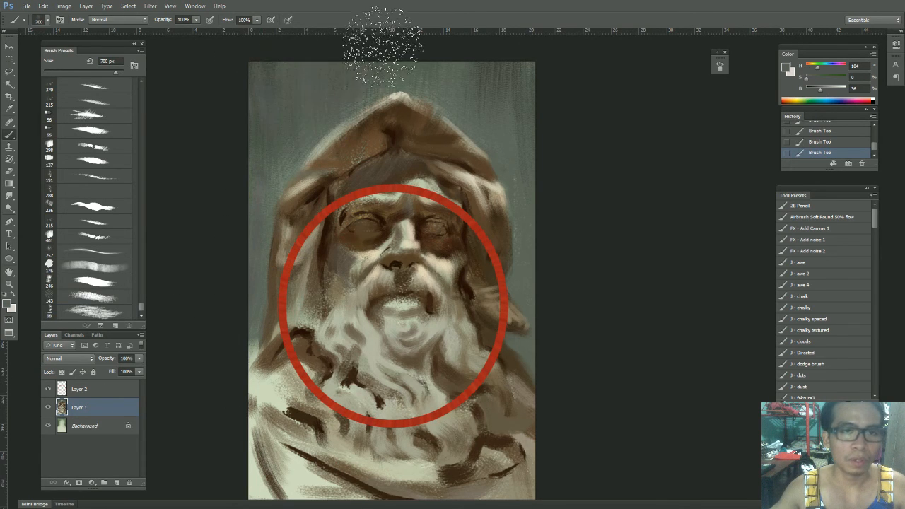
Step: Lighten the background beside the right shoulder at 100 px with sampled grey-green adjusted to H 100, S 14, B 48
key(bracketleft)
key(bracketleft)
key(bracketleft)
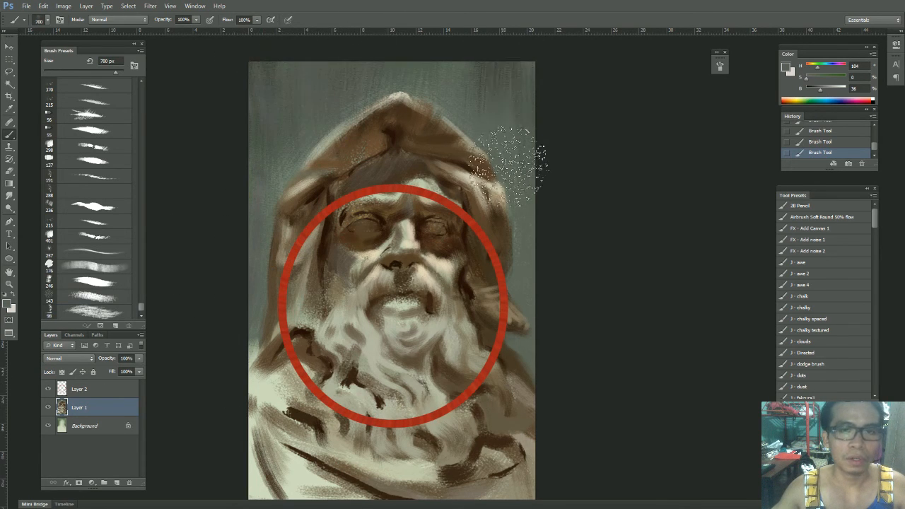
key(bracketleft)
key(bracketleft)
key(bracketleft)
key(bracketleft)
key(bracketleft)
key(bracketleft)
key(bracketleft)
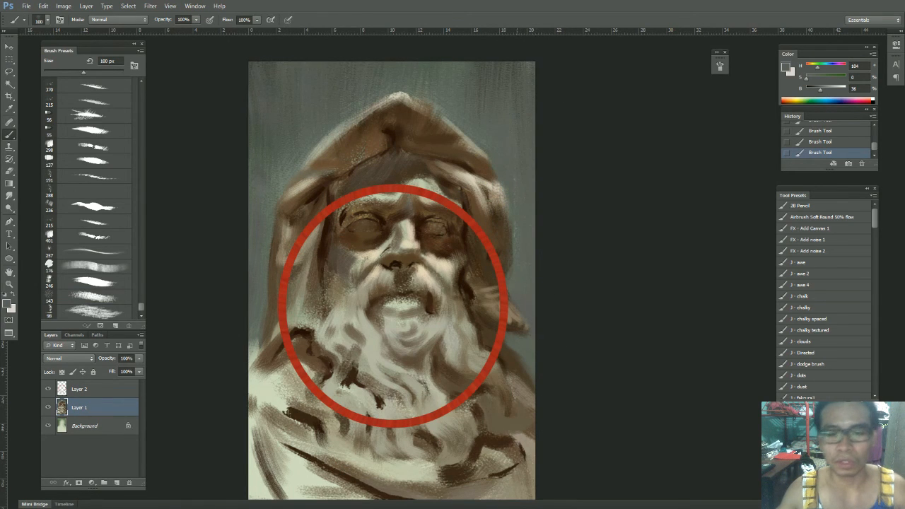
alt+click(519, 278)
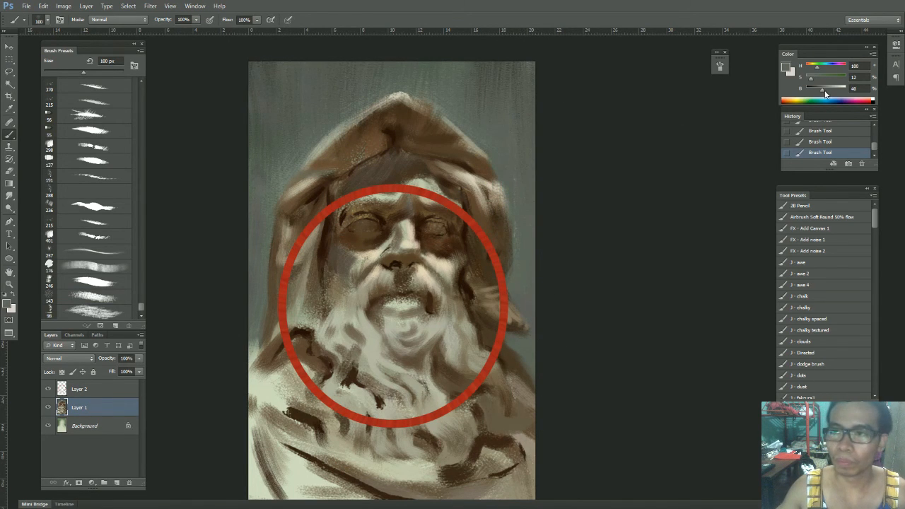
drag(822, 89, 829, 89)
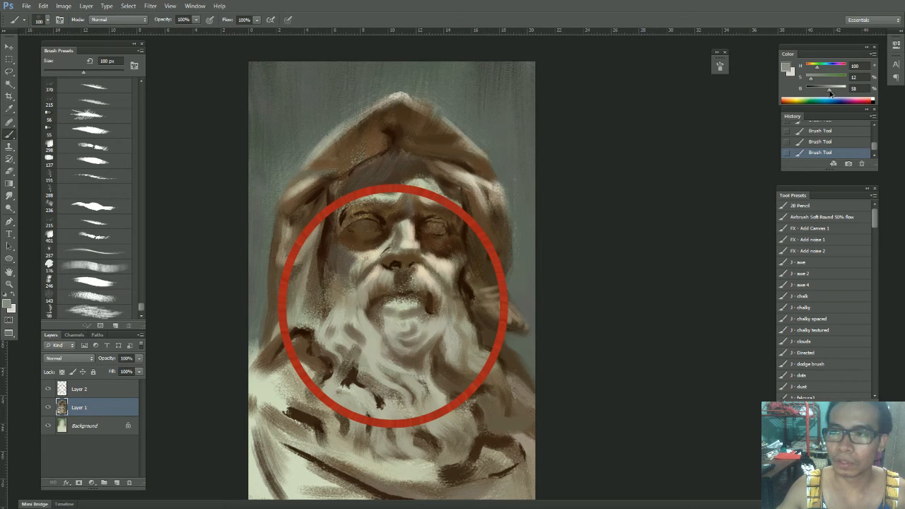
drag(830, 89, 825, 89)
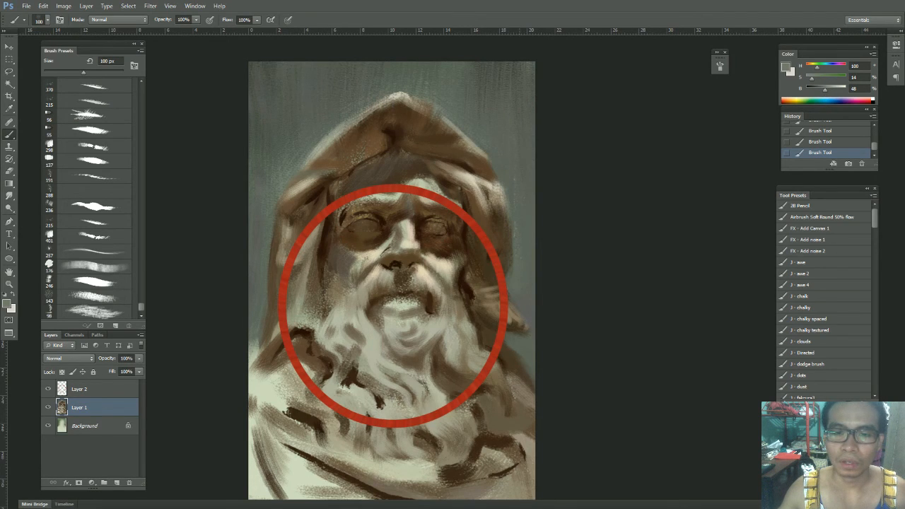
drag(526, 330, 524, 307)
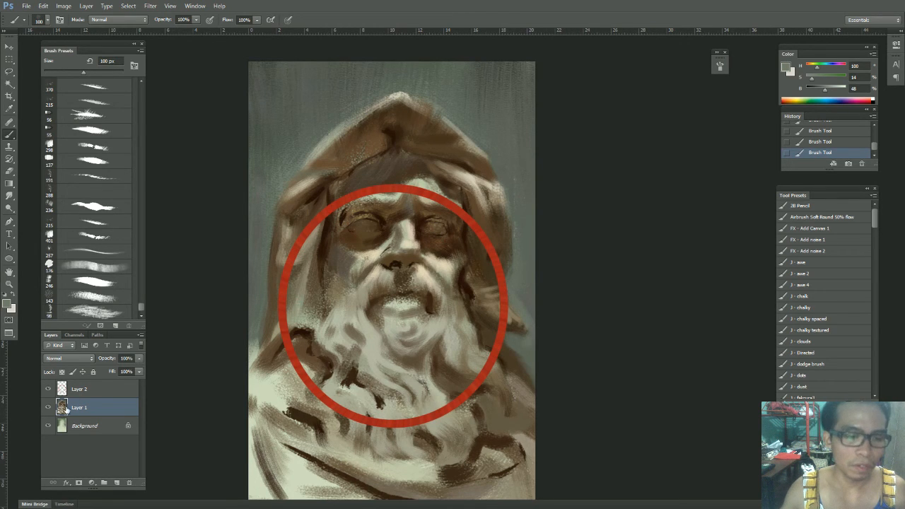
Step: Warm the shadows on the beard's right side and below the chin on Layer 1 with brown (H 34, S 62, B 37) at 175 to 60 px
click(84, 391)
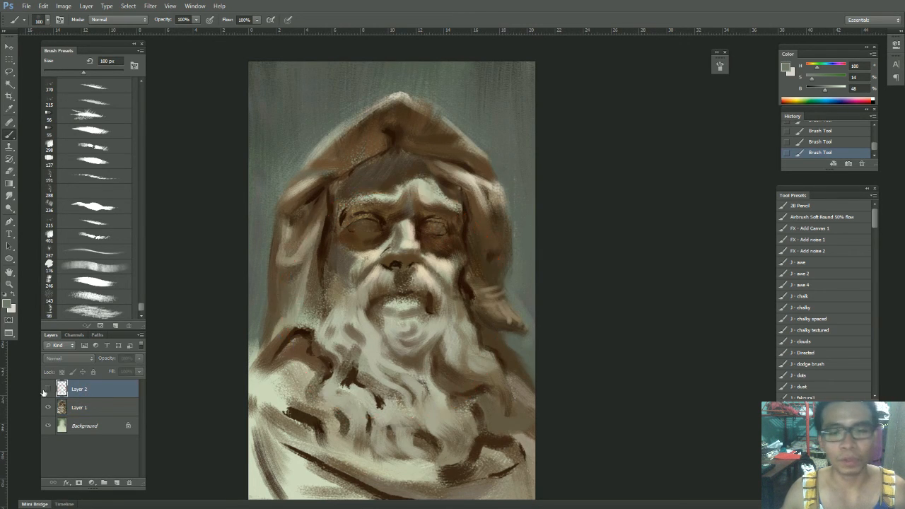
click(83, 411)
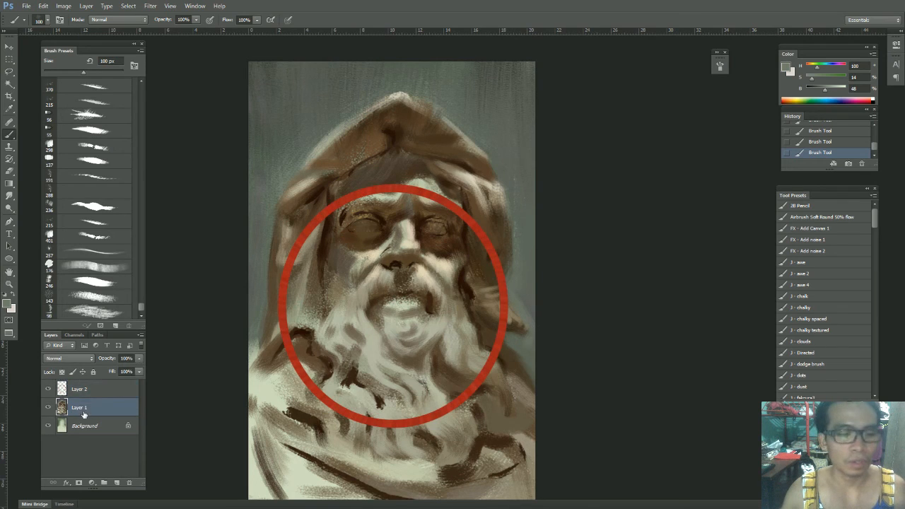
drag(816, 68, 830, 80)
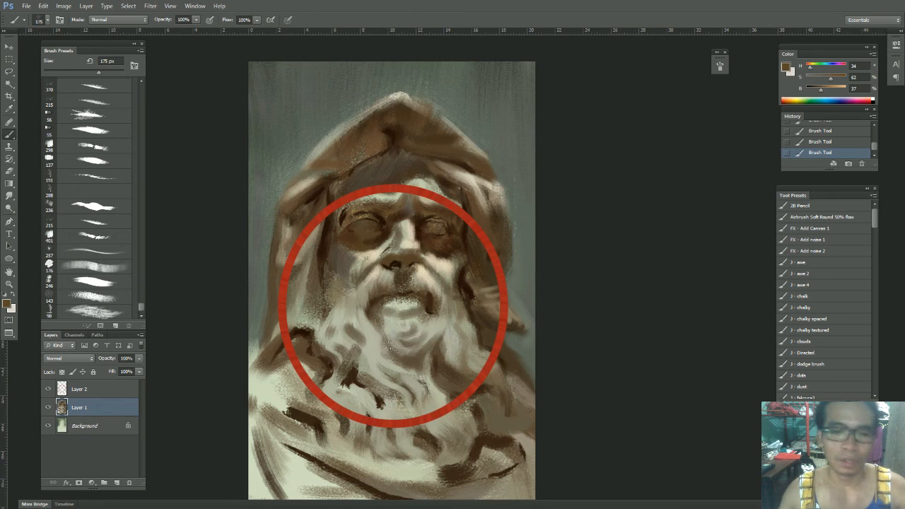
key(bracketleft)
key(bracketleft)
key(bracketleft)
key(bracketleft)
key(bracketright)
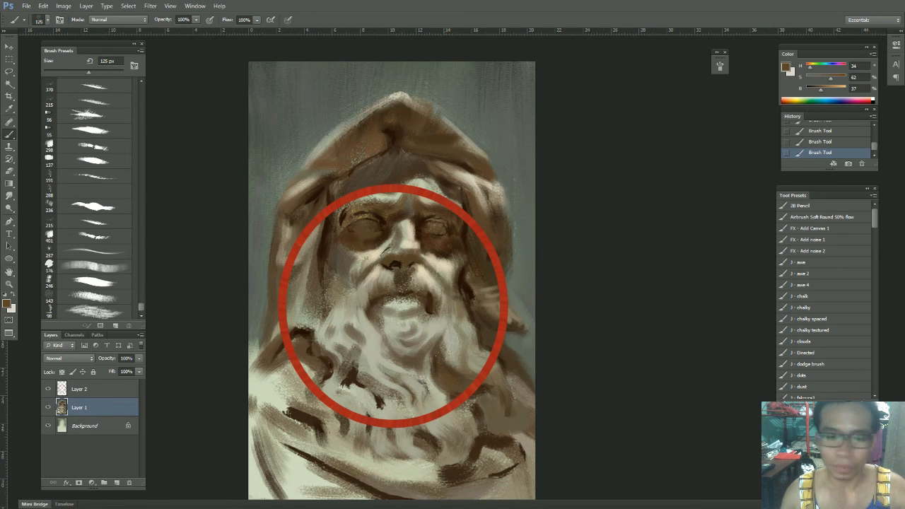
key(bracketleft)
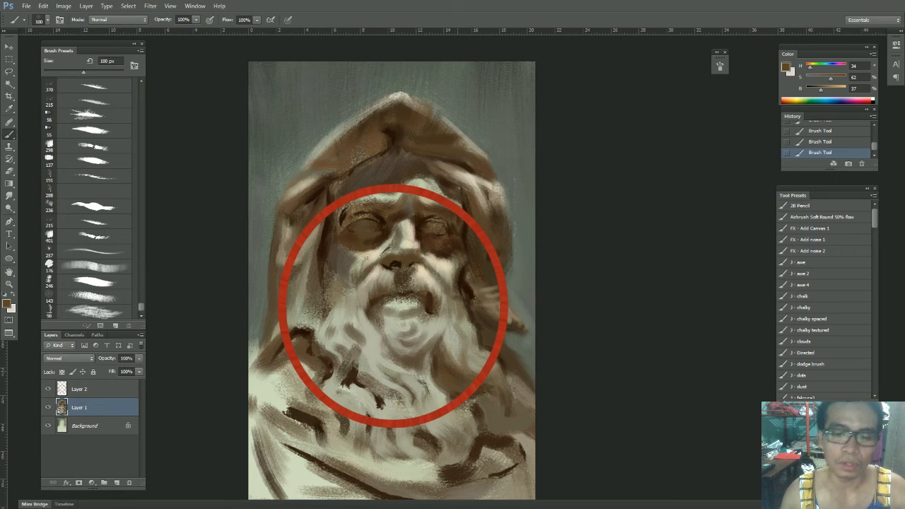
key(bracketleft)
key(bracketleft)
key(bracketleft)
key(bracketleft)
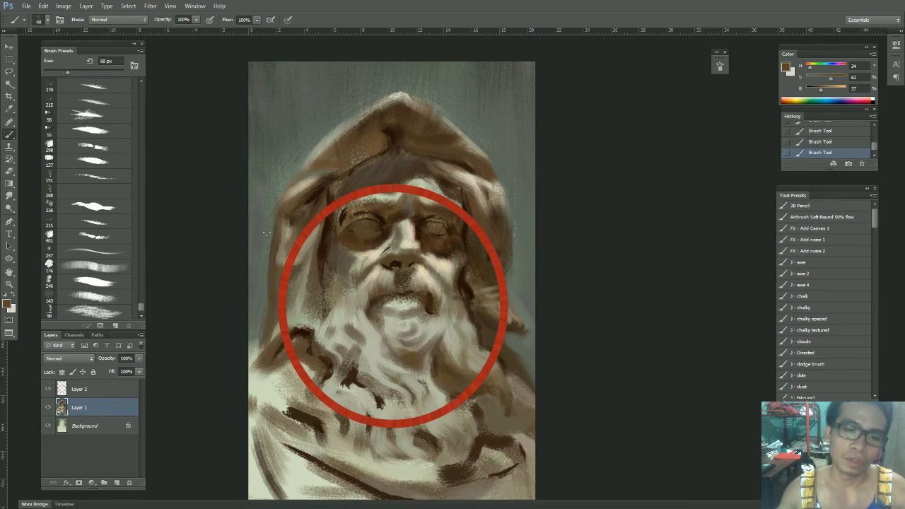
Step: Deepen the shadows around the mouth and moustache at 60 px with sampled dark and mid browns
alt+click(447, 285)
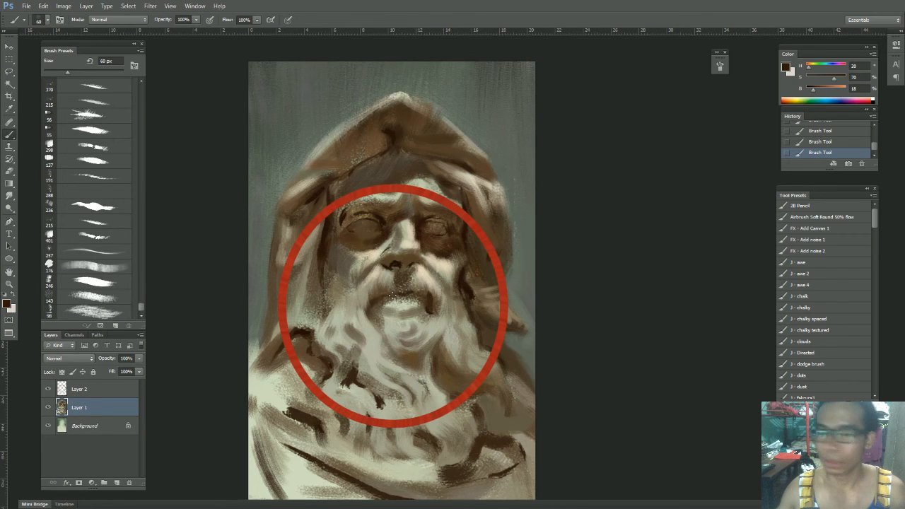
alt+click(410, 295)
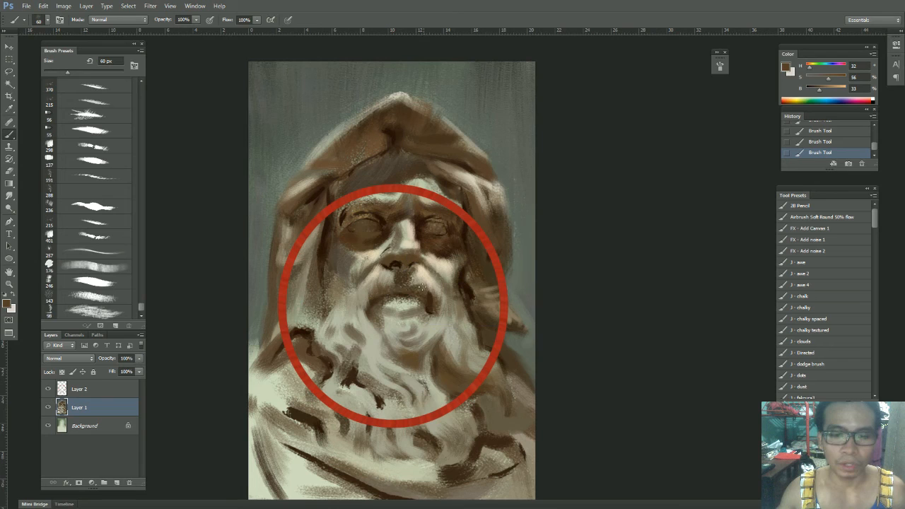
alt+click(427, 306)
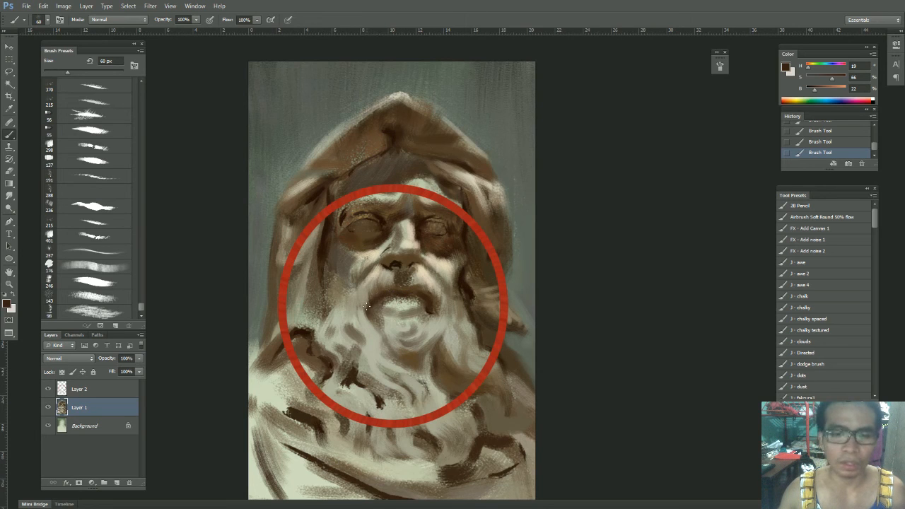
drag(809, 68, 830, 77)
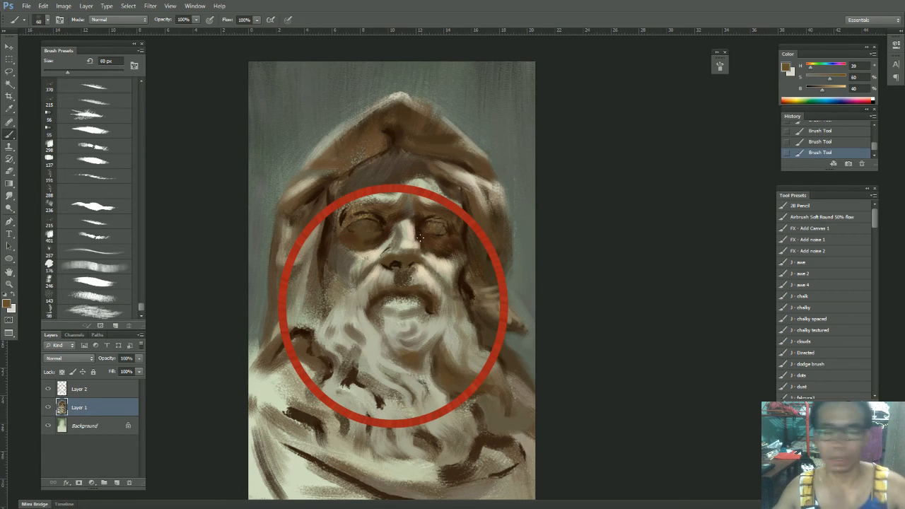
key(bracketright)
mouse_move(823, 90)
mouse_down()
mouse_move(835, 90)
mouse_move(812, 69)
mouse_move(835, 89)
mouse_up()
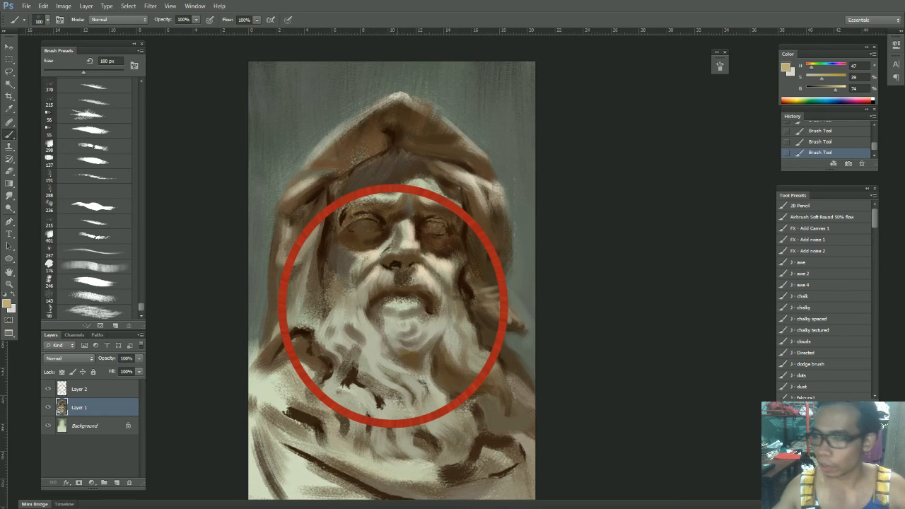
key(bracketleft)
key(bracketleft)
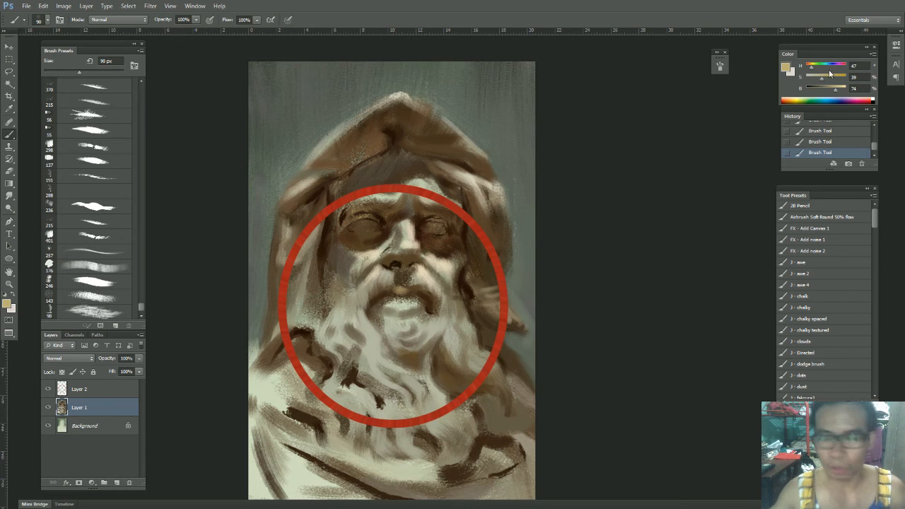
key(ctrl+z)
Step: Warm the moustache and upper lip on Layer 1 with ochre brown (H 39, S 60, B 44) at 50 to 100 px
mouse_move(836, 89)
mouse_down()
mouse_move(824, 89)
mouse_move(830, 79)
mouse_move(810, 68)
mouse_up()
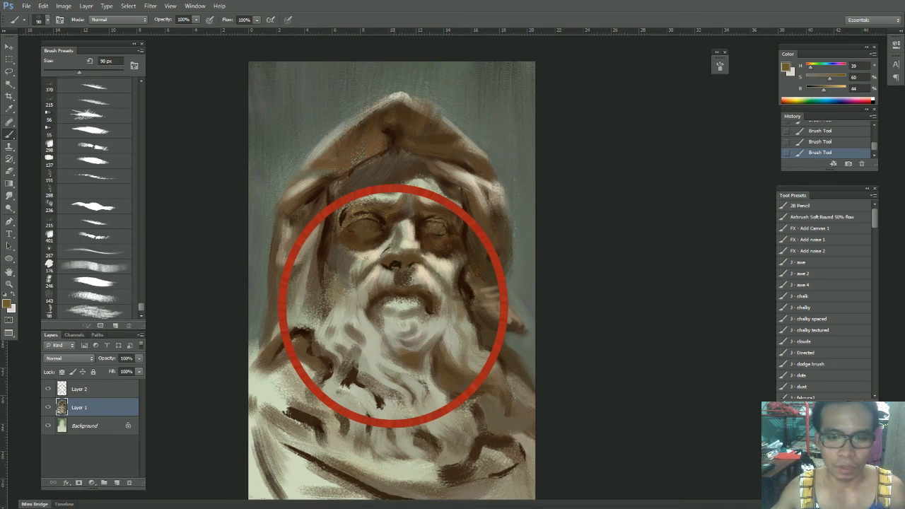
key(bracketleft)
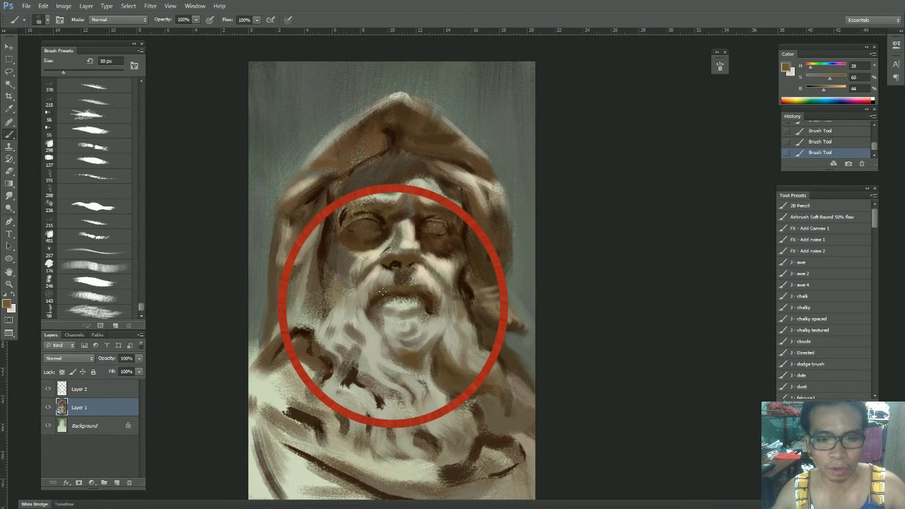
key(bracketright)
key(bracketright)
key(bracketright)
key(bracketright)
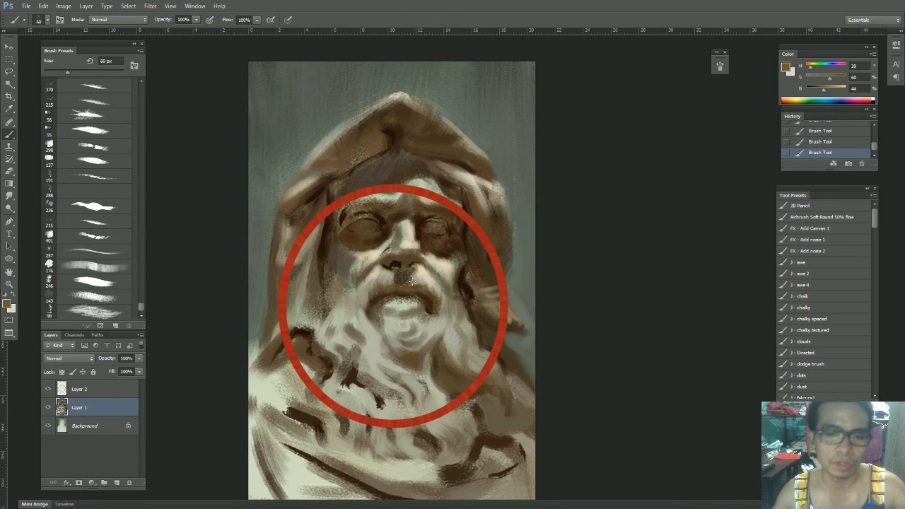
key(bracketright)
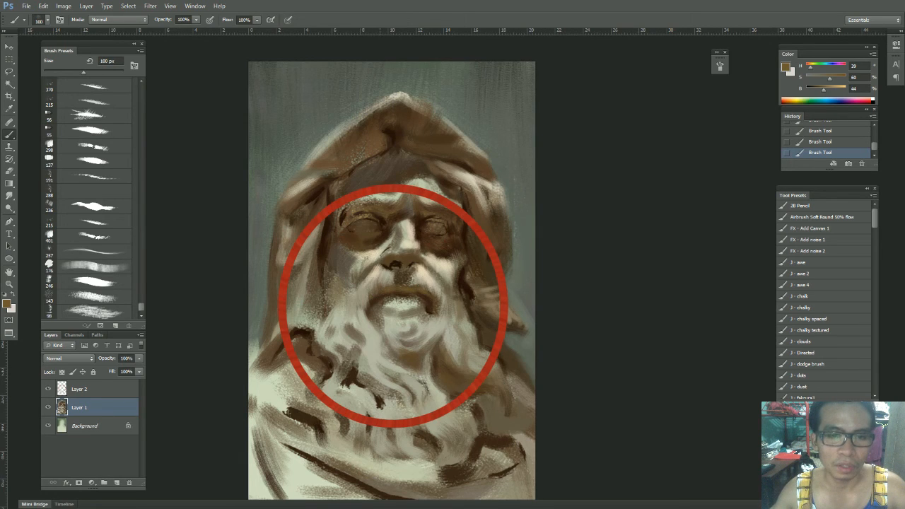
Step: Tint the brows and eye sockets with the same ochre brown, reducing the brush from 80 to 60 px
key(bracketleft)
key(bracketleft)
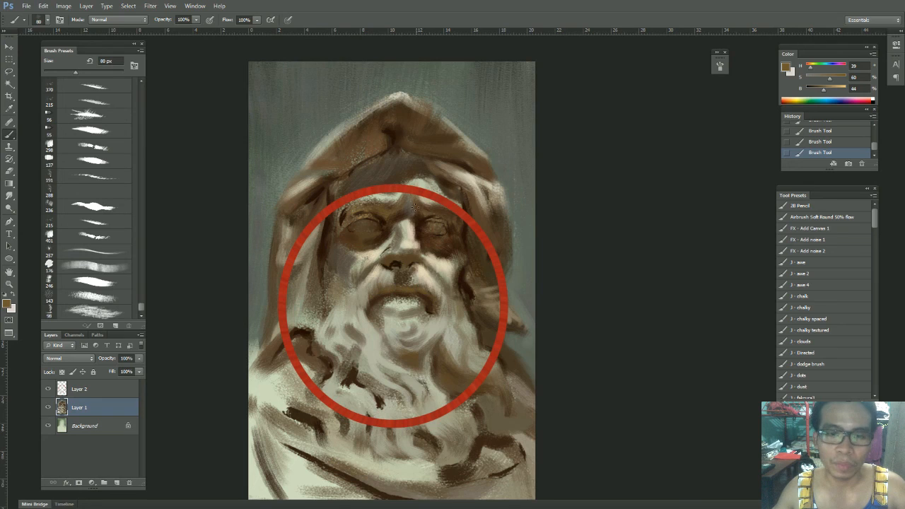
key(bracketleft)
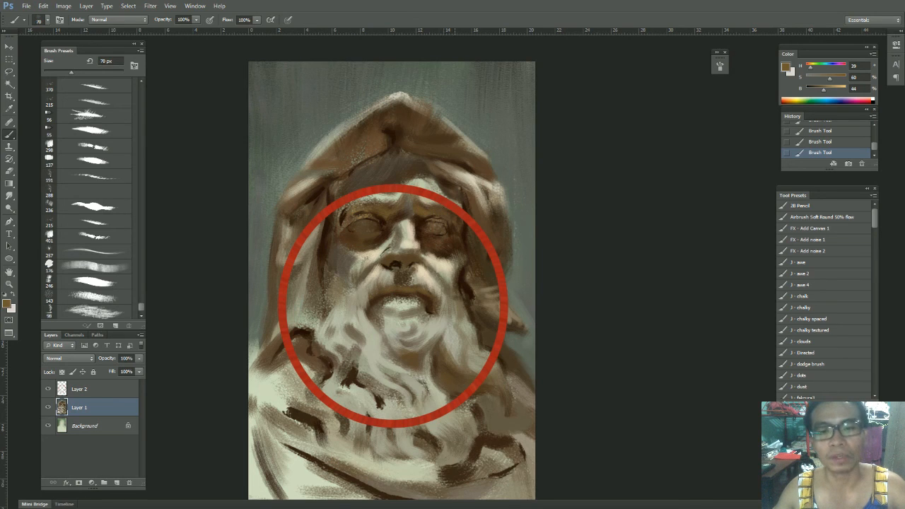
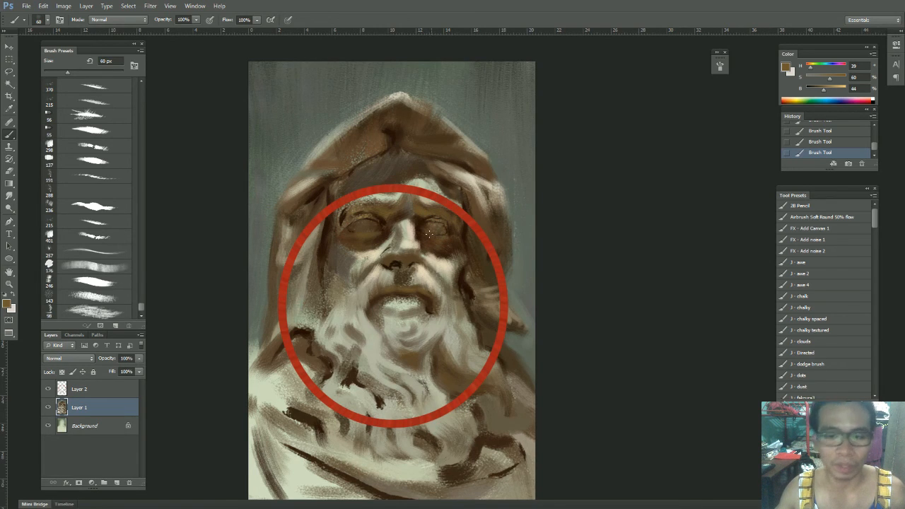
drag(439, 239, 415, 232)
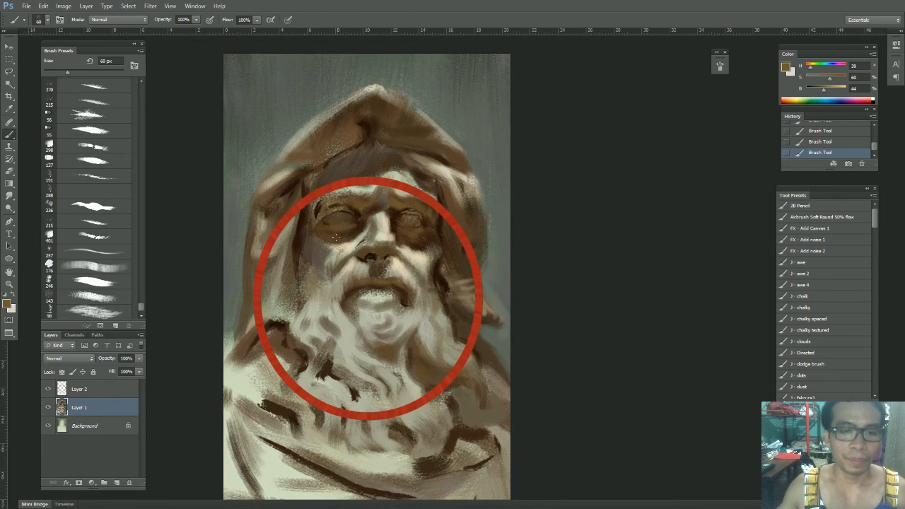
Step: Deepen the shadows around the left eye socket and temple with sampled dark browns, enlarging the brush up to 125 px
alt+click(307, 231)
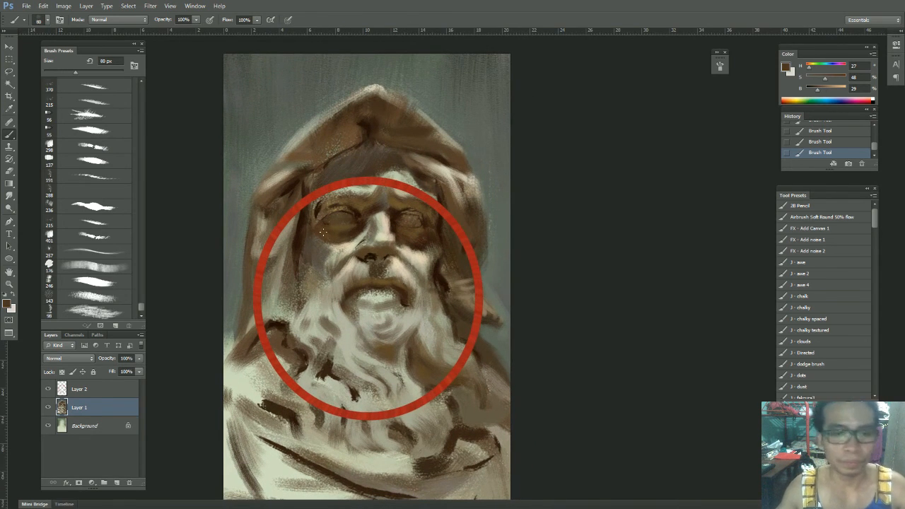
alt+click(308, 218)
key(bracketright)
key(bracketright)
key(bracketright)
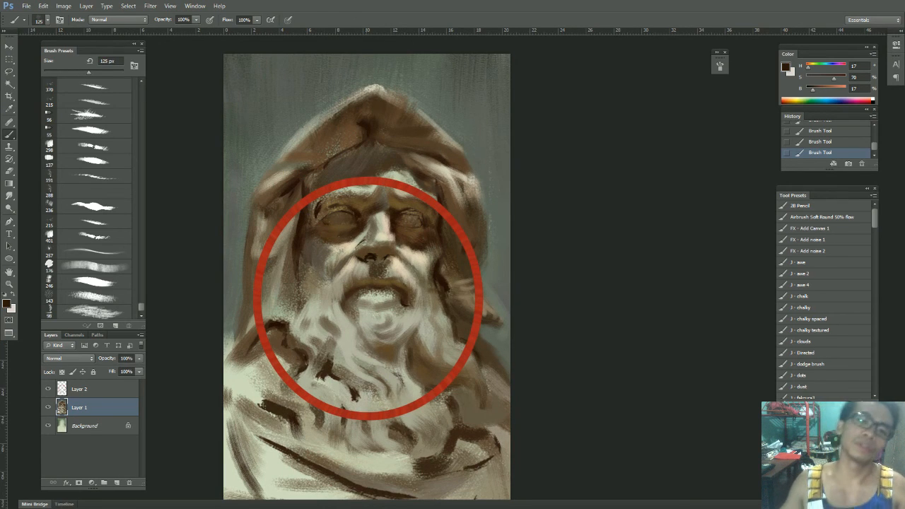
Step: Shade the beard with sampled ochre (H 38, S 59, B 41) and brown (H 29, S 47, B 31) at 70 to 100 px
key(bracketleft)
key(bracketleft)
alt+click(382, 283)
drag(378, 331, 366, 292)
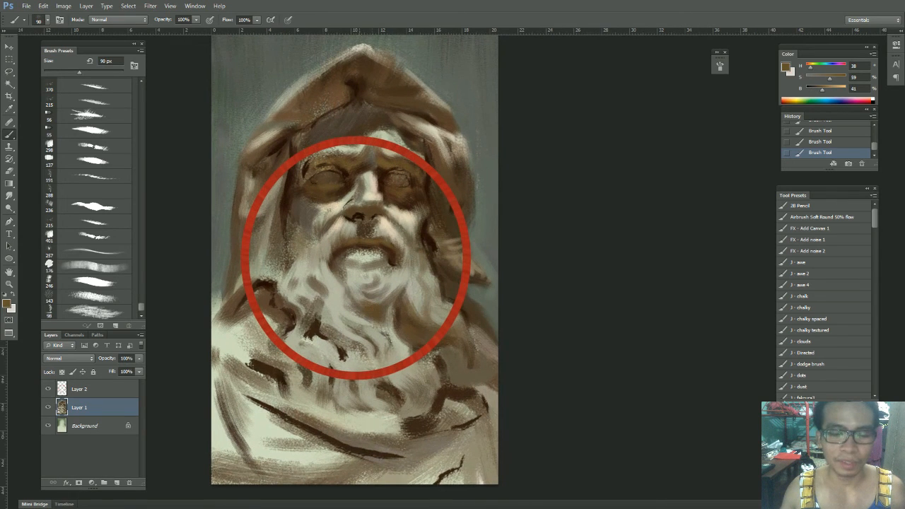
alt+click(396, 310)
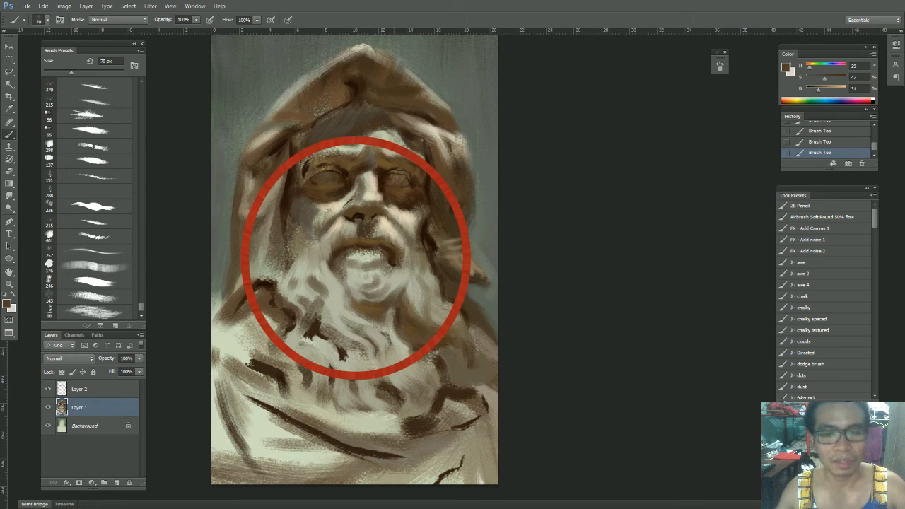
key(bracketright)
key(bracketright)
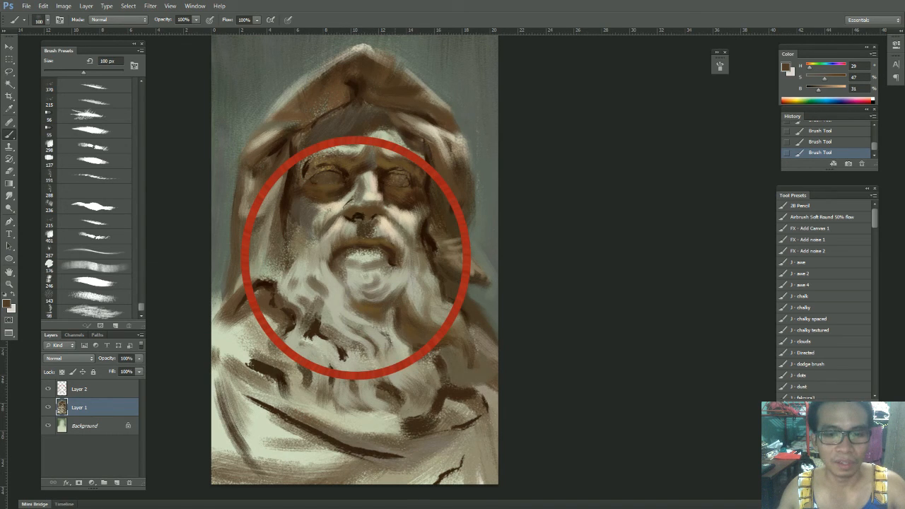
Step: Darken the moustache's right end and mouth corner with sampled dark browns (H 21, S 67, B 22) at 100 px
alt+click(392, 256)
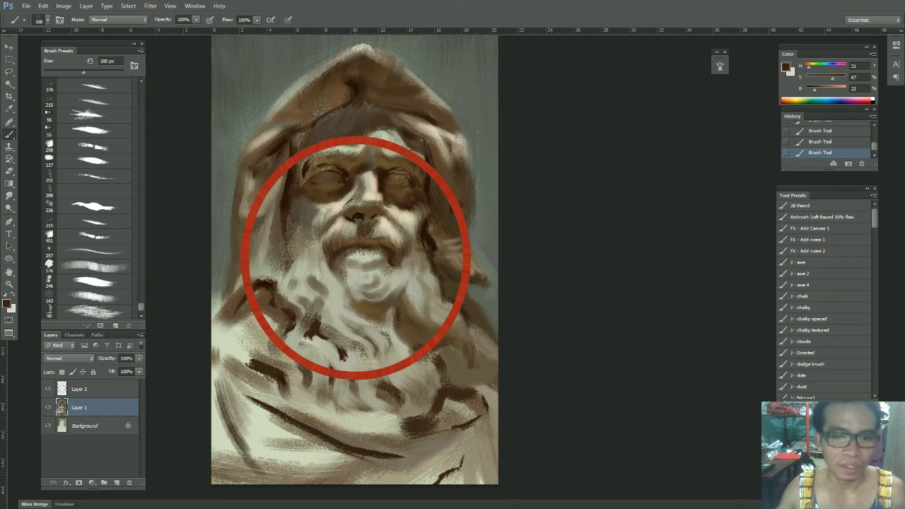
drag(393, 256, 430, 265)
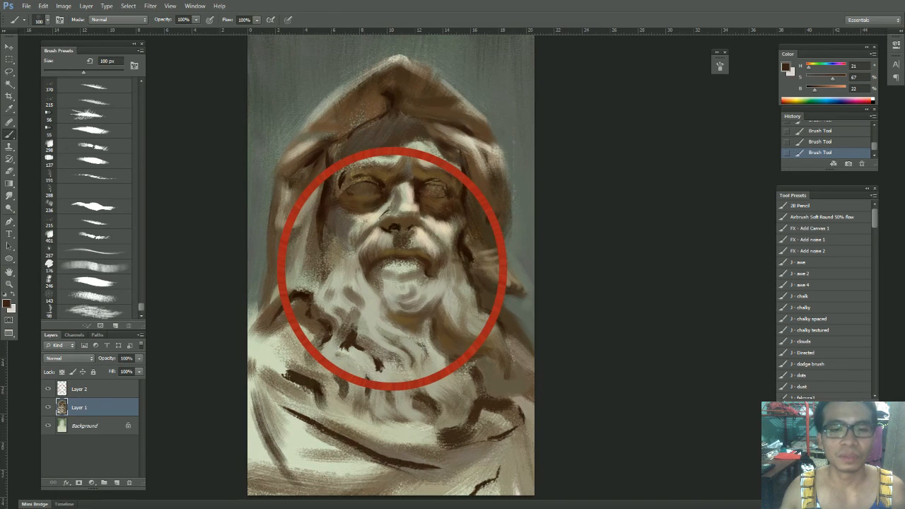
alt+click(429, 267)
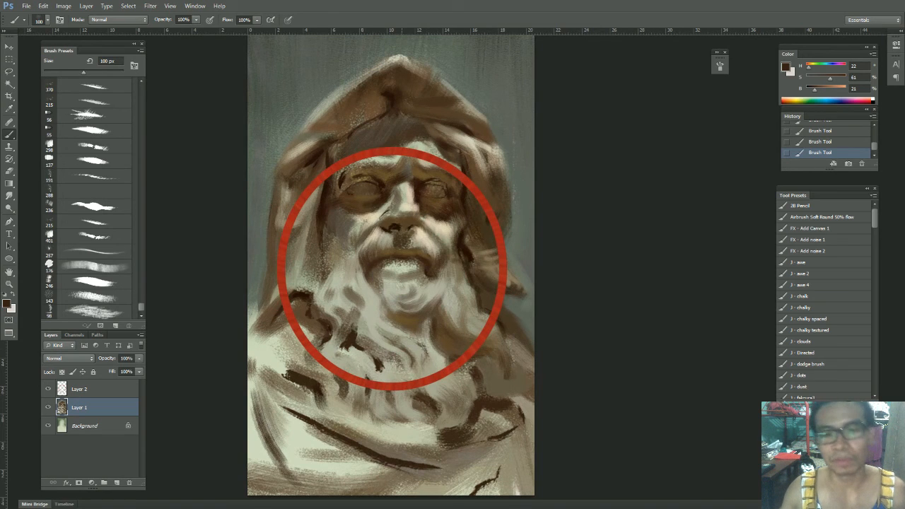
Step: Refine the light skin on the right cheek with sampled cream tones (H 38, S 22, B 77 and H 42, S 19, B 83) at 100 px
alt+click(443, 212)
alt+click(430, 215)
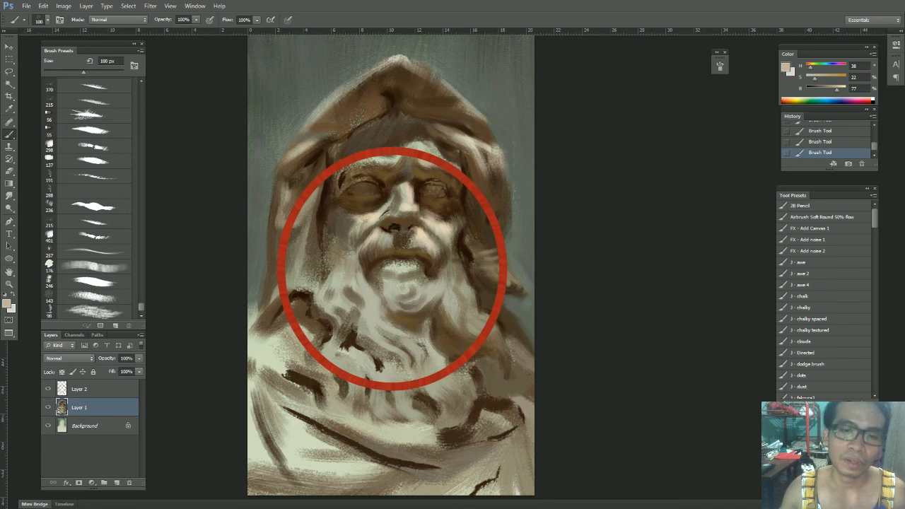
alt+click(440, 222)
key(ctrl+z)
key(ctrl+z)
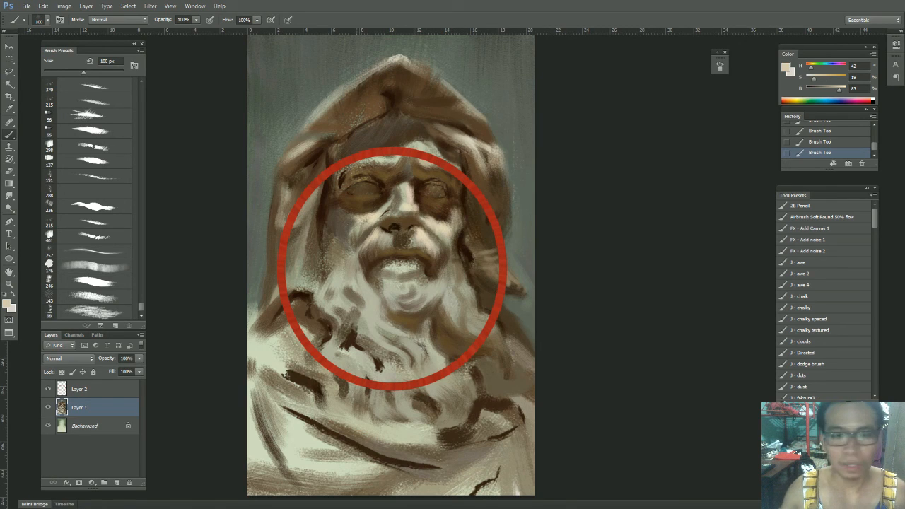
Step: Blend the left cheek with sampled grey-brown (H 28, S 29, B 33) and the mouth area with ochre (H 39, S 59, B 42) at 100 px
alt+click(344, 220)
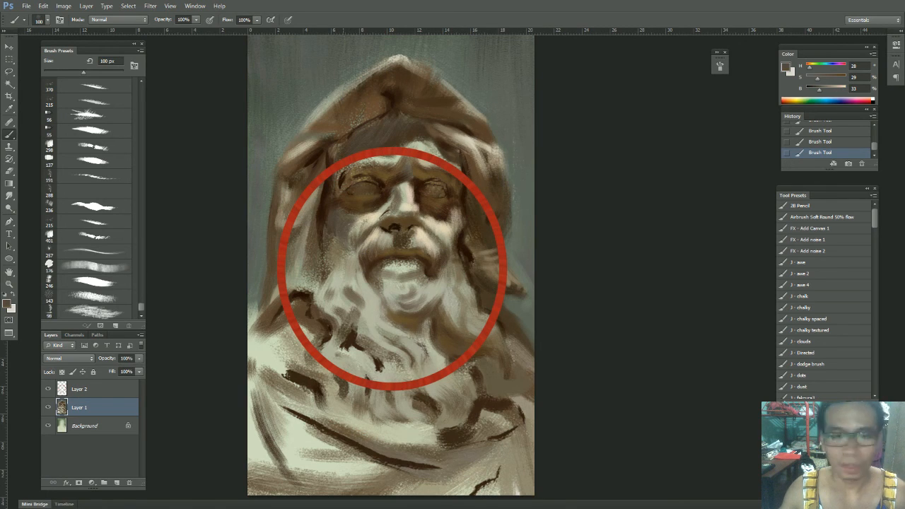
key(ctrl+minus)
key(ctrl+minus)
key(ctrl+minus)
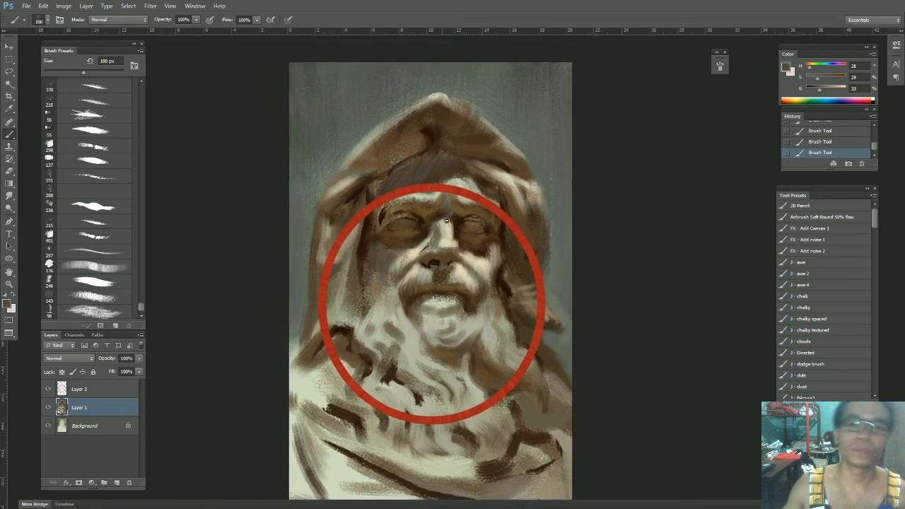
key(ctrl+plus)
key(ctrl+plus)
key(ctrl+plus)
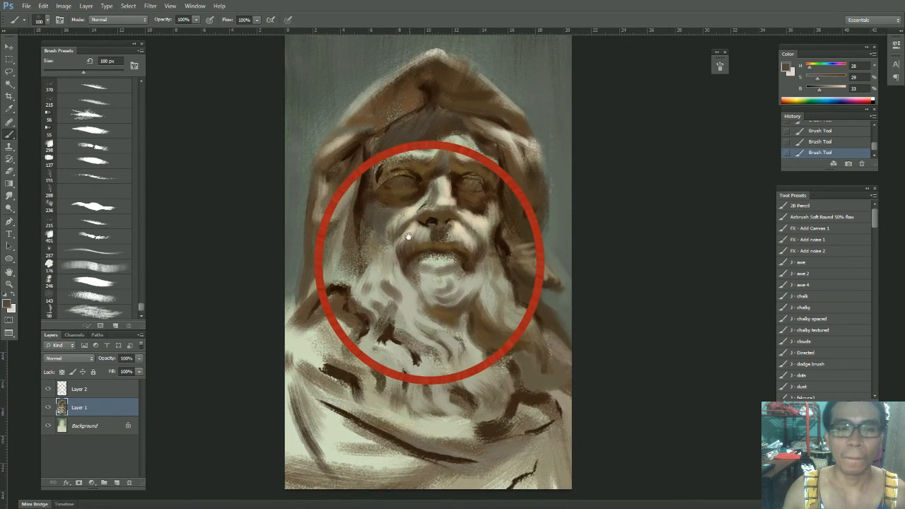
key(ctrl+r)
alt+click(428, 261)
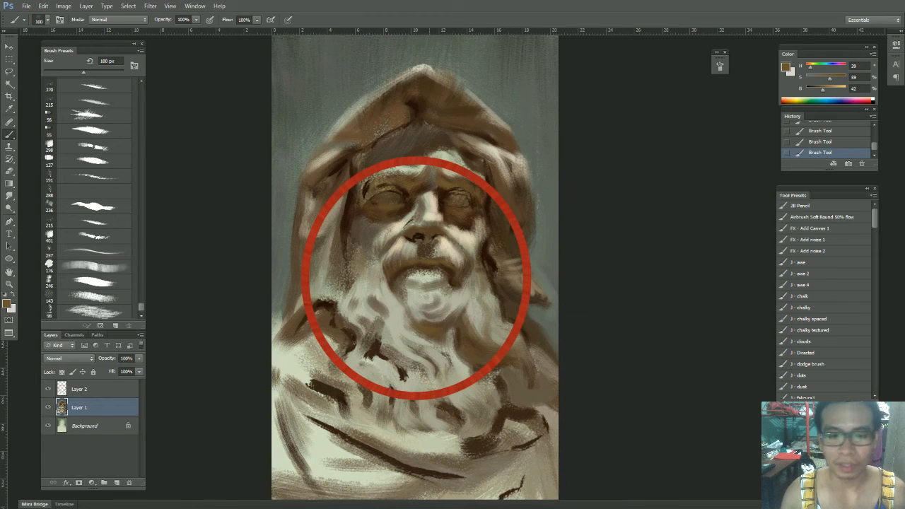
Step: Pick the 215 px brush preset, reduce it to 200 px and sample the focal circle's red (H 3, S 86, B 60)
click(99, 224)
alt+click(506, 205)
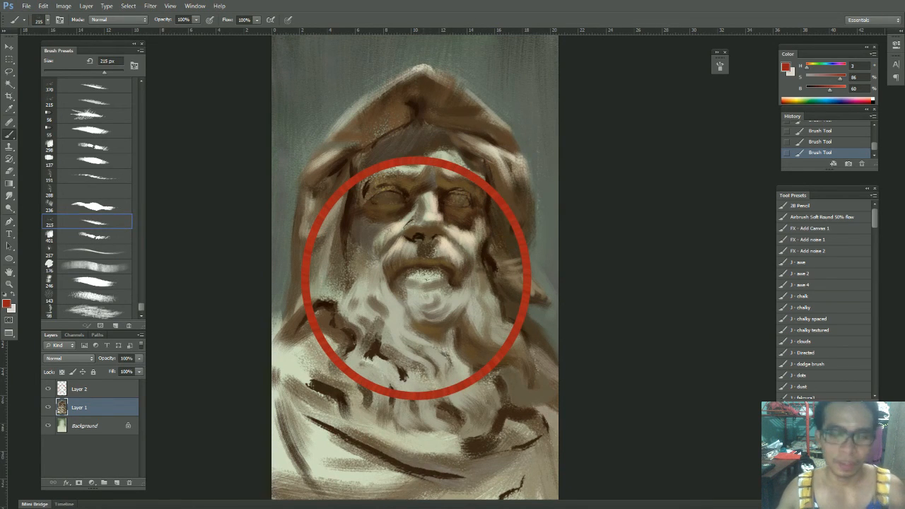
key(bracketleft)
key(bracketleft)
key(bracketleft)
key(bracketleft)
key(bracketleft)
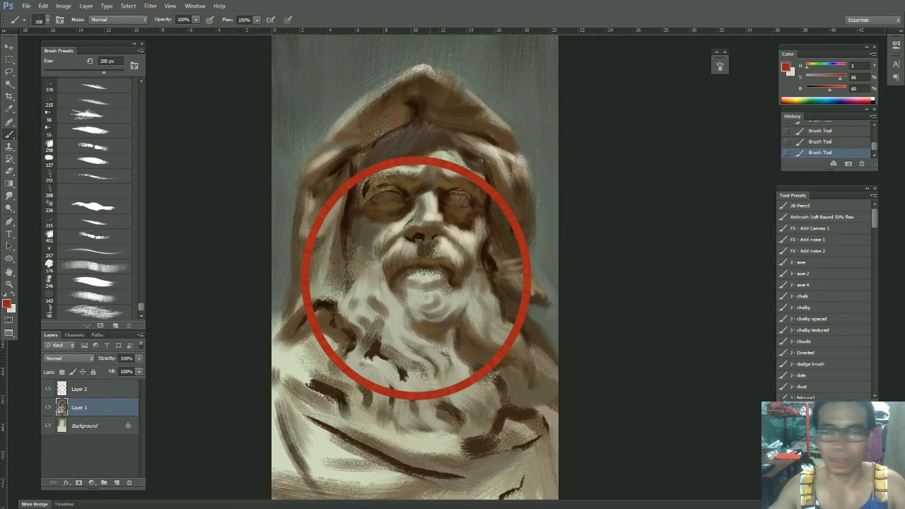
scroll(413, 111, up, 3)
drag(522, 127, 533, 140)
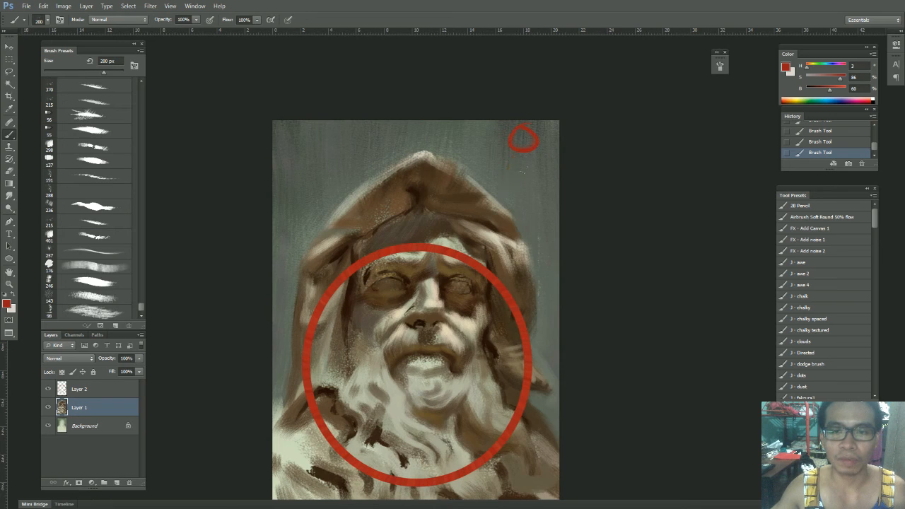
mouse_move(511, 193)
mouse_down()
mouse_move(522, 158)
mouse_move(529, 169)
mouse_up()
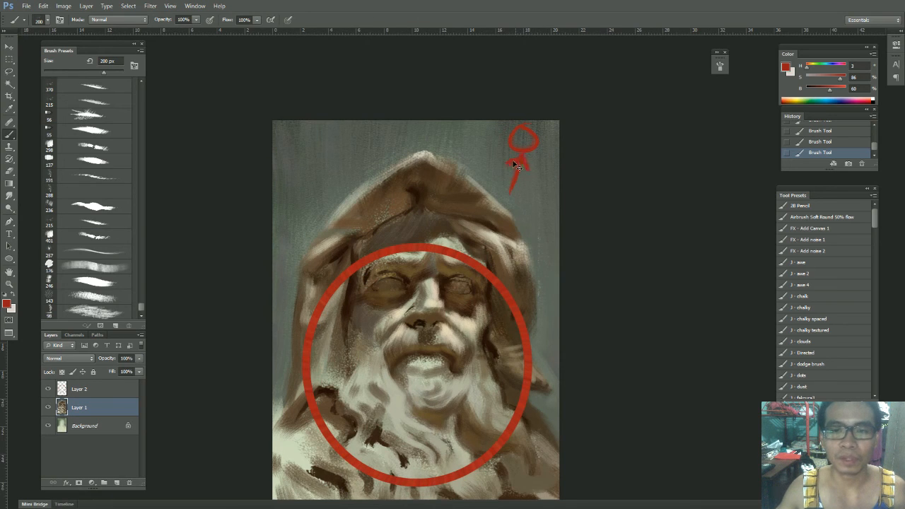
key(ctrl+alt+z)
key(ctrl+alt+z)
key(ctrl+alt+z)
Step: Mark the light direction with a red arc and downward arrow above the hood, and sample the hood tip's pale grey (H 57, S 11, B 69)
mouse_move(474, 128)
mouse_down()
mouse_move(515, 129)
mouse_move(501, 115)
mouse_move(500, 168)
mouse_up()
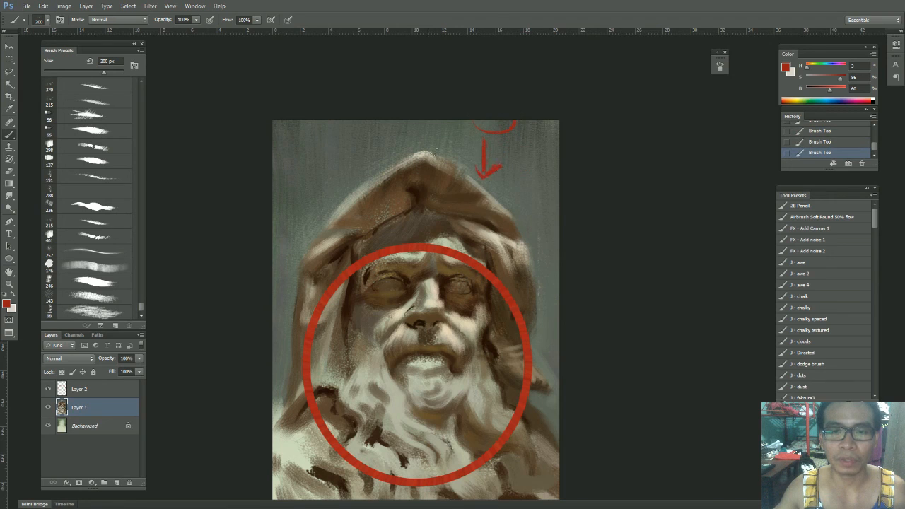
alt+click(425, 148)
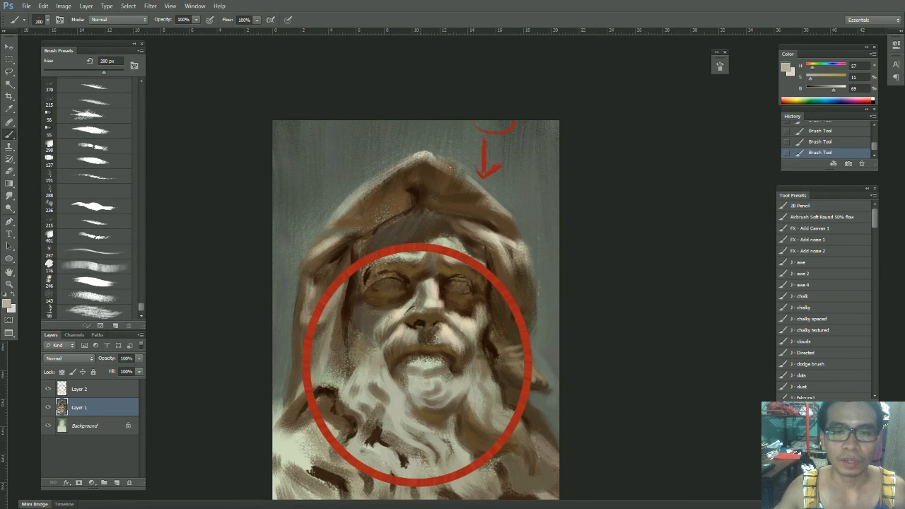
drag(434, 261, 412, 203)
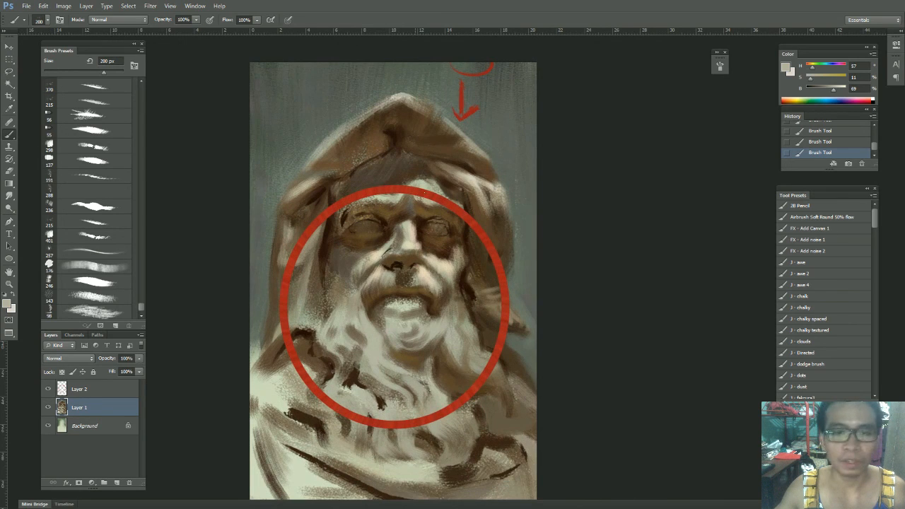
Step: Hide Layer 2 and refine the brow highlight with sampled cream (H 56, S 16), raising its brightness to 89 and reducing the brush to 125 px
click(48, 389)
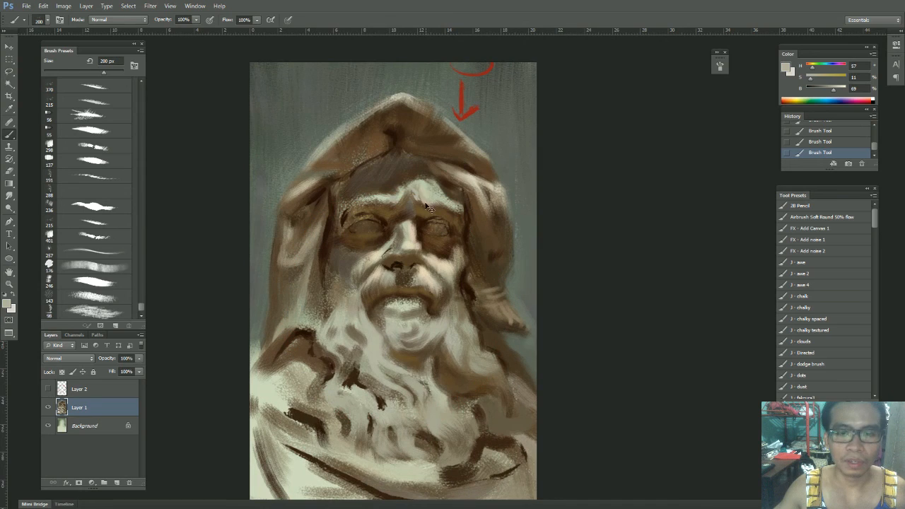
key(ctrl+alt+z)
key(ctrl+alt+z)
alt+click(423, 195)
drag(406, 185, 423, 180)
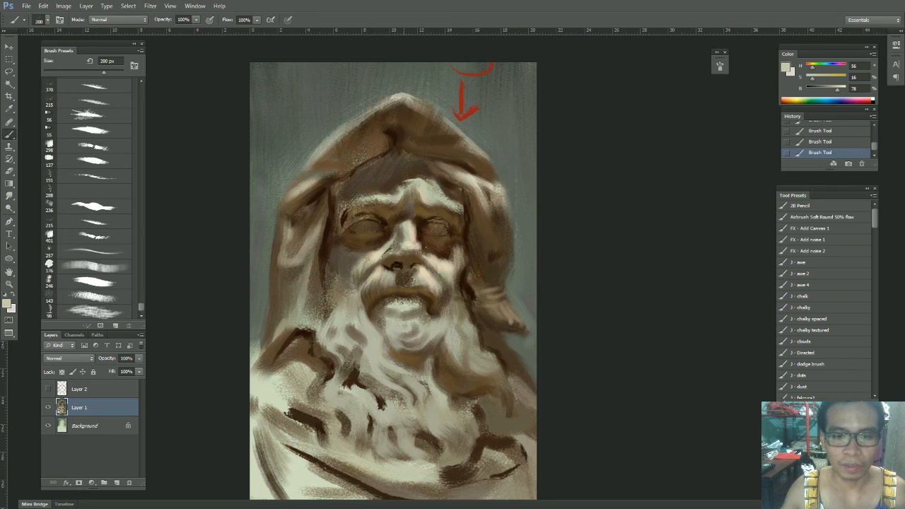
drag(838, 89, 841, 92)
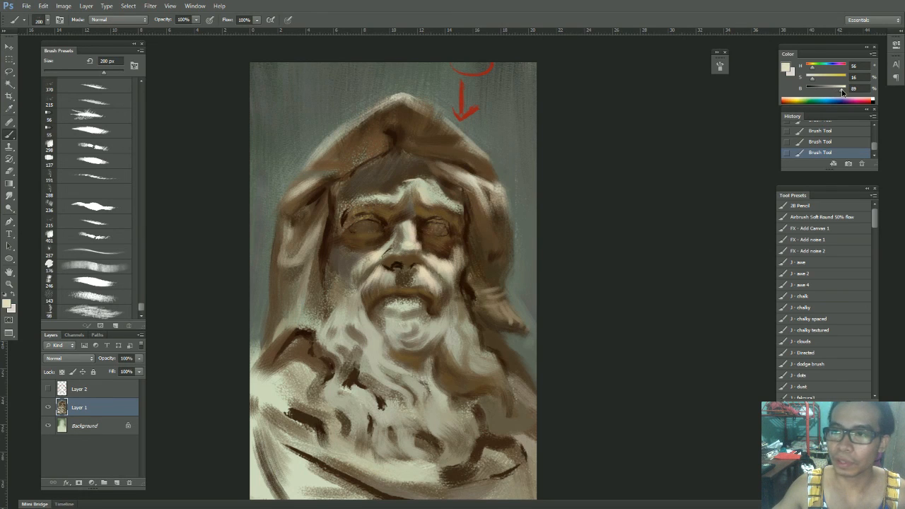
key(bracketleft)
key(bracketleft)
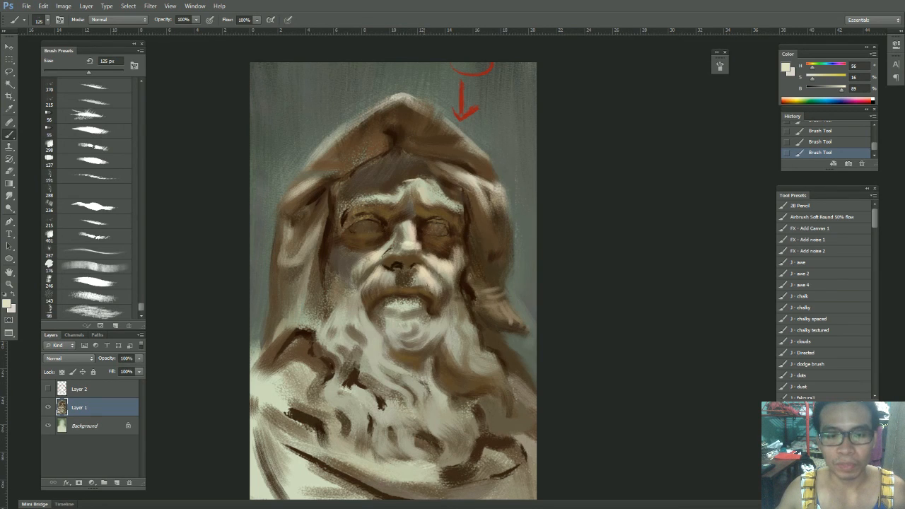
Step: Refine the cheek, eye sockets and nose at 70 px with sampled browns (H 33, S 50, B 36; H 34, S 54, B 35) and cream (H 46, S 19, B 89)
alt+click(420, 252)
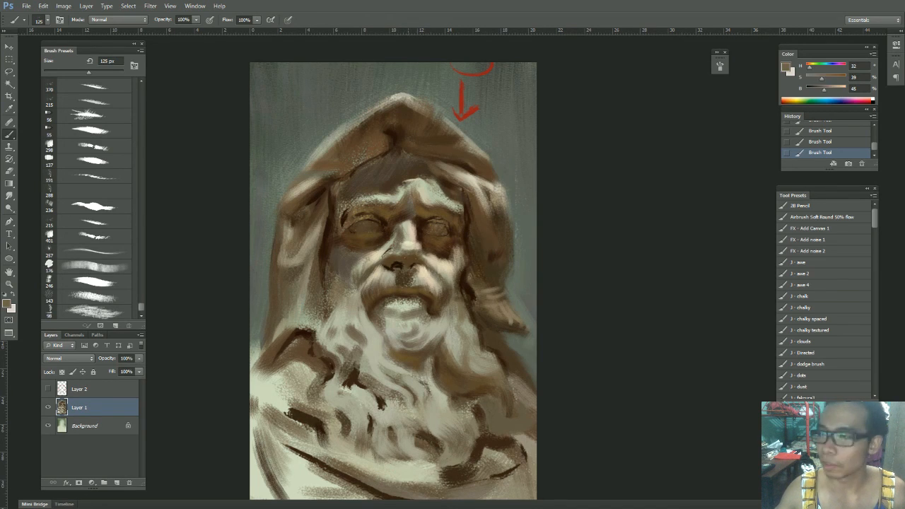
click(118, 299)
key(bracketleft)
key(bracketleft)
key(bracketleft)
key(bracketleft)
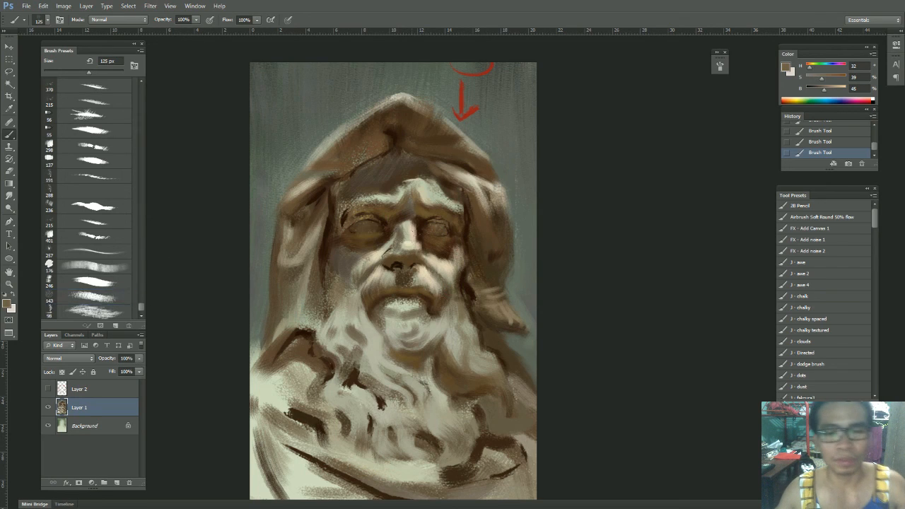
alt+click(418, 255)
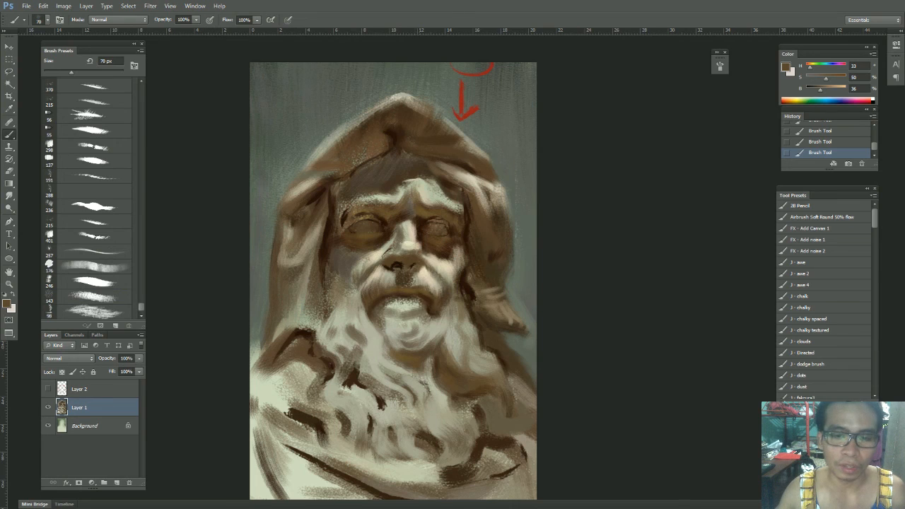
alt+click(427, 211)
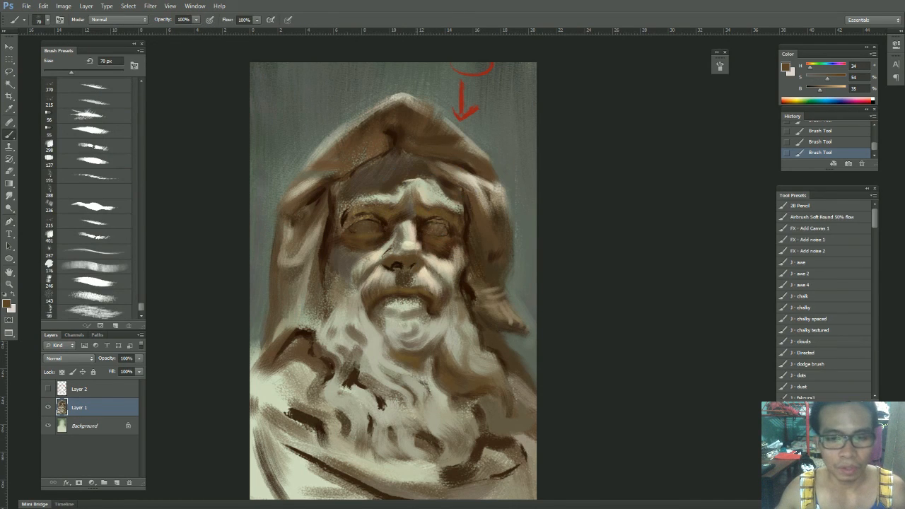
alt+click(413, 241)
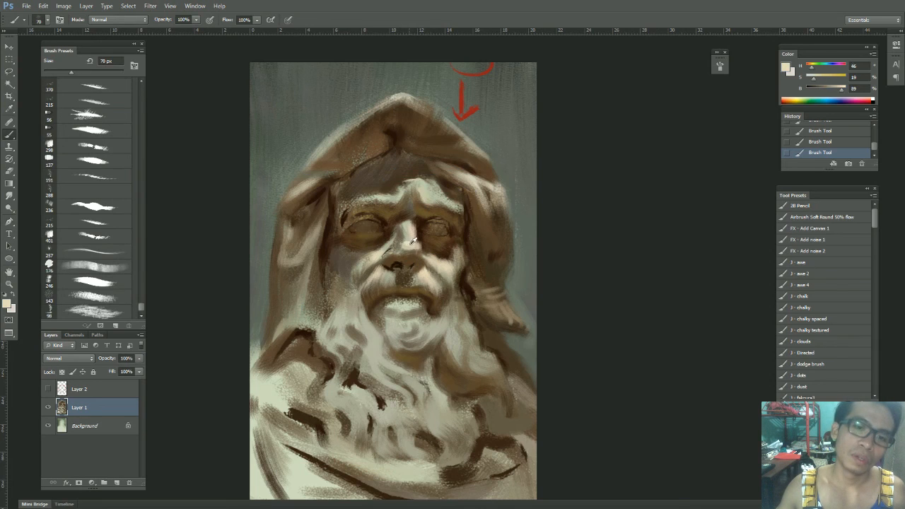
drag(413, 217, 410, 187)
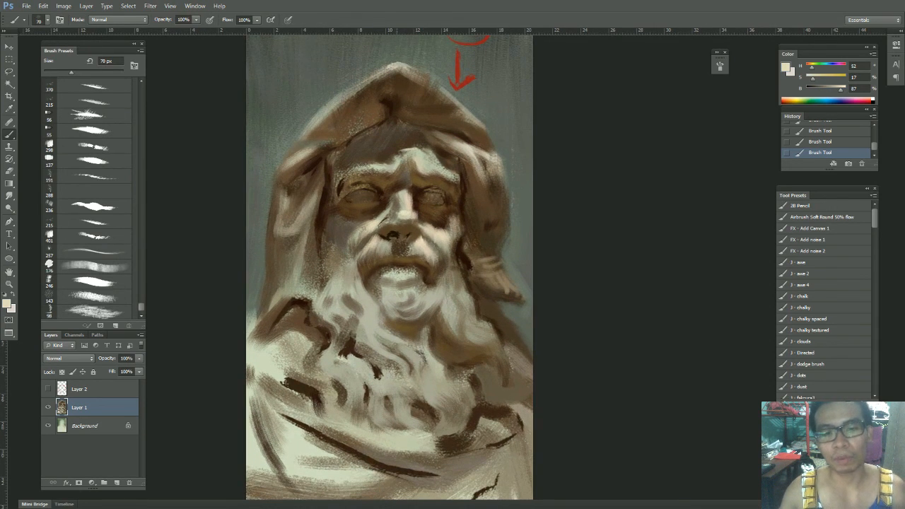
Step: Pick the 257 px brush preset and try chin strokes in sampled pale grey-green (H 80, S 13, B 81), undoing the last one
click(92, 251)
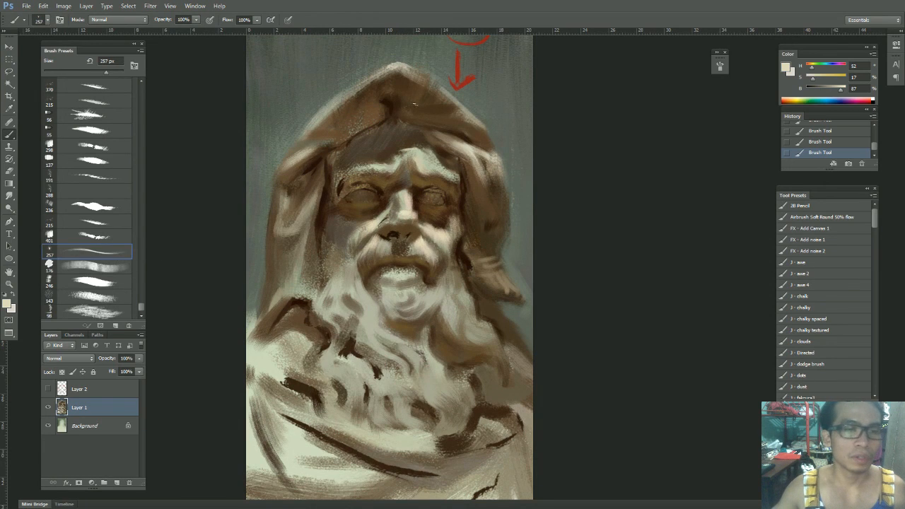
alt+click(467, 81)
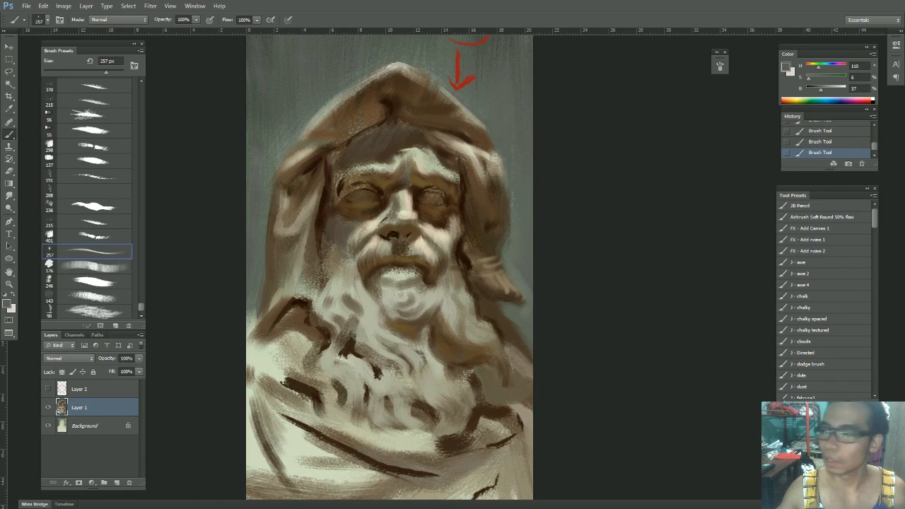
alt+click(390, 290)
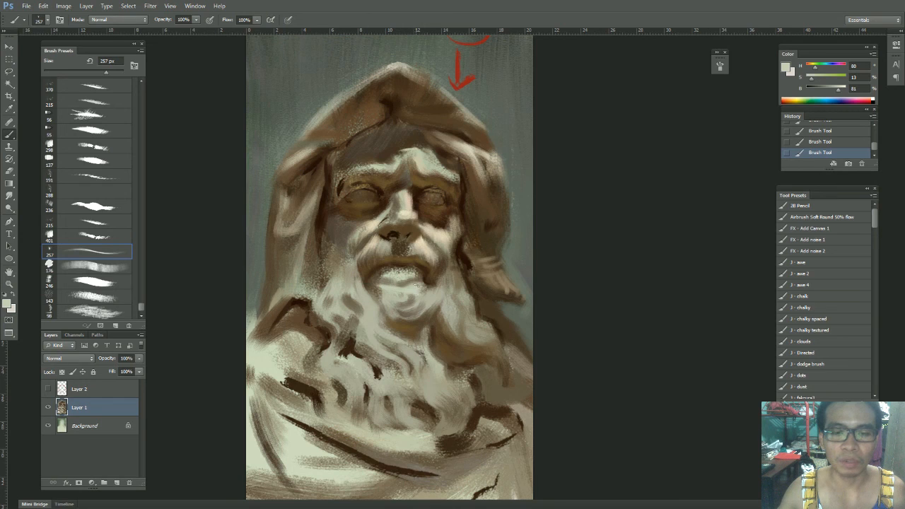
key(ctrl+z)
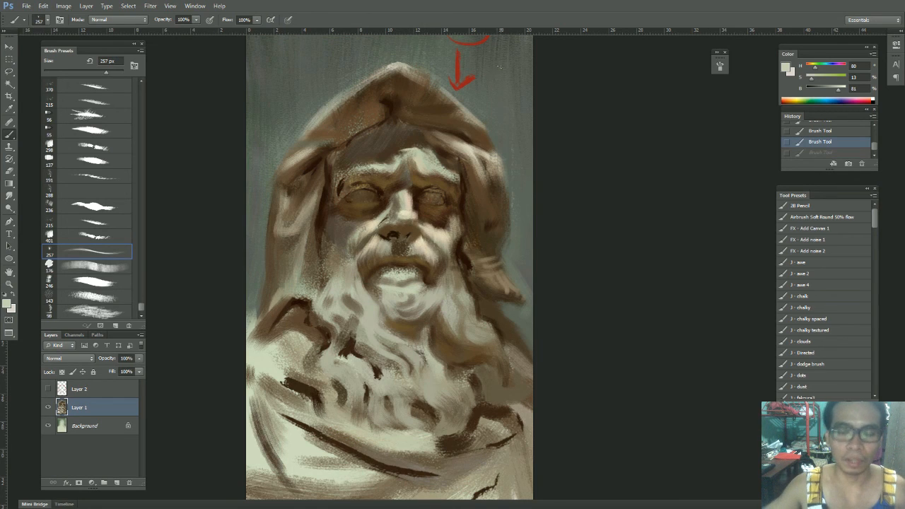
Step: Sketch a nose in profile on the background left of the hood in sampled dark brown (H 19, S 84, B 15) at 125 px
alt+click(303, 303)
mouse_move(315, 54)
mouse_down()
mouse_move(359, 224)
mouse_move(320, 186)
mouse_up()
click(358, 225)
key(bracketleft)
key(bracketleft)
drag(306, 154, 328, 169)
key(ctrl+z)
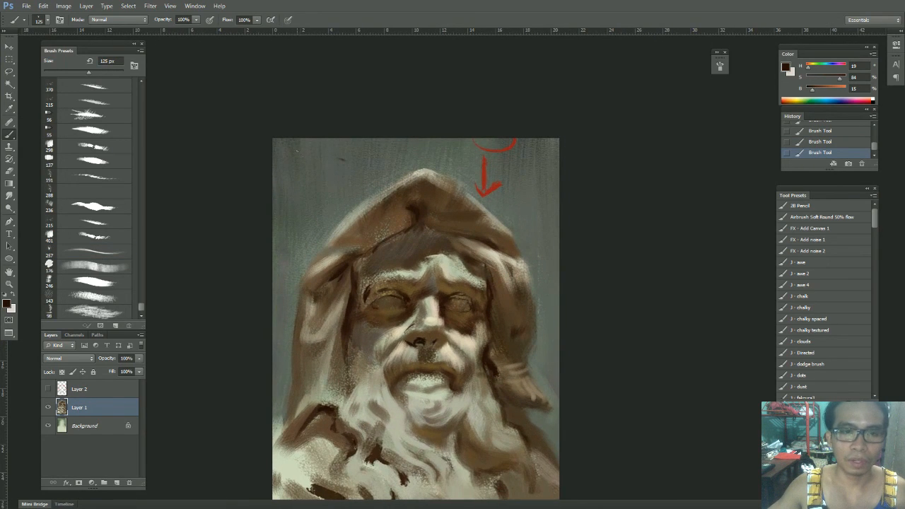
key(e)
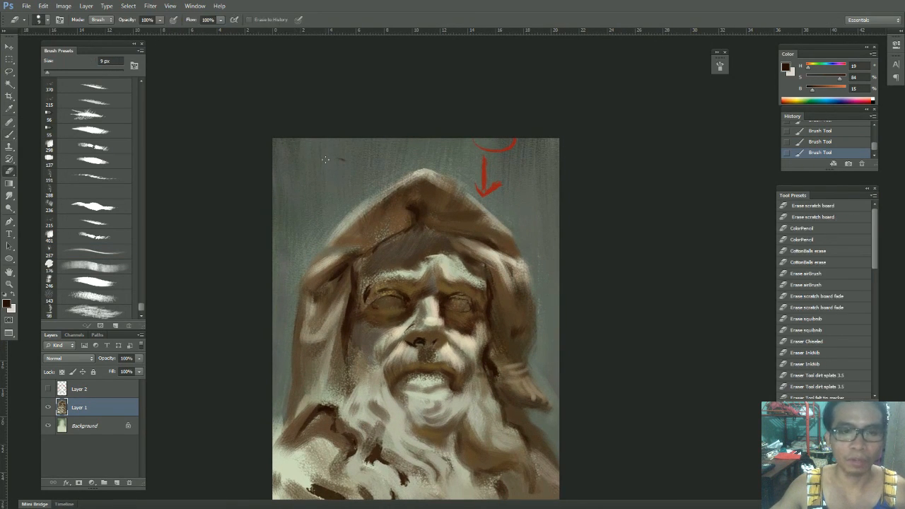
key(b)
mouse_move(312, 142)
mouse_down()
mouse_move(322, 174)
mouse_move(300, 172)
mouse_move(314, 171)
mouse_move(302, 179)
mouse_move(312, 187)
mouse_move(295, 190)
mouse_up()
key(ctrl+z)
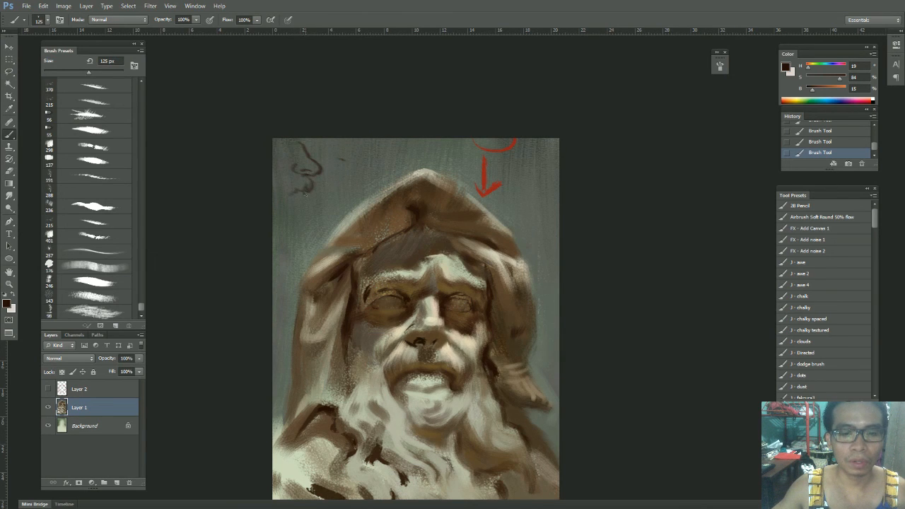
Step: Extend the profile sketch downward with the lips, chin and hatching below the jaw
drag(306, 196, 299, 202)
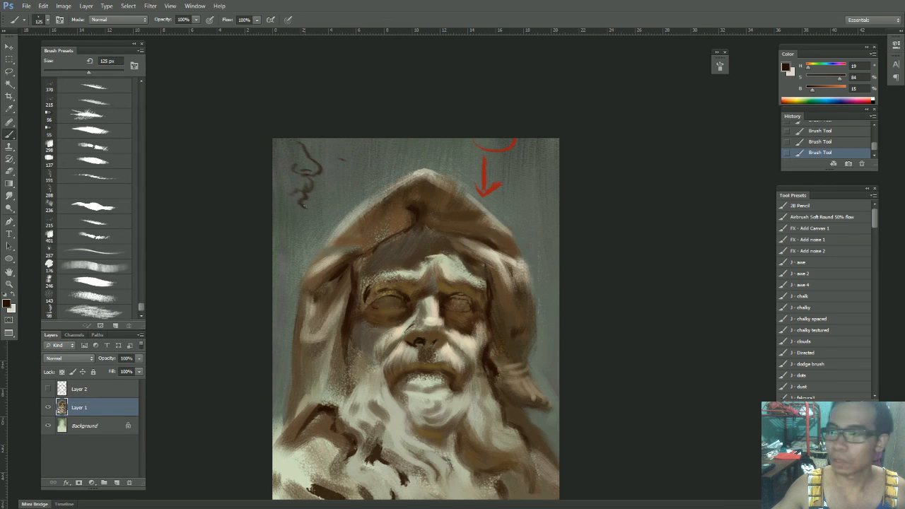
drag(307, 210, 312, 217)
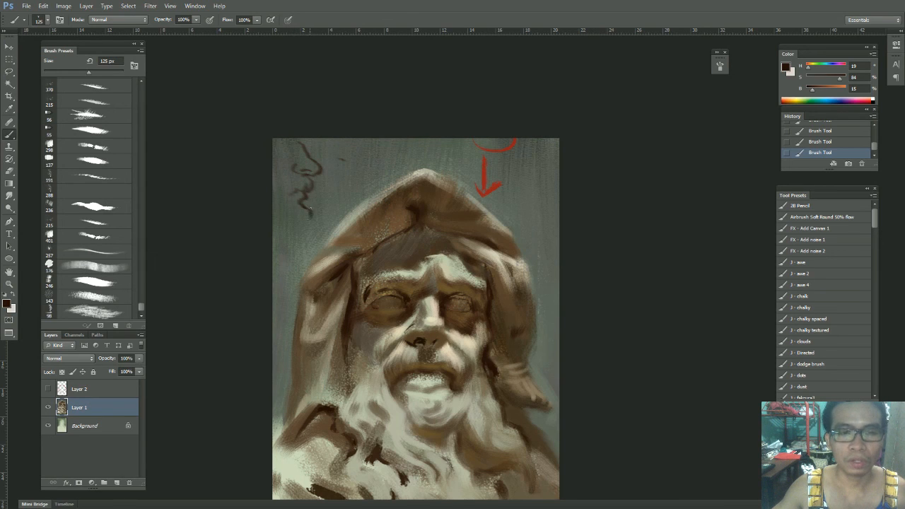
drag(322, 187, 317, 203)
drag(326, 154, 307, 242)
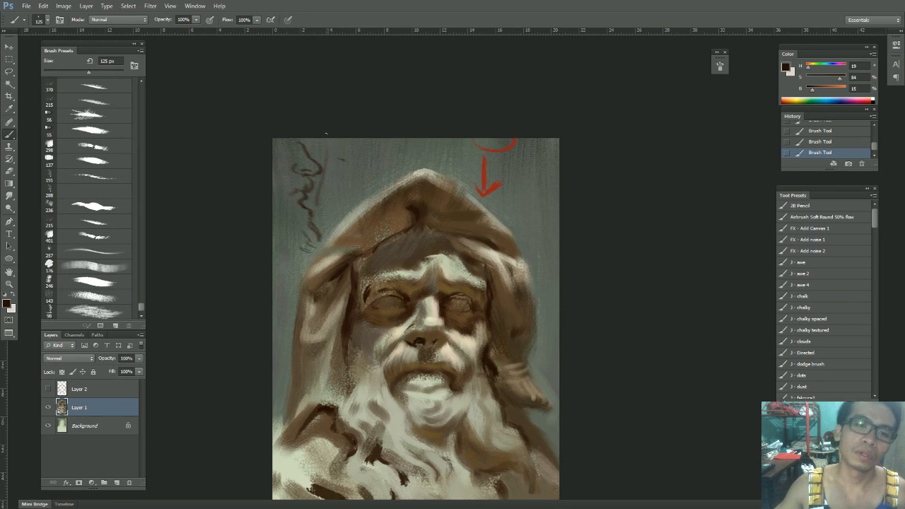
Step: Mark the downward light arrow, the reflected-light arrow and the highlights on the profile sketch in pale pink (H 1, S 14, B 95) at 70 px
alt+click(482, 178)
drag(816, 89, 844, 89)
drag(840, 78, 810, 78)
key(bracketleft)
key(bracketleft)
mouse_move(326, 134)
mouse_down()
mouse_move(330, 206)
mouse_move(340, 190)
mouse_up()
key(ctrl+alt+z)
key(ctrl+alt+z)
drag(336, 134, 324, 220)
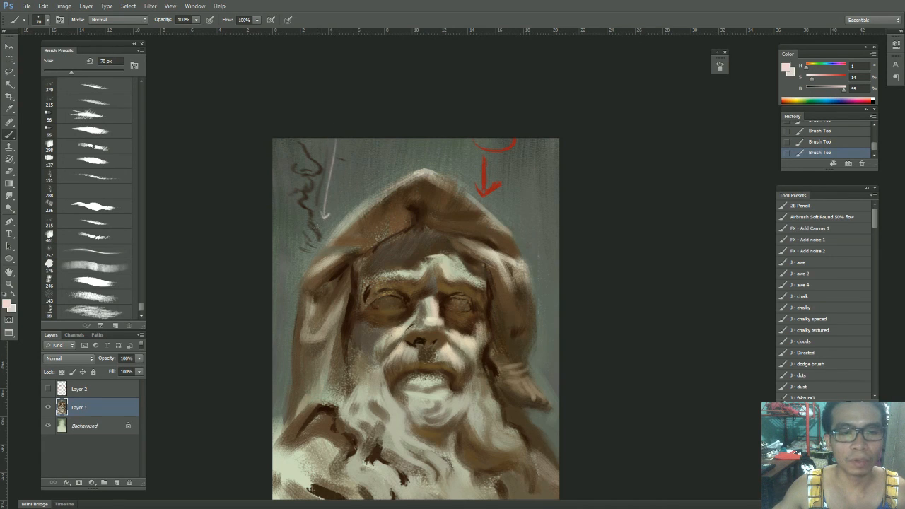
drag(314, 230, 312, 197)
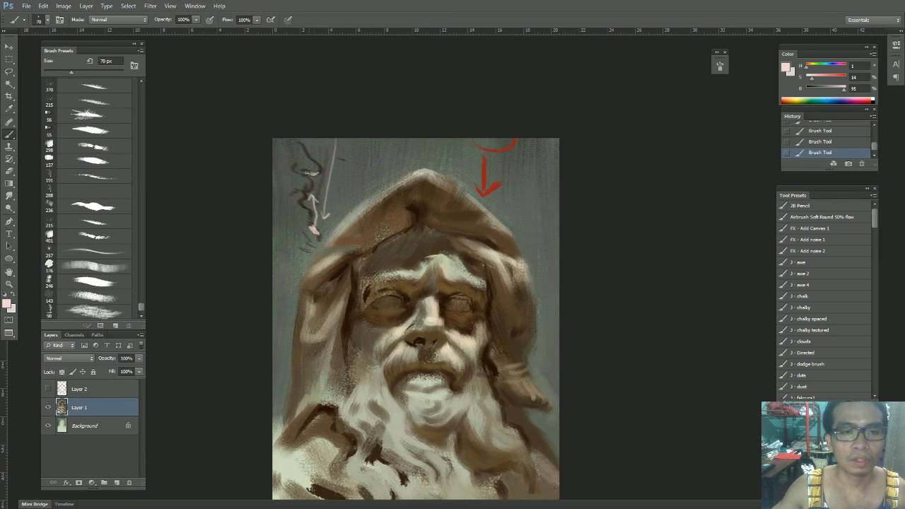
mouse_move(312, 173)
mouse_down()
mouse_move(320, 172)
mouse_move(309, 200)
mouse_up()
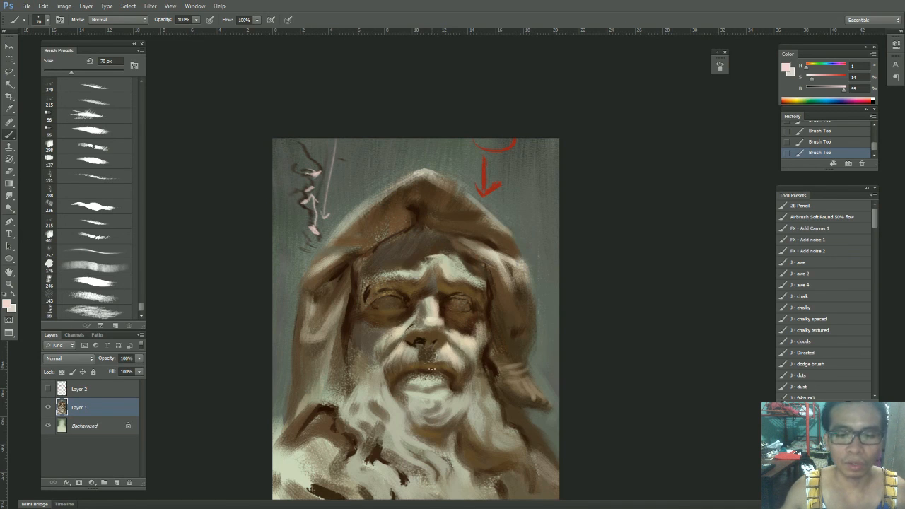
Step: Touch up the shadow between nose and mouth with sampled ochres (H 38, S 59, B 42 and H 39, S 60, B 44)
alt+click(432, 359)
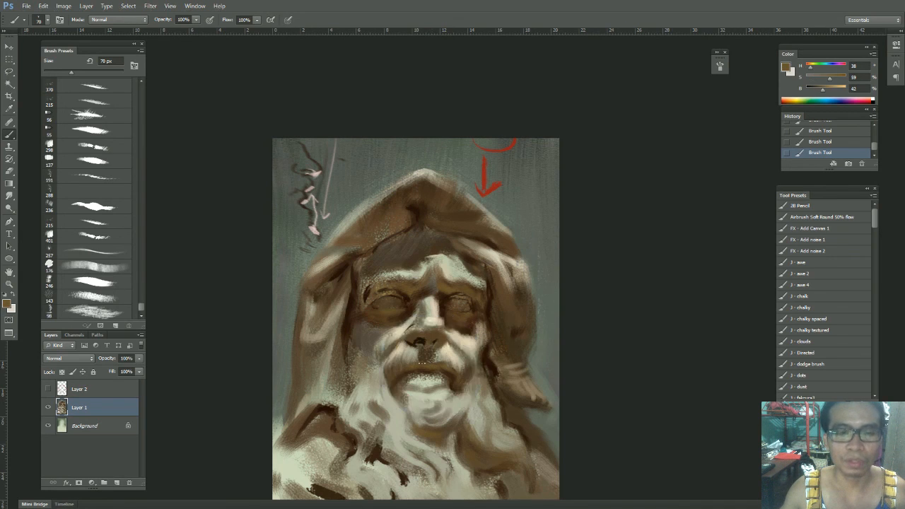
alt+click(433, 364)
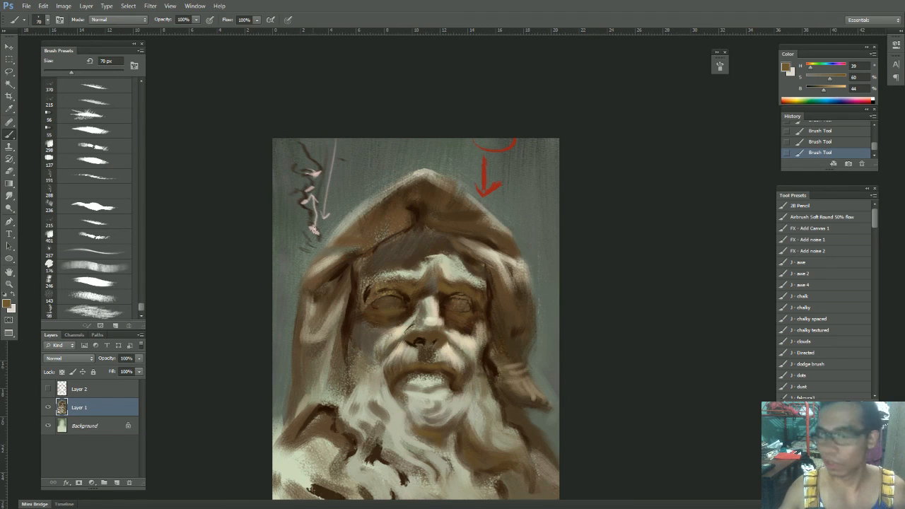
drag(392, 210, 339, 210)
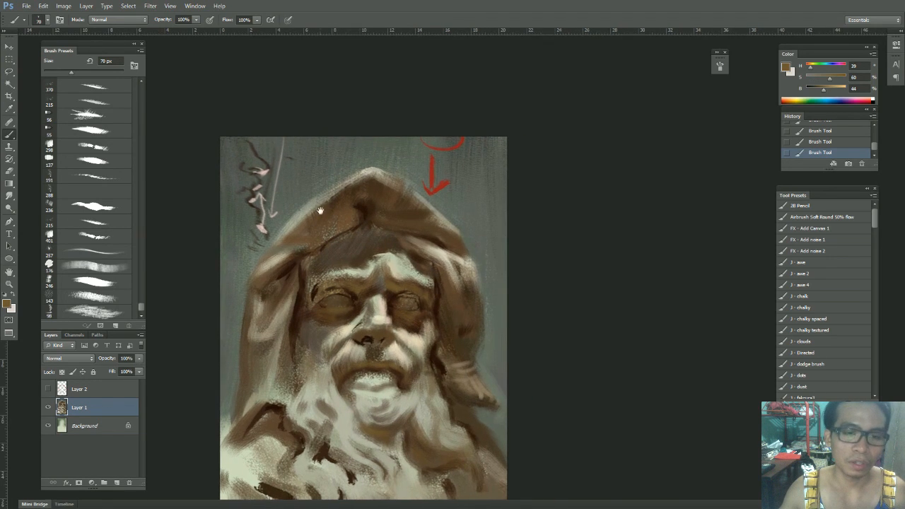
drag(244, 244, 347, 210)
key(ctrl+r)
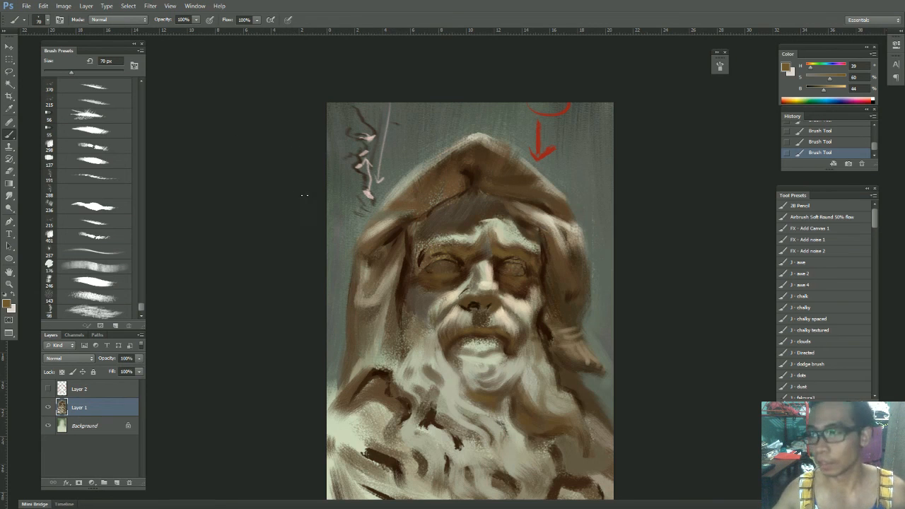
Step: Paint over the profile sketch with a textured brush enlarged to 250 px, using sampled background greys such as H 103, S 9, B 30
mouse_move(400, 170)
mouse_down()
mouse_move(376, 119)
mouse_move(377, 201)
mouse_up()
click(112, 297)
alt+click(406, 165)
mouse_move(359, 145)
mouse_down()
mouse_move(362, 210)
mouse_move(383, 152)
mouse_move(355, 201)
mouse_move(366, 239)
mouse_move(345, 202)
mouse_move(360, 147)
mouse_move(382, 173)
mouse_up()
alt+click(351, 257)
key(bracketright)
key(bracketright)
key(bracketright)
key(bracketright)
alt+click(346, 137)
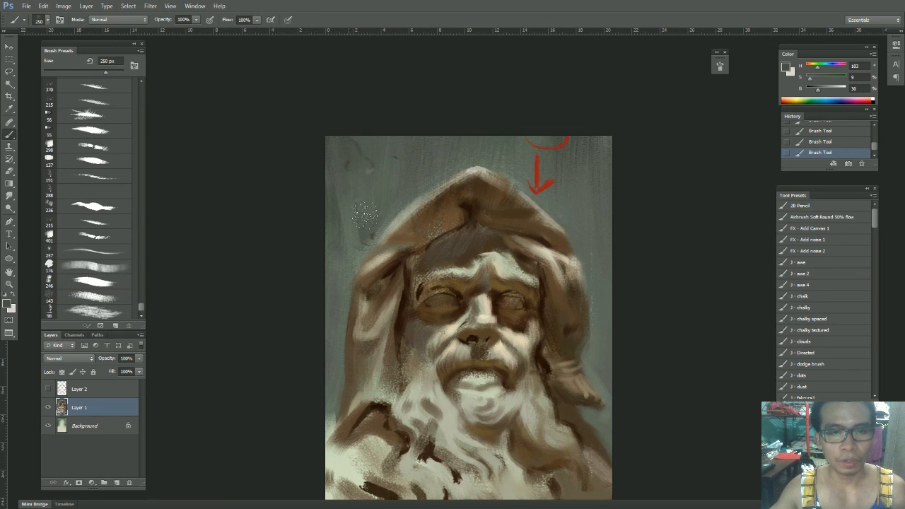
Step: Enlarge the brush to 600 px, try darkening the background around the hood with grey (H 105, S 7, B 24), and undo those strokes
alt+click(426, 95)
key(bracketright)
key(bracketright)
key(bracketright)
key(bracketright)
mouse_move(329, 176)
mouse_down()
mouse_move(378, 113)
mouse_move(364, 185)
mouse_up()
alt+click(344, 249)
drag(351, 130, 442, 132)
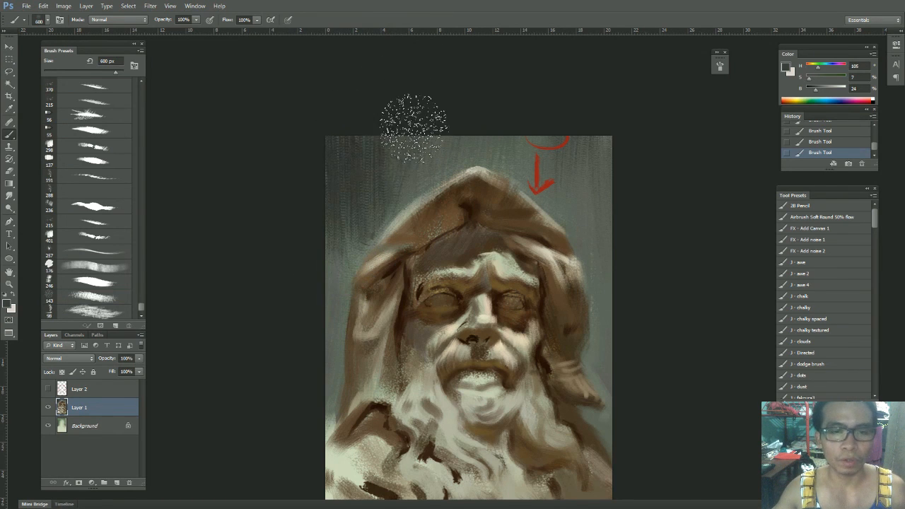
key(ctrl+alt+z)
key(ctrl+alt+z)
key(ctrl+alt+z)
key(ctrl+alt+z)
Step: Smooth the background left of and above the hood with sampled greys at 600 px
alt+click(356, 141)
drag(388, 143, 414, 162)
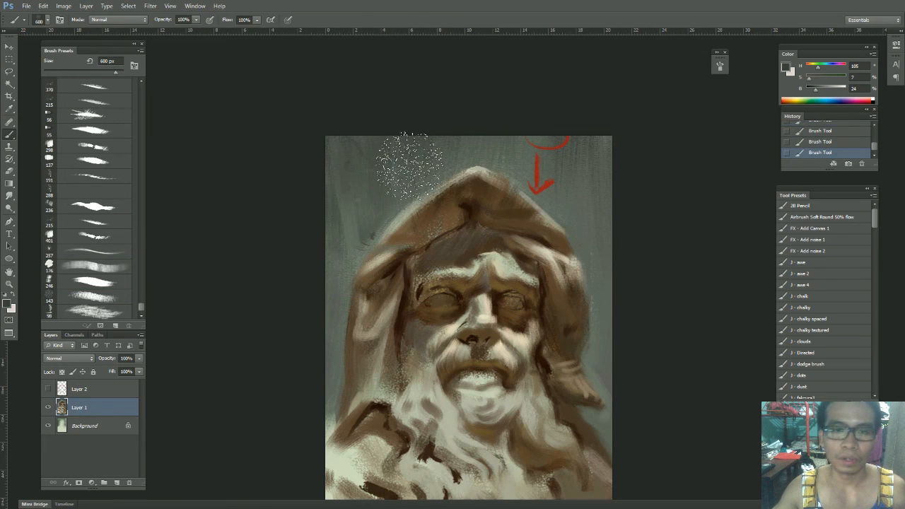
alt+click(453, 145)
mouse_move(462, 135)
mouse_down()
mouse_move(346, 234)
mouse_move(335, 210)
mouse_move(354, 237)
mouse_up()
drag(426, 205, 328, 97)
drag(385, 140, 343, 142)
Step: Sample the hood edge's cream (H 49, S 14, B 81), reduce the brush to 90 px and paint the cloak fold below the beard
ctrl+click(429, 141)
alt+click(425, 145)
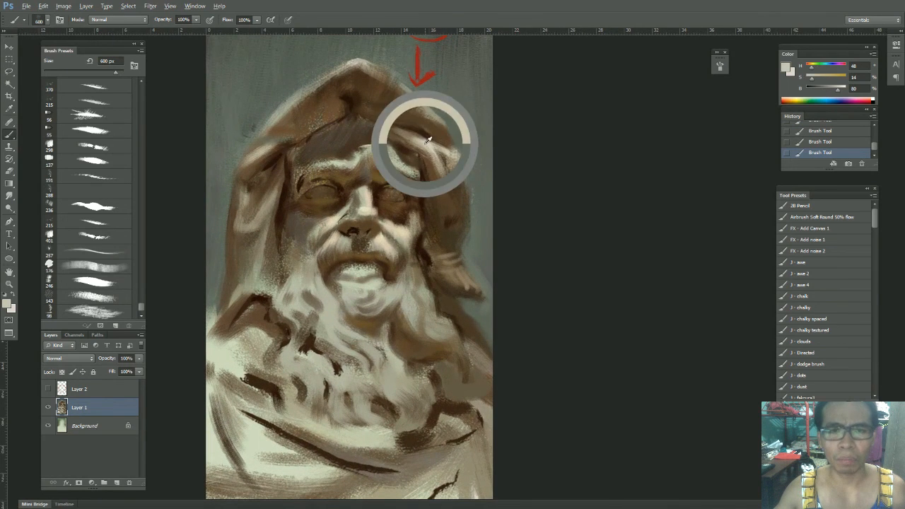
key([)
key([)
key([)
key([)
key([)
key([)
key([)
key([)
key([)
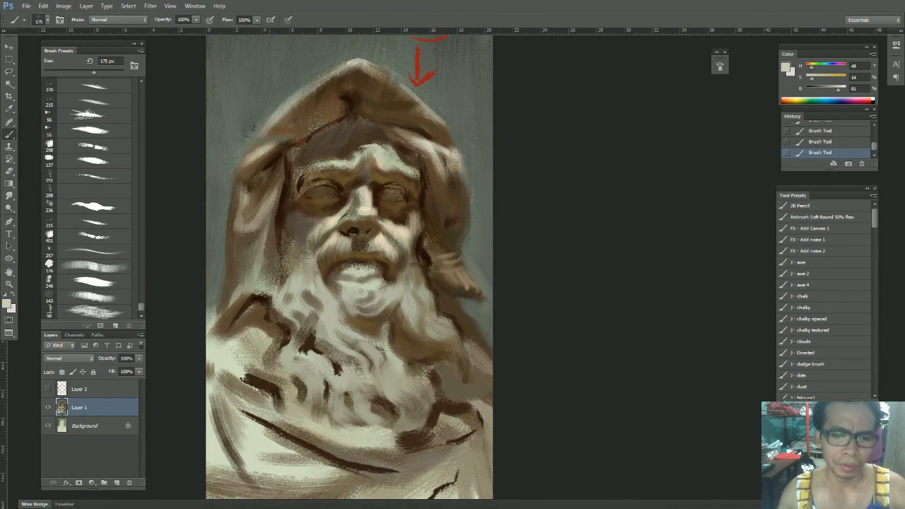
key([)
key([)
mouse_move(345, 445)
mouse_down()
mouse_move(430, 467)
mouse_move(406, 462)
mouse_up()
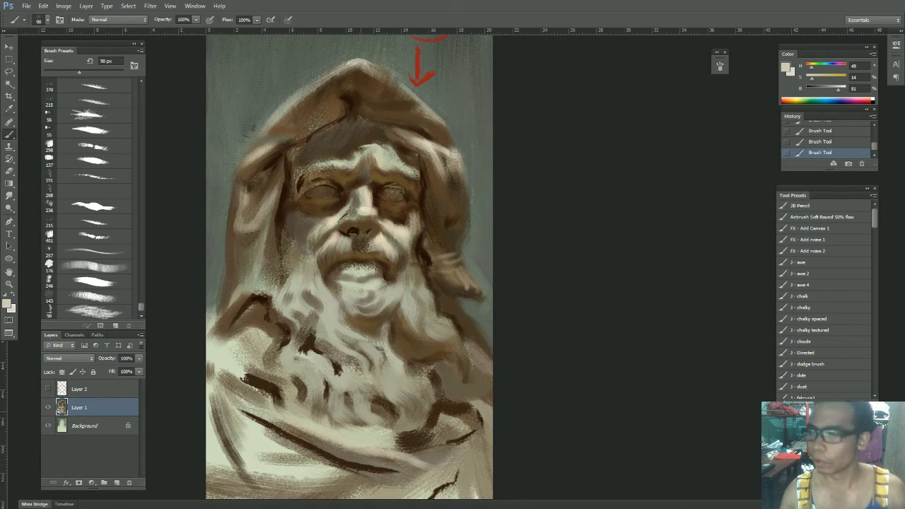
Step: Sample a dark brown (H 24, S 55, B 24) and paint shadow strokes in the cloak fold below the beard at 90 px
alt+click(282, 391)
mouse_move(321, 423)
mouse_down()
mouse_move(361, 417)
mouse_move(309, 428)
mouse_up()
key(ctrl+alt+z)
key(ctrl+alt+z)
drag(365, 464, 372, 420)
key(ctrl+shift+z)
key(ctrl+shift+z)
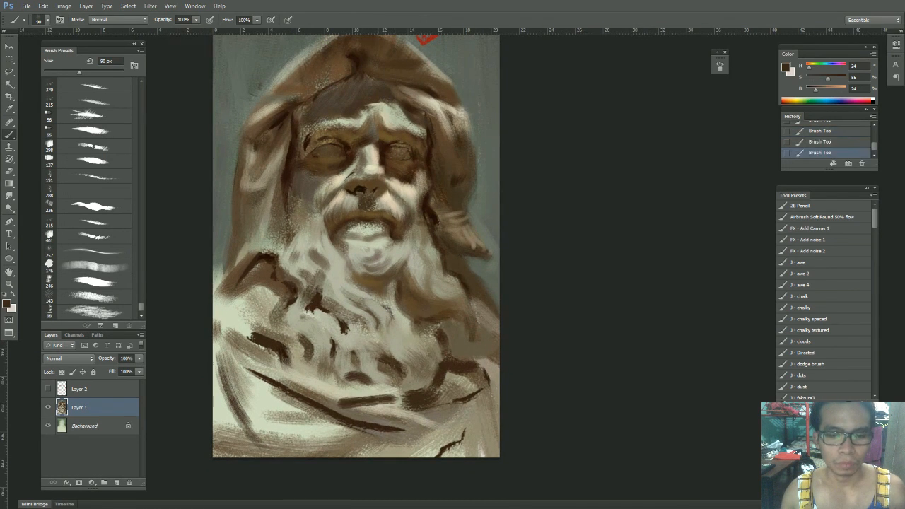
Step: Enlarge the brush to 150 px and build up the long dark cloak fold with sampled browns such as H 24, S 57, B 24
key(bracketright)
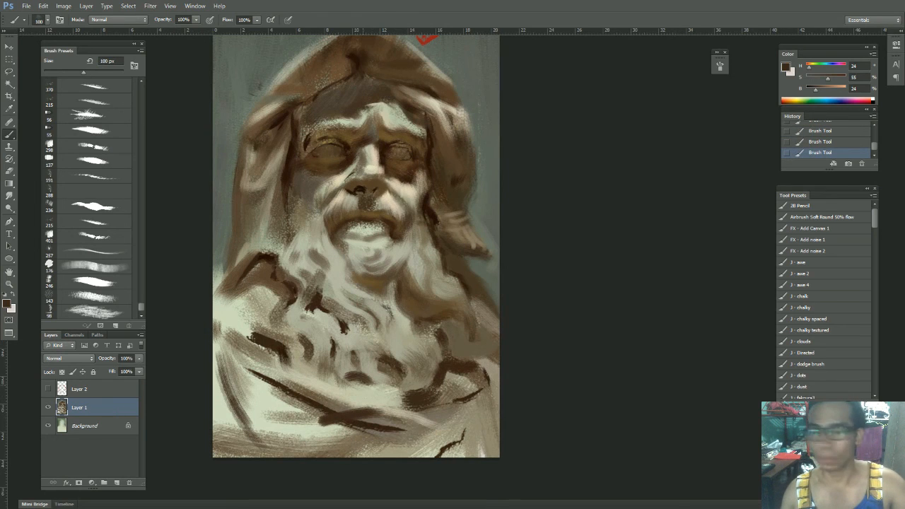
drag(389, 401, 287, 403)
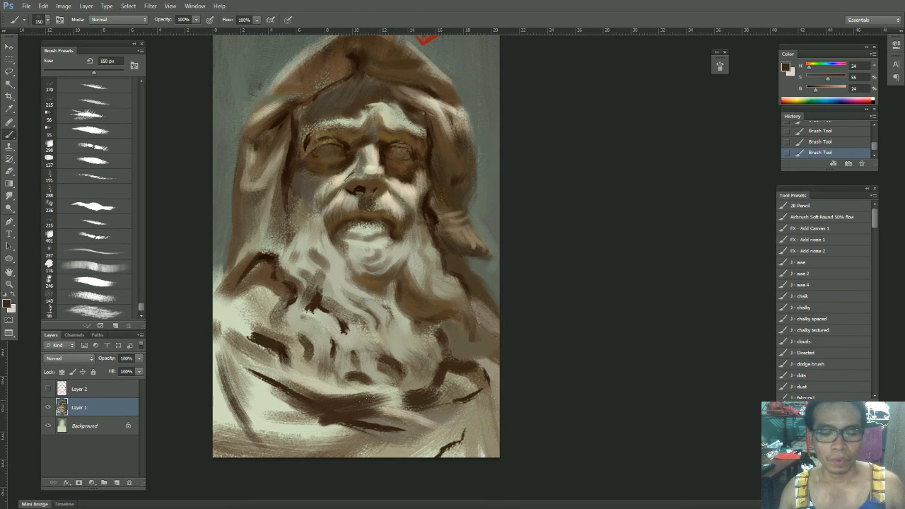
mouse_move(376, 400)
mouse_down()
mouse_move(374, 437)
mouse_move(403, 438)
mouse_move(296, 421)
mouse_move(354, 415)
mouse_move(425, 438)
mouse_up()
alt+click(386, 437)
alt+click(298, 423)
alt+click(365, 405)
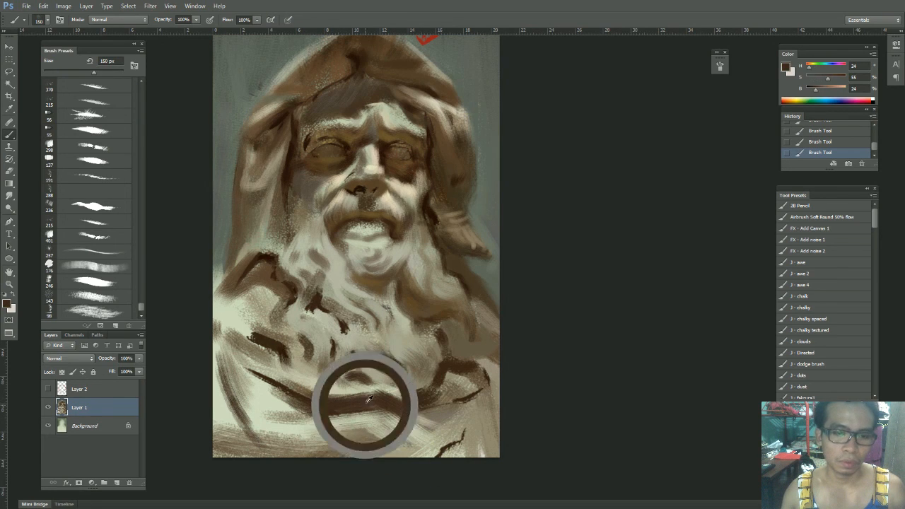
mouse_move(257, 380)
mouse_down()
mouse_move(300, 411)
mouse_move(340, 423)
mouse_move(412, 422)
mouse_up()
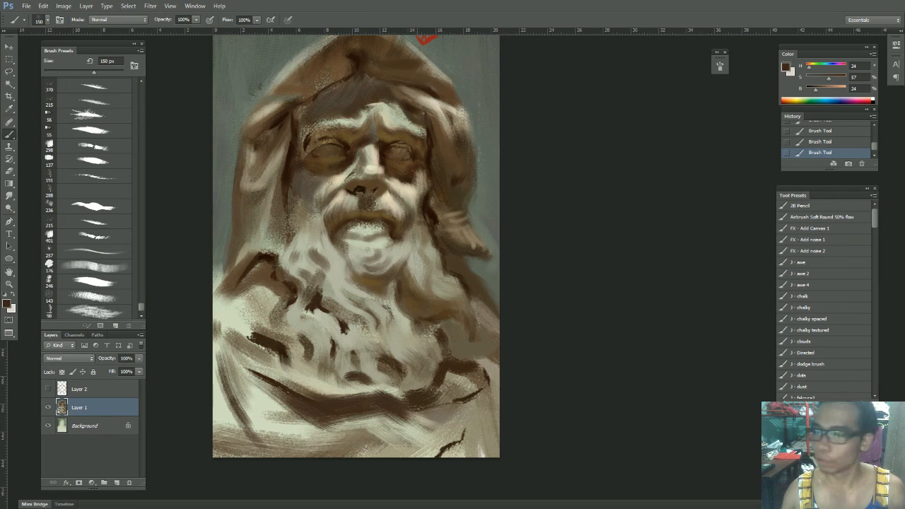
Step: Sample a darker brown (H 24, S 61, B 22), reduce the brush to 80 px and extend the fold's shadow at its right end
alt+click(437, 379)
key(bracketleft)
key(bracketleft)
key(bracketleft)
key(bracketleft)
drag(439, 392, 415, 428)
Step: Reduce the brush to 50 px and paint dark wavy shapes between the beard curls on the right side, undoing one stroke
drag(357, 269, 362, 276)
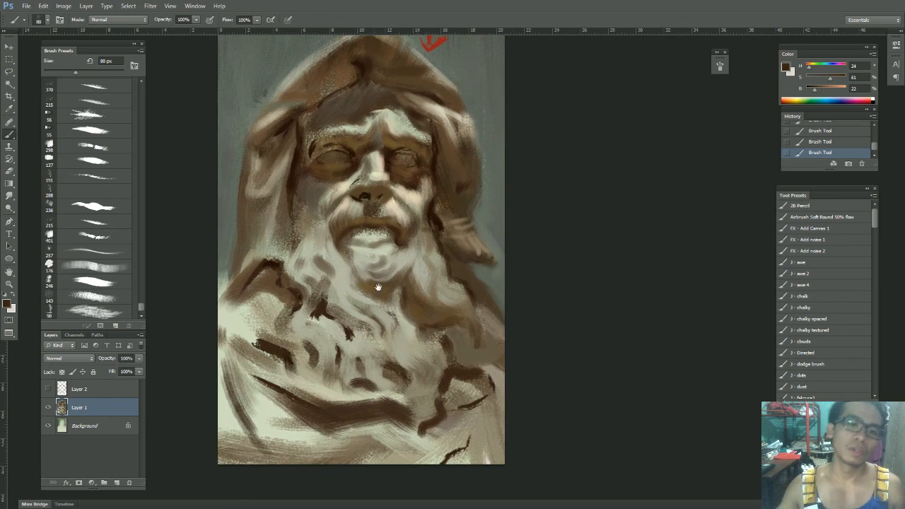
drag(391, 319, 400, 341)
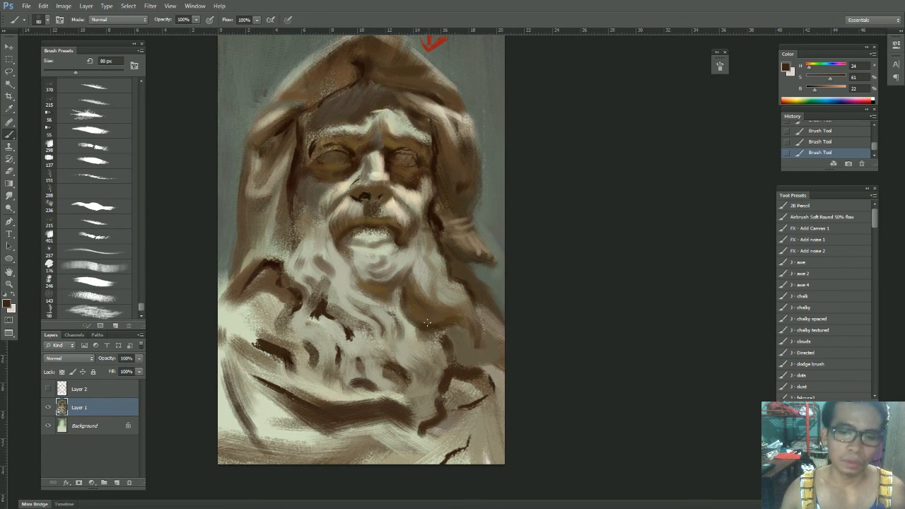
key(bracketleft)
key(bracketleft)
key(bracketleft)
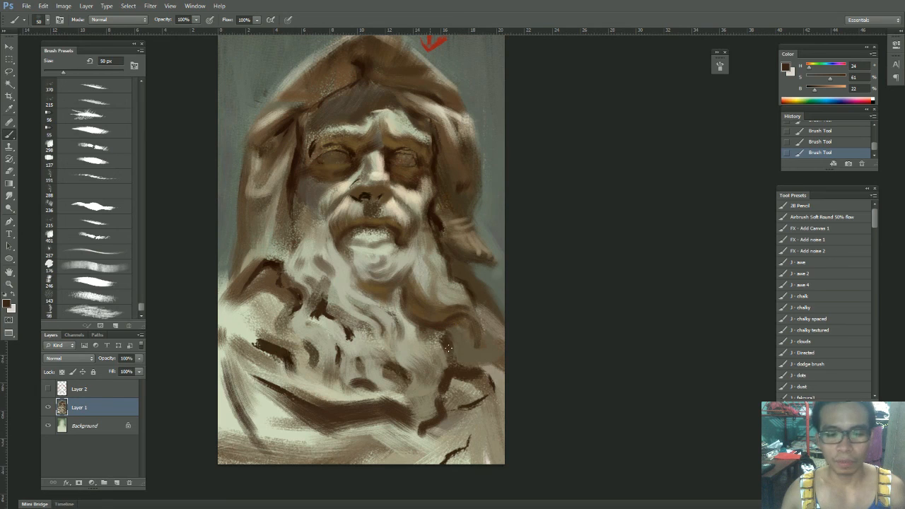
key(ctrl+z)
mouse_move(434, 329)
mouse_down()
mouse_move(451, 343)
mouse_move(438, 340)
mouse_move(451, 333)
mouse_up()
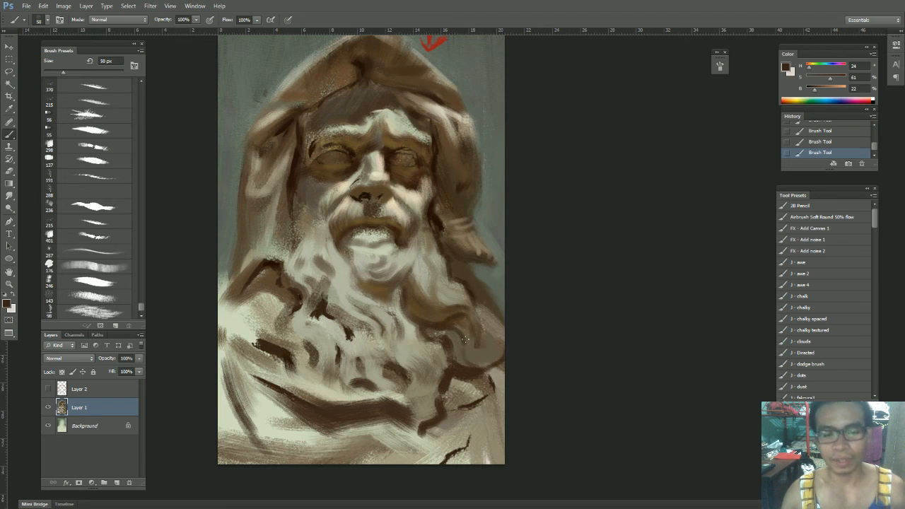
Step: Sample a light beard tone (H 60, S 13, B 65) and paint curling strands down the beard's right side at 50 px
key(bracketright)
key(bracketright)
alt+click(417, 274)
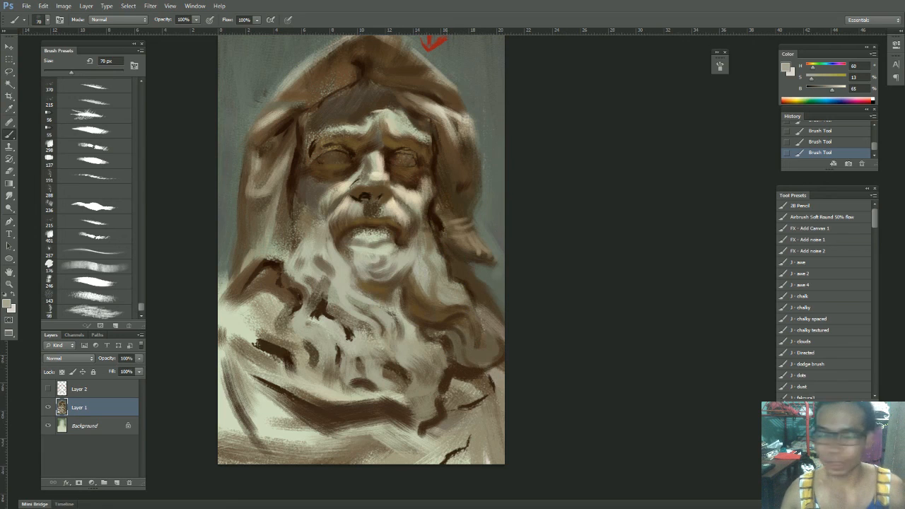
key(bracketleft)
key(bracketleft)
mouse_move(439, 275)
mouse_down()
mouse_move(445, 299)
mouse_move(457, 299)
mouse_move(477, 324)
mouse_up()
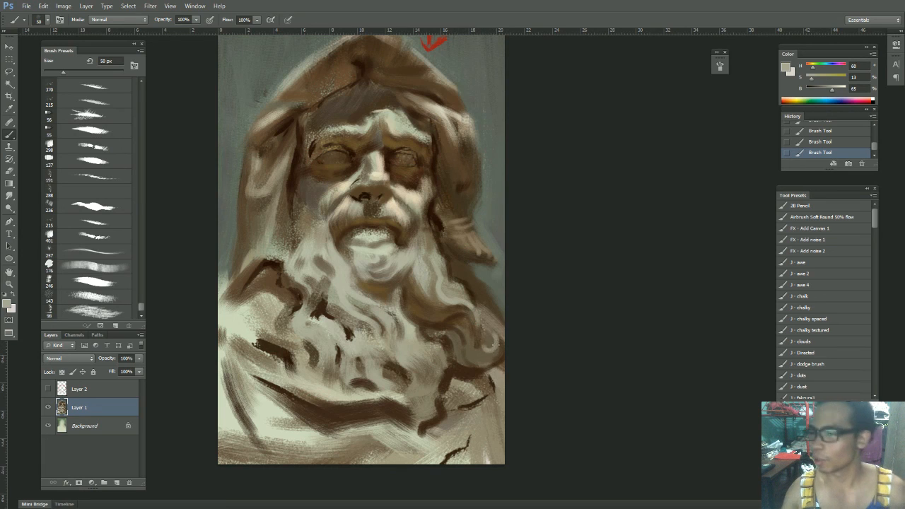
Step: Sample a lighter beard tone (H 75, S 13, B 75), set the brush to 90 px and paint strands in the lower middle of the beard
key(])
key(])
key(])
key(])
key([)
key([)
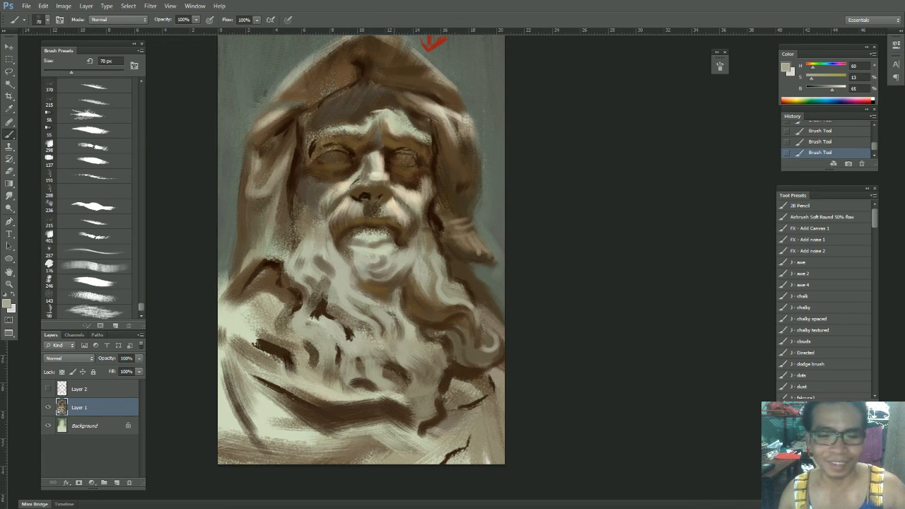
alt+click(356, 292)
alt+click(387, 250)
key(])
key(])
key(])
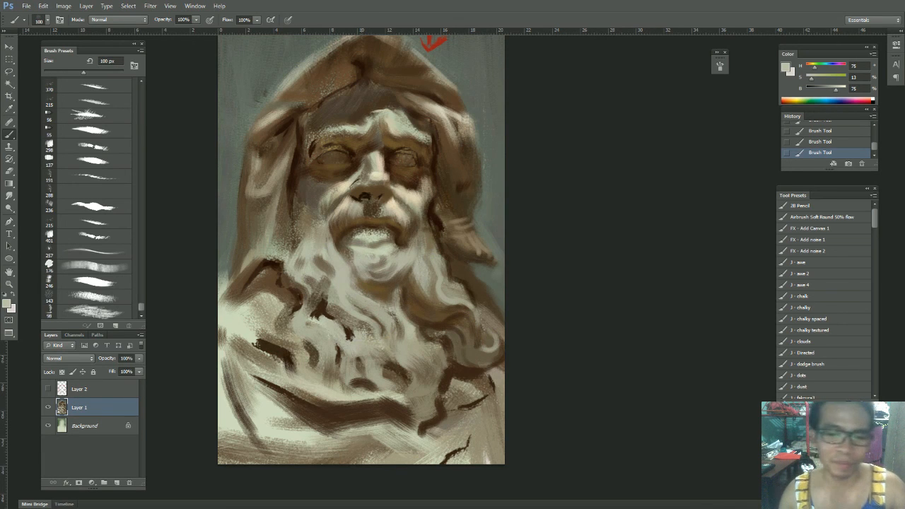
key(bracketleft)
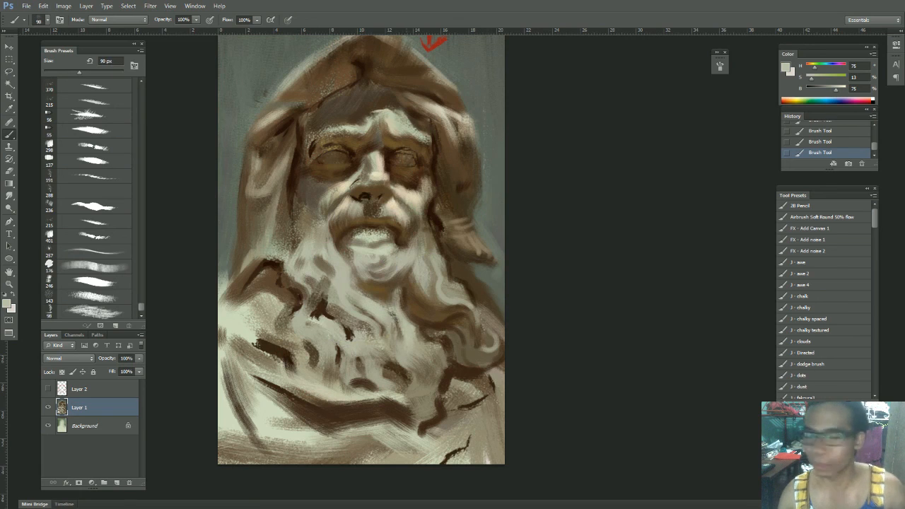
mouse_move(408, 354)
mouse_down()
mouse_move(411, 366)
mouse_move(434, 345)
mouse_move(440, 366)
mouse_move(402, 361)
mouse_move(438, 375)
mouse_move(433, 389)
mouse_move(435, 355)
mouse_move(438, 373)
mouse_move(411, 355)
mouse_move(399, 371)
mouse_move(411, 386)
mouse_move(398, 358)
mouse_move(392, 372)
mouse_move(413, 377)
mouse_up()
Step: Darken the beard's lower right end with sampled tones such as H 24, S 61, B 22, reducing the brush to 45 px
alt+click(426, 374)
alt+click(415, 305)
key(bracketright)
key(bracketright)
key(bracketright)
key(bracketleft)
alt+click(431, 373)
alt+click(416, 375)
alt+click(463, 370)
key(bracketleft)
key(bracketleft)
key(bracketleft)
key(bracketleft)
key(bracketleft)
key(bracketleft)
key(bracketleft)
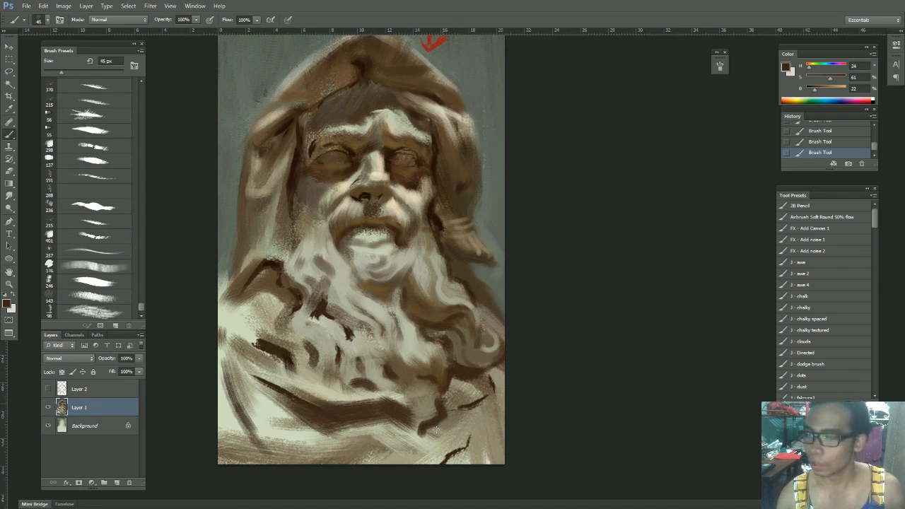
Step: Blend the beard's lower tip into the cloak fold at 45 px with sampled mid browns such as H 45, S 24, B 51
alt+click(407, 403)
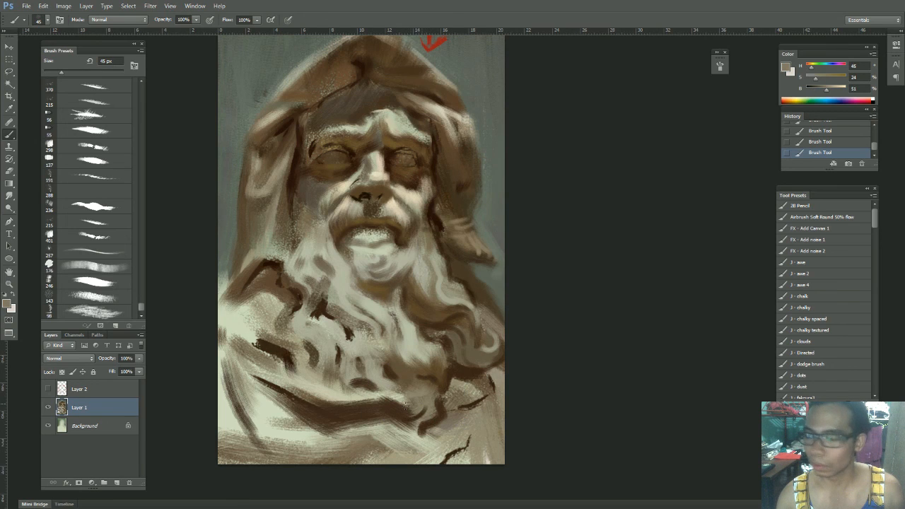
alt+click(418, 413)
alt+click(428, 414)
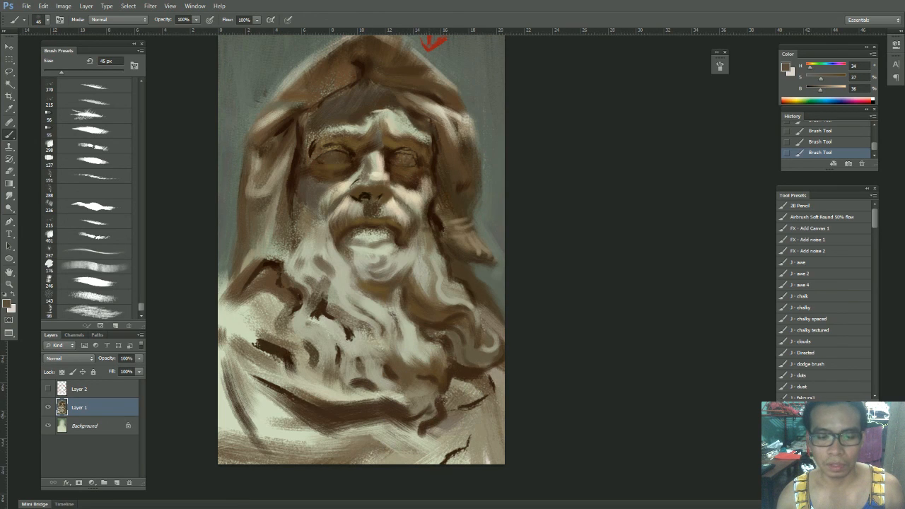
alt+click(434, 396)
drag(439, 397, 419, 421)
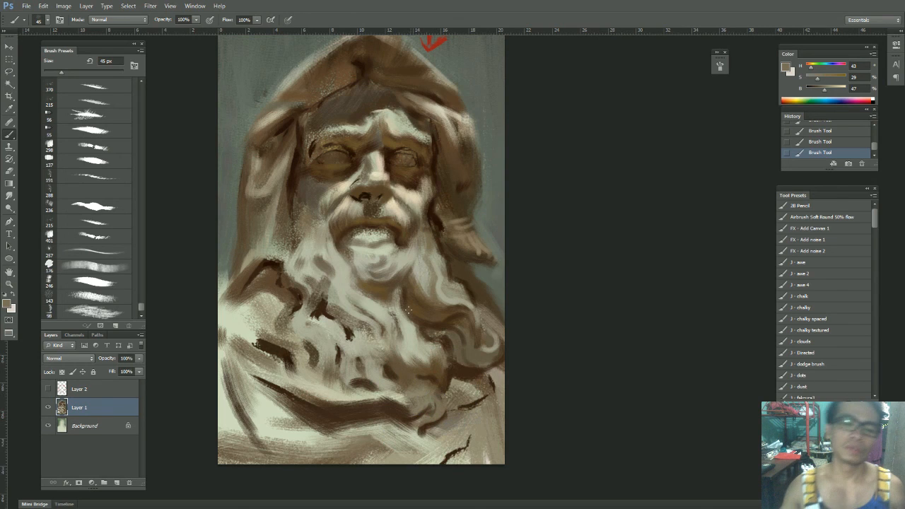
Step: Sample dark browns such as H 24, S 60, B 23, enlarge the brush to 90 px and deepen the shadow between the left cheek and hood
drag(323, 211, 341, 227)
alt+click(311, 215)
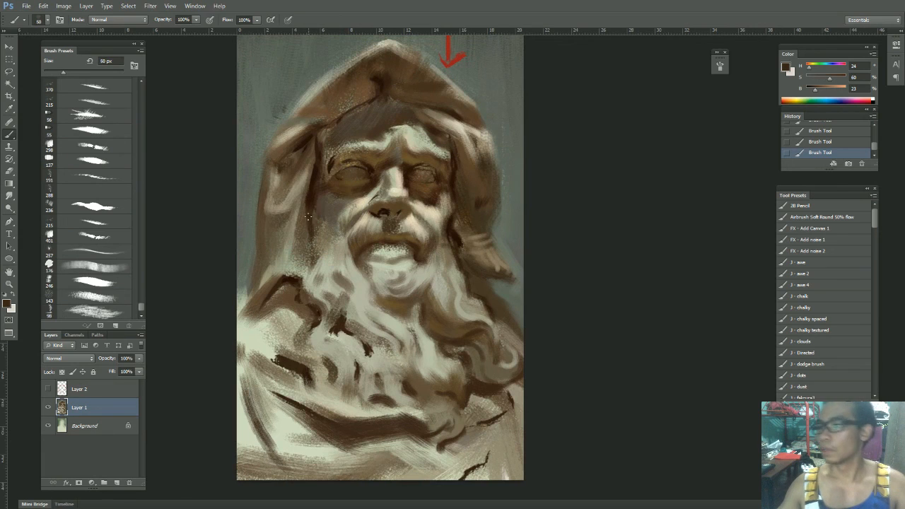
key(bracketright)
key(bracketright)
key(bracketright)
key(bracketright)
key(bracketright)
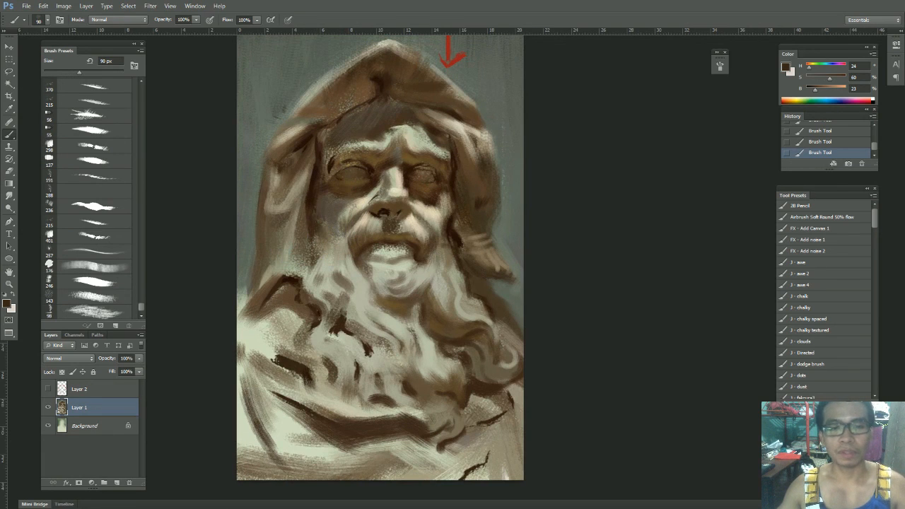
drag(321, 219, 329, 229)
alt+click(312, 205)
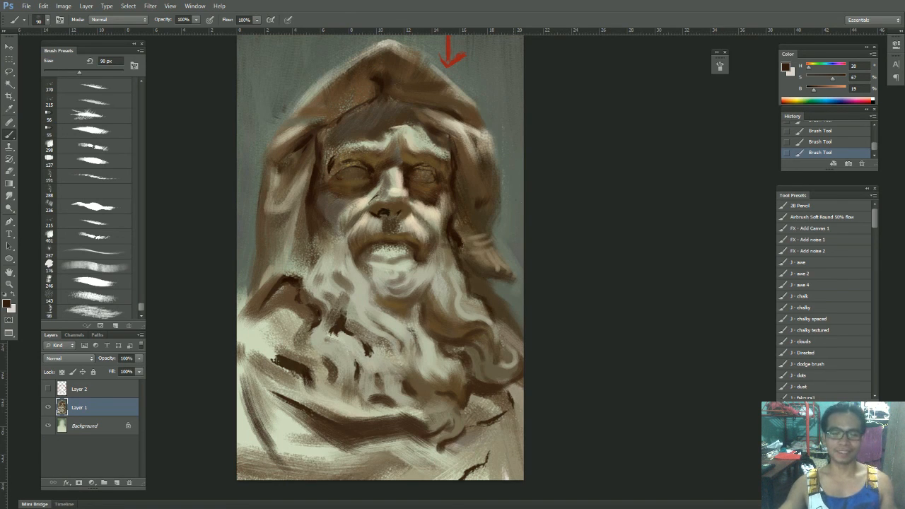
drag(474, 179, 460, 228)
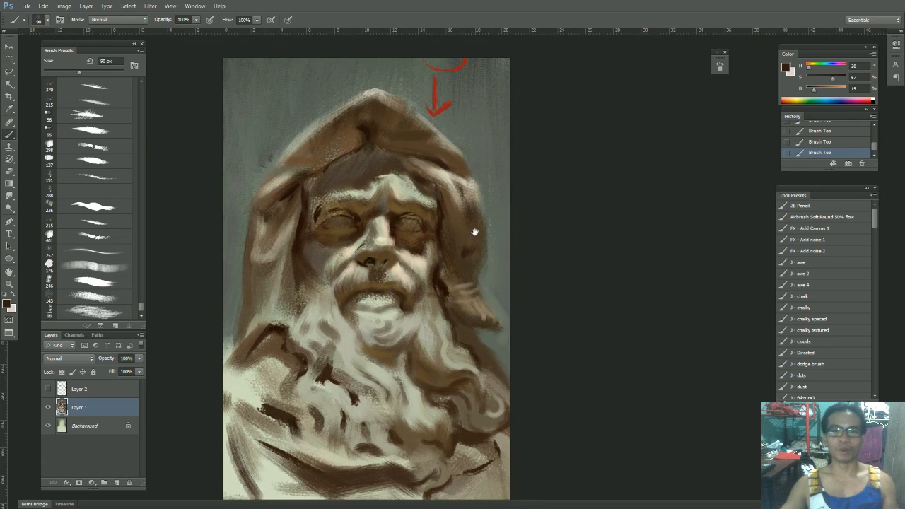